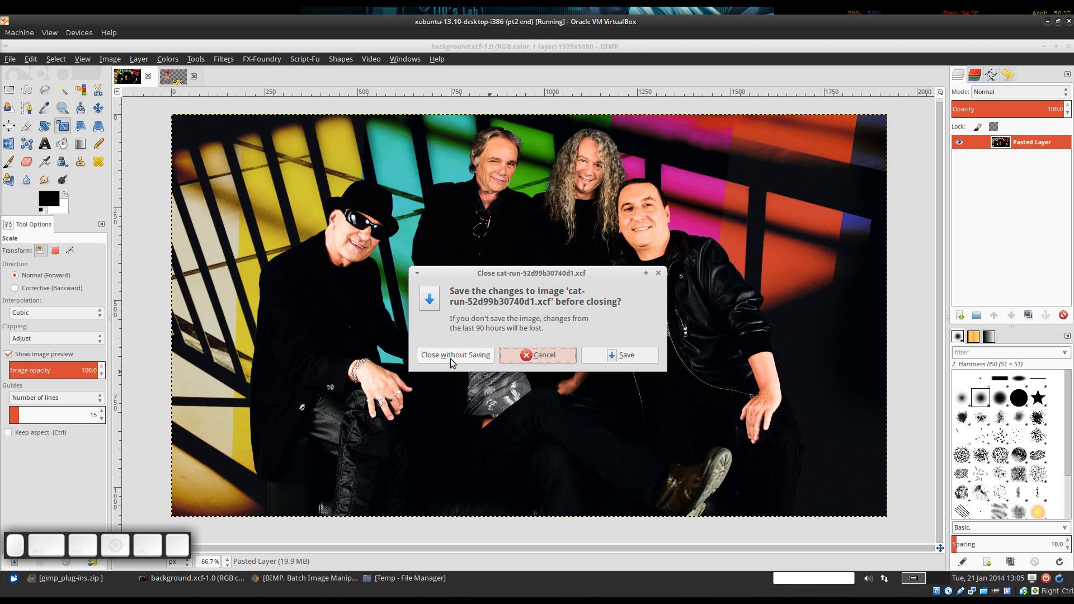
Close cat-run-52d99b30740d1.xcf without saving its changes, and close the background.xcf image as well.
{"action": "left_click", "coordinate": [453, 355]}
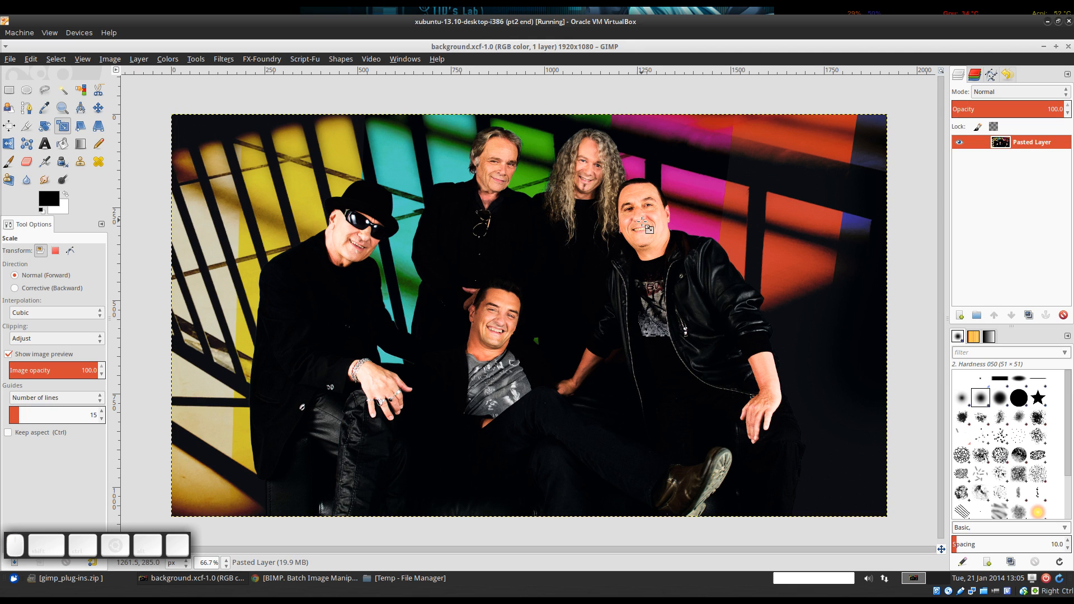
{"action": "left_click_drag", "start_coordinate": [610, 272], "coordinate": [619, 279]}
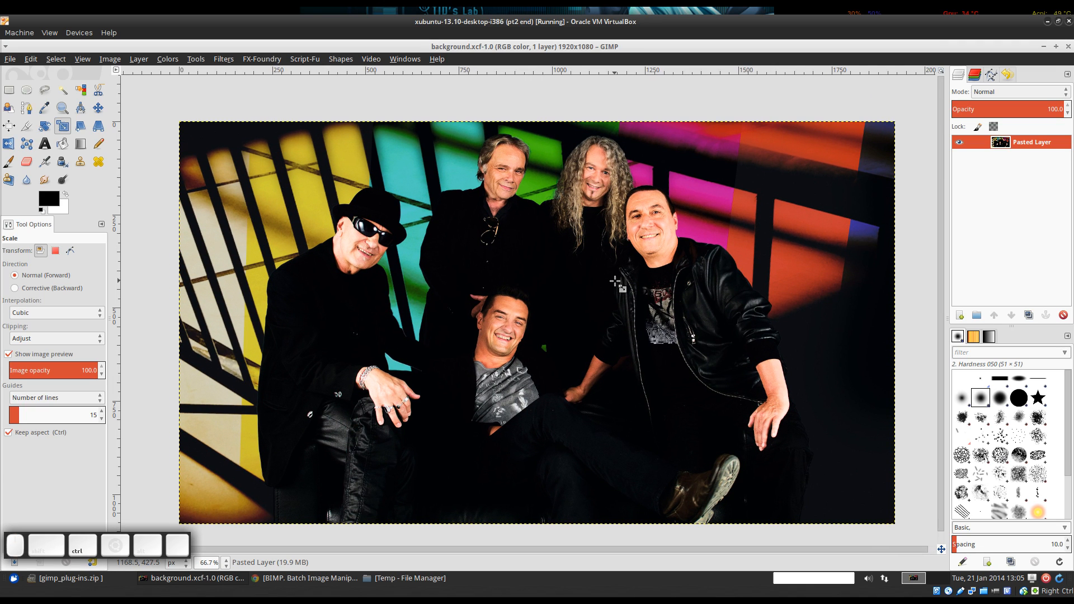
{"action": "key", "text": "ctrl+w"}
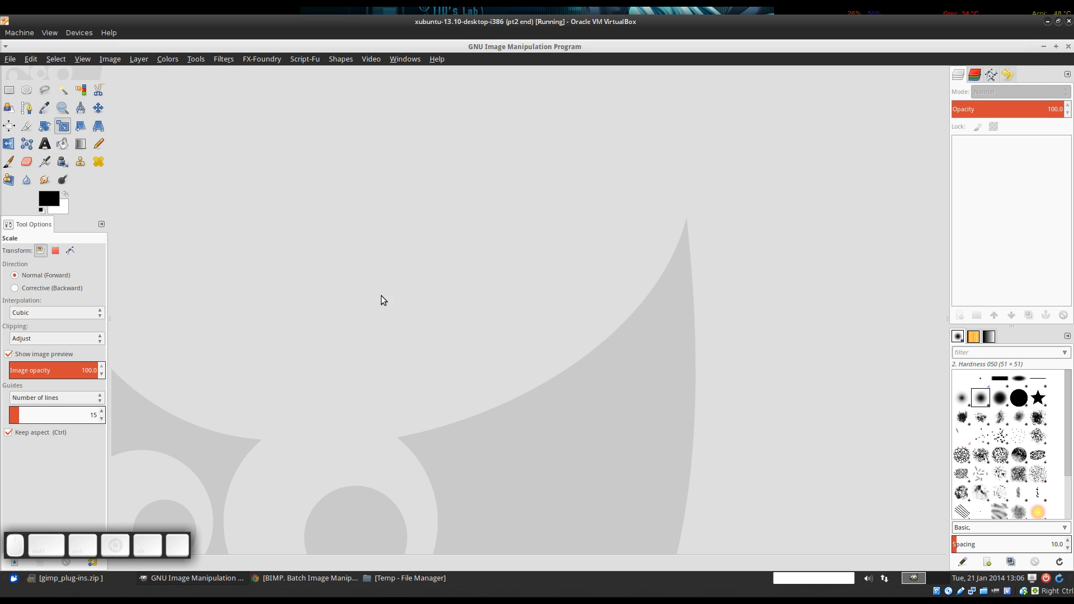
Minimize GIMP, switch to the Chrome browser and close the BIMP plugin page.
{"action": "left_click", "coordinate": [1043, 46]}
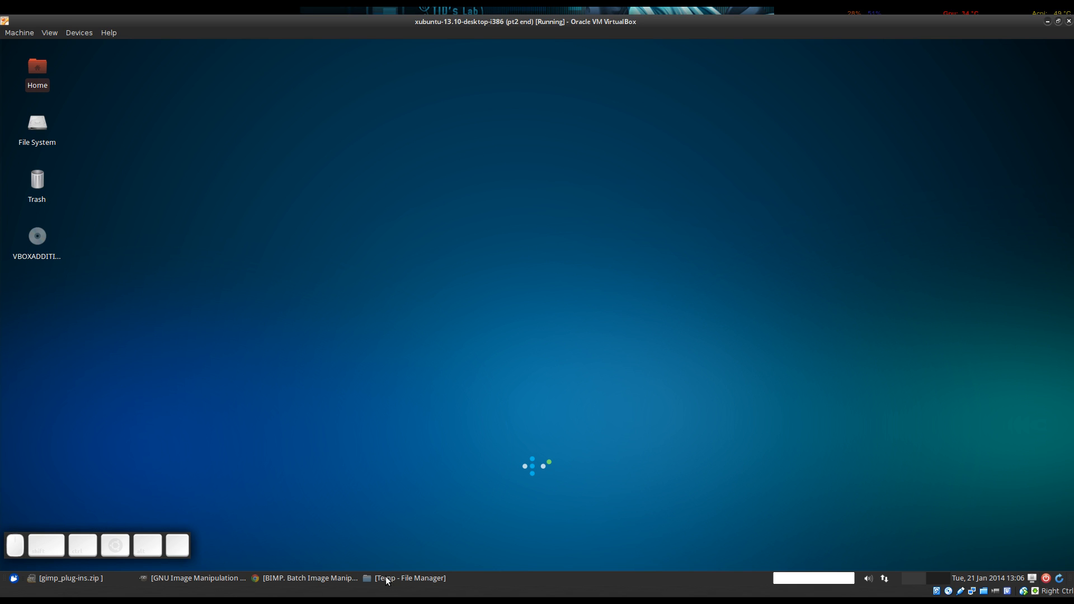
{"action": "left_click", "coordinate": [287, 576]}
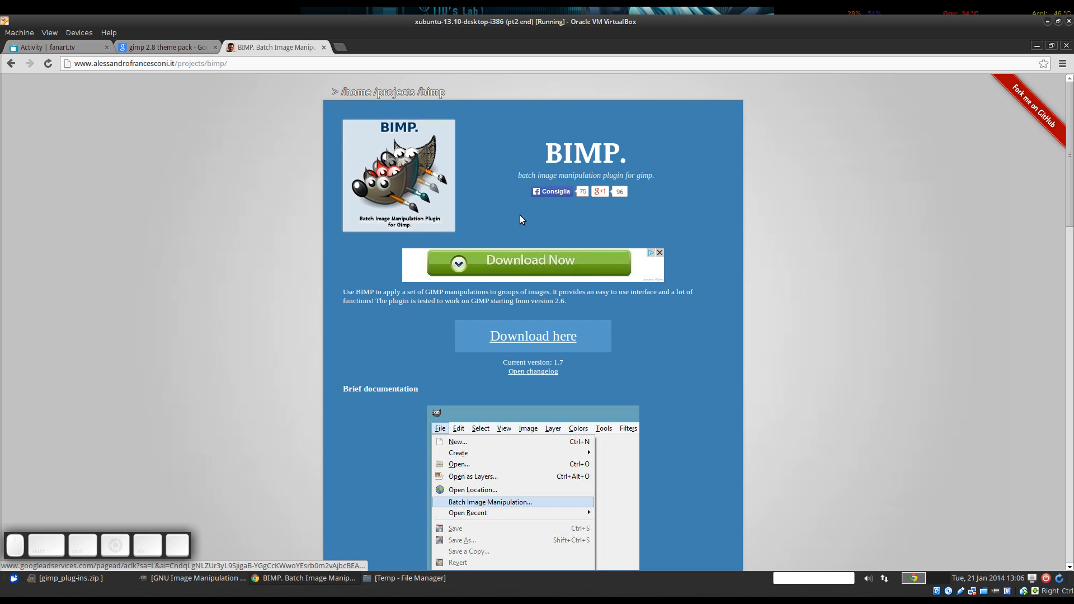
{"action": "left_click", "coordinate": [323, 47]}
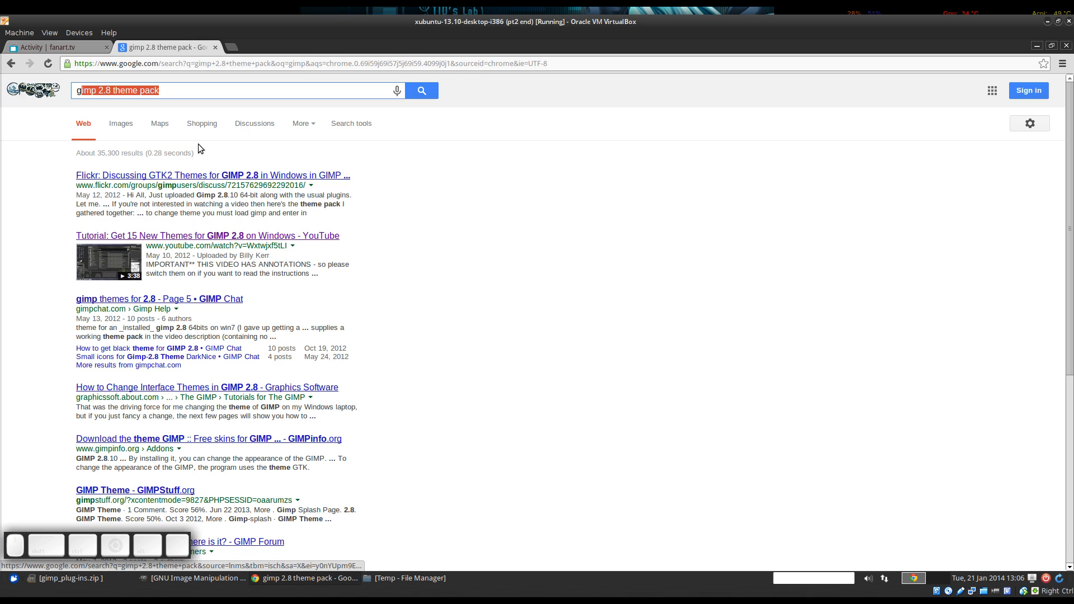
Switch to the fanart.tv activity page and go to the site's home page.
{"action": "left_click", "coordinate": [46, 48]}
{"action": "scroll", "coordinate": [560, 280], "scroll_direction": "up", "scroll_amount": 7}
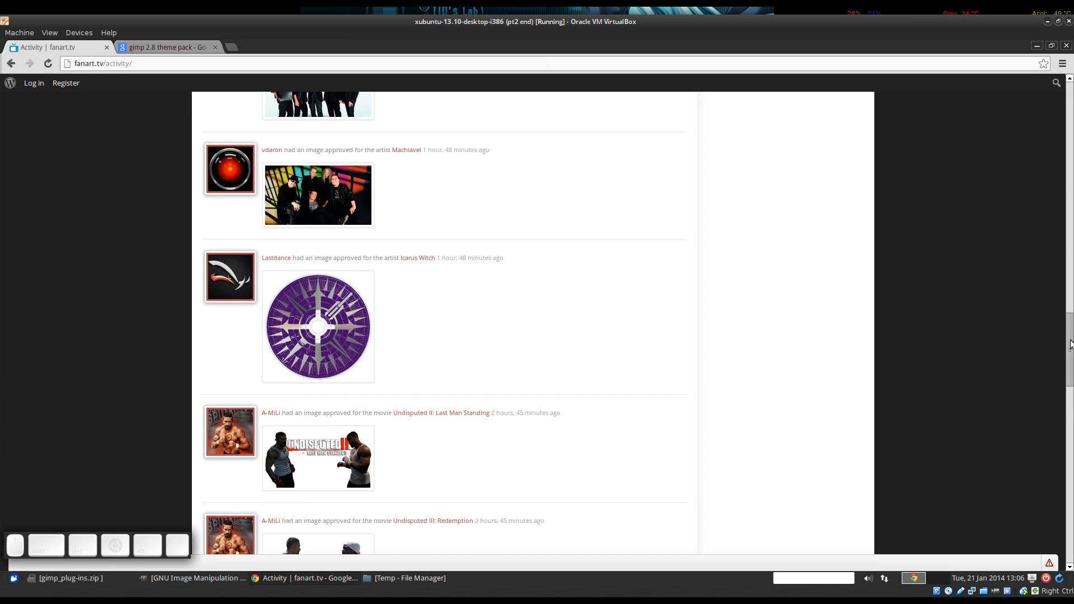
{"action": "scroll", "coordinate": [1001, 168], "scroll_direction": "up", "scroll_amount": 7}
{"action": "scroll", "coordinate": [1051, 136], "scroll_direction": "down", "scroll_amount": 2}
{"action": "scroll", "coordinate": [1051, 136], "scroll_direction": "up", "scroll_amount": 2}
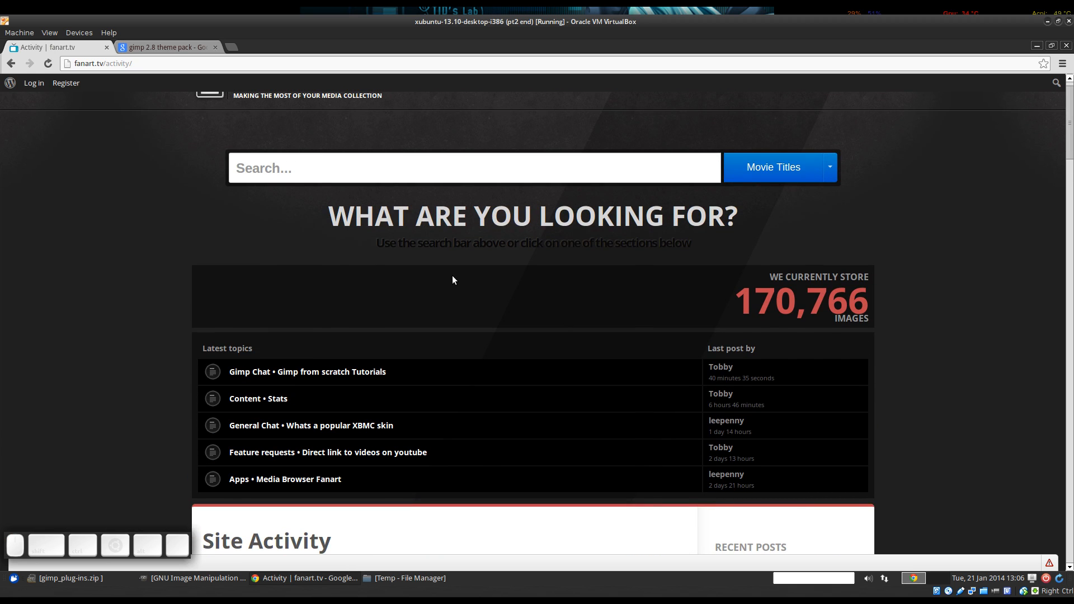
{"action": "scroll", "coordinate": [453, 279], "scroll_direction": "up", "scroll_amount": 1}
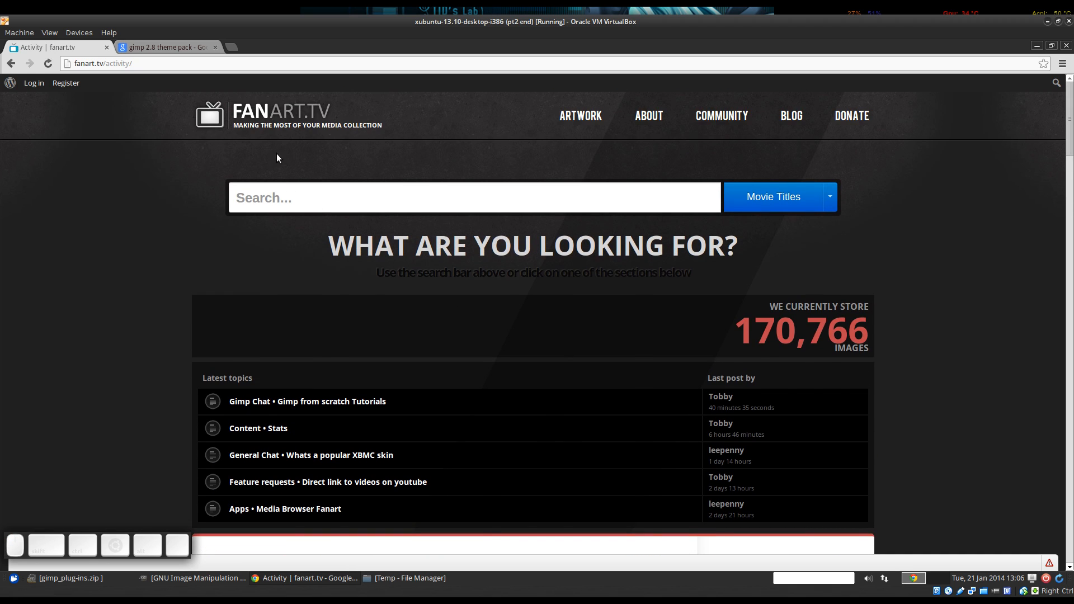
{"action": "left_click", "coordinate": [270, 115]}
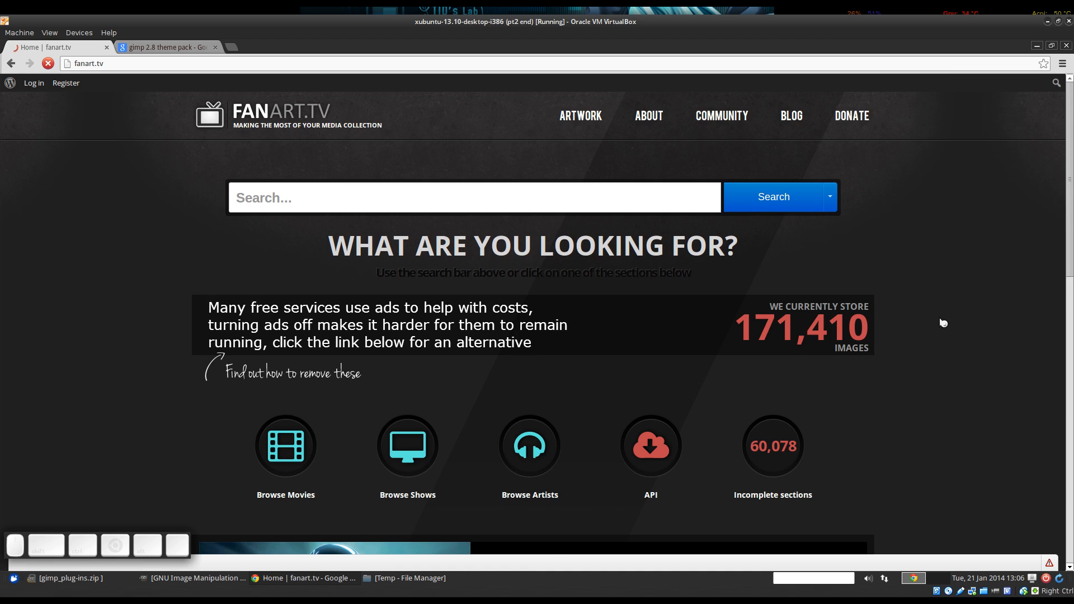
Open the incomplete sections on fanart.tv and show the list of incomplete movies.
{"action": "scroll", "coordinate": [938, 336], "scroll_direction": "down", "scroll_amount": 2}
{"action": "scroll", "coordinate": [937, 341], "scroll_direction": "down", "scroll_amount": 1}
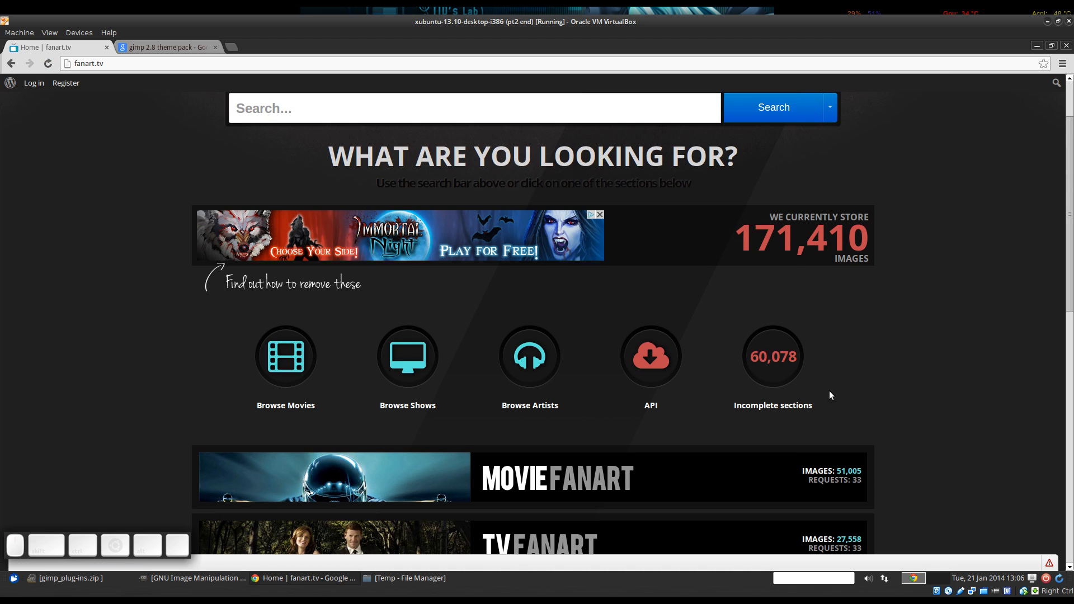
{"action": "left_click", "coordinate": [776, 360]}
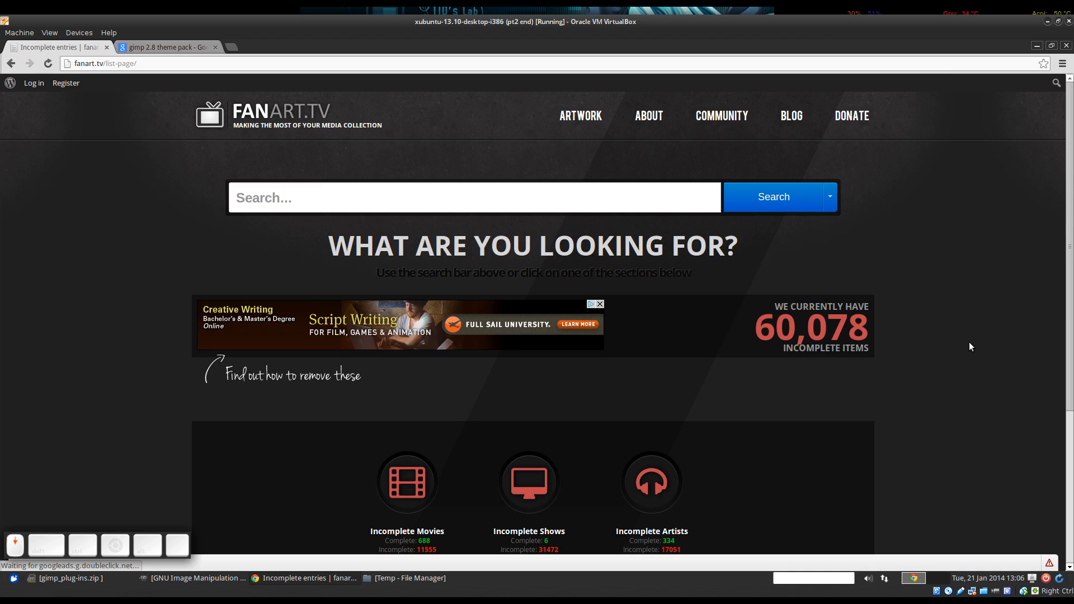
{"action": "scroll", "coordinate": [968, 344], "scroll_direction": "down", "scroll_amount": 5}
{"action": "scroll", "coordinate": [968, 350], "scroll_direction": "down", "scroll_amount": 3}
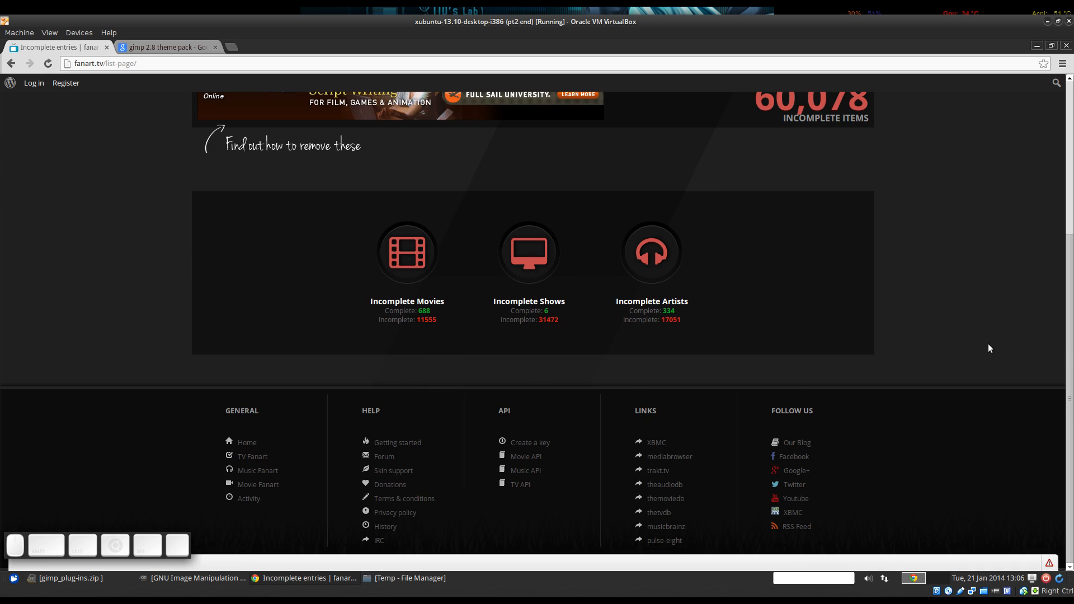
{"action": "left_click", "coordinate": [407, 267]}
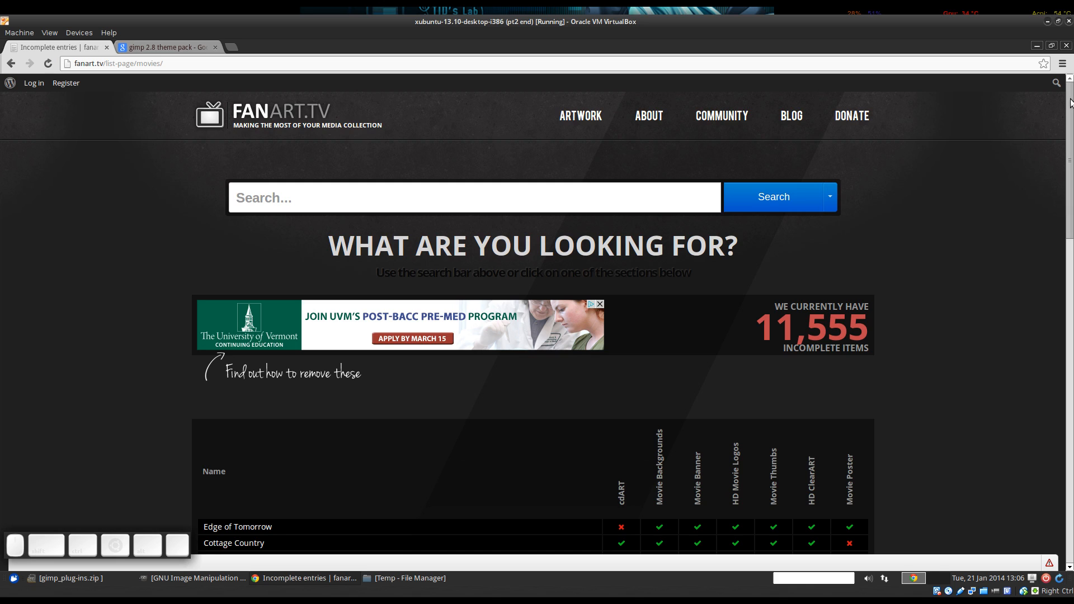
Go to page 232 of the incomplete movies list and look over its titles.
{"action": "scroll", "coordinate": [1068, 131], "scroll_direction": "down", "scroll_amount": 3}
{"action": "scroll", "coordinate": [1068, 134], "scroll_direction": "down", "scroll_amount": 2}
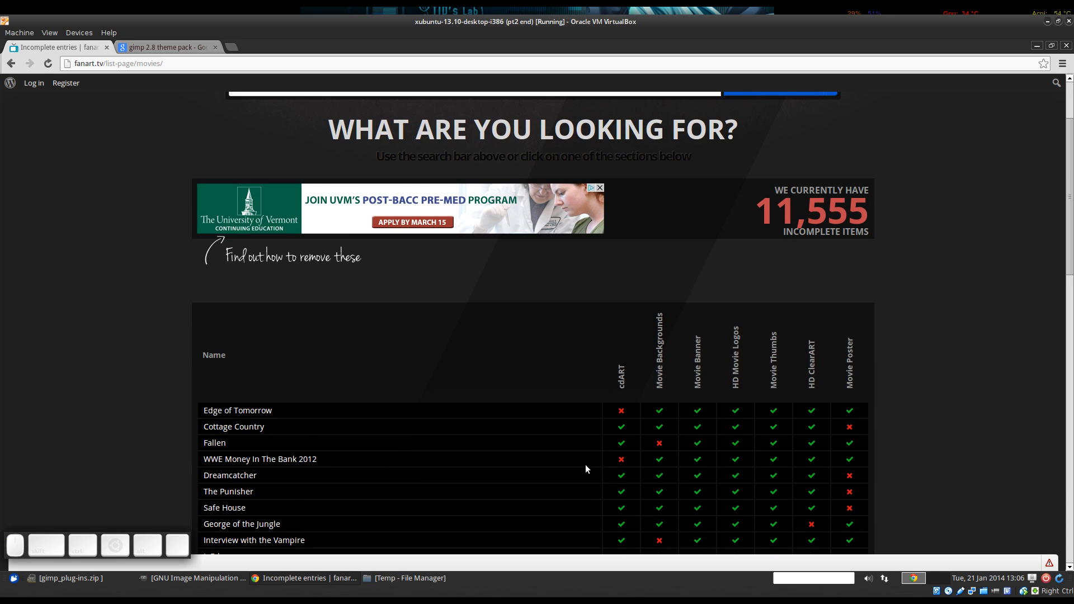
{"action": "left_click_drag", "start_coordinate": [1069, 145], "coordinate": [1068, 441]}
{"action": "left_click", "coordinate": [814, 356]}
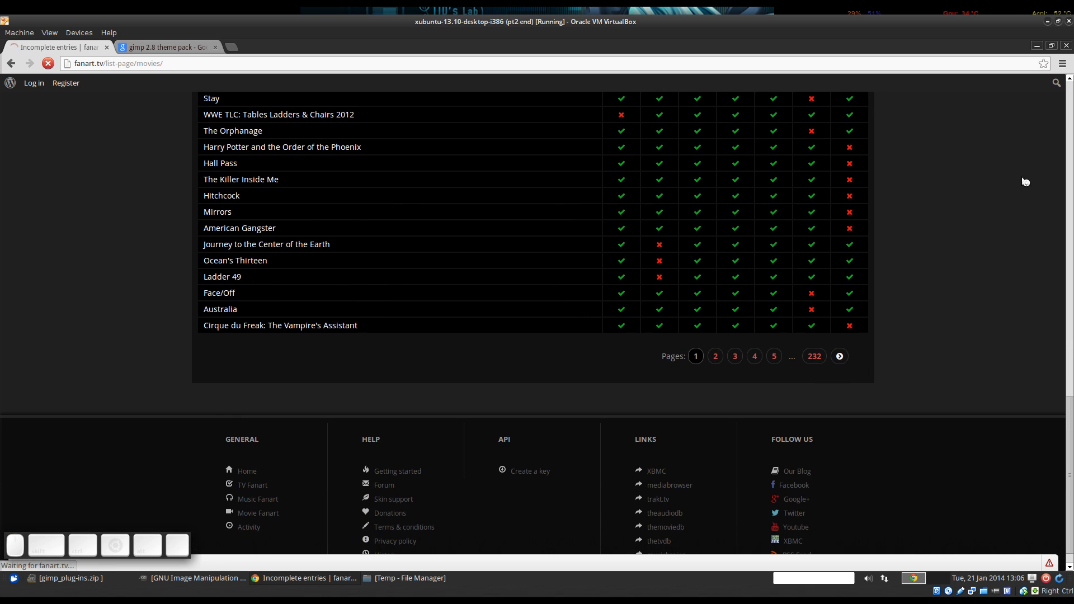
{"action": "scroll", "coordinate": [901, 398], "scroll_direction": "down", "scroll_amount": 6}
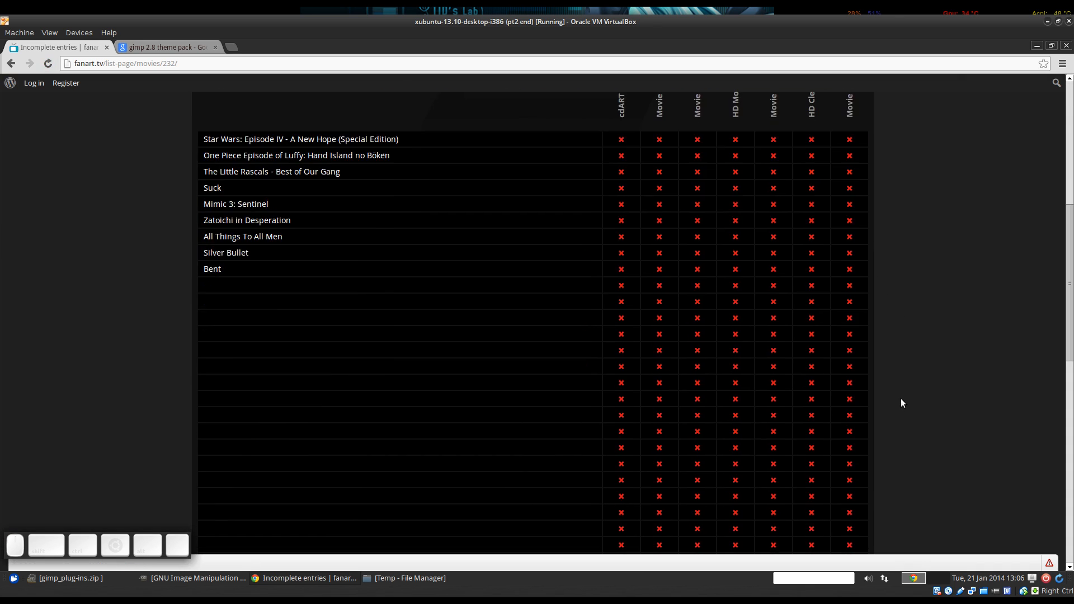
{"action": "scroll", "coordinate": [901, 403], "scroll_direction": "up", "scroll_amount": 4}
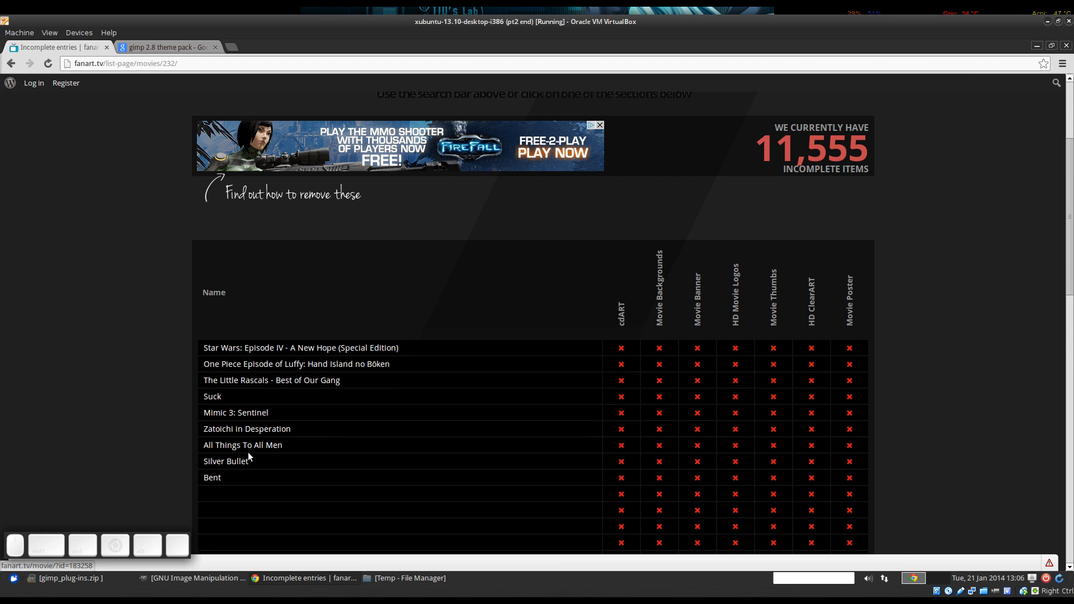
Search Google for the movie title "All Things To All Men" taken from the incomplete movies list.
{"action": "left_click_drag", "start_coordinate": [293, 446], "coordinate": [209, 448]}
{"action": "right_click", "coordinate": [209, 448]}
{"action": "left_click", "coordinate": [315, 439]}
{"action": "left_click_drag", "start_coordinate": [302, 447], "coordinate": [207, 451]}
{"action": "left_click", "coordinate": [295, 449]}
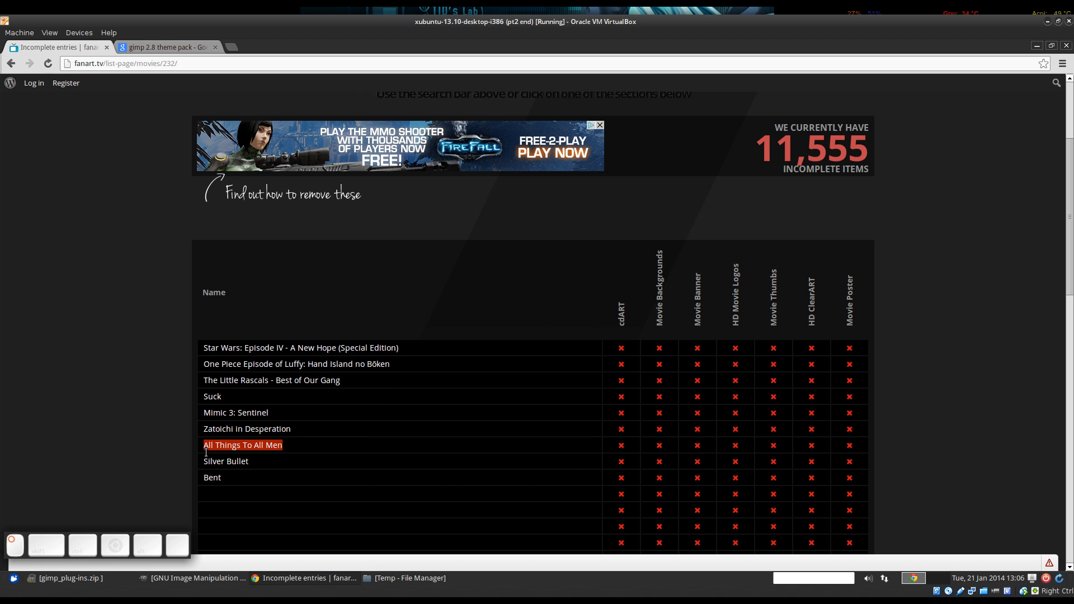
{"action": "right_click", "coordinate": [207, 445]}
{"action": "left_click", "coordinate": [257, 529]}
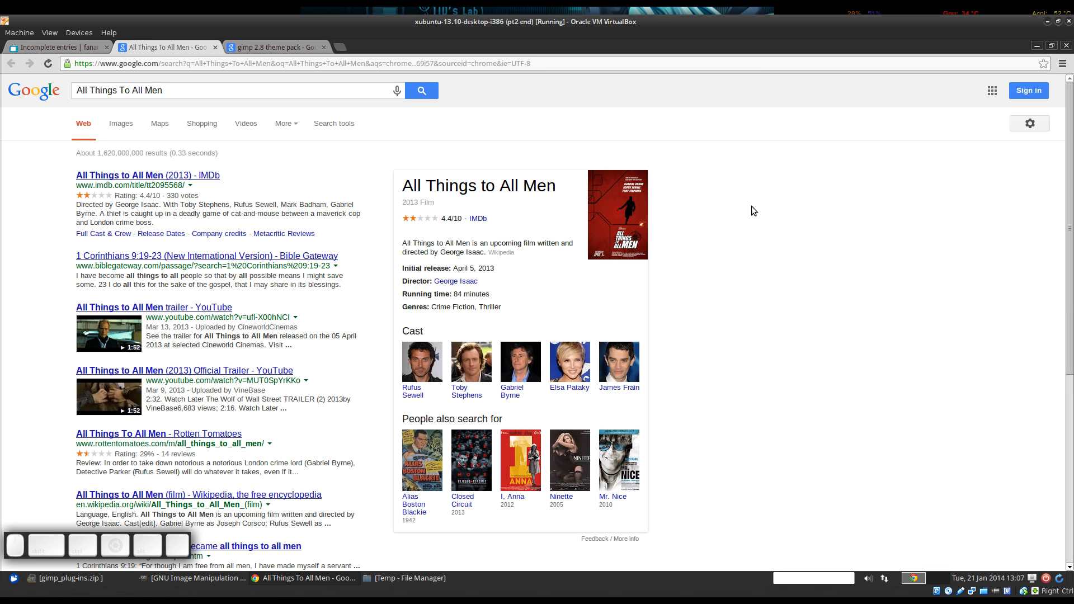
Show the image results and limit them to sizes larger than 2 MP (1600×1200).
{"action": "left_click", "coordinate": [126, 128]}
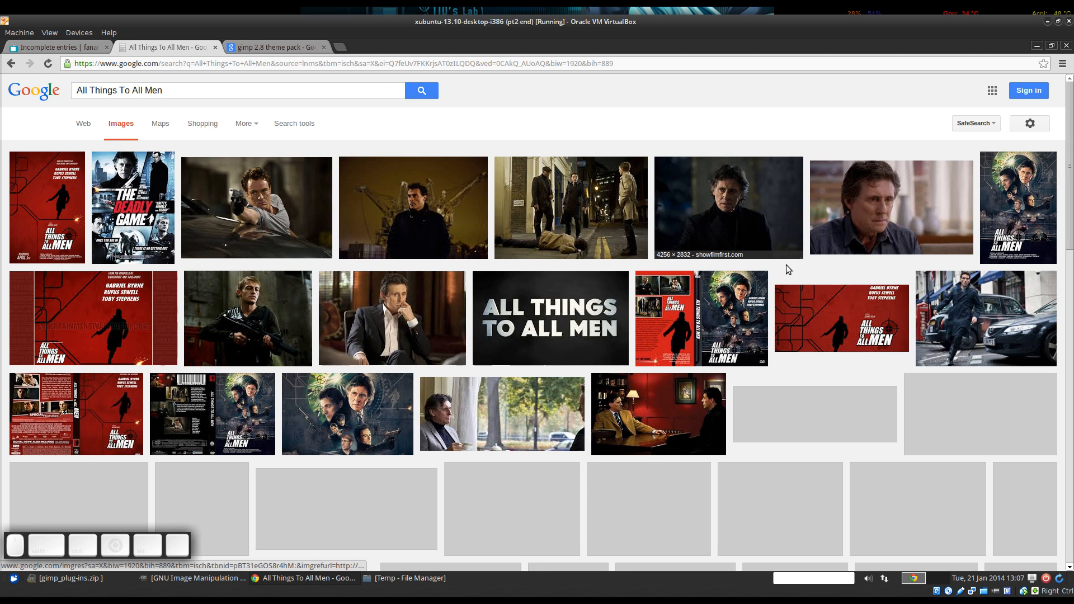
{"action": "left_click", "coordinate": [307, 124]}
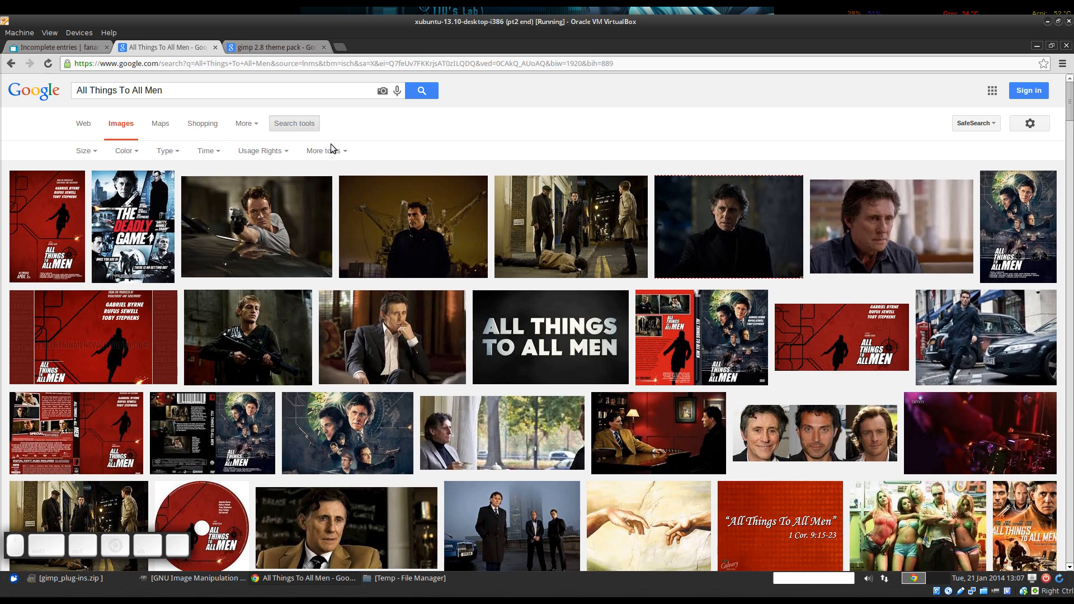
{"action": "left_click", "coordinate": [94, 150]}
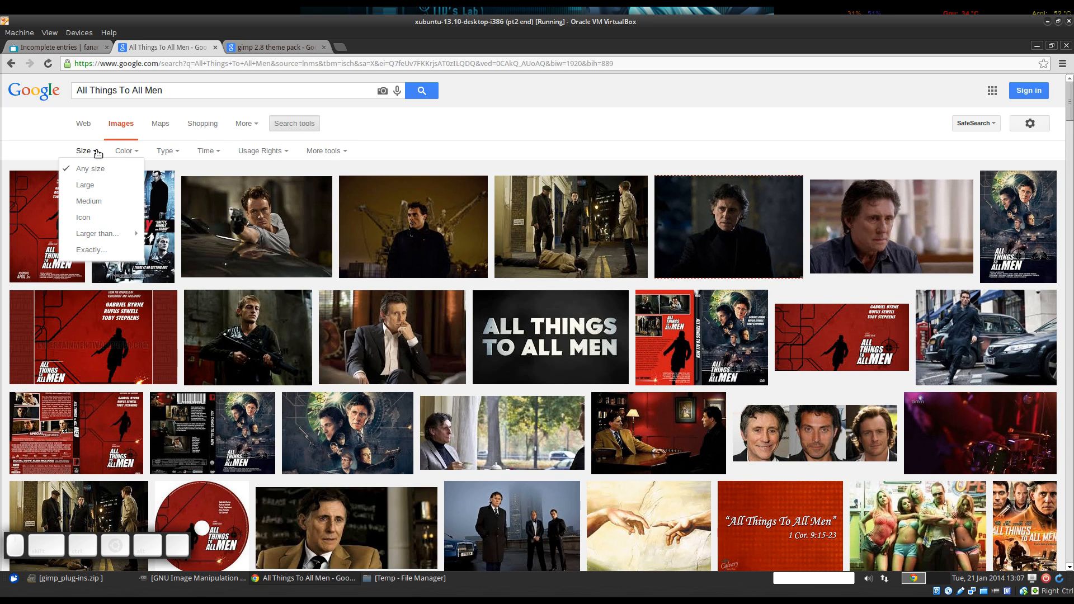
{"action": "mouse_move", "coordinate": [96, 233]}
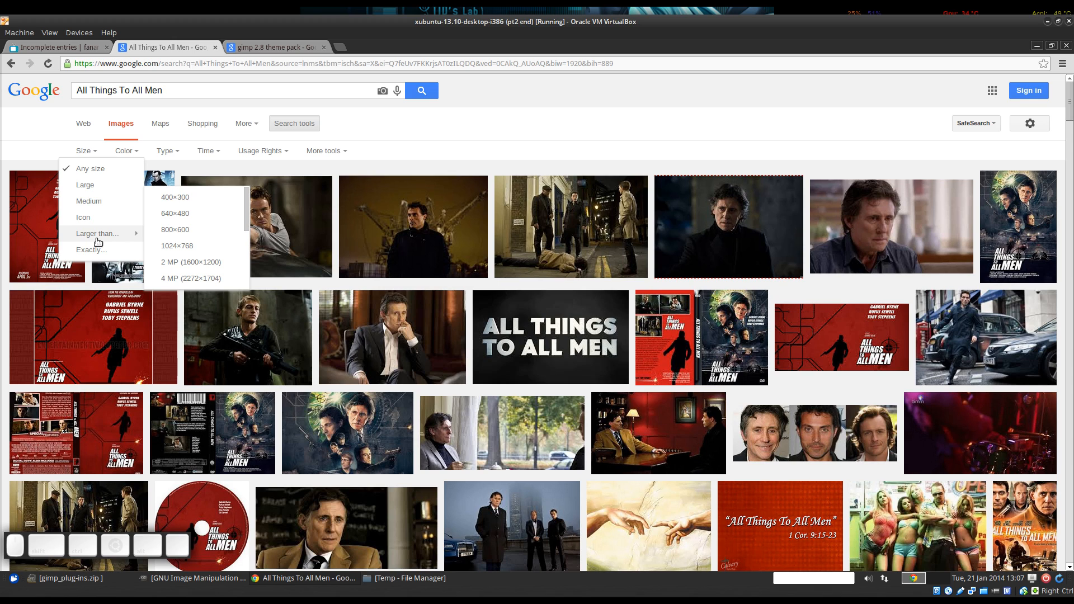
{"action": "left_click", "coordinate": [174, 268]}
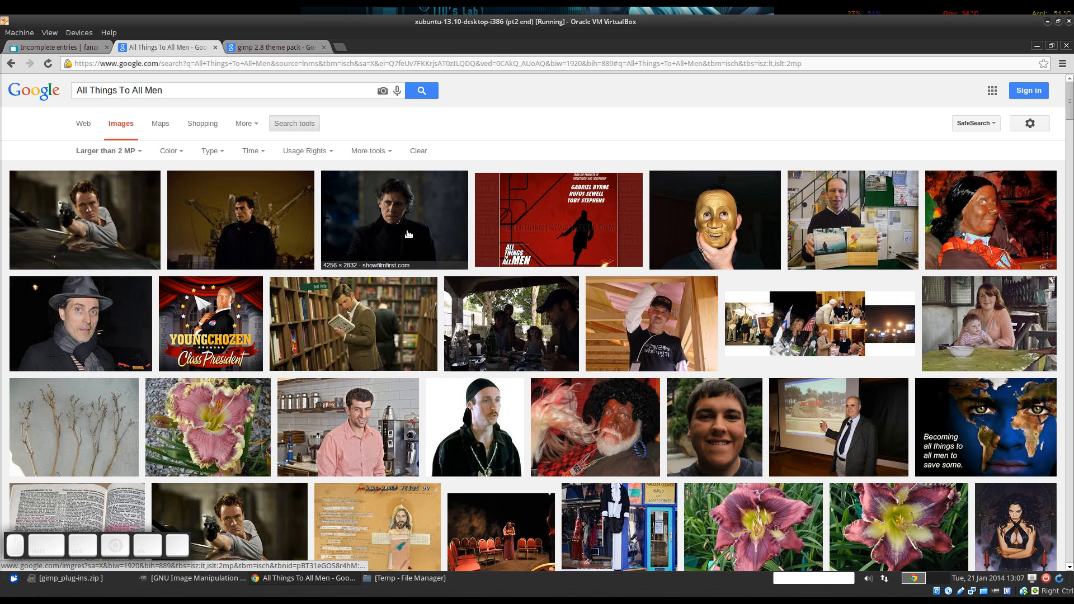
Copy the full-size still of the man aiming a pistol over a car, then preview its search result again and close the preview.
{"action": "mouse_move", "coordinate": [407, 230]}
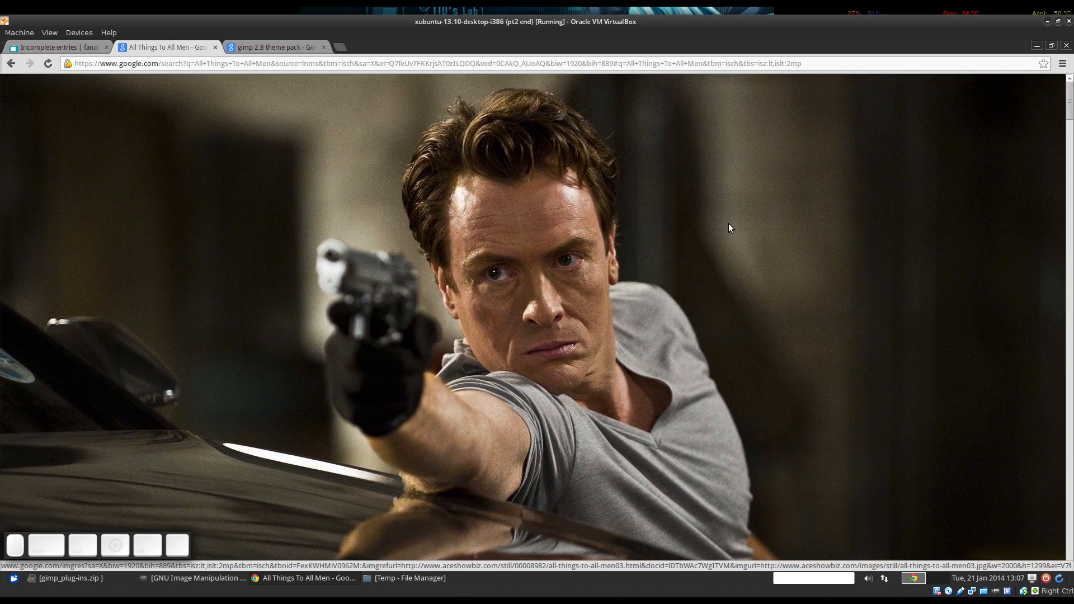
{"action": "right_click", "coordinate": [615, 233]}
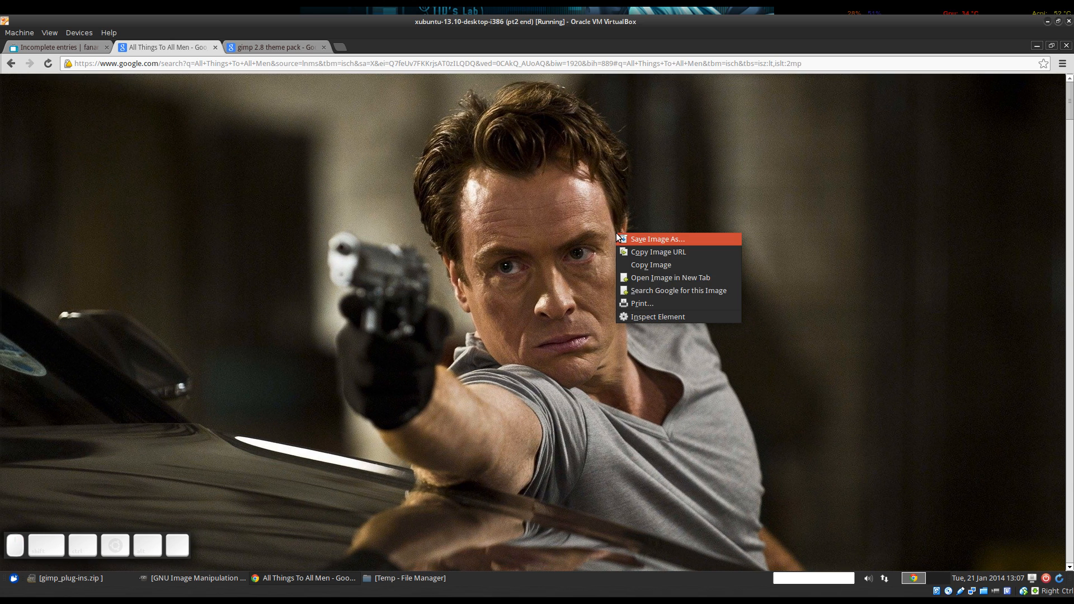
{"action": "left_click", "coordinate": [668, 266]}
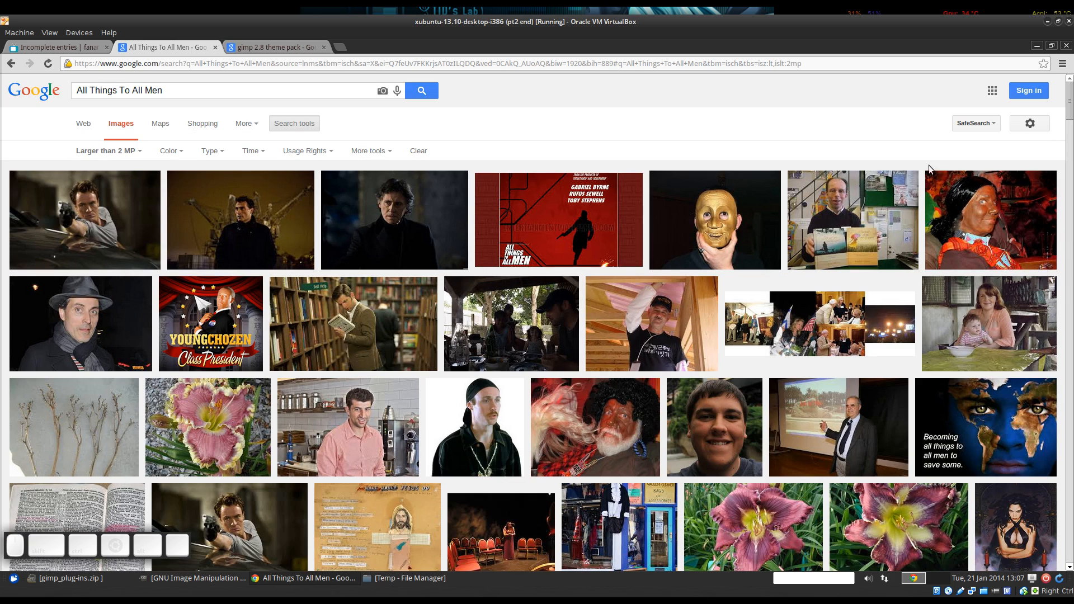
{"action": "left_click", "coordinate": [130, 217]}
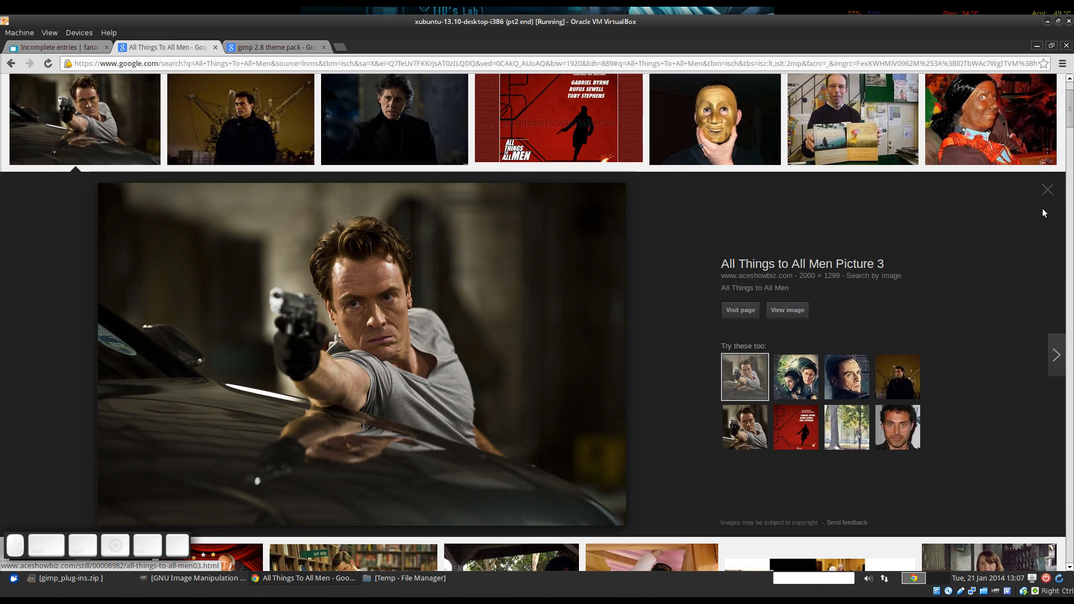
{"action": "left_click", "coordinate": [1046, 190]}
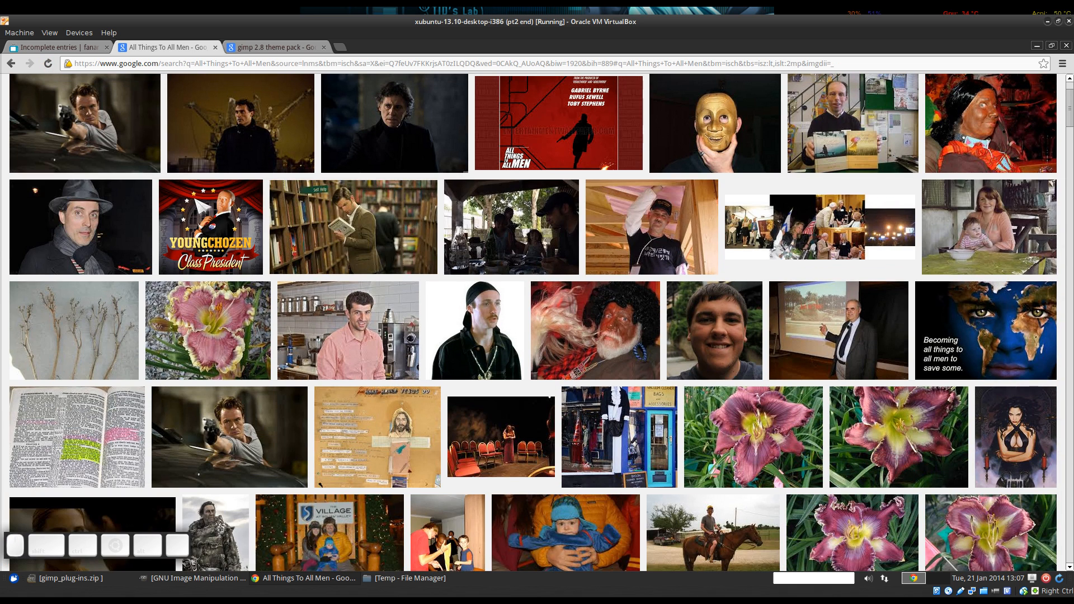
Minimize the browser, switch to GIMP and paste the copied still as a new image.
{"action": "left_click", "coordinate": [1035, 45]}
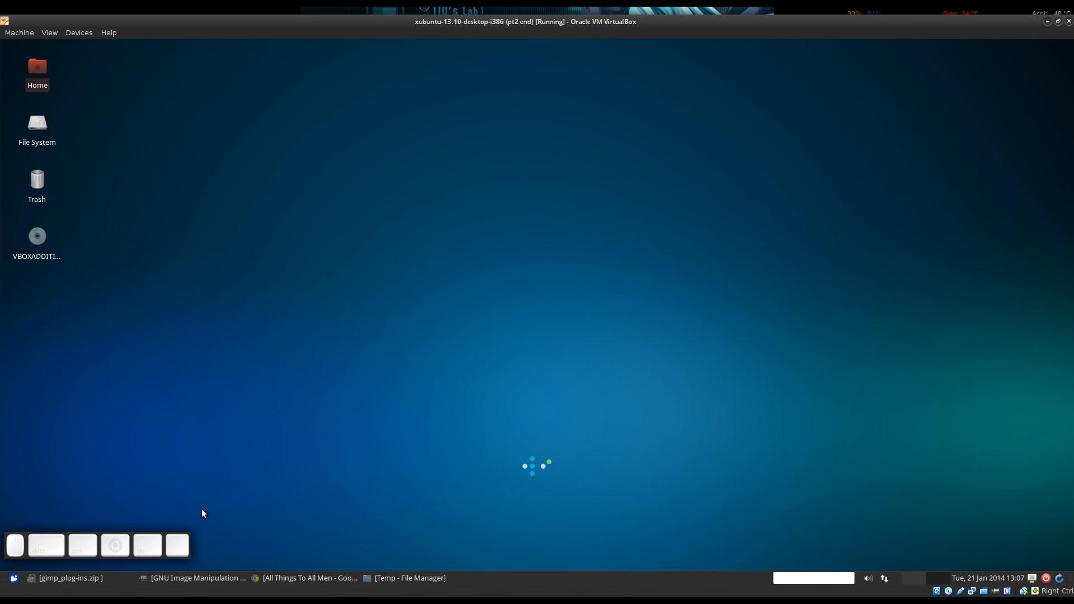
{"action": "left_click", "coordinate": [212, 576]}
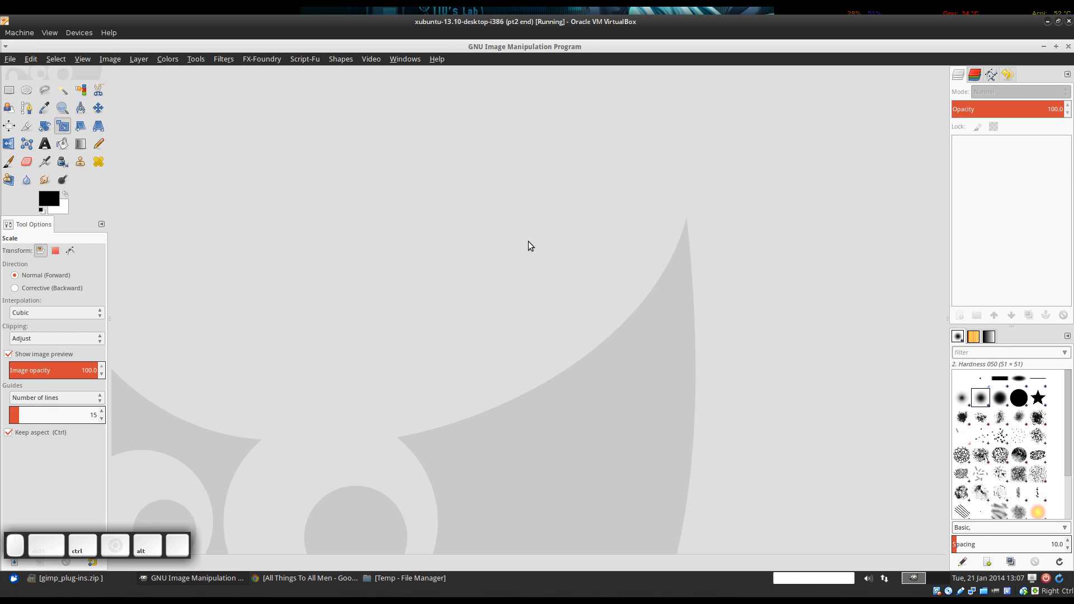
{"action": "key", "text": "ctrl+alt+v"}
Turn off the layer boundary display for the pasted image.
{"action": "mouse_move", "coordinate": [545, 254]}
{"action": "left_mouse_down"}
{"action": "mouse_move", "coordinate": [553, 276]}
{"action": "mouse_move", "coordinate": [562, 259]}
{"action": "left_mouse_up"}
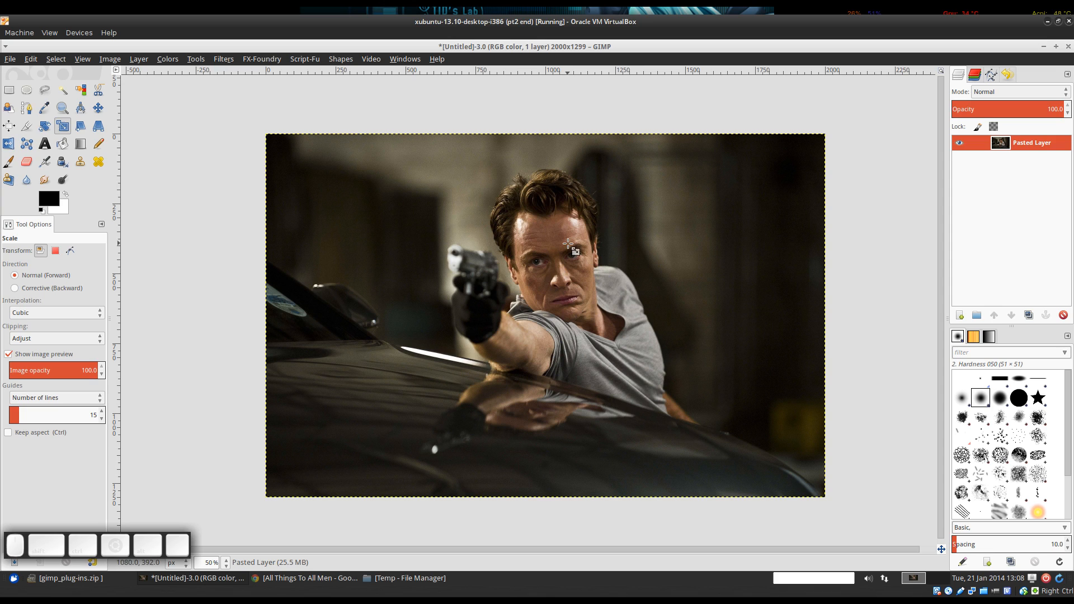
{"action": "left_click", "coordinate": [84, 60]}
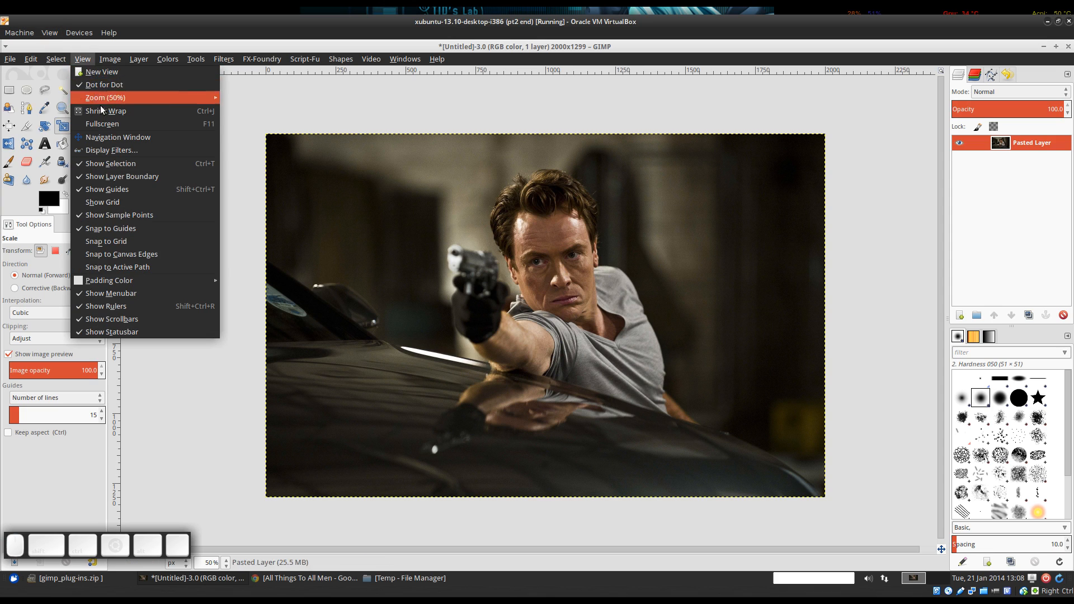
{"action": "left_click", "coordinate": [142, 176]}
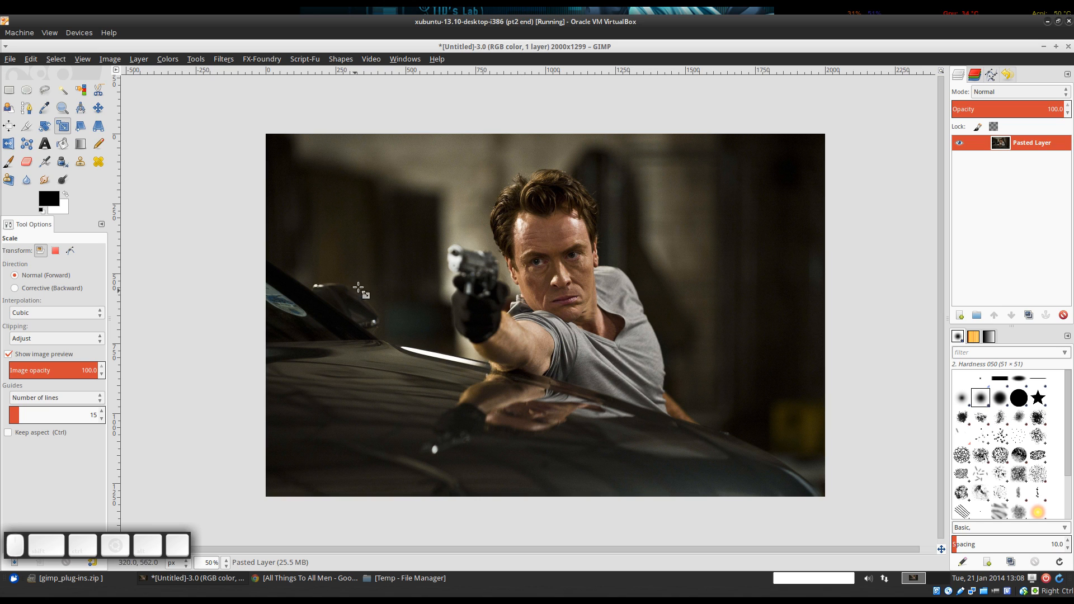
{"action": "left_click_drag", "start_coordinate": [560, 285], "coordinate": [539, 277]}
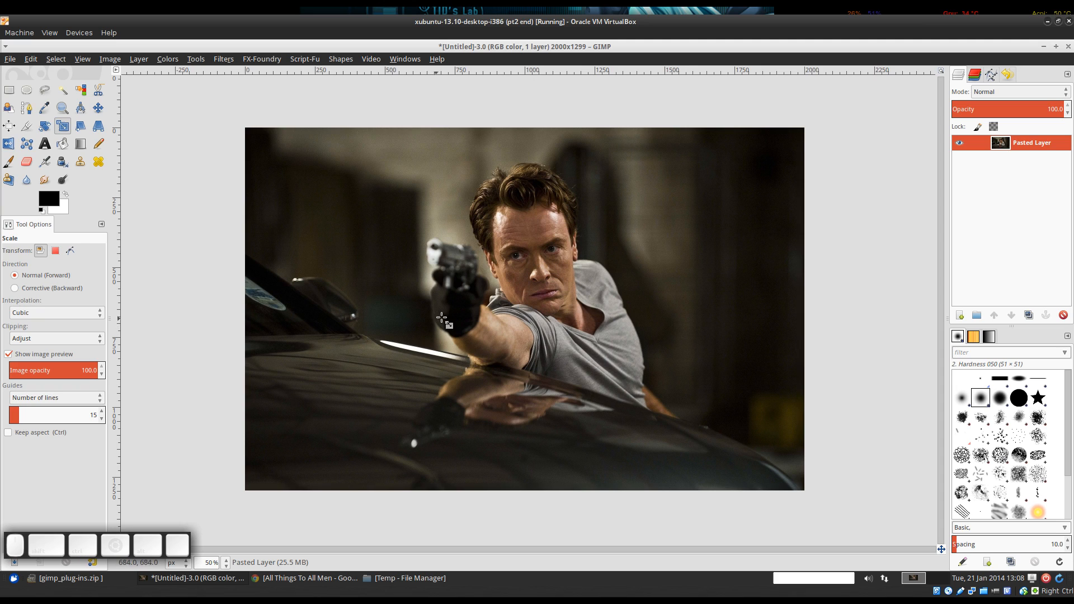
{"action": "left_click_drag", "start_coordinate": [476, 313], "coordinate": [475, 319]}
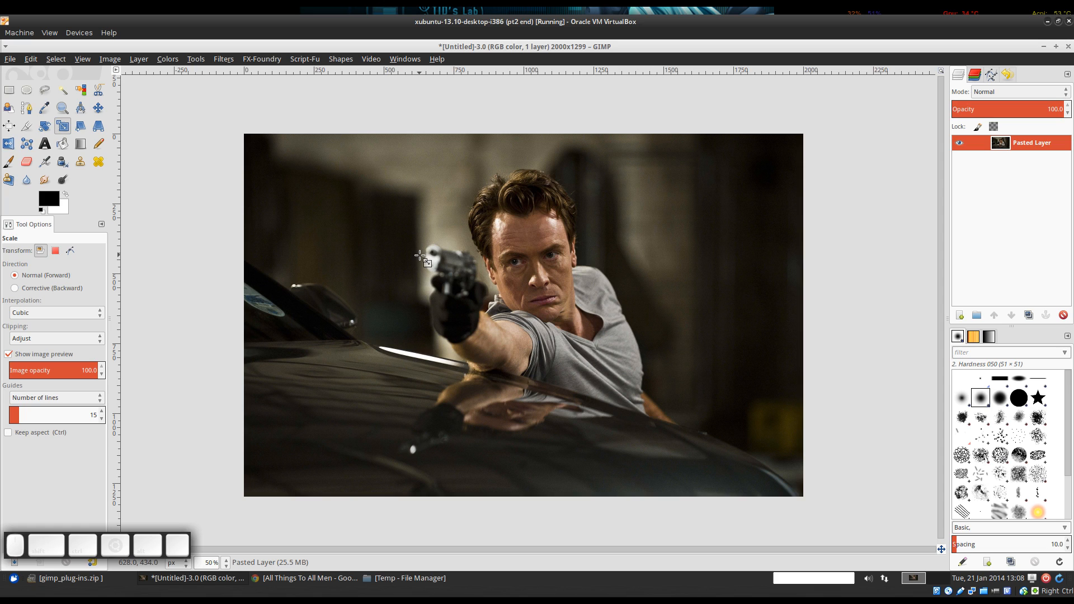
{"action": "left_click_drag", "start_coordinate": [554, 319], "coordinate": [559, 302]}
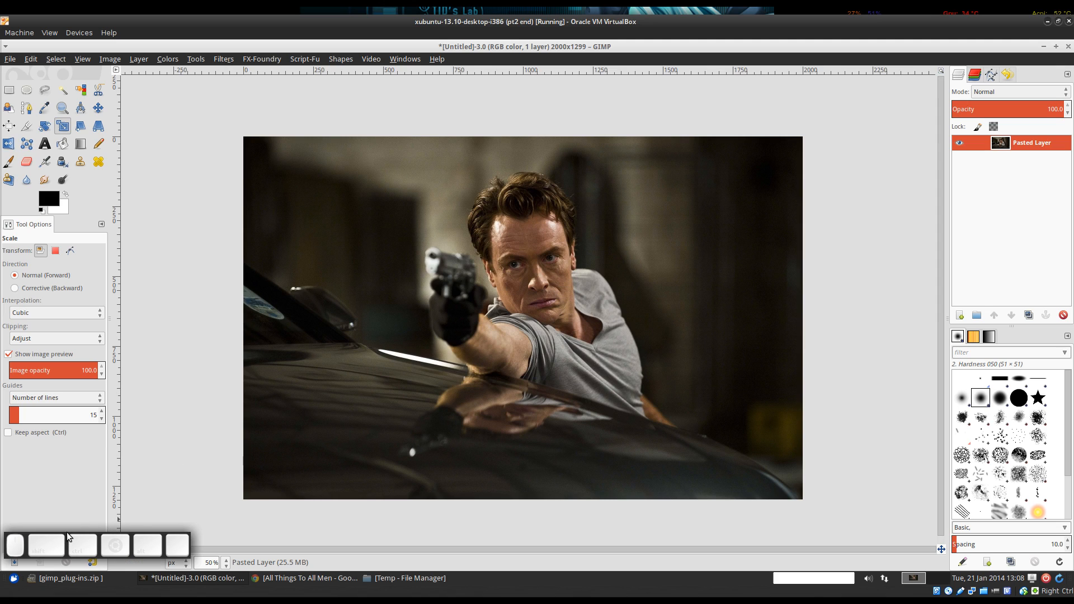
{"action": "left_click_drag", "start_coordinate": [66, 531], "coordinate": [63, 522]}
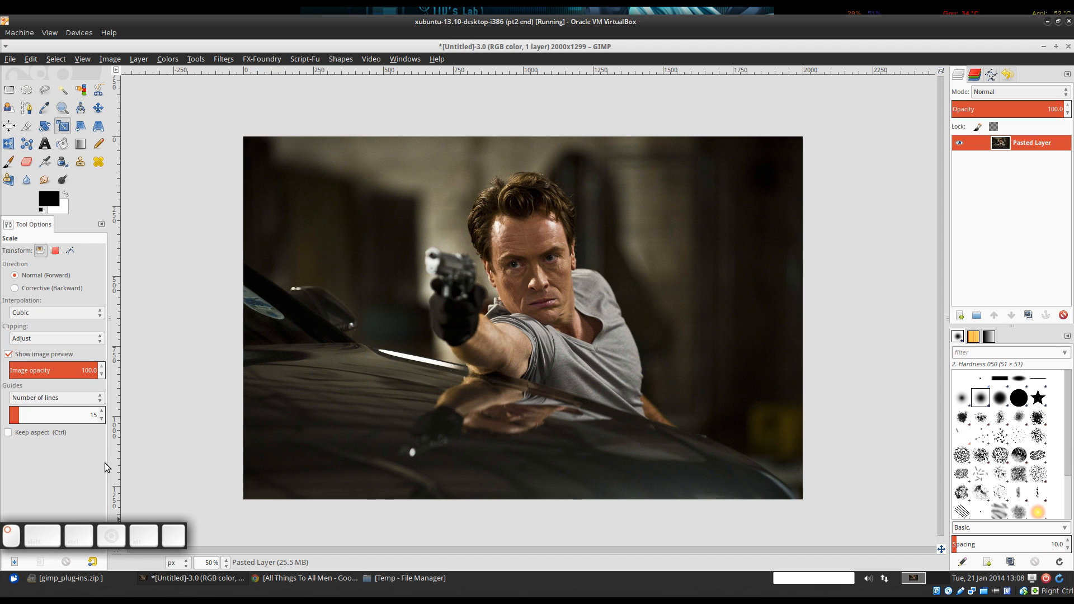
{"action": "left_click", "coordinate": [202, 451]}
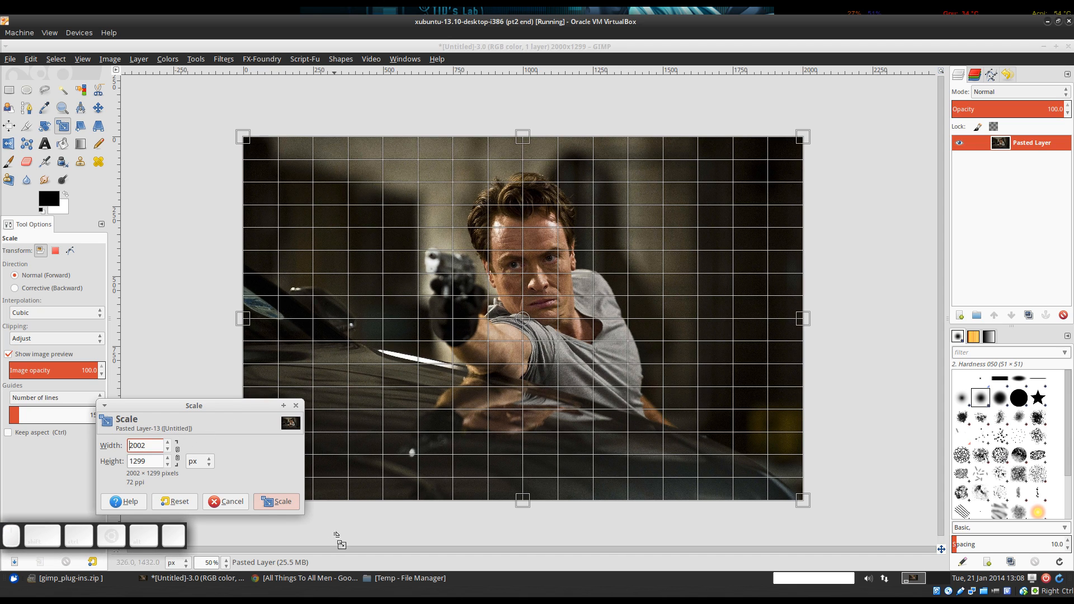
{"action": "left_click", "coordinate": [276, 501]}
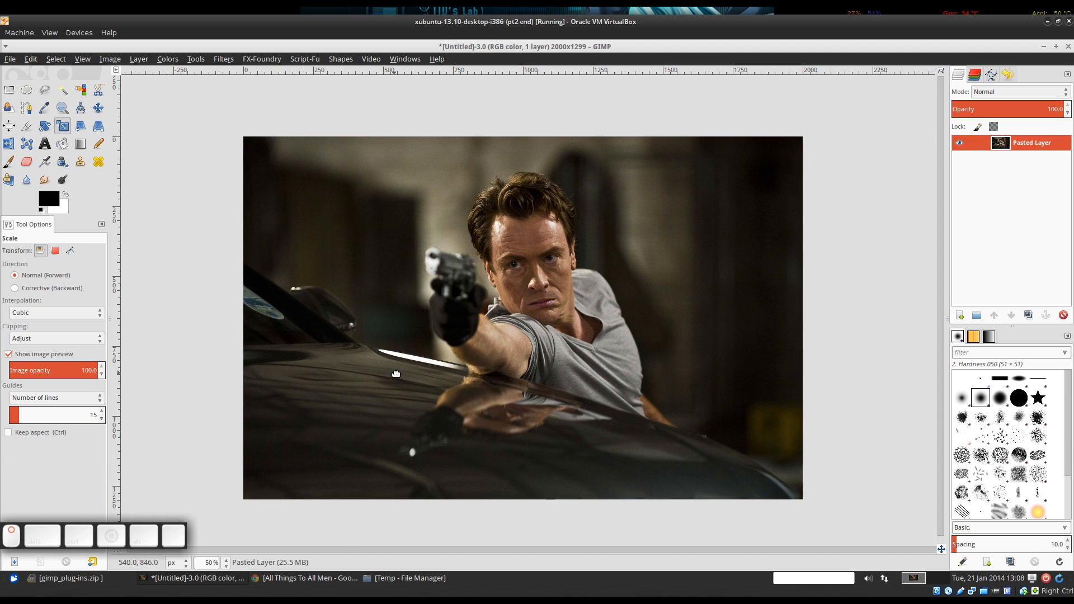
{"action": "left_click_drag", "start_coordinate": [395, 373], "coordinate": [401, 373]}
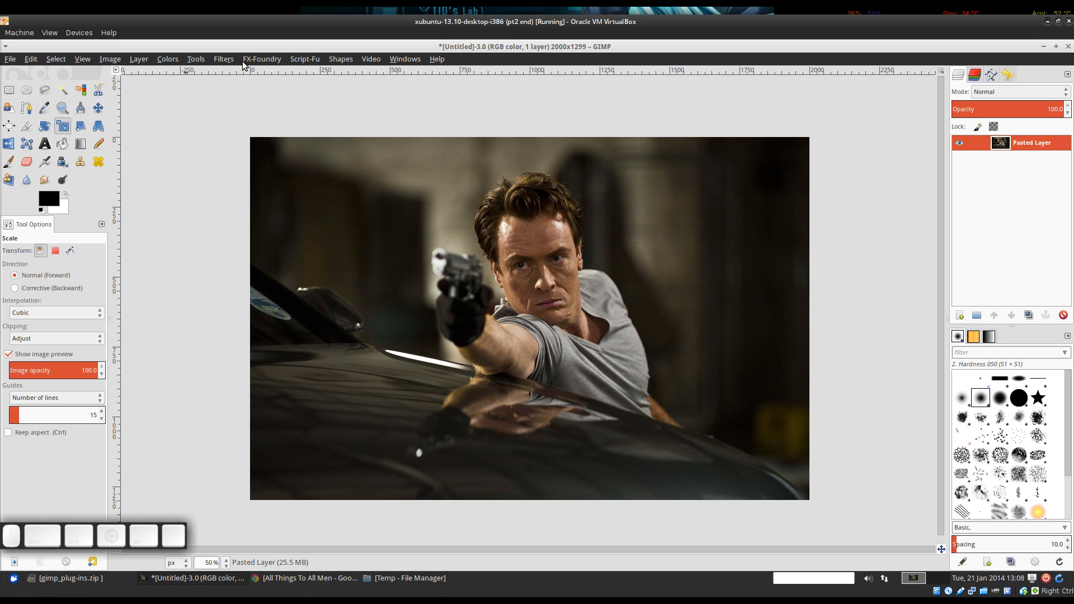
Activate the Crop tool and load its saved Crop 16:9 preset after trying the Crop Composition preset.
{"action": "left_click", "coordinate": [196, 59]}
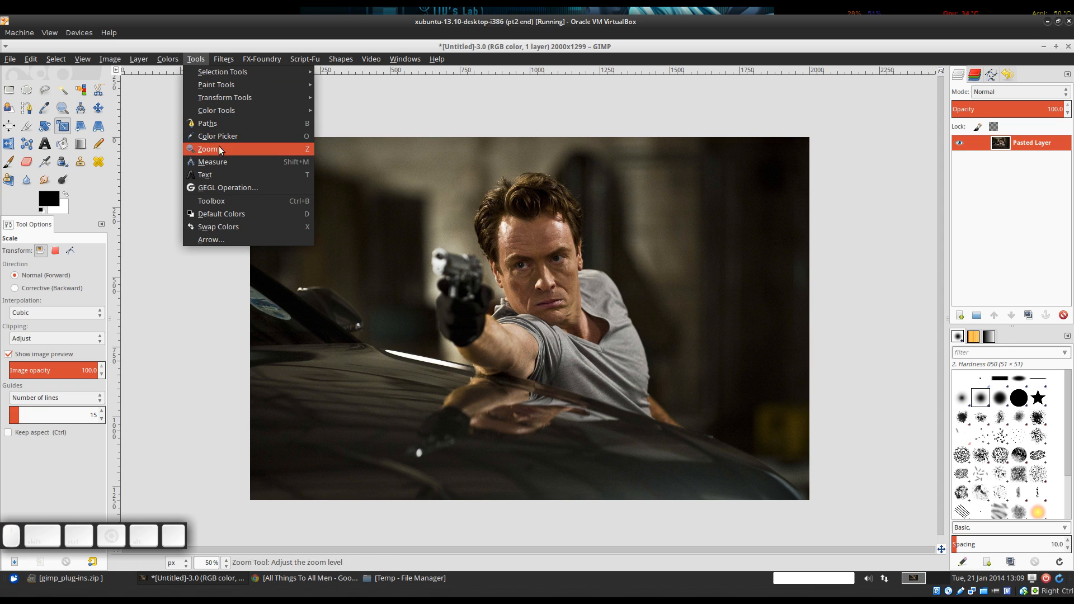
{"action": "mouse_move", "coordinate": [227, 111]}
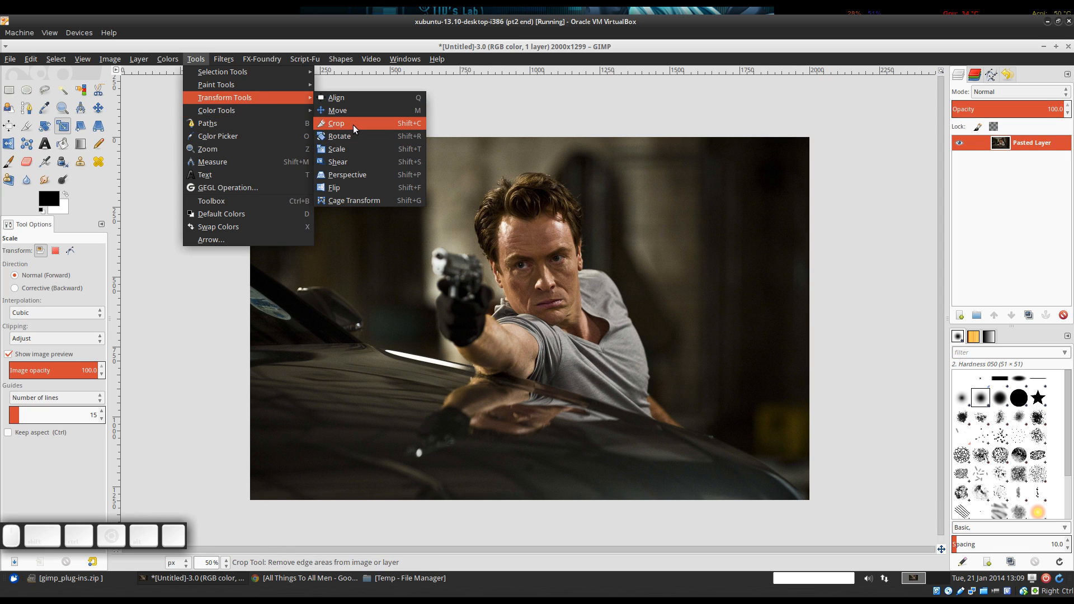
{"action": "left_click", "coordinate": [579, 119]}
{"action": "key", "text": "shift+c"}
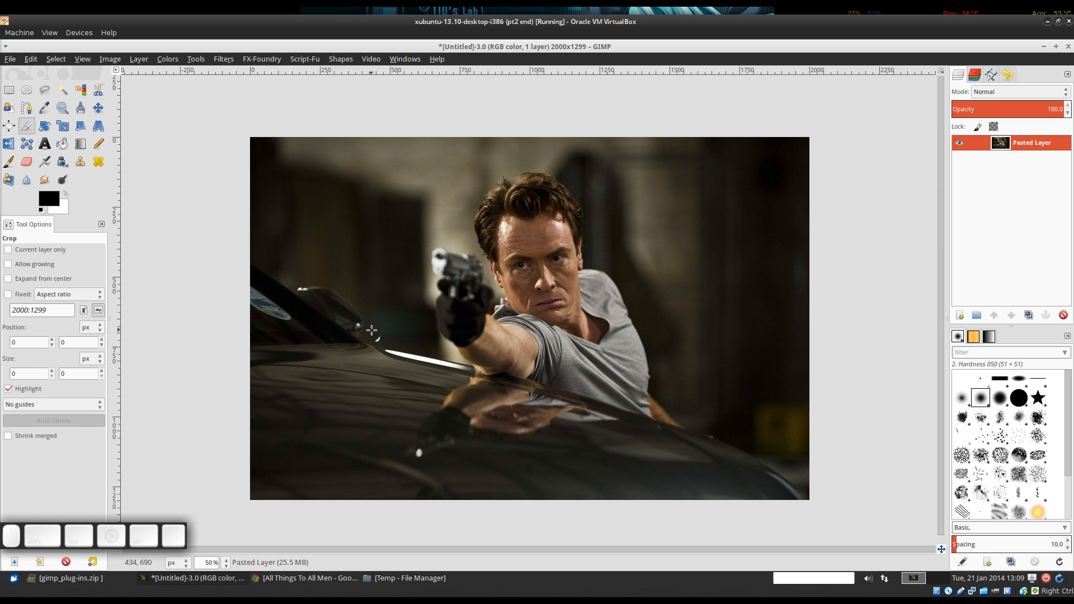
{"action": "left_click", "coordinate": [41, 563]}
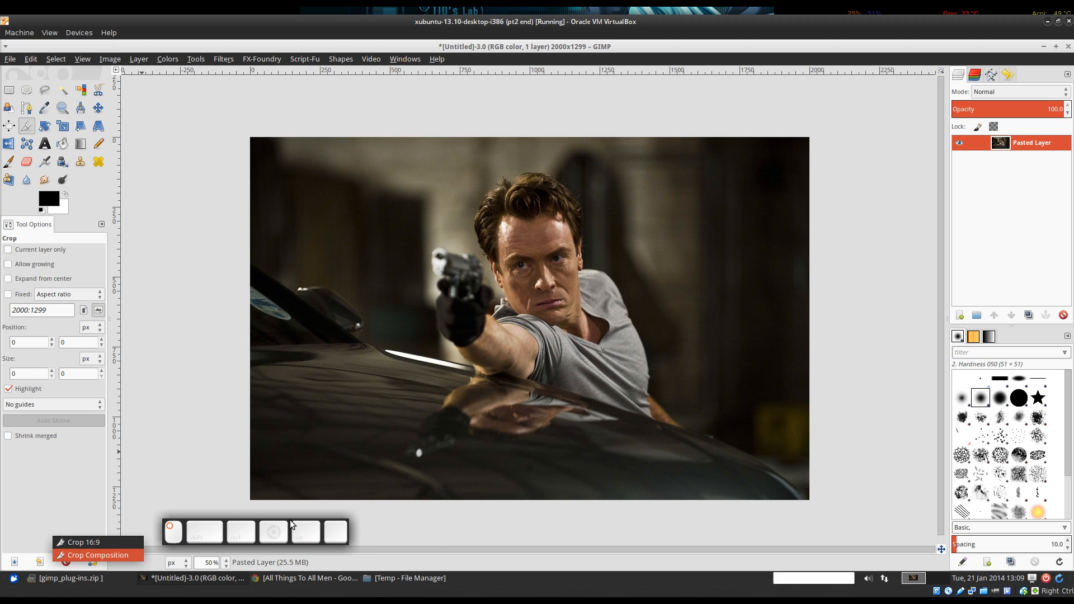
{"action": "left_click", "coordinate": [106, 545]}
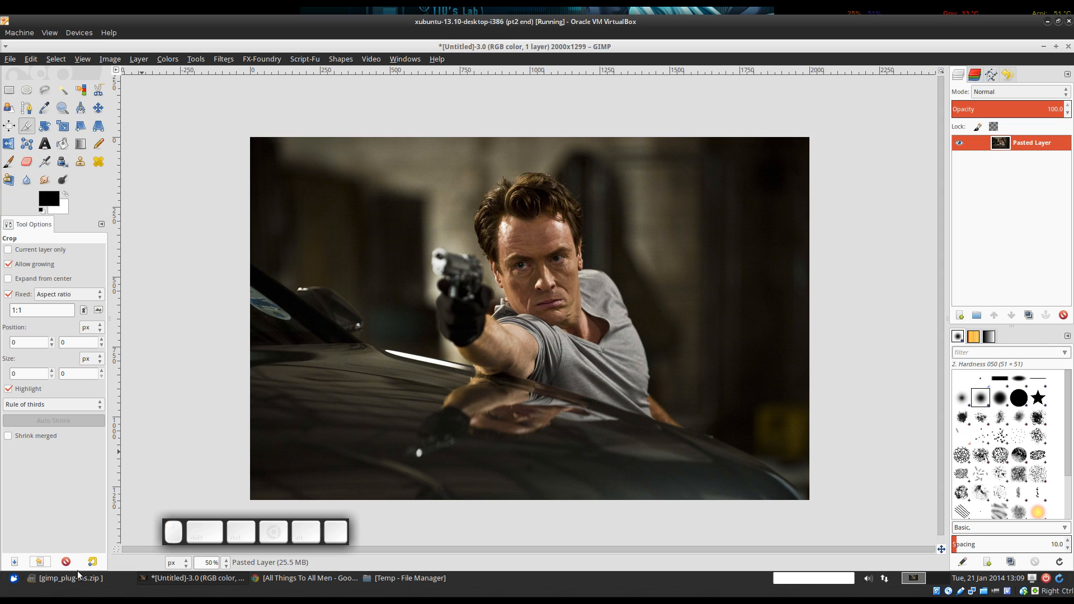
{"action": "left_click", "coordinate": [40, 561]}
{"action": "left_click", "coordinate": [83, 542]}
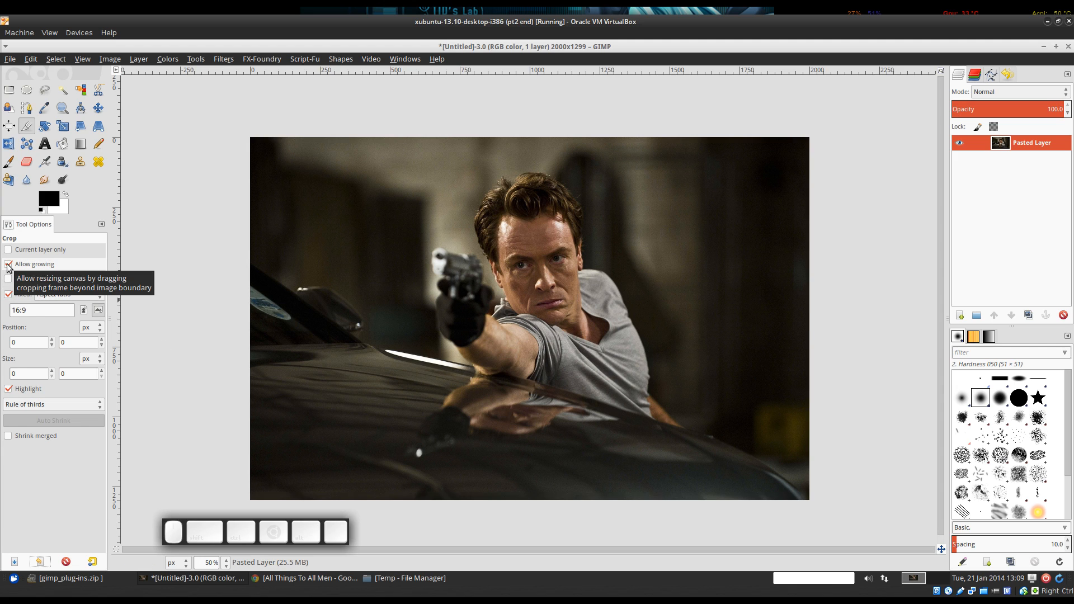
Try a 16:9 crop frame of about 2208 × 1242 px reaching beyond the image edges, and turn off Allow growing.
{"action": "left_click_drag", "start_coordinate": [211, 108], "coordinate": [828, 324]}
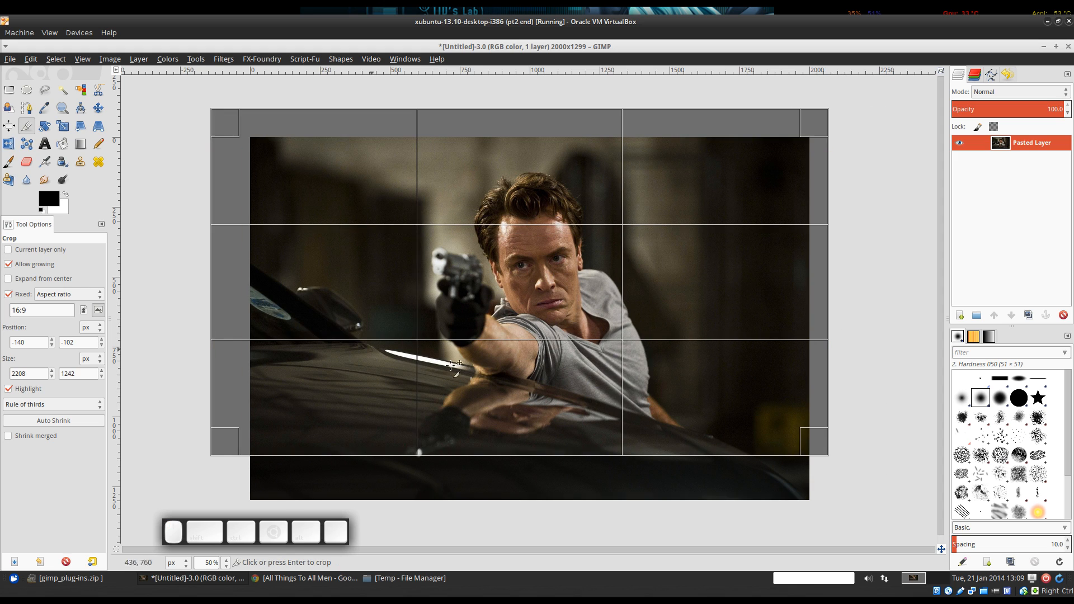
{"action": "left_click", "coordinate": [30, 265]}
{"action": "left_click", "coordinate": [145, 221]}
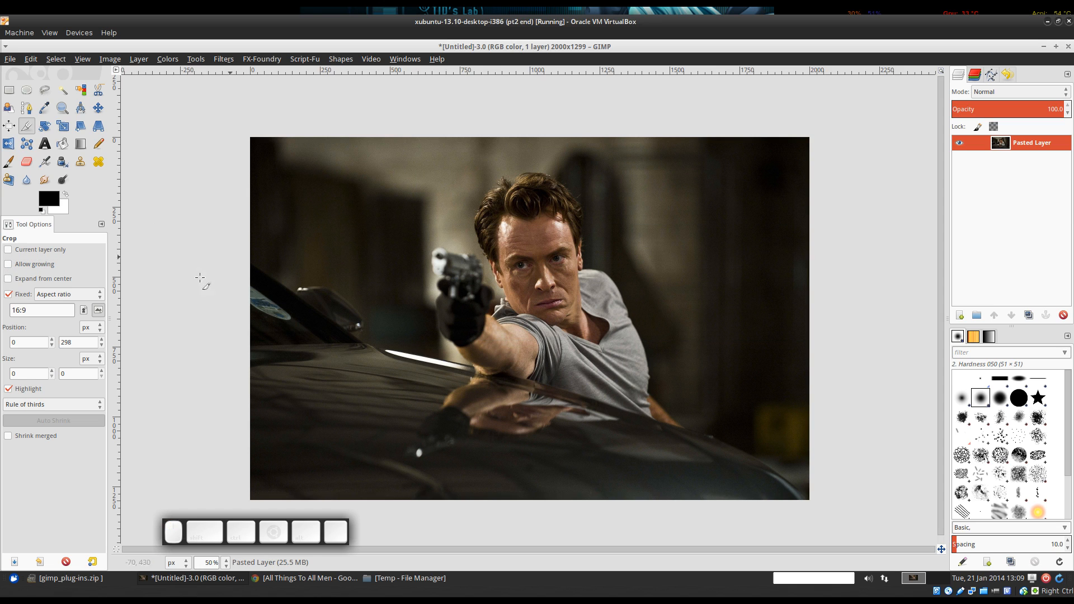
Crop the image to a full-width 16:9 frame of 2000 × 1125 px, starting 90 px below the image's upper edge.
{"action": "left_click_drag", "start_coordinate": [253, 140], "coordinate": [917, 446]}
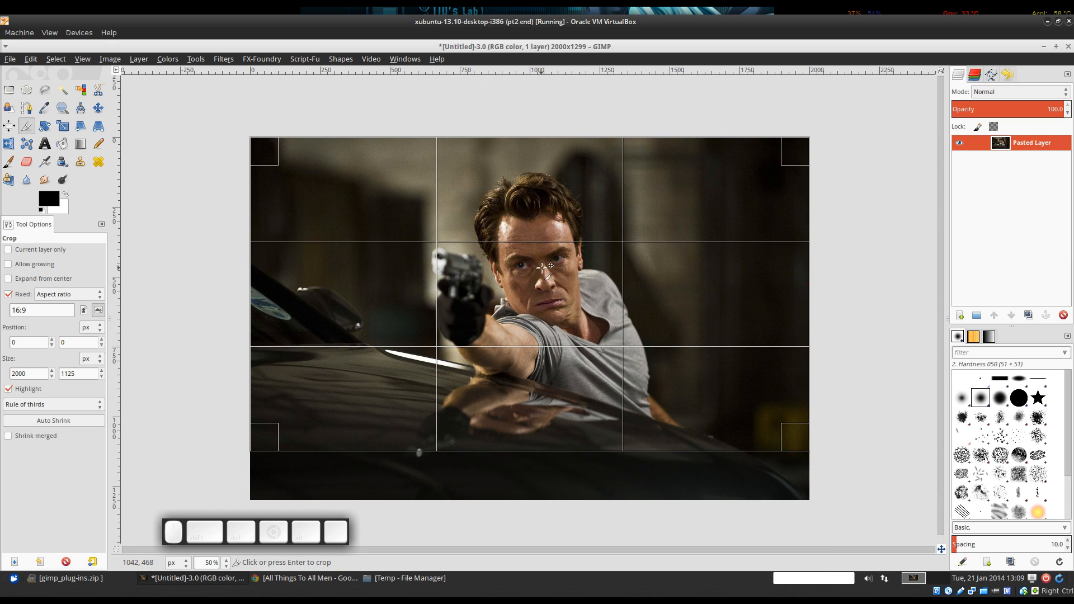
{"action": "left_click_drag", "start_coordinate": [547, 274], "coordinate": [561, 292]}
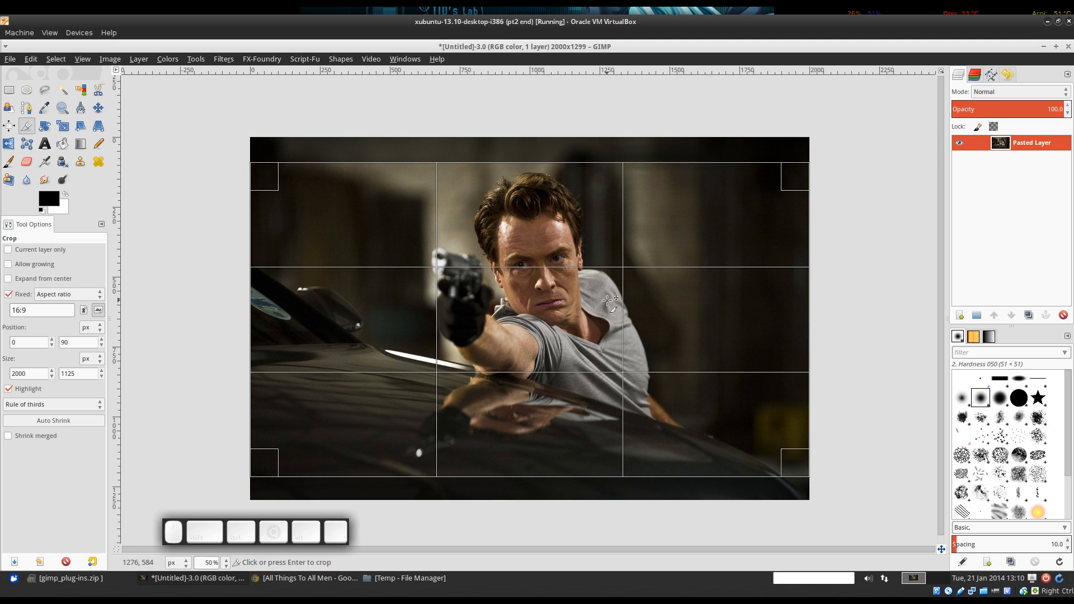
{"action": "left_click", "coordinate": [557, 295]}
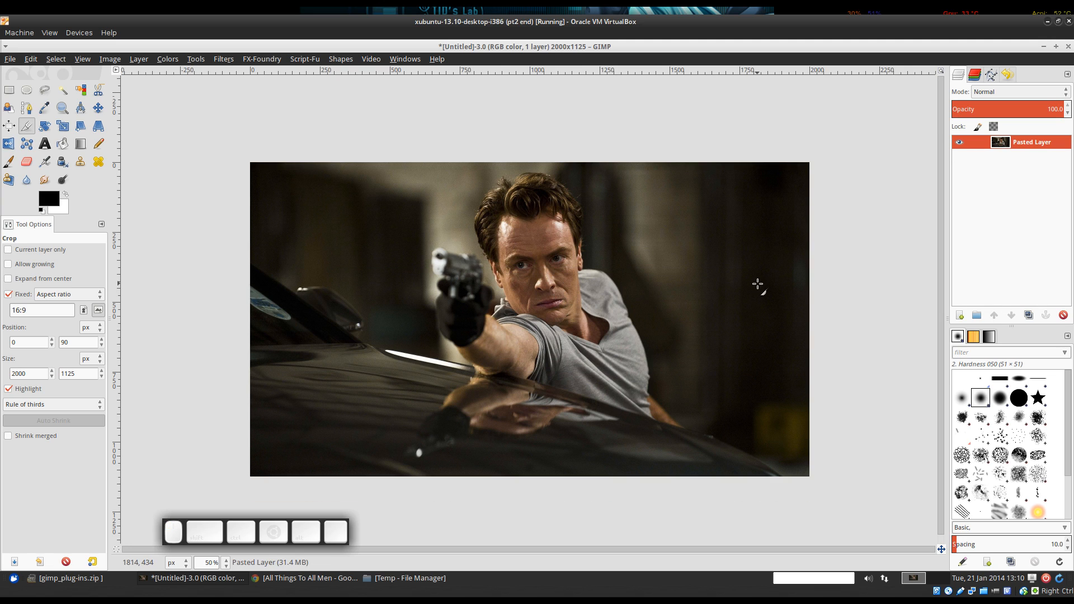
{"action": "left_click_drag", "start_coordinate": [757, 284], "coordinate": [724, 283]}
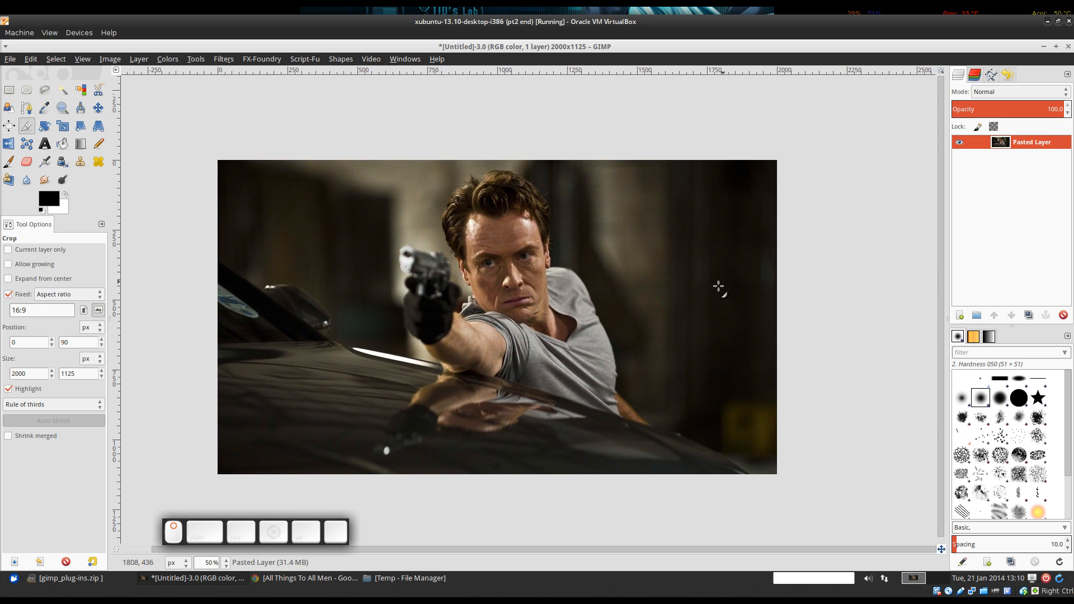
{"action": "left_click_drag", "start_coordinate": [636, 296], "coordinate": [693, 299]}
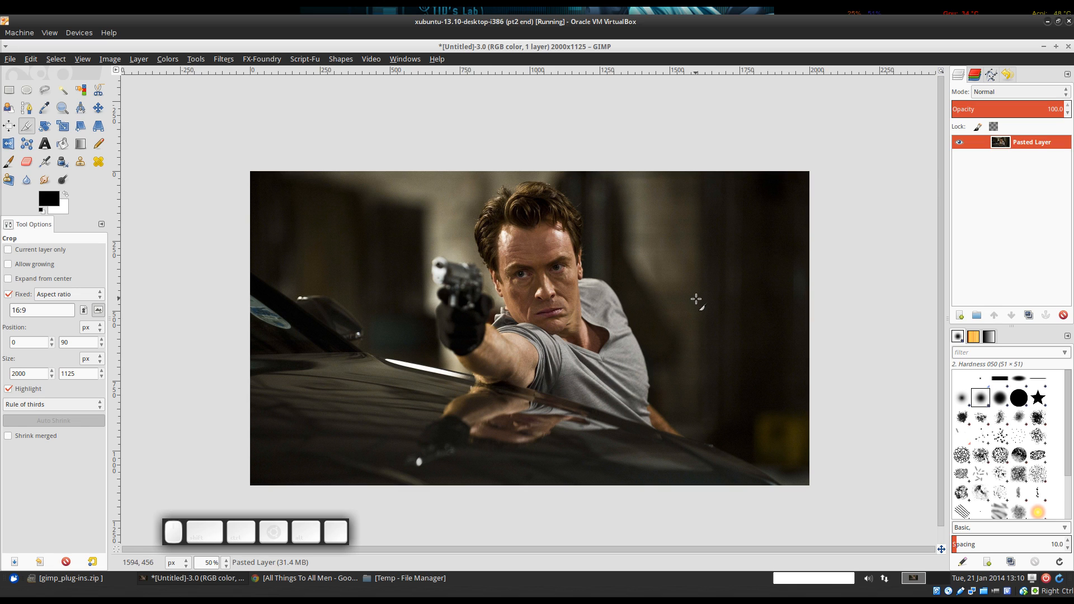
{"action": "left_click_drag", "start_coordinate": [668, 284], "coordinate": [659, 277]}
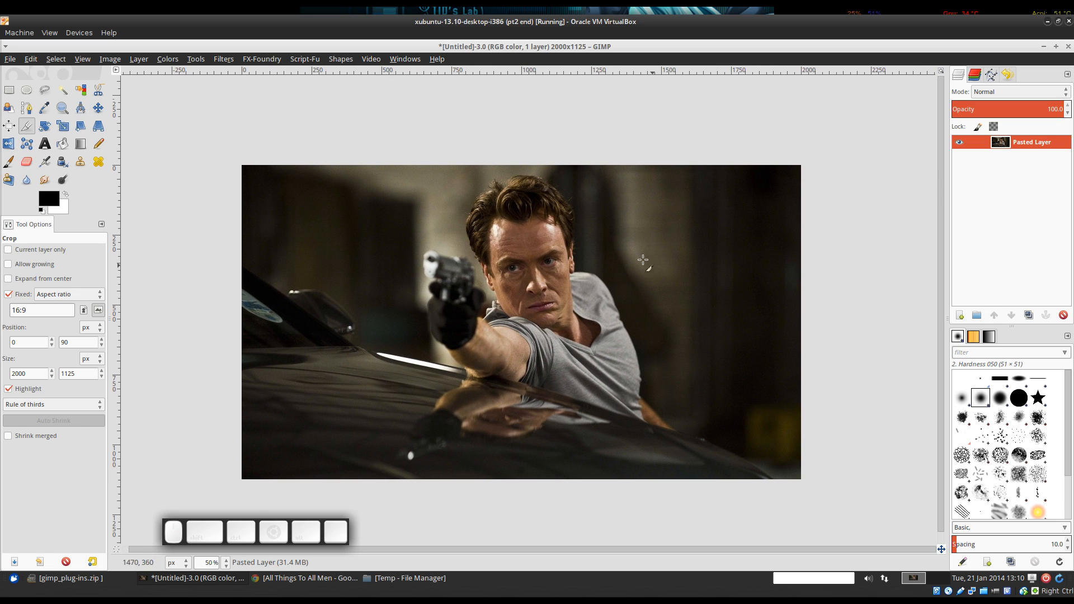
{"action": "key", "text": "s"}
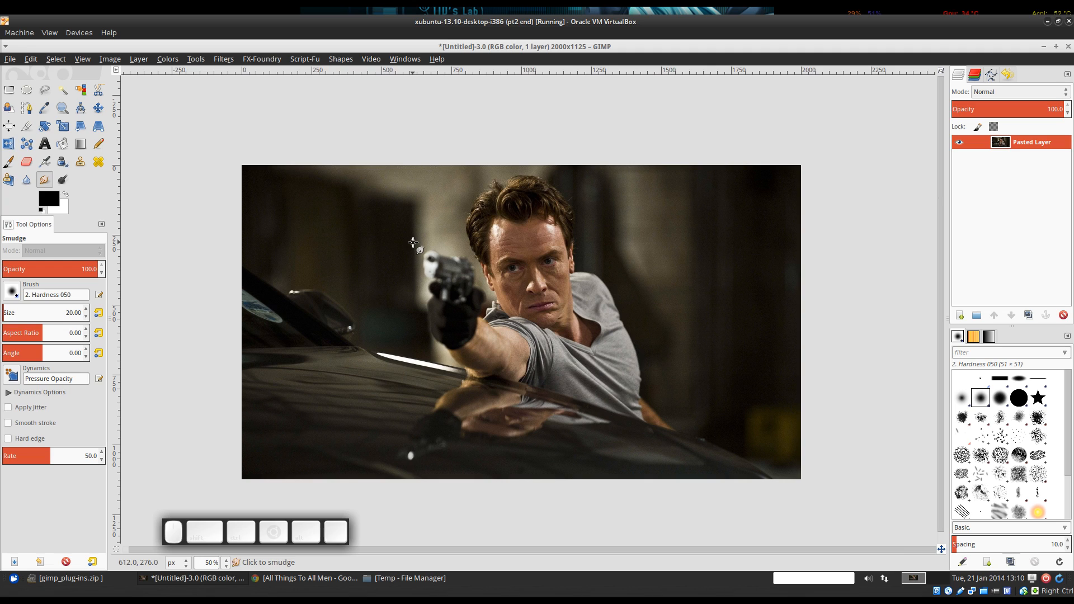
{"action": "left_click", "coordinate": [107, 63]}
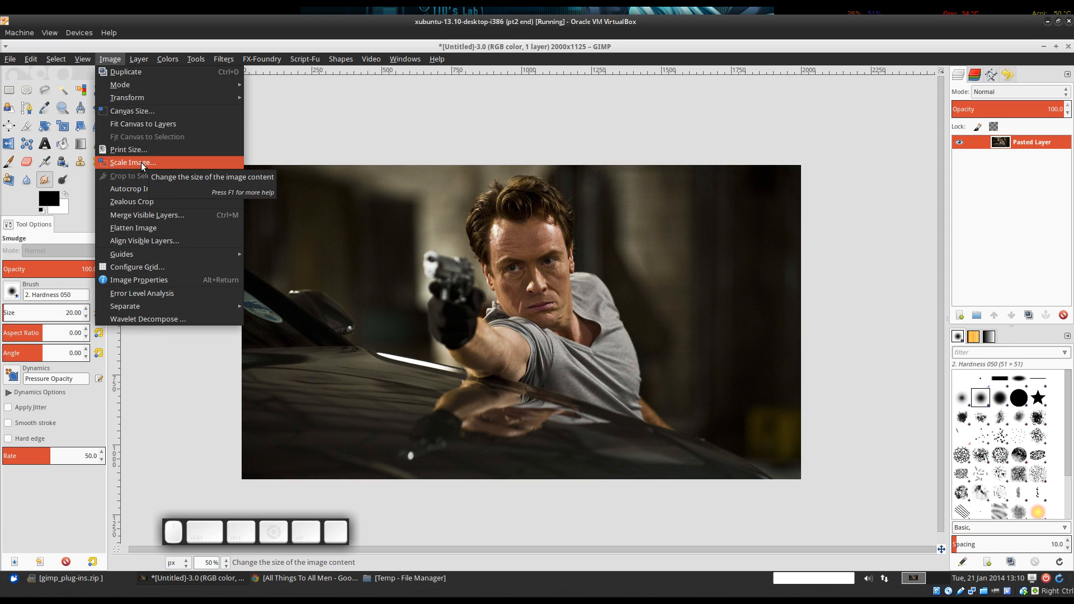
{"action": "key", "text": "s"}
{"action": "left_click", "coordinate": [563, 403]}
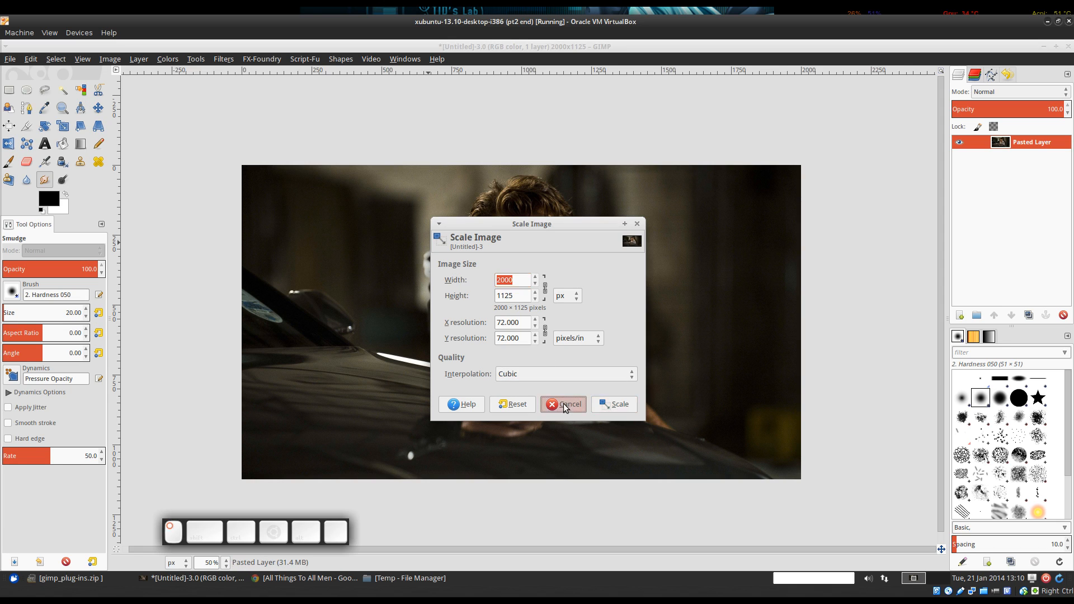
{"action": "left_click", "coordinate": [108, 60]}
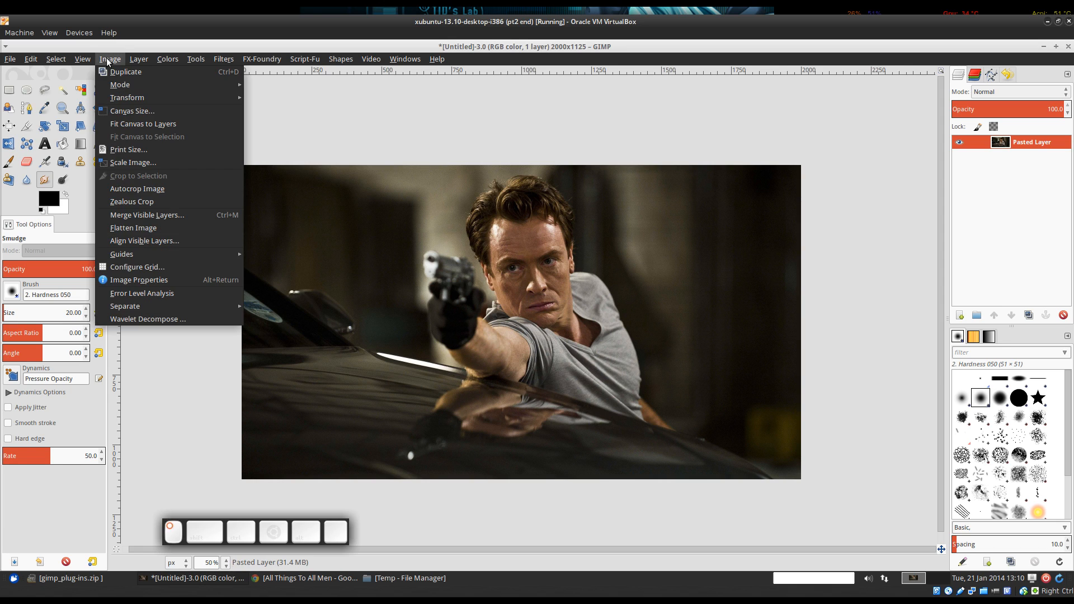
{"action": "left_click", "coordinate": [140, 163]}
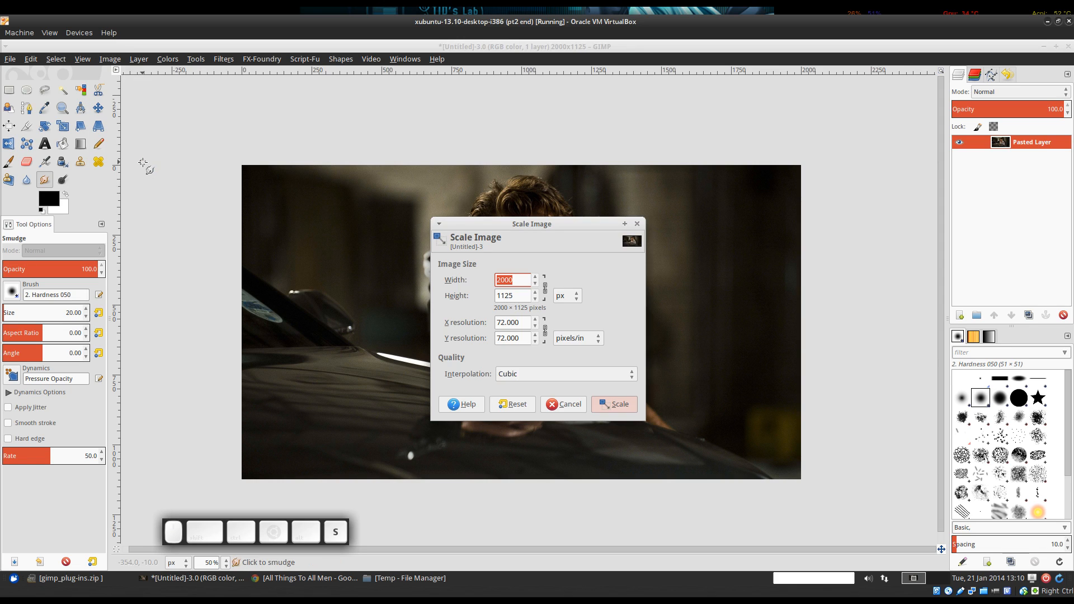
{"action": "left_click", "coordinate": [568, 405]}
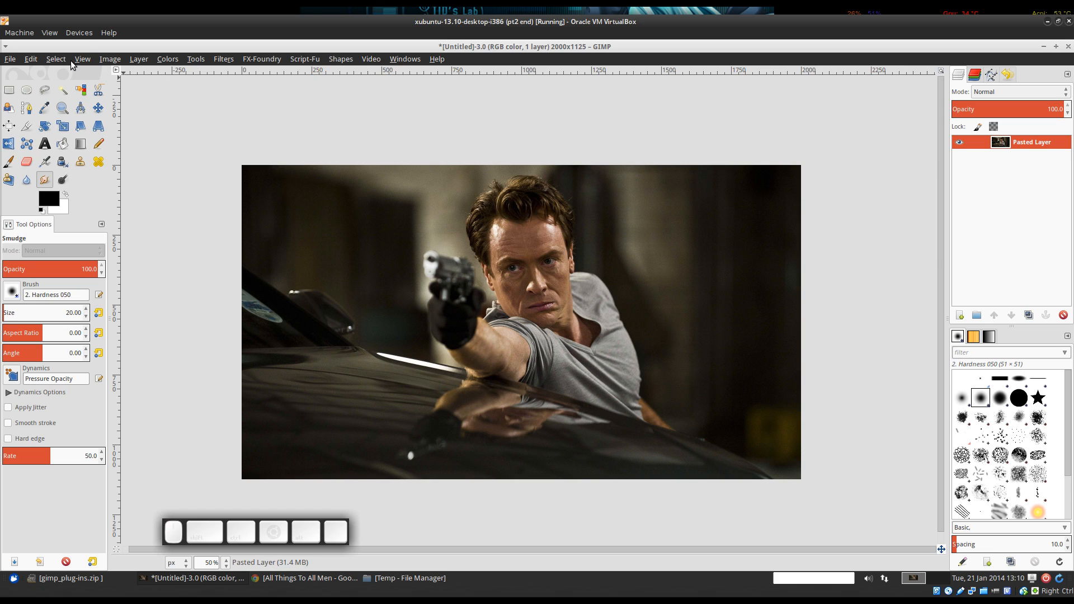
Search the keyboard shortcut settings for "scale" and assign S to Scale Image, reassigning it from Smudge.
{"action": "left_click", "coordinate": [30, 60]}
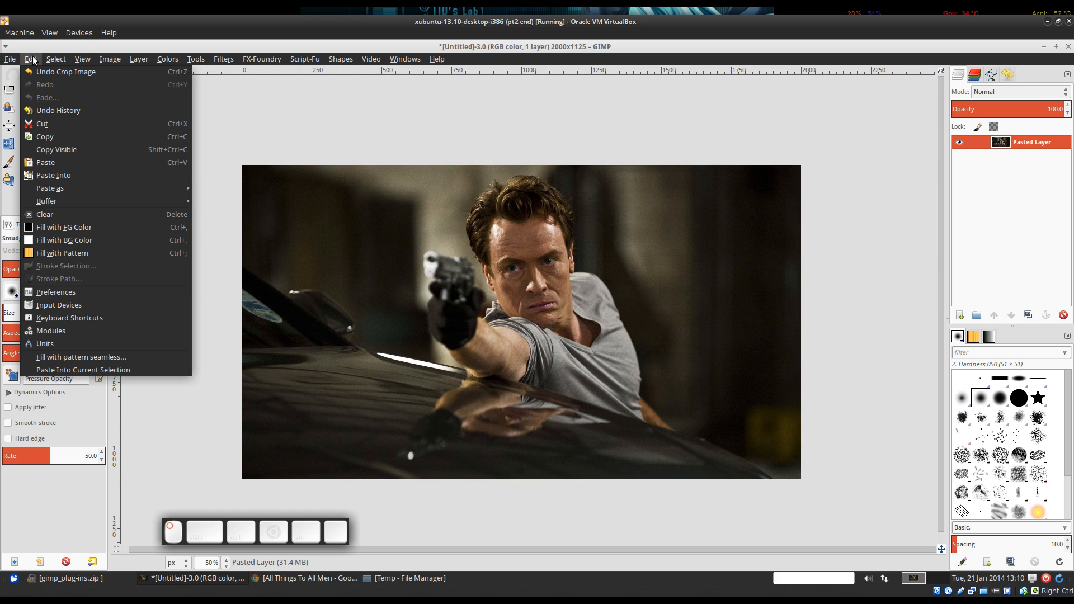
{"action": "left_click", "coordinate": [63, 318]}
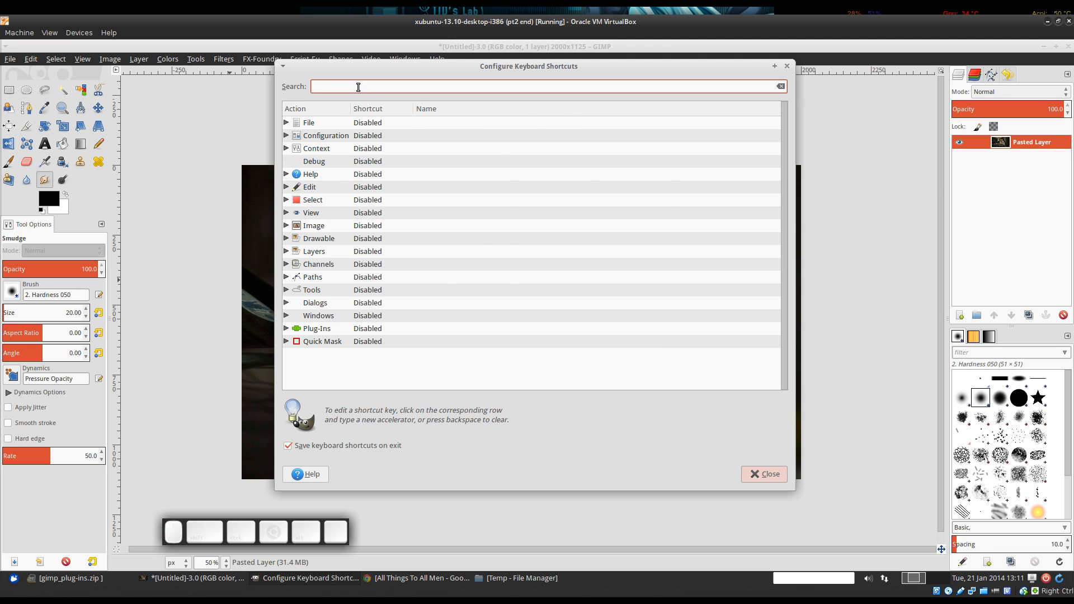
{"action": "type", "text": "scale"}
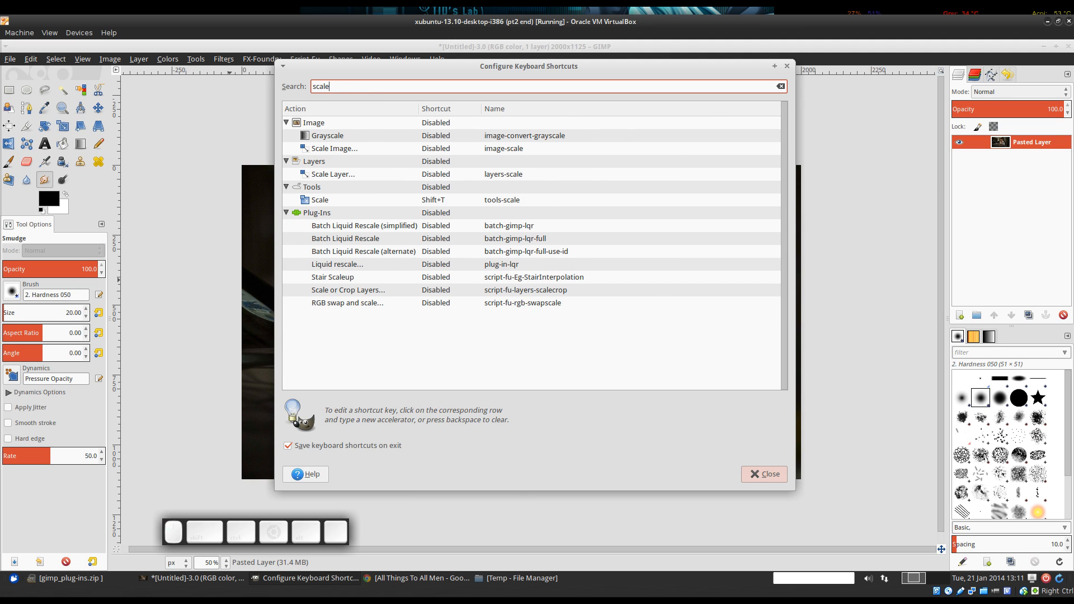
{"action": "left_click", "coordinate": [435, 152]}
{"action": "key", "text": "s"}
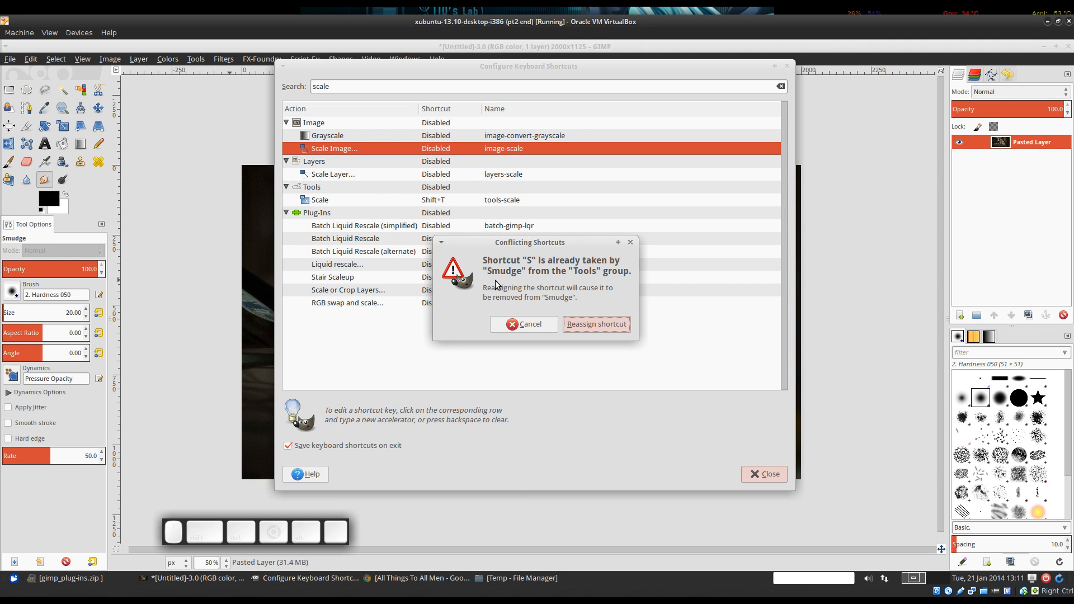
{"action": "left_click", "coordinate": [605, 326]}
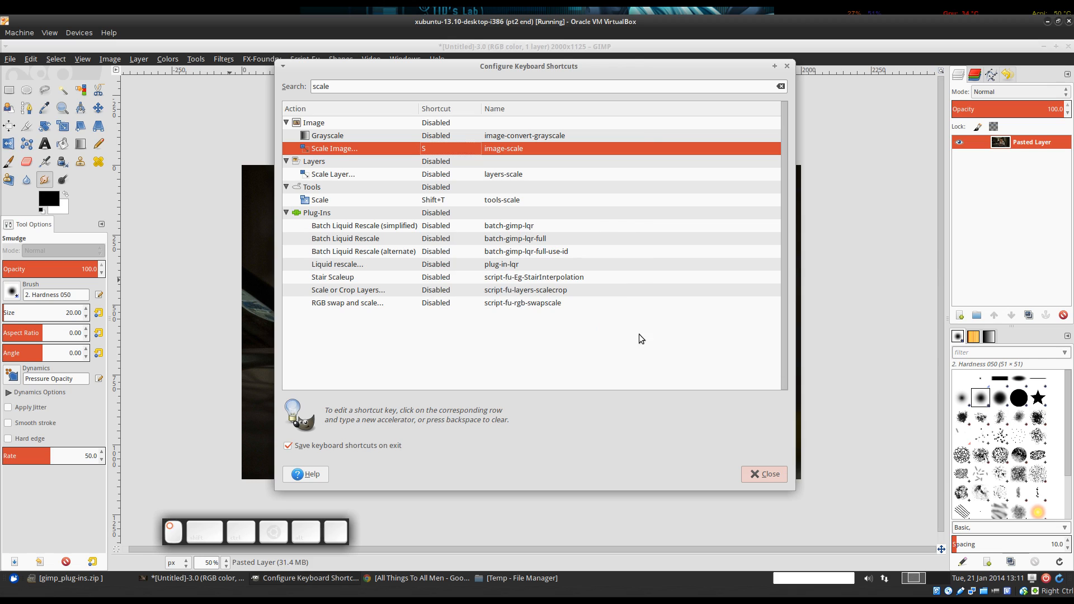
{"action": "left_click", "coordinate": [761, 475]}
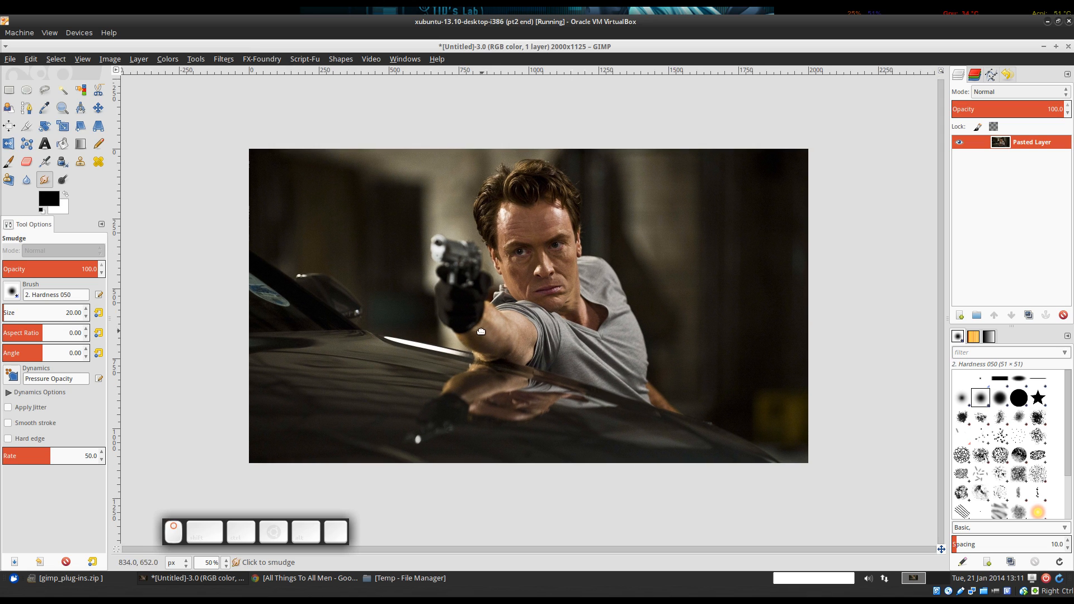
Scale the image to 1920 × 1080 px with its width and height linked.
{"action": "key", "text": "s"}
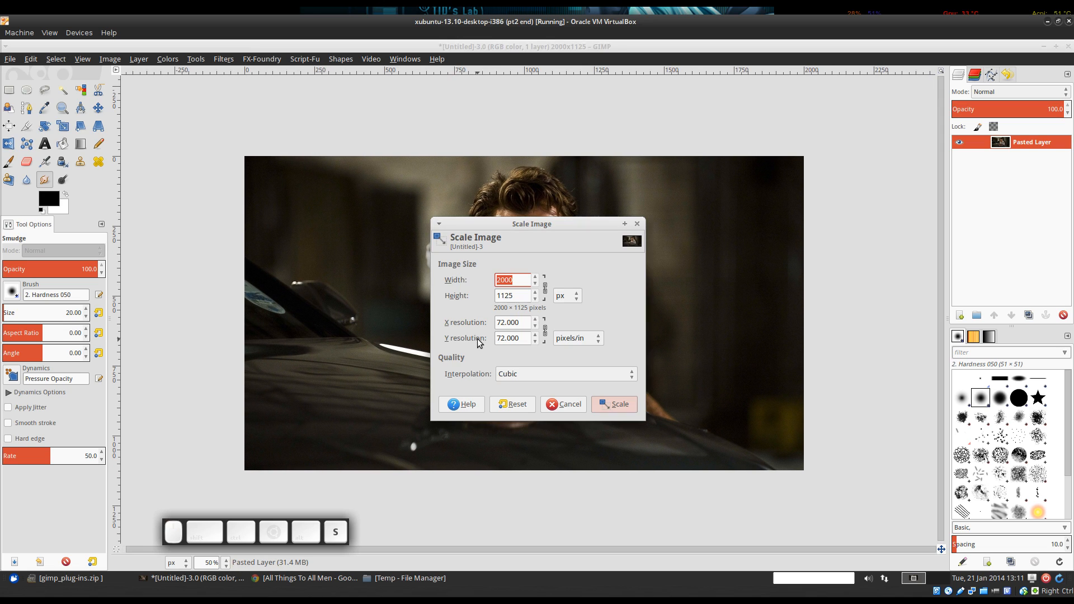
{"action": "left_click", "coordinate": [545, 288]}
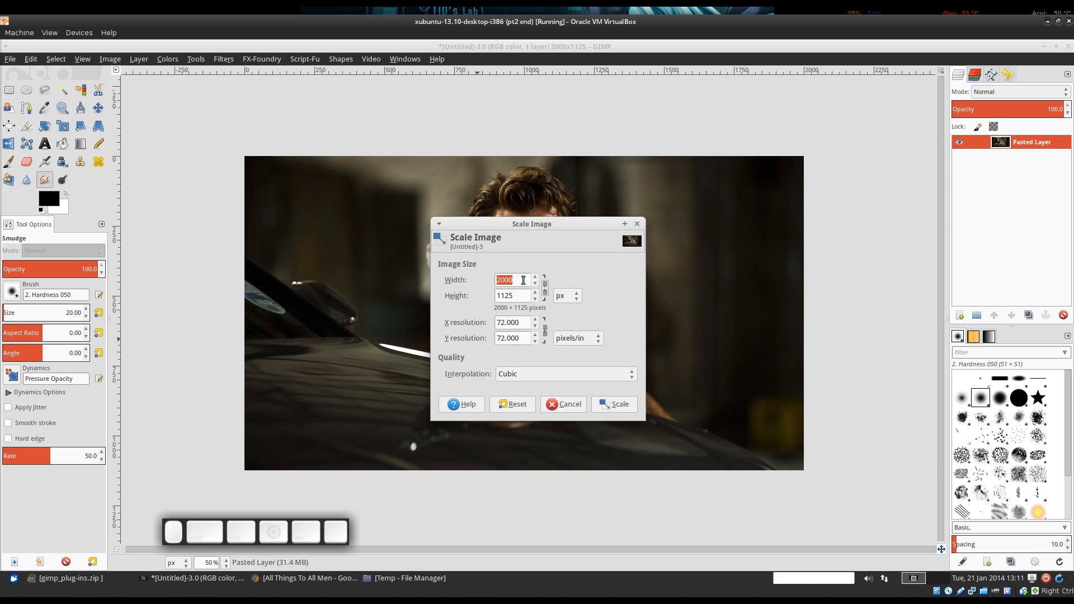
{"action": "left_click_drag", "start_coordinate": [523, 281], "coordinate": [448, 281]}
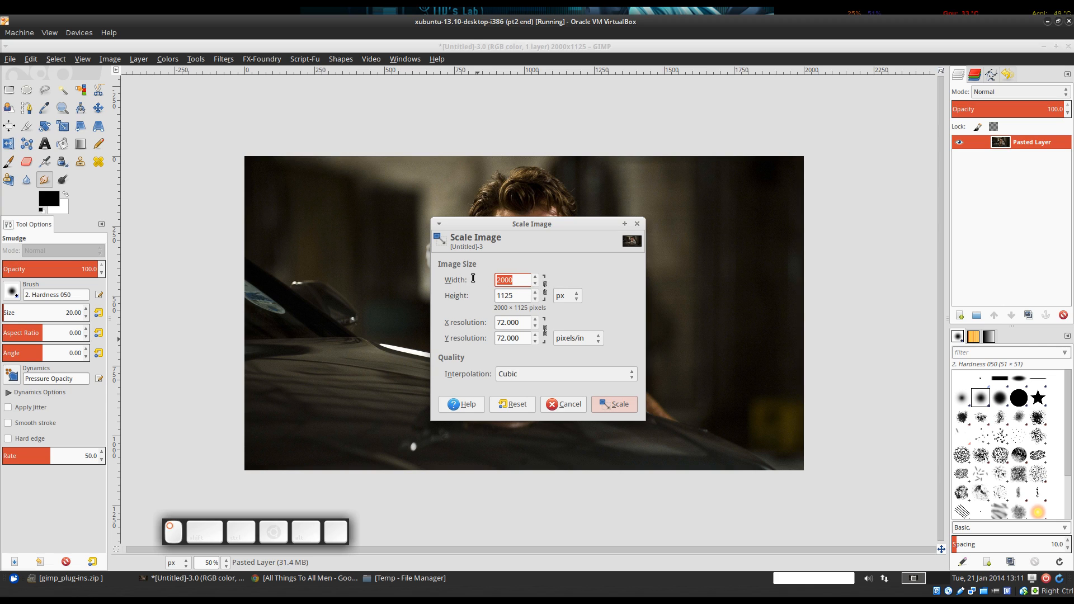
{"action": "left_click", "coordinate": [545, 290]}
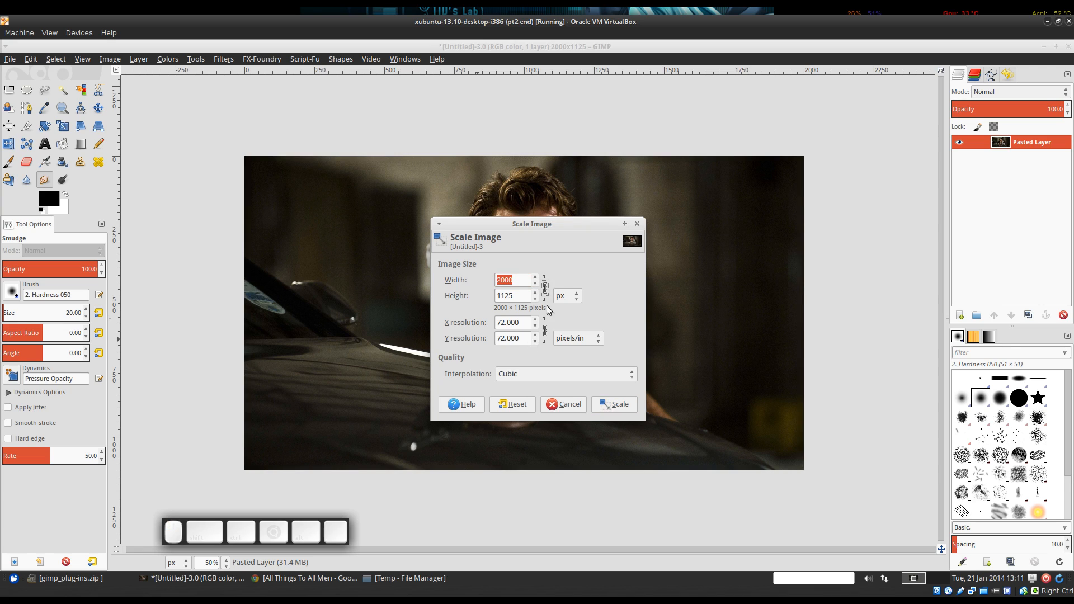
{"action": "left_click", "coordinate": [522, 282]}
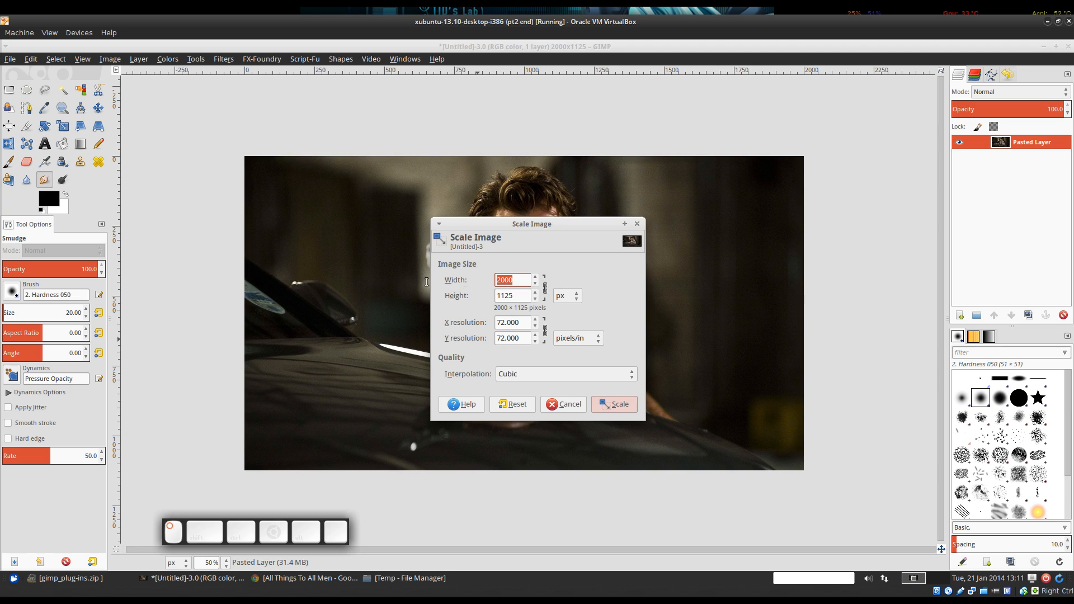
{"action": "type", "text": "19"}
{"action": "left_click", "coordinate": [521, 296]}
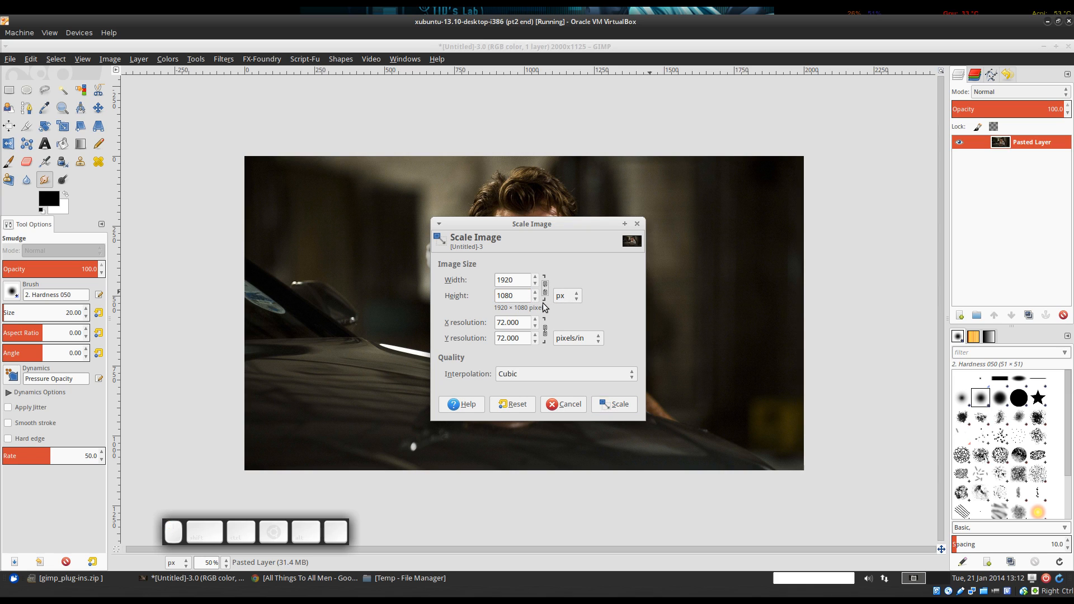
{"action": "left_click", "coordinate": [534, 299]}
{"action": "left_click", "coordinate": [535, 293]}
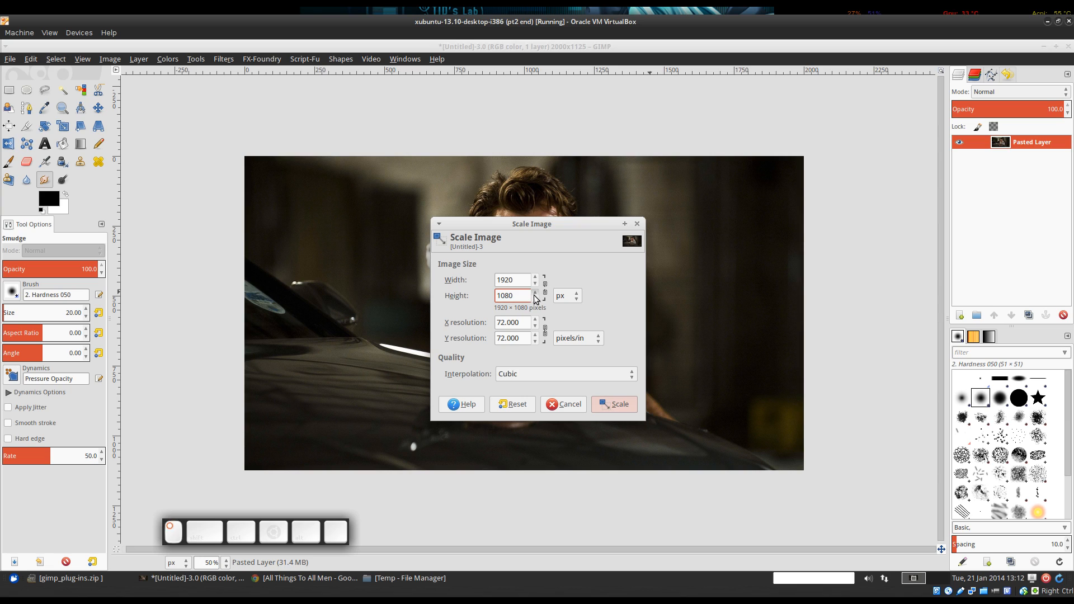
{"action": "left_click", "coordinate": [534, 294]}
{"action": "left_click", "coordinate": [535, 293]}
{"action": "left_click", "coordinate": [544, 288]}
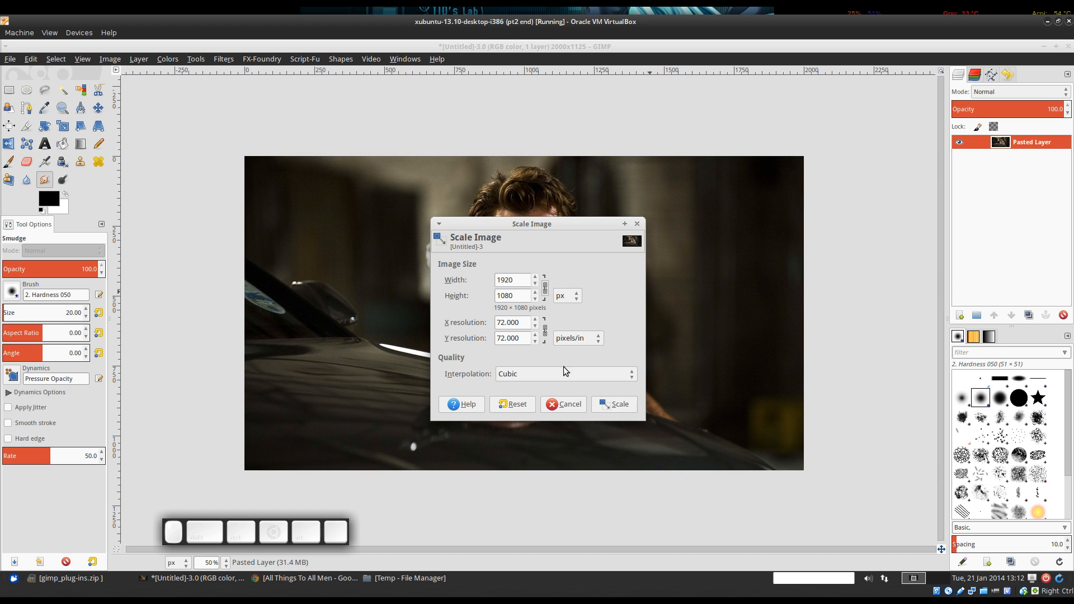
{"action": "left_click", "coordinate": [616, 405]}
{"action": "left_click_drag", "start_coordinate": [666, 324], "coordinate": [678, 335]}
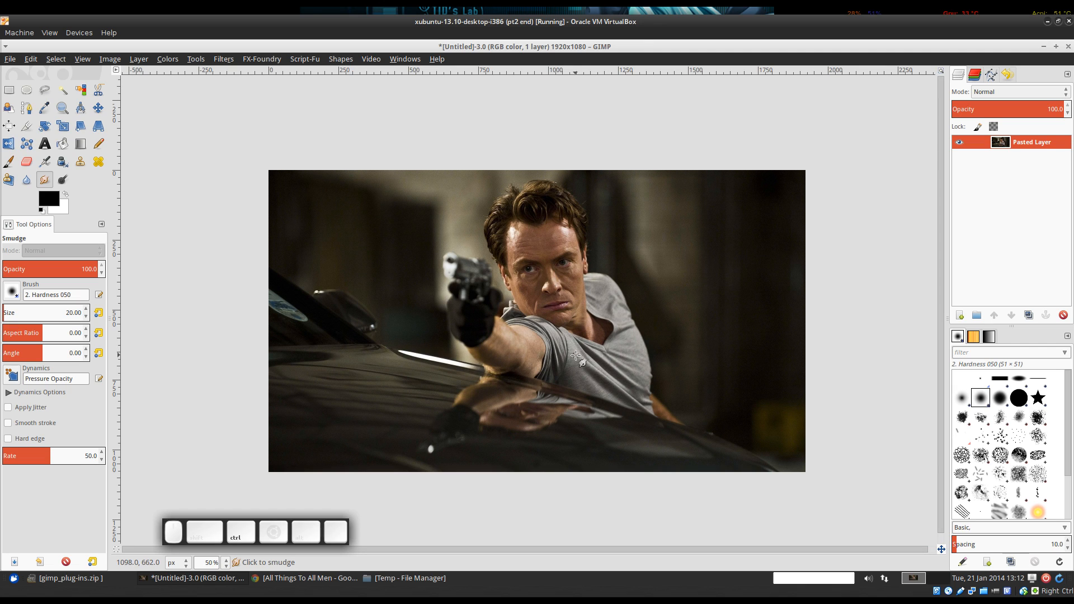
{"action": "scroll", "coordinate": [576, 356], "scroll_direction": "up", "scroll_amount": 1}
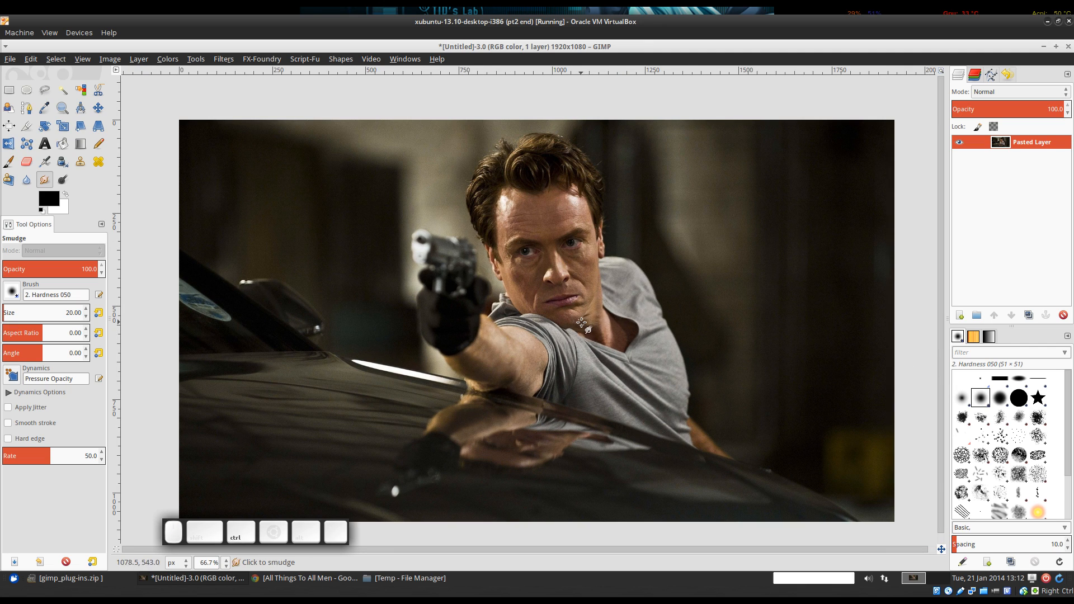
{"action": "scroll", "coordinate": [582, 323], "scroll_direction": "down", "scroll_amount": 1}
{"action": "scroll", "coordinate": [583, 325], "scroll_direction": "up", "scroll_amount": 1}
{"action": "scroll", "coordinate": [582, 325], "scroll_direction": "down", "scroll_amount": 1}
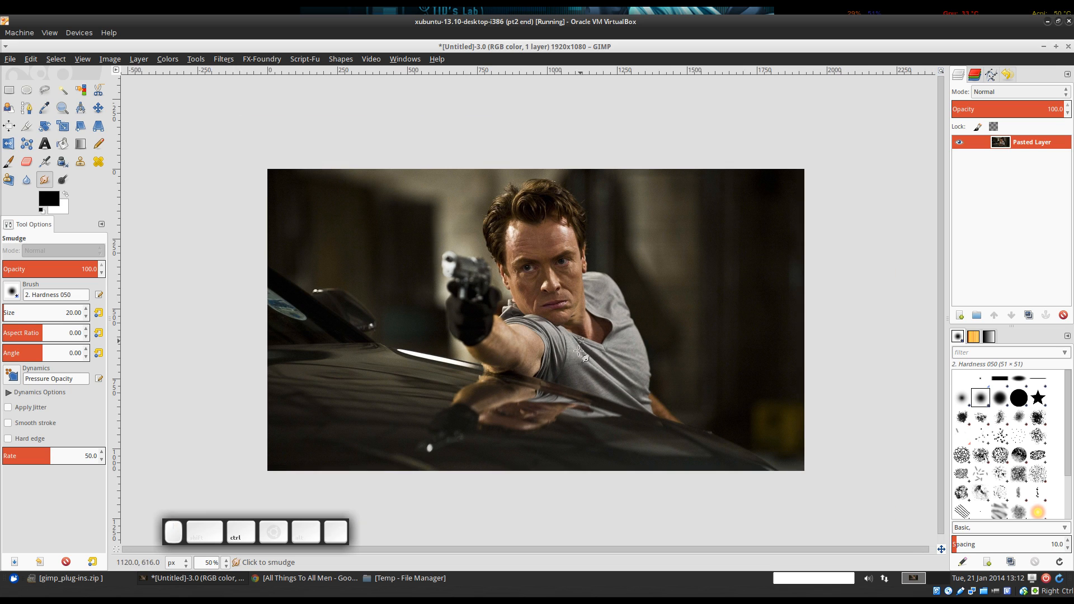
{"action": "mouse_move", "coordinate": [578, 354]}
{"action": "left_mouse_down"}
{"action": "mouse_move", "coordinate": [573, 334]}
{"action": "mouse_move", "coordinate": [573, 344]}
{"action": "left_mouse_up"}
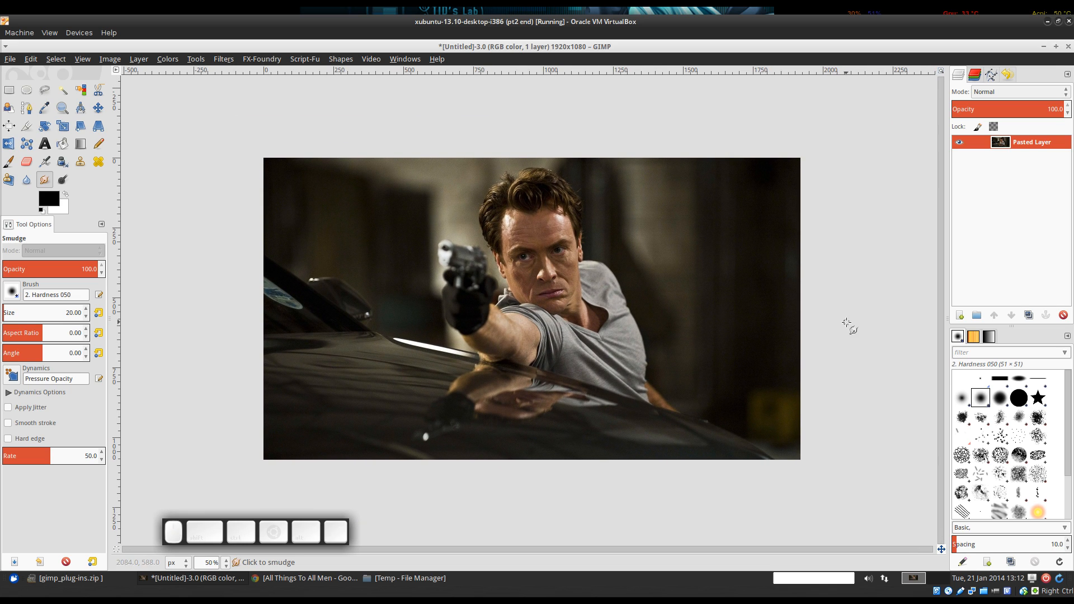
{"action": "mouse_move", "coordinate": [667, 294]}
{"action": "left_mouse_down"}
{"action": "mouse_move", "coordinate": [670, 314]}
{"action": "mouse_move", "coordinate": [659, 290]}
{"action": "mouse_move", "coordinate": [673, 296]}
{"action": "left_mouse_up"}
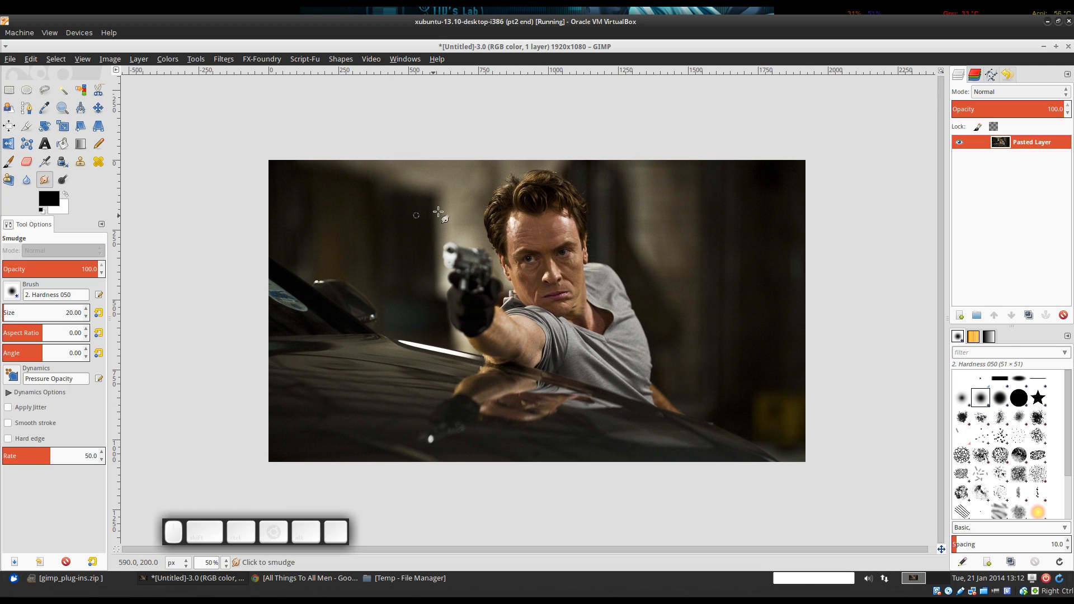
Assign 6 as the shortcut for selecting a custom canvas padding color.
{"action": "left_click", "coordinate": [111, 60]}
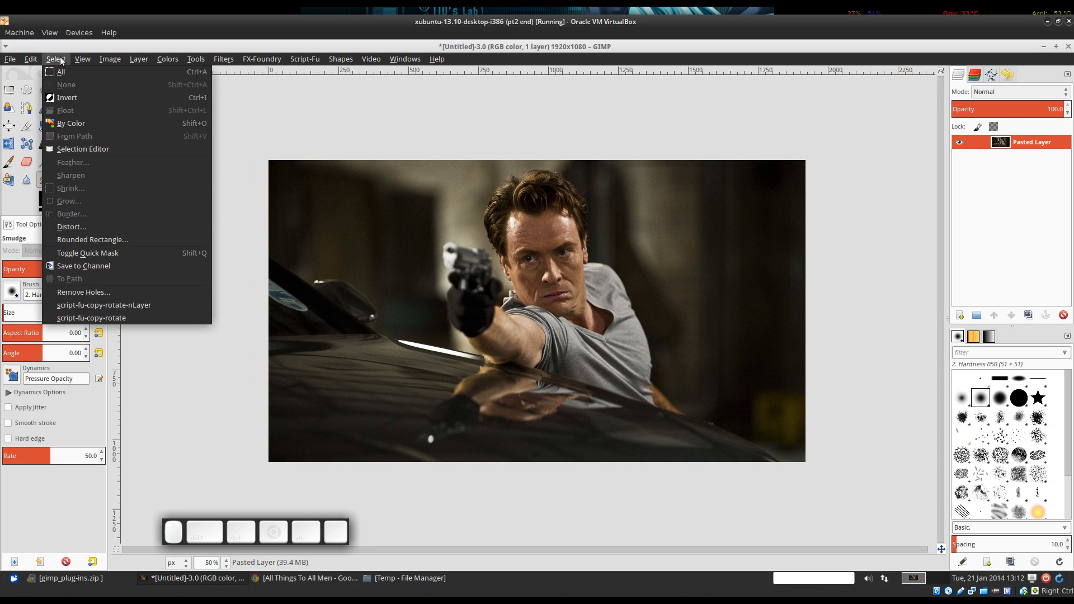
{"action": "mouse_move", "coordinate": [83, 59]}
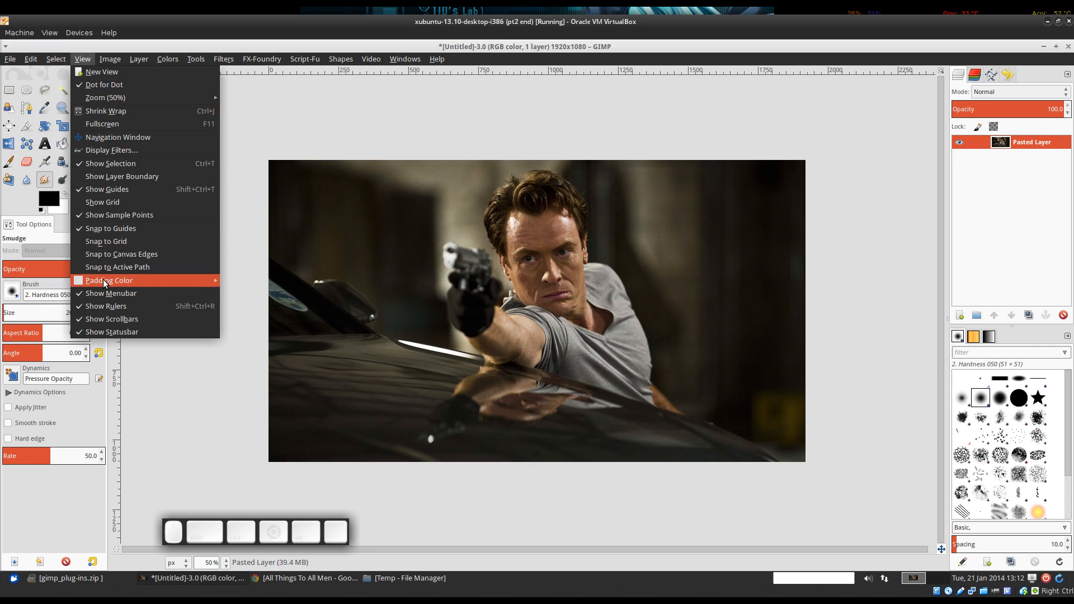
{"action": "mouse_move", "coordinate": [110, 279]}
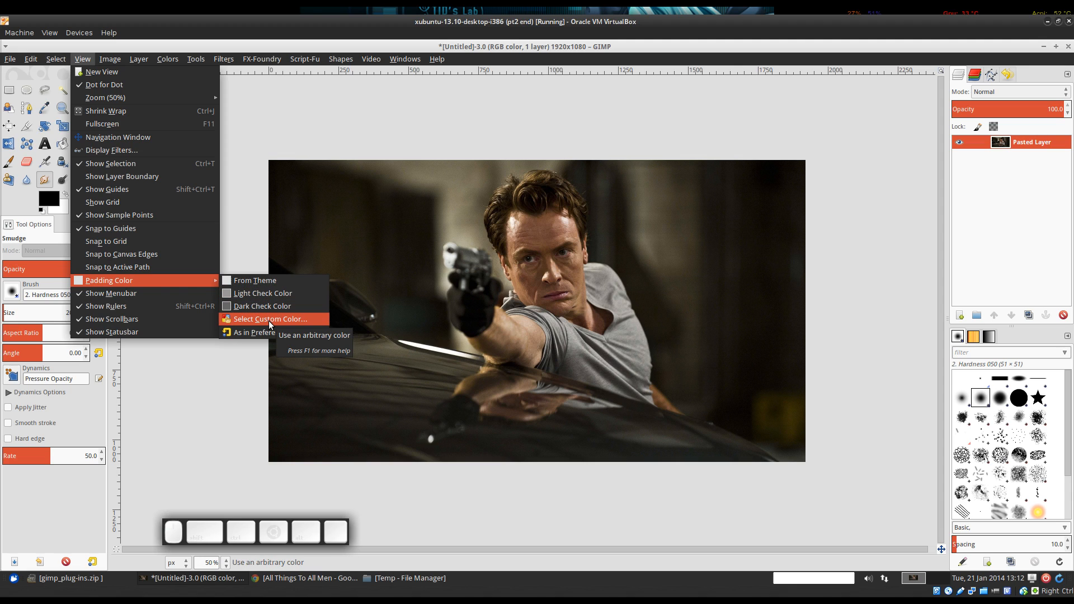
{"action": "key", "text": "6"}
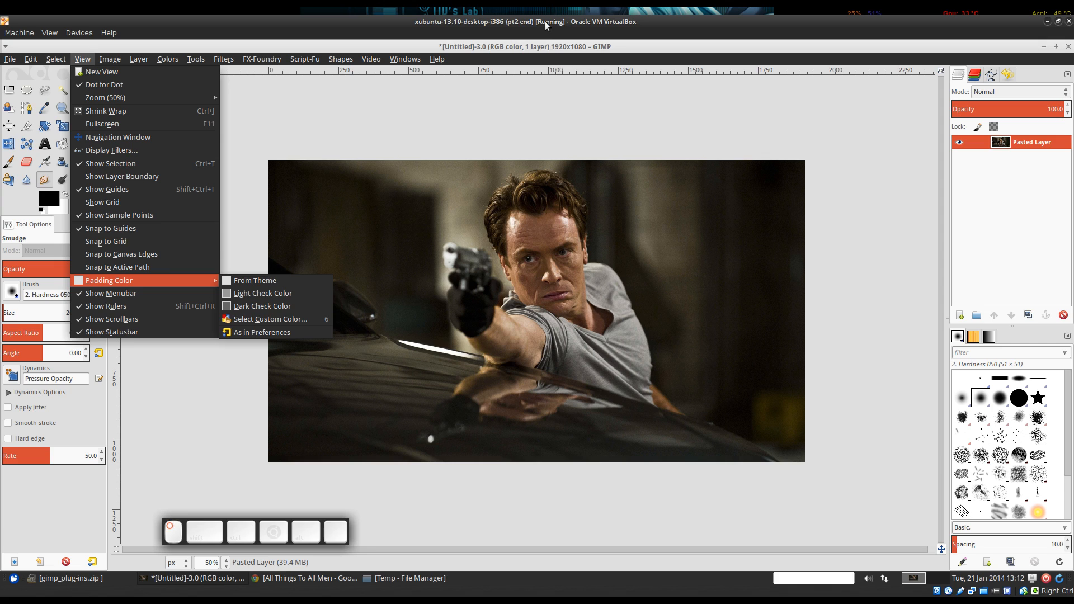
{"action": "left_click", "coordinate": [542, 129]}
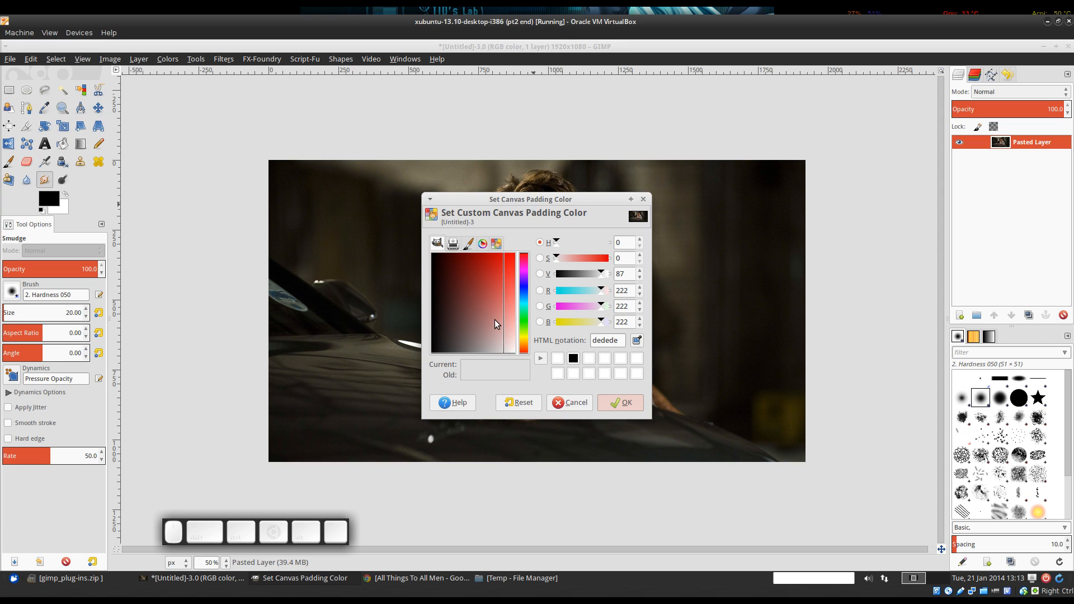
Set the custom canvas padding color to black, HTML notation 000000.
{"action": "left_click", "coordinate": [478, 290]}
{"action": "left_click_drag", "start_coordinate": [476, 290], "coordinate": [395, 428]}
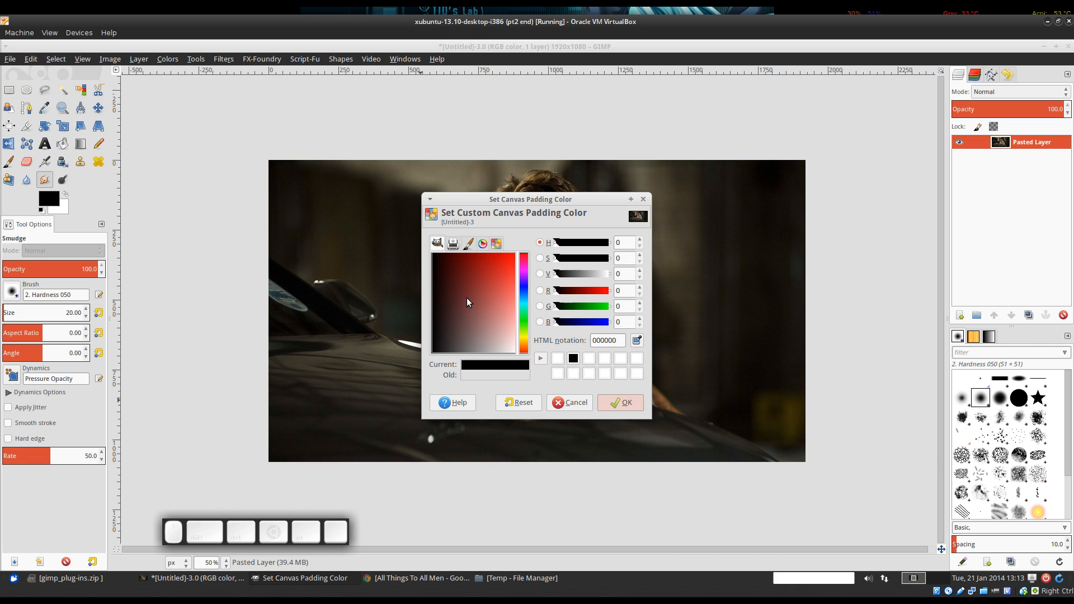
{"action": "left_click", "coordinate": [536, 400]}
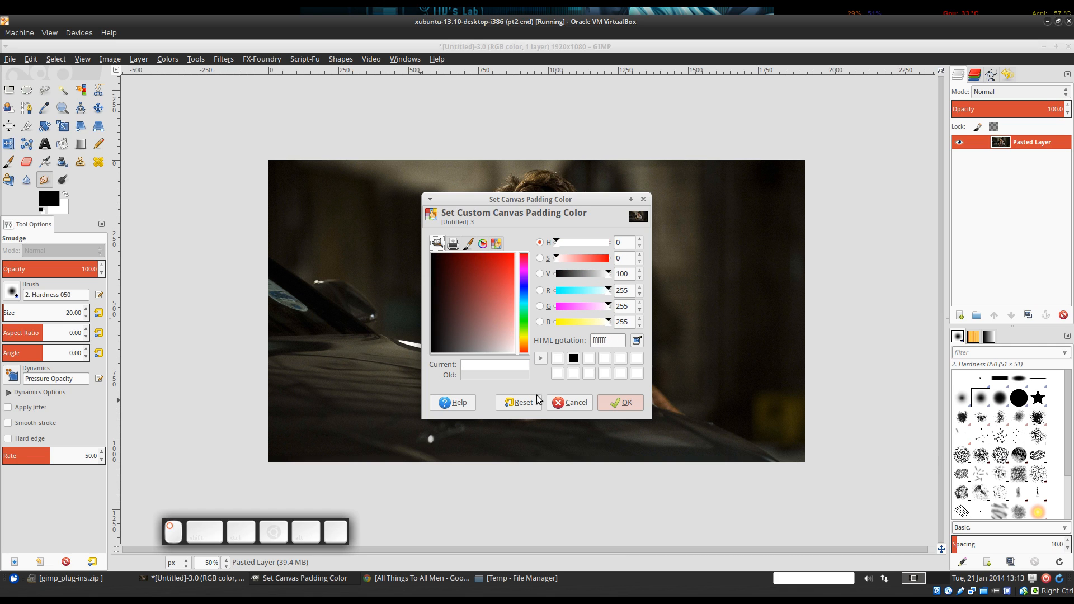
{"action": "left_click", "coordinate": [478, 315]}
{"action": "left_click_drag", "start_coordinate": [595, 272], "coordinate": [490, 267]}
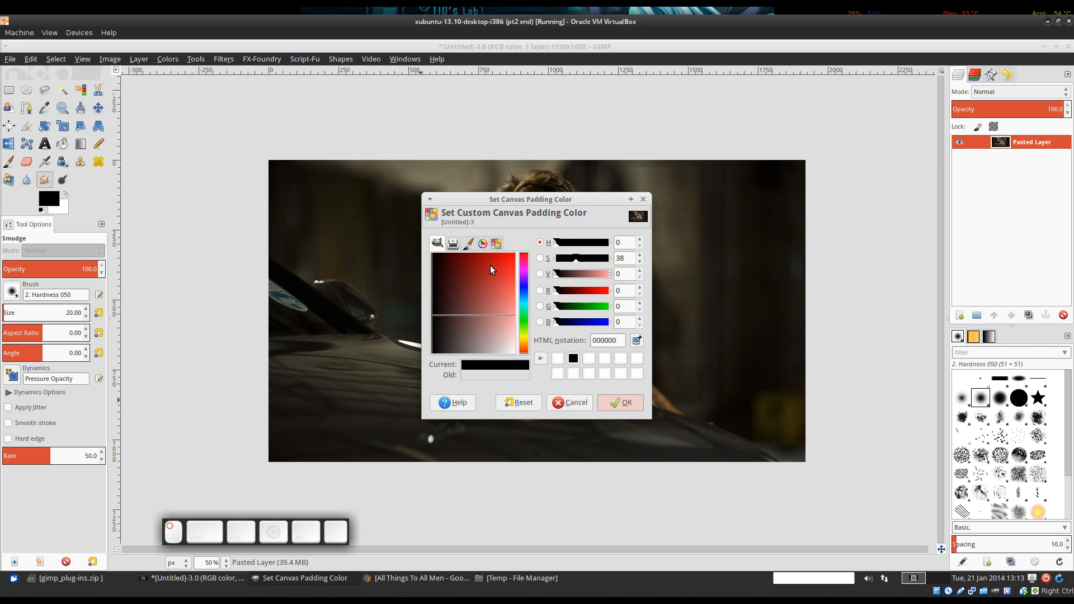
{"action": "left_click_drag", "start_coordinate": [575, 260], "coordinate": [381, 264]}
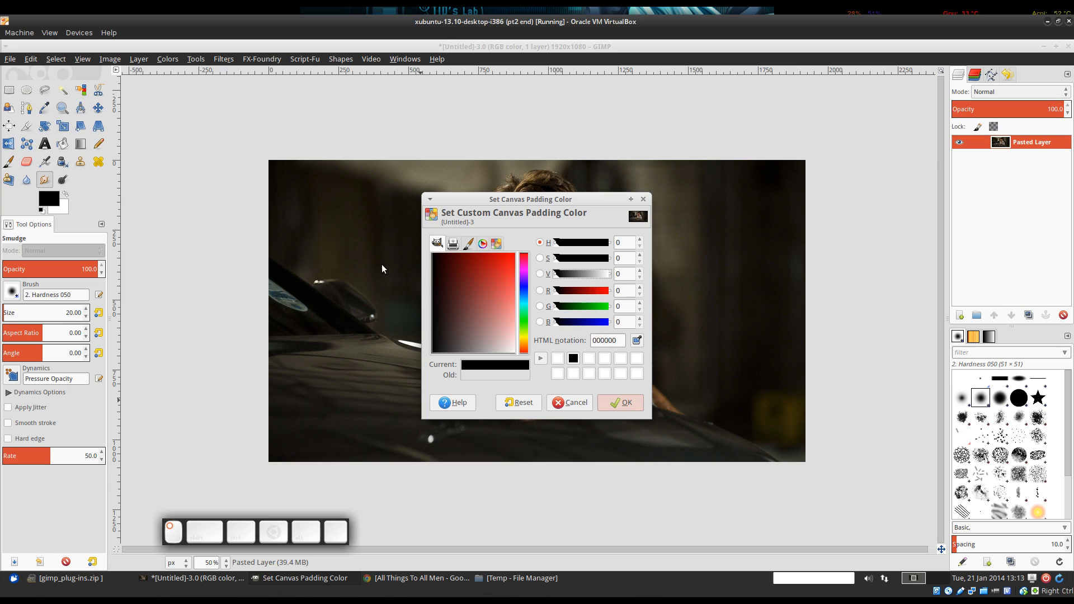
{"action": "left_click", "coordinate": [573, 359]}
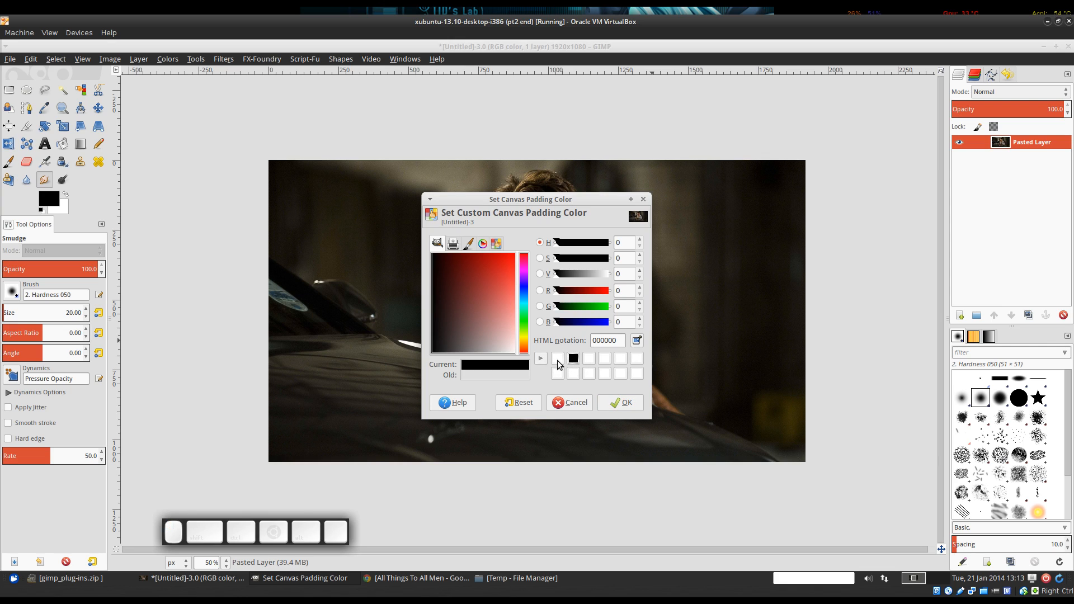
{"action": "left_click", "coordinate": [557, 358]}
{"action": "left_click", "coordinate": [573, 358]}
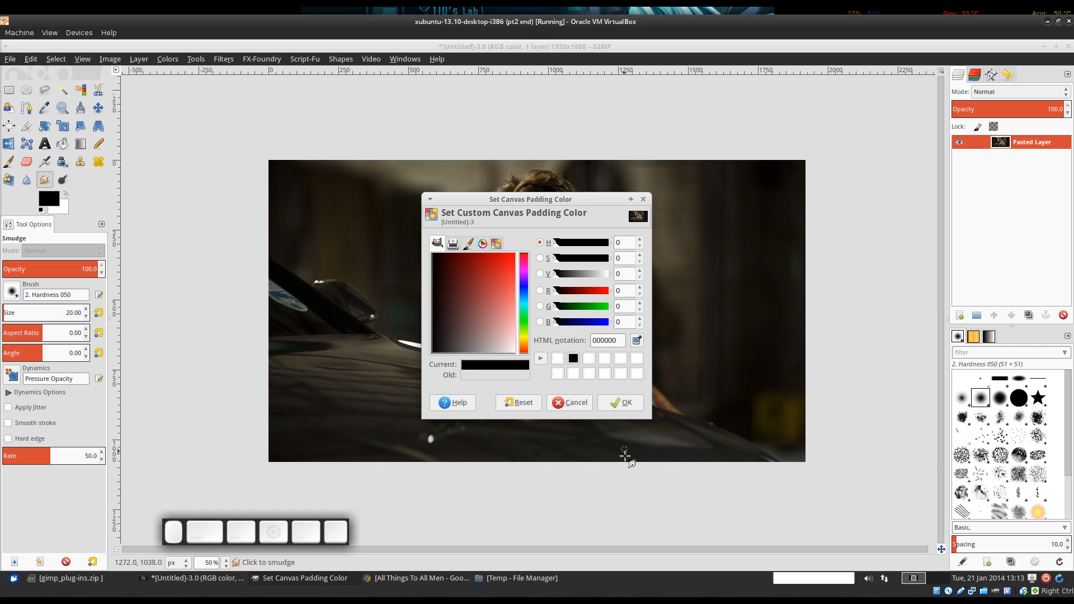
{"action": "left_click", "coordinate": [621, 403]}
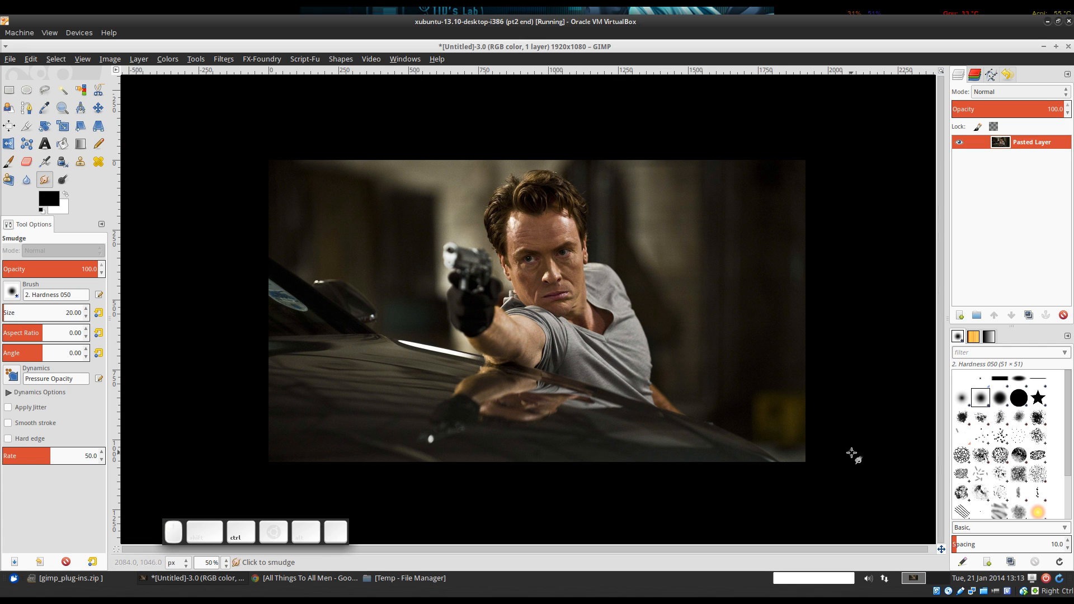
Examine the scaled image's edges and corners against the black padding at 100% and 150% zoom.
{"action": "key", "text": "1"}
{"action": "left_click_drag", "start_coordinate": [852, 451], "coordinate": [707, 288]}
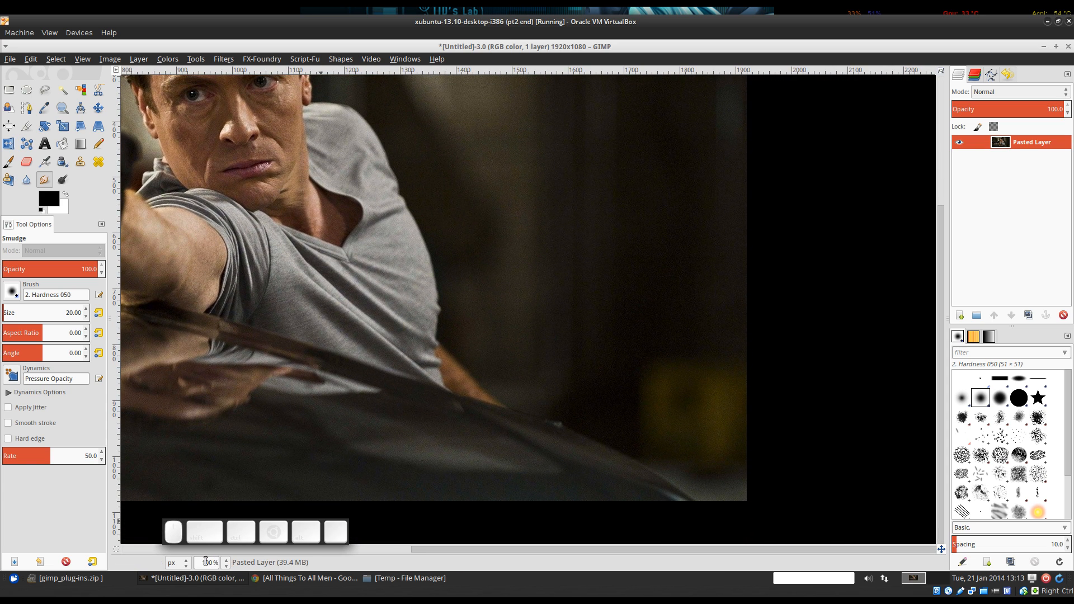
{"action": "left_click_drag", "start_coordinate": [445, 230], "coordinate": [769, 362]}
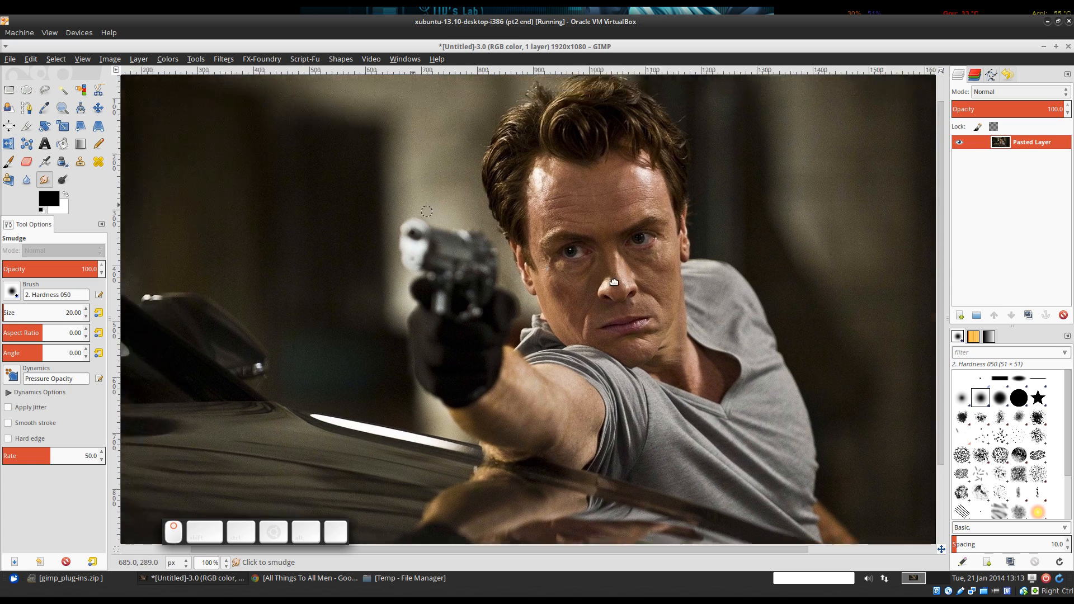
{"action": "left_click_drag", "start_coordinate": [614, 282], "coordinate": [934, 386]}
{"action": "left_click_drag", "start_coordinate": [722, 236], "coordinate": [154, 275]}
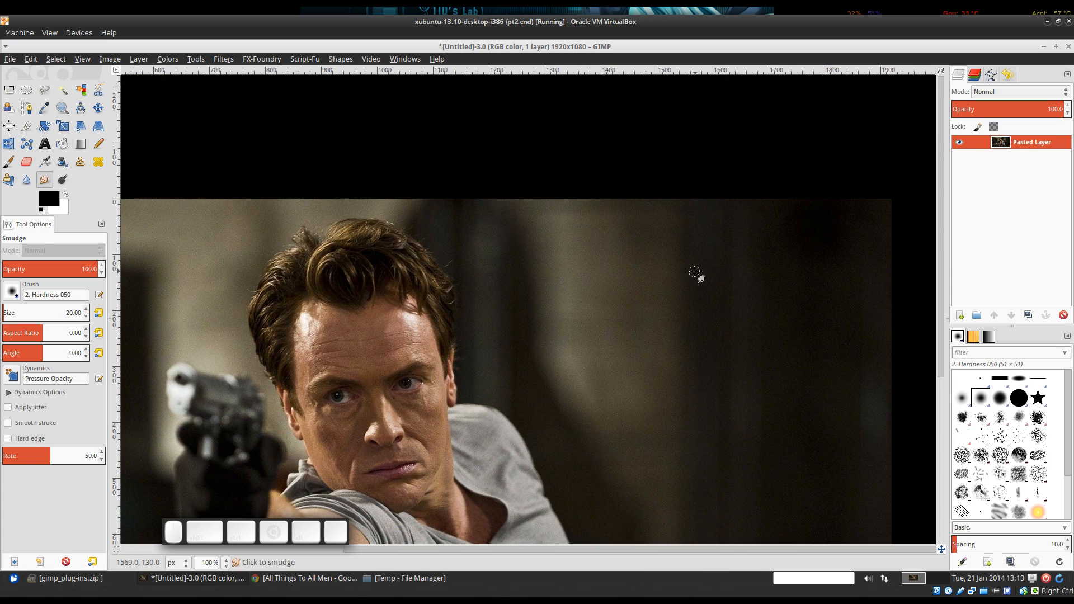
{"action": "left_click_drag", "start_coordinate": [769, 290], "coordinate": [737, 192]}
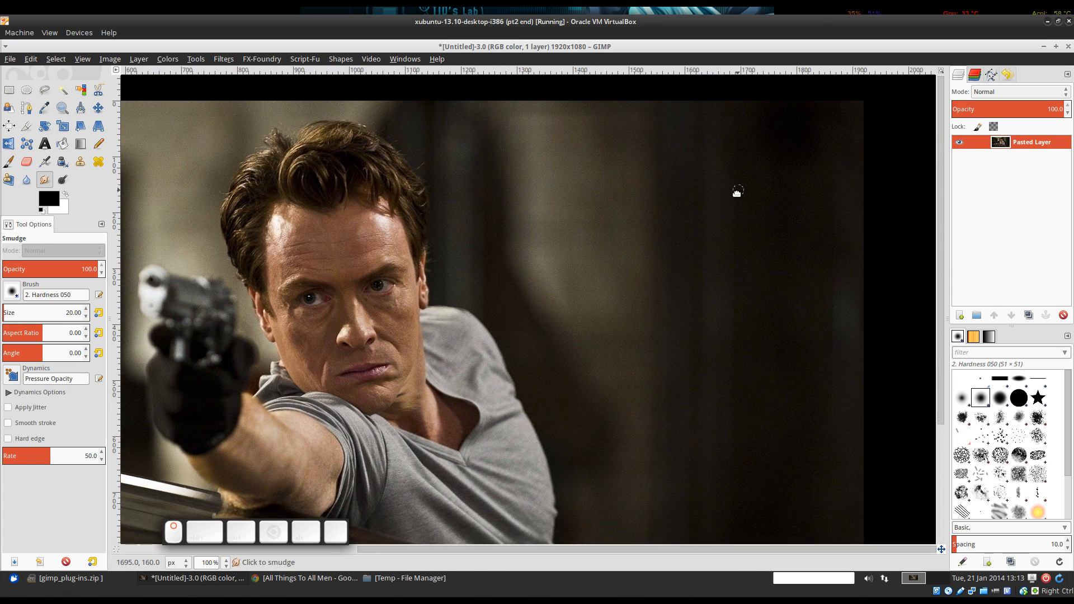
{"action": "left_click_drag", "start_coordinate": [429, 352], "coordinate": [593, 205]}
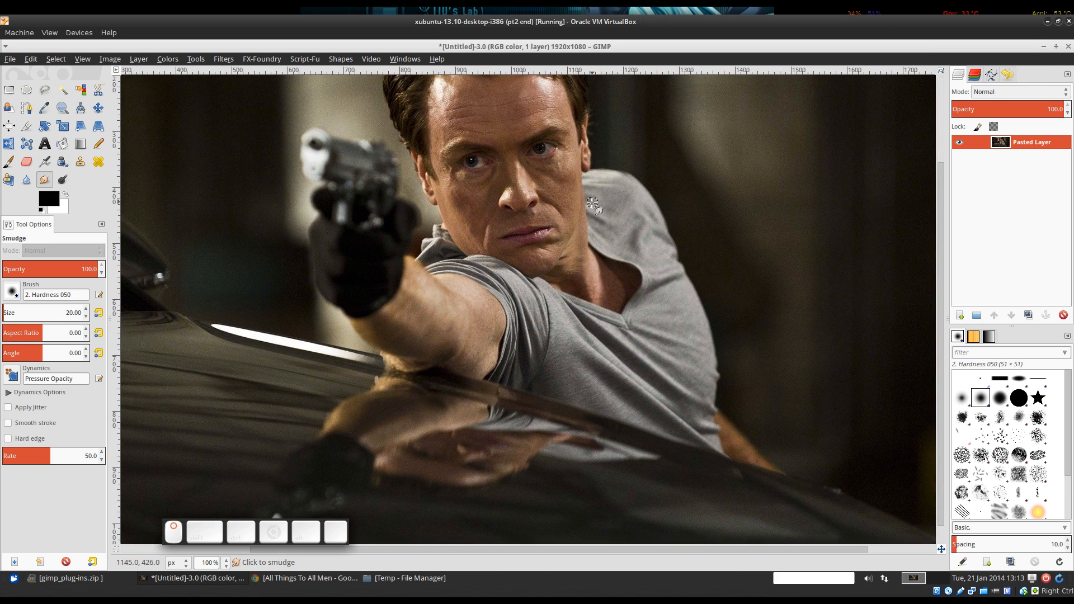
{"action": "left_click_drag", "start_coordinate": [414, 365], "coordinate": [567, 250]}
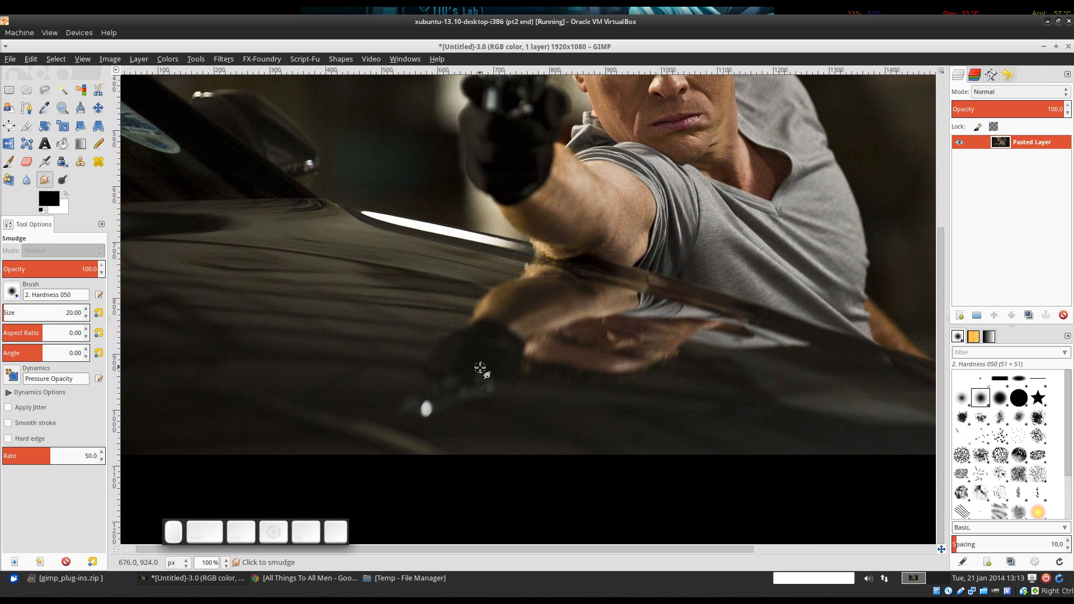
{"action": "scroll", "coordinate": [526, 353], "scroll_direction": "up", "scroll_amount": 1}
{"action": "left_click_drag", "start_coordinate": [810, 320], "coordinate": [340, 326]}
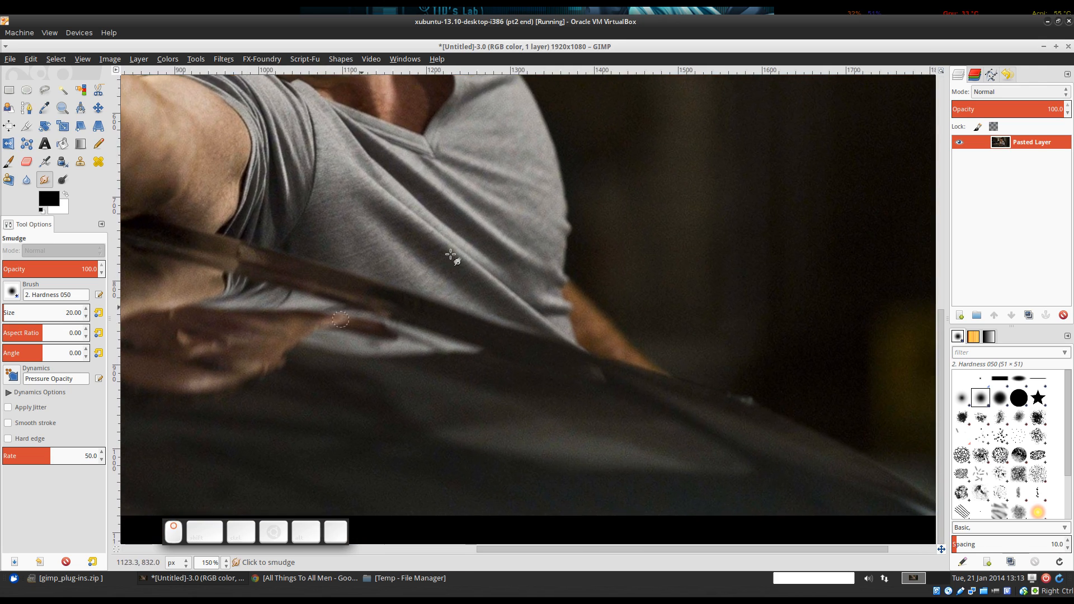
{"action": "left_click_drag", "start_coordinate": [576, 156], "coordinate": [575, 417]}
{"action": "left_click_drag", "start_coordinate": [446, 160], "coordinate": [451, 461]}
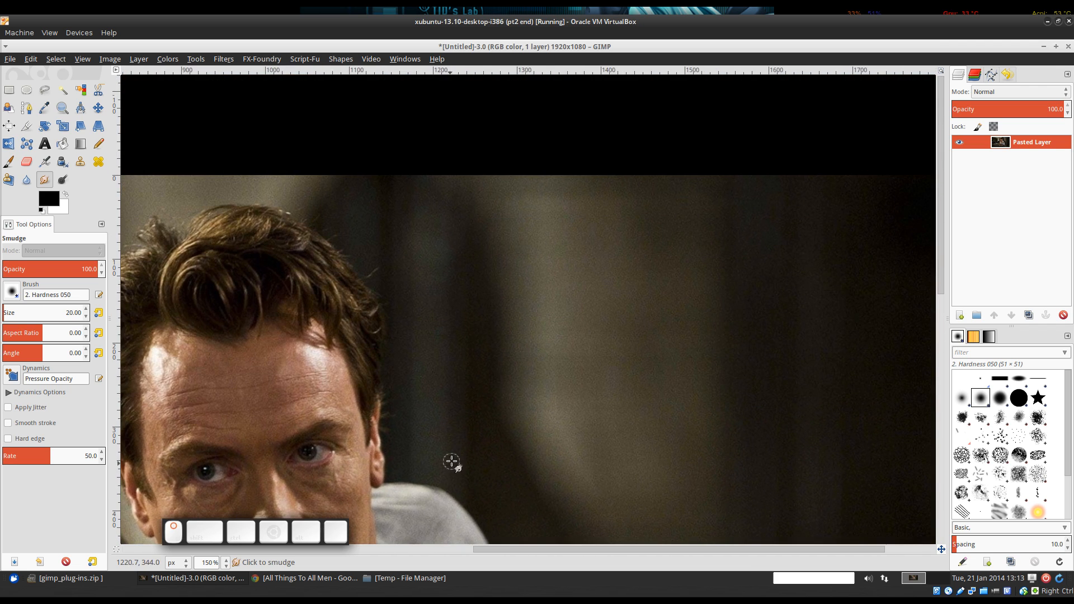
{"action": "left_click_drag", "start_coordinate": [743, 259], "coordinate": [172, 257]}
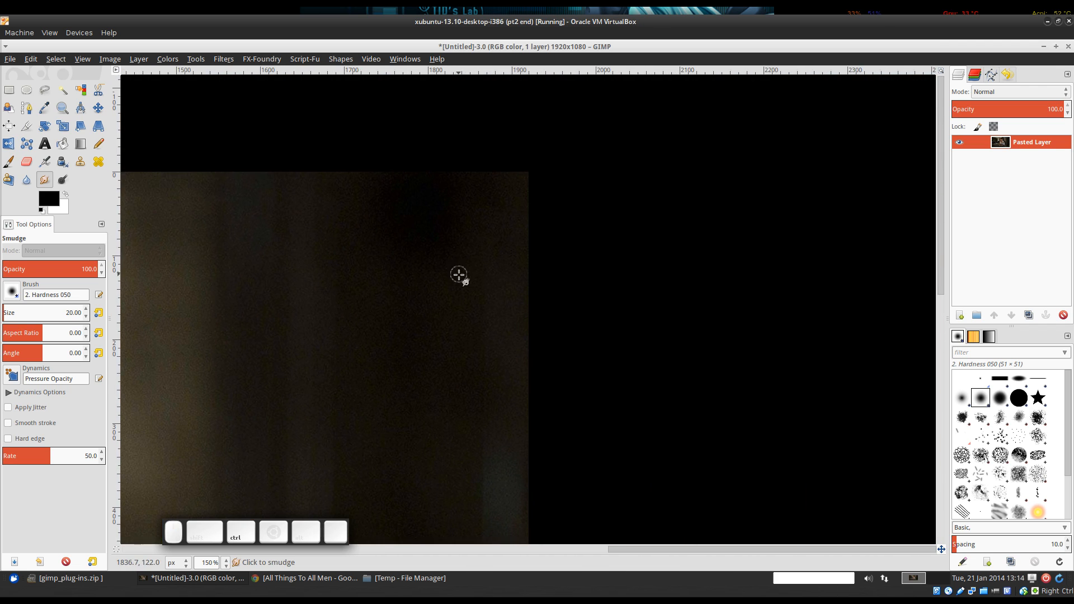
{"action": "scroll", "coordinate": [458, 274], "scroll_direction": "down", "scroll_amount": 2}
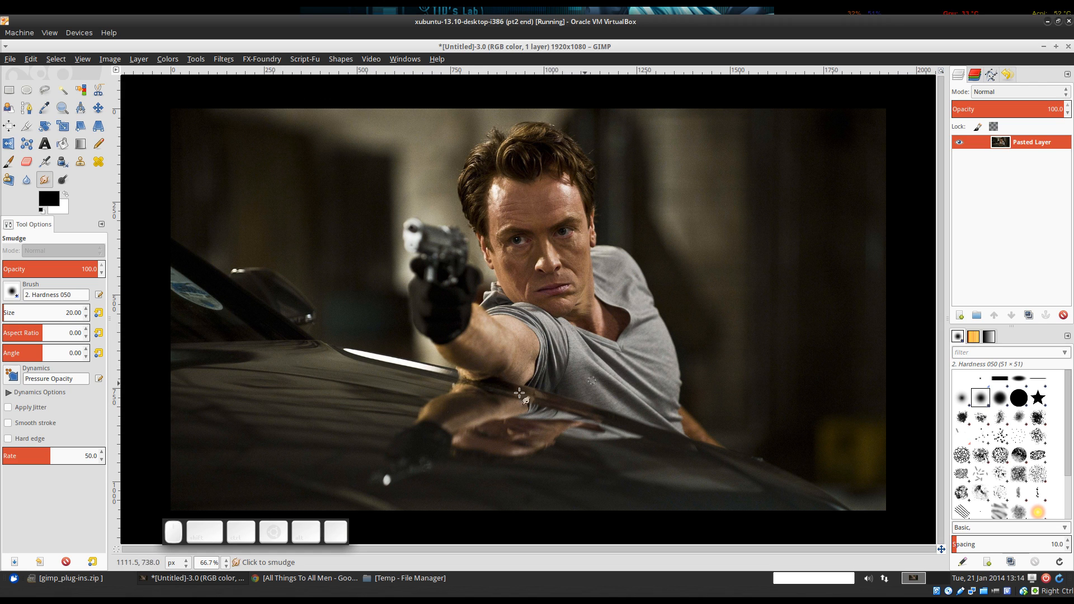
Inspect the picture's right, top, left and bottom borders up close at 150%, and view the whole image at 50%.
{"action": "scroll", "coordinate": [469, 287], "scroll_direction": "up", "scroll_amount": 1}
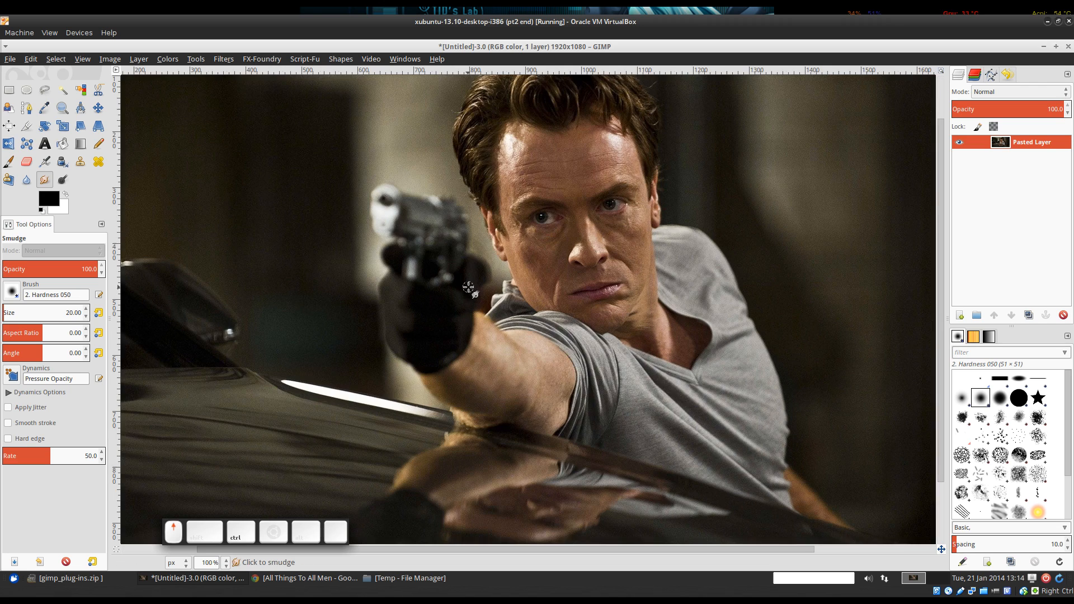
{"action": "left_click_drag", "start_coordinate": [894, 278], "coordinate": [393, 292]}
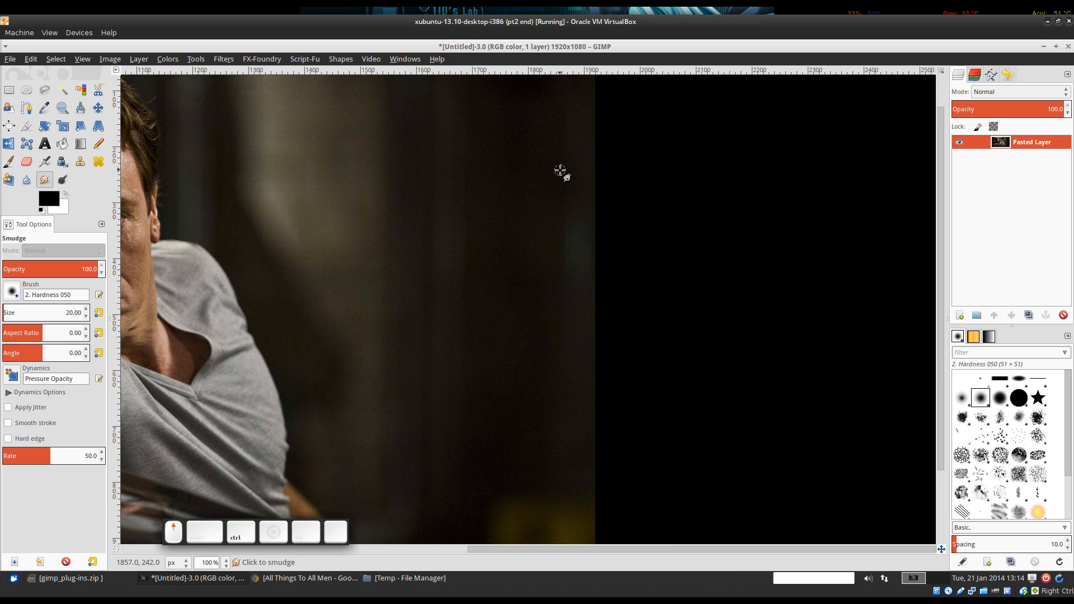
{"action": "scroll", "coordinate": [560, 170], "scroll_direction": "up", "scroll_amount": 1}
{"action": "left_click_drag", "start_coordinate": [547, 152], "coordinate": [614, 491]}
{"action": "left_click_drag", "start_coordinate": [412, 342], "coordinate": [1072, 281]}
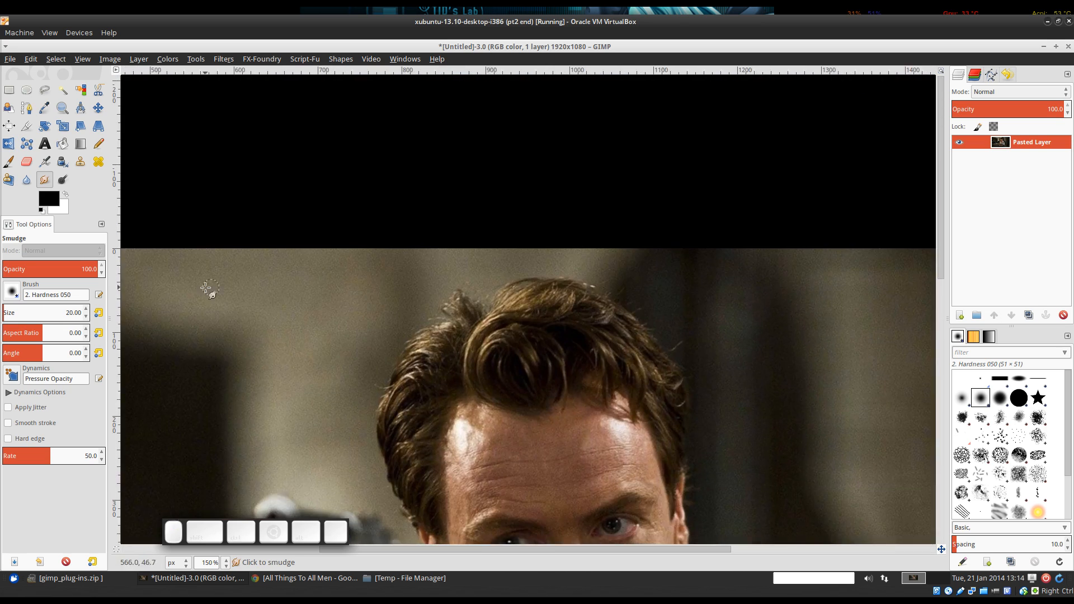
{"action": "left_click_drag", "start_coordinate": [205, 287], "coordinate": [973, 226]}
{"action": "left_click_drag", "start_coordinate": [606, 402], "coordinate": [495, 79]}
{"action": "left_click_drag", "start_coordinate": [520, 408], "coordinate": [410, 9]}
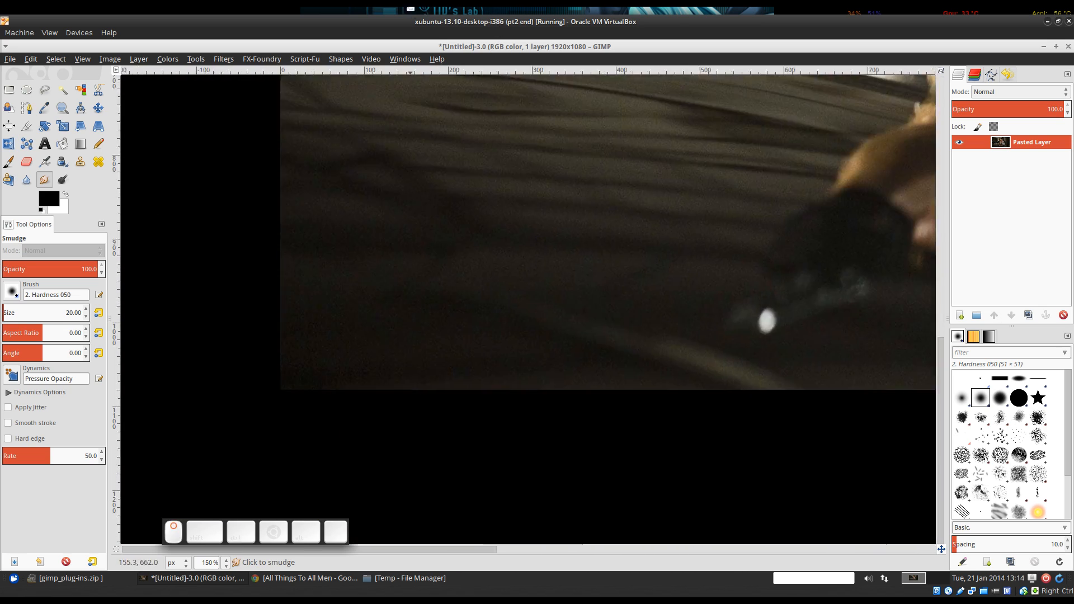
{"action": "left_click_drag", "start_coordinate": [496, 370], "coordinate": [270, 290]}
{"action": "left_click_drag", "start_coordinate": [800, 212], "coordinate": [117, 260]}
{"action": "left_click_drag", "start_coordinate": [748, 331], "coordinate": [161, 330]}
{"action": "scroll", "coordinate": [542, 275], "scroll_direction": "down", "scroll_amount": 2}
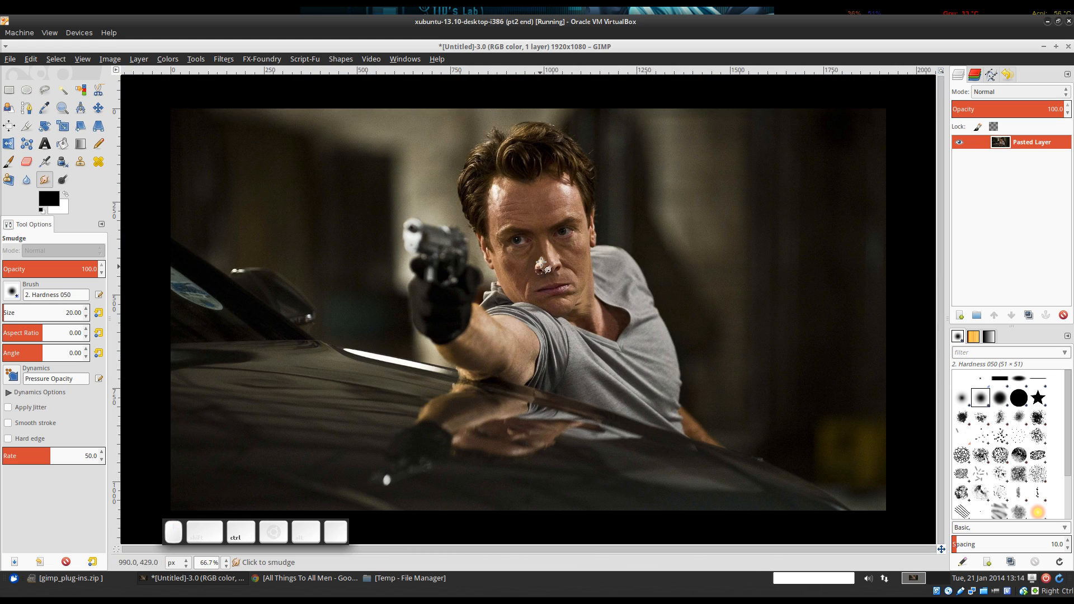
{"action": "scroll", "coordinate": [541, 263], "scroll_direction": "down", "scroll_amount": 1}
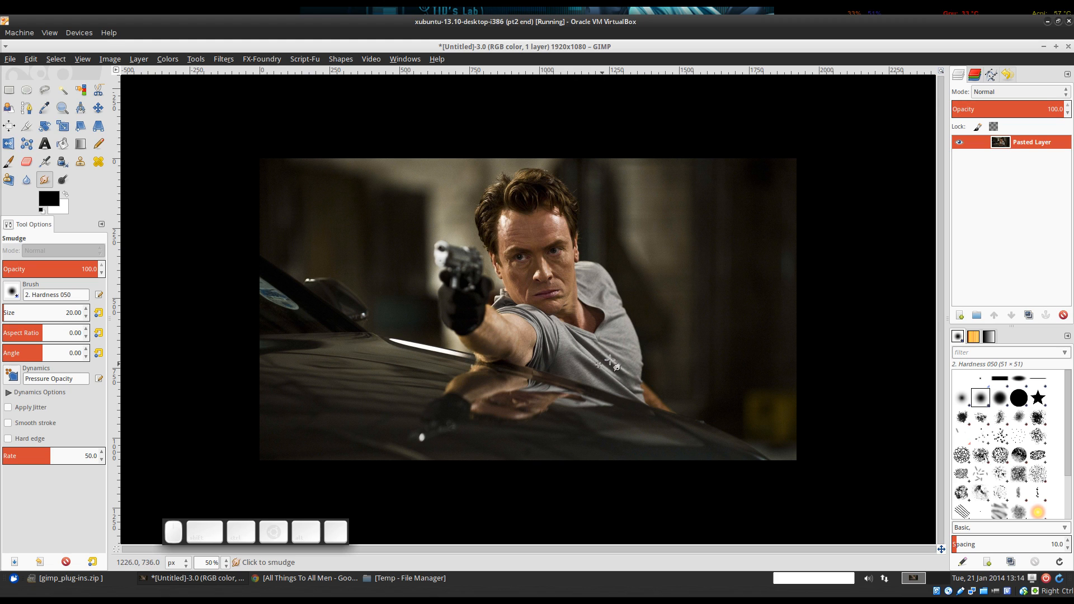
{"action": "mouse_move", "coordinate": [629, 283]}
{"action": "left_mouse_down"}
{"action": "mouse_move", "coordinate": [618, 304]}
{"action": "mouse_move", "coordinate": [638, 286]}
{"action": "left_mouse_up"}
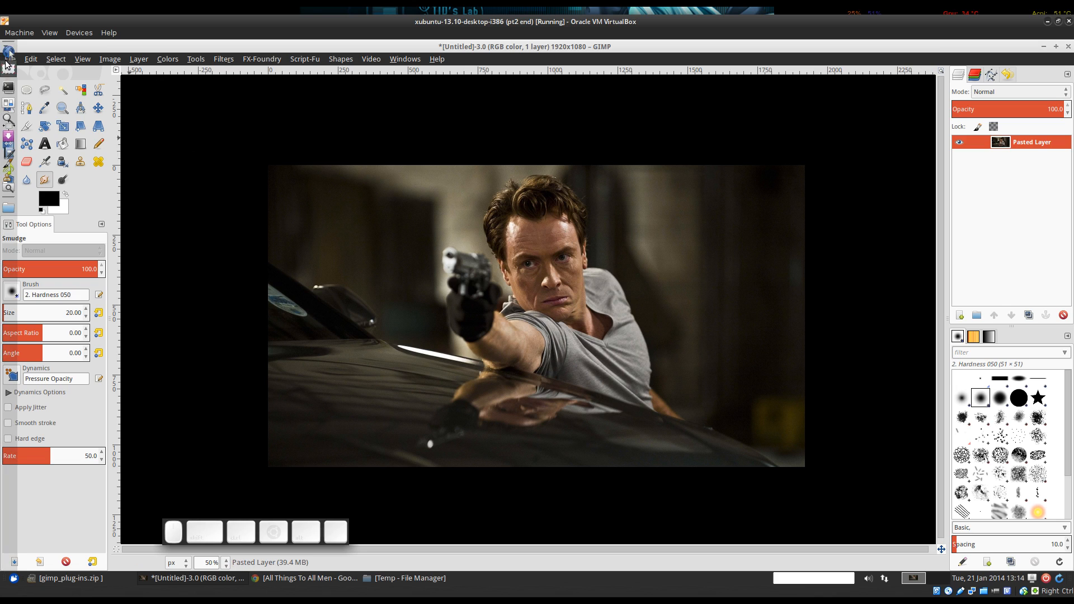
Export the cropped and scaled image to the Documents folder under the name attam.jpg.
{"action": "left_click", "coordinate": [10, 59]}
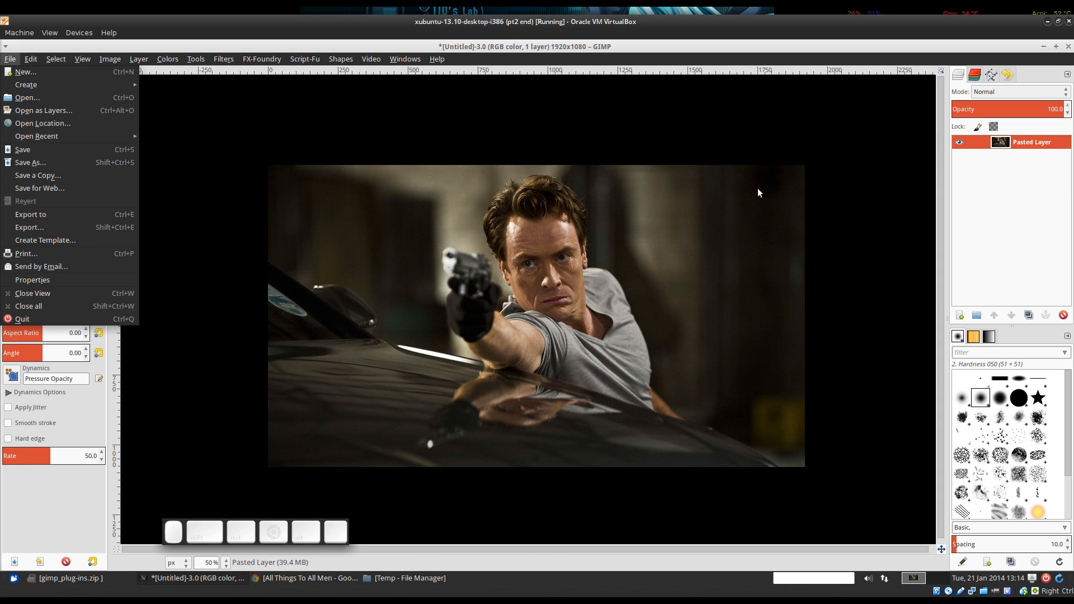
{"action": "left_click", "coordinate": [635, 182]}
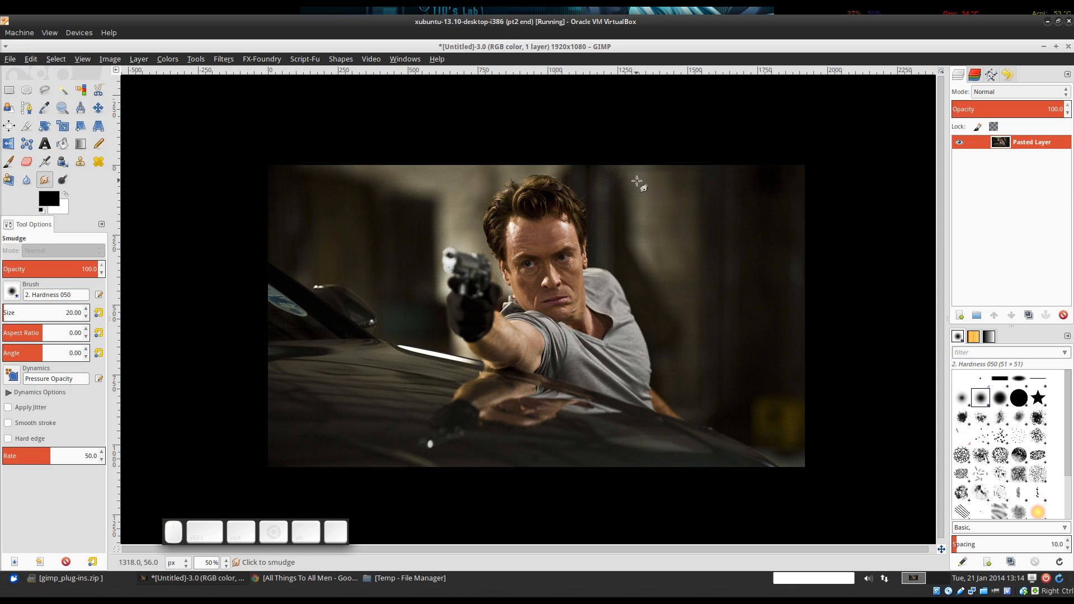
{"action": "key", "text": "shift+ctrl+e"}
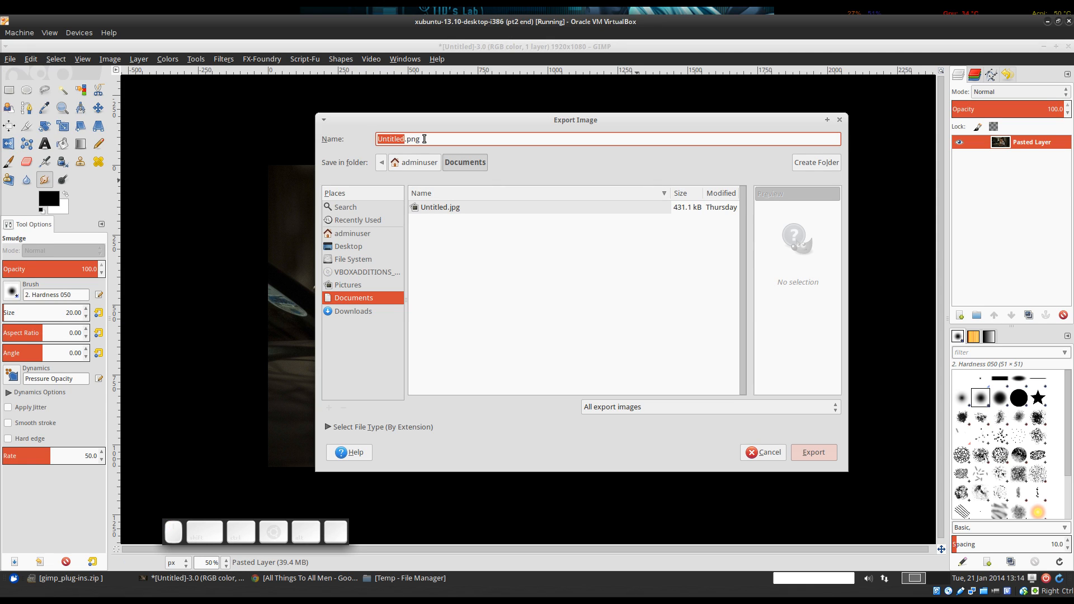
{"action": "left_click", "coordinate": [424, 139]}
{"action": "double_click", "coordinate": [412, 139]}
{"action": "type", "text": "jpg"}
{"action": "double_click", "coordinate": [392, 139]}
{"action": "type", "text": "AM"}
{"action": "key", "text": "BackSpace"}
{"action": "type", "text": "TTAM"}
{"action": "key", "text": "BackSpace"}
{"action": "key", "text": "BackSpace"}
{"action": "key", "text": "BackSpace"}
{"action": "key", "text": "BackSpace"}
{"action": "type", "text": "attam"}
{"action": "left_click", "coordinate": [818, 452]}
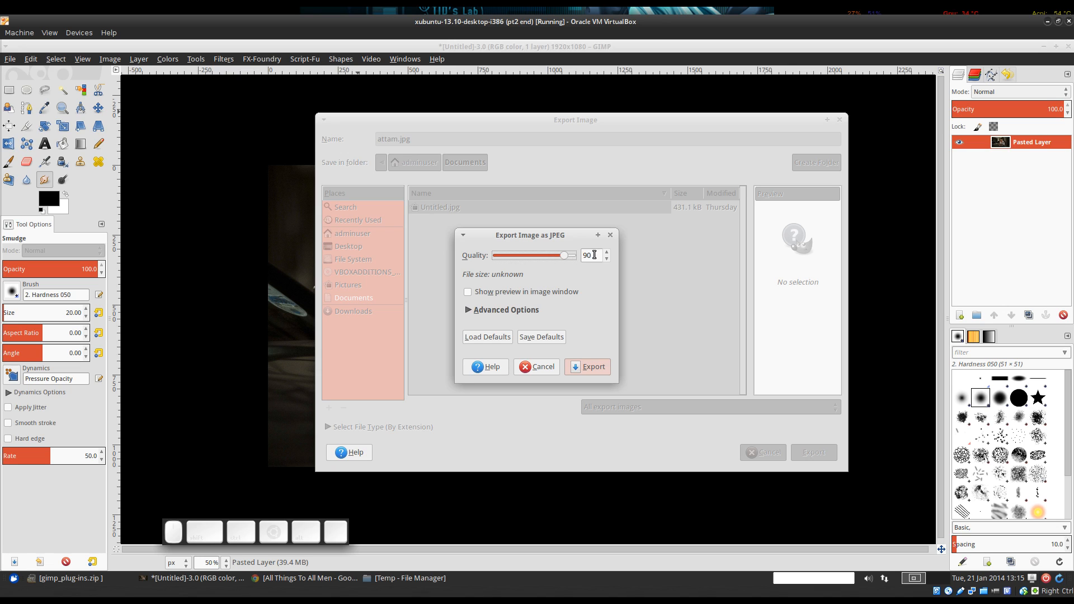
Raise the JPEG quality in the export options and complete the export.
{"action": "scroll", "coordinate": [594, 255], "scroll_direction": "up", "scroll_amount": 3}
{"action": "scroll", "coordinate": [596, 256], "scroll_direction": "up", "scroll_amount": 1}
{"action": "left_click", "coordinate": [590, 368]}
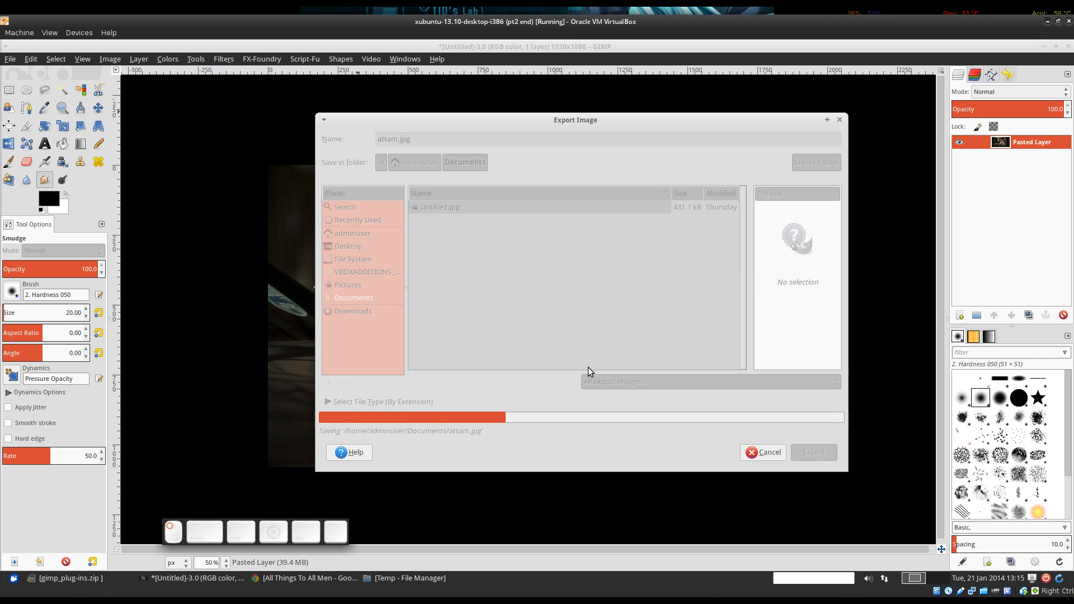
Check the size of the exported attam.jpg in the Documents folder with the file manager, and return to GIMP.
{"action": "left_click", "coordinate": [392, 579]}
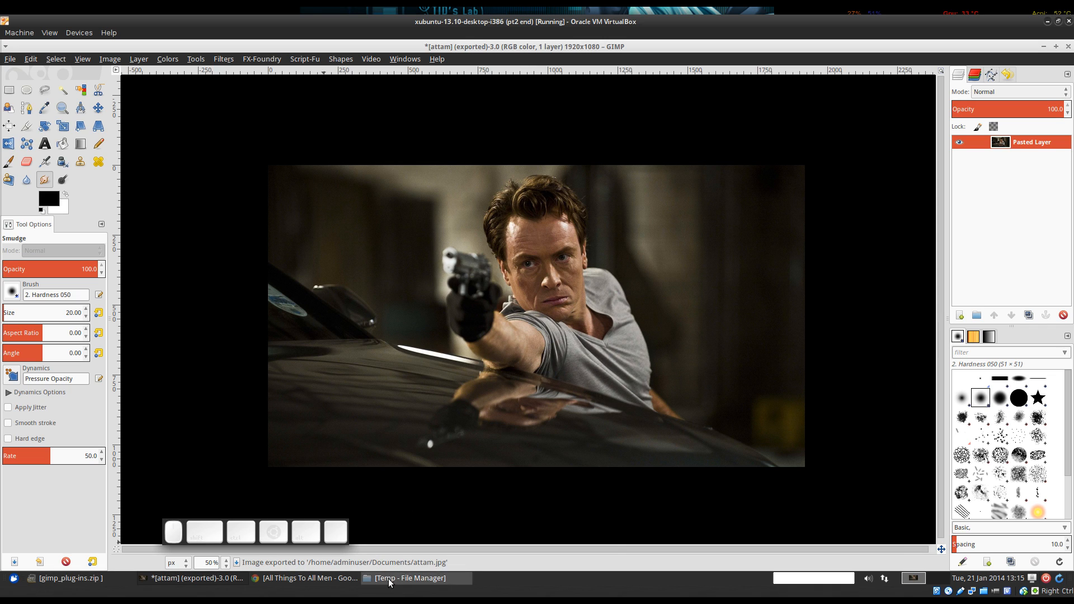
{"action": "left_click", "coordinate": [34, 152]}
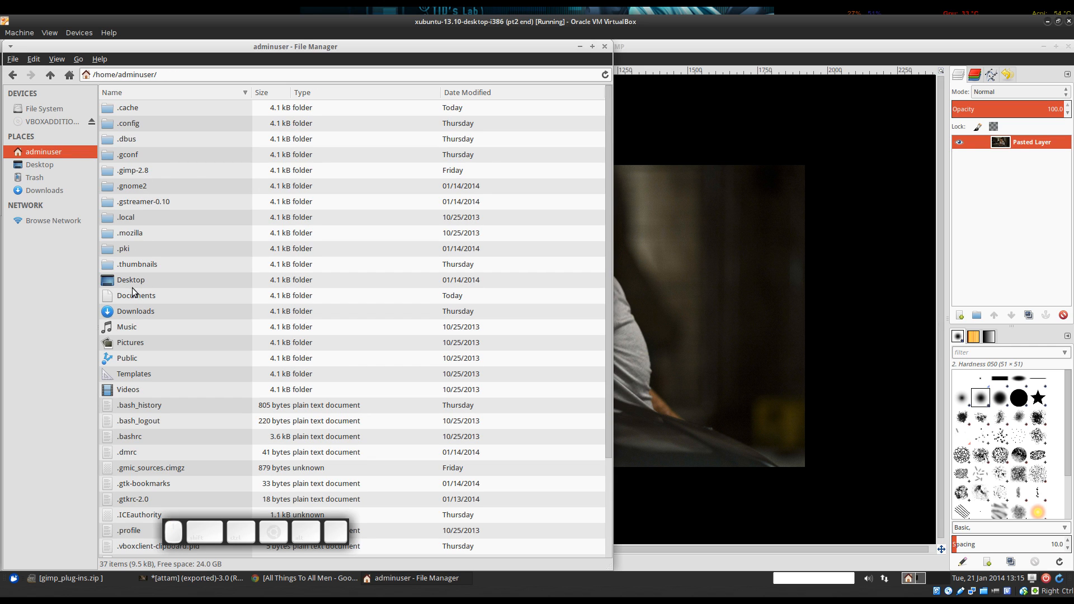
{"action": "left_click", "coordinate": [134, 294]}
{"action": "double_click", "coordinate": [169, 300]}
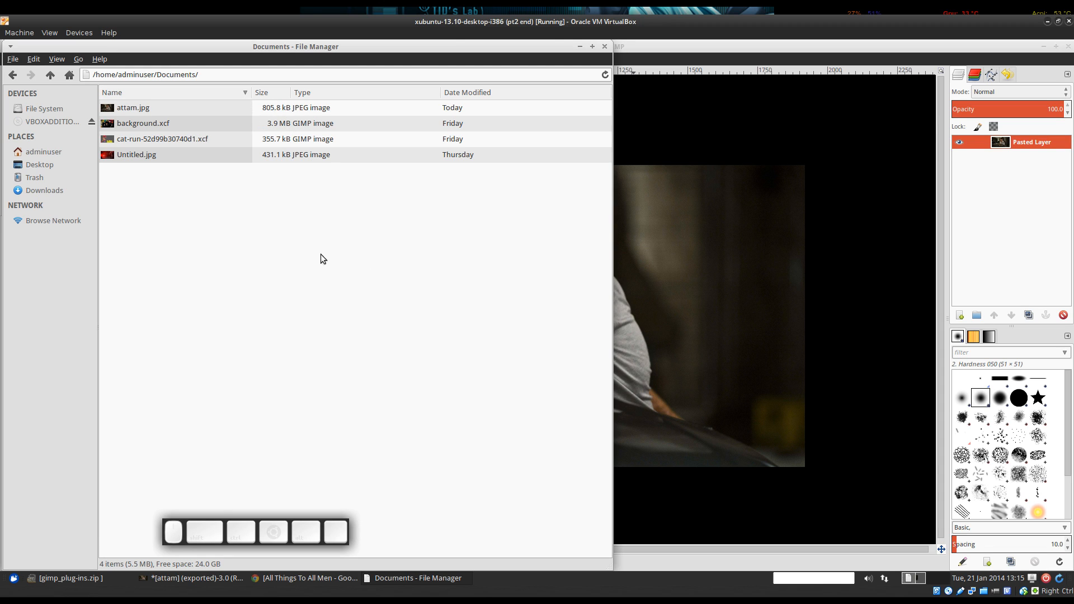
{"action": "left_click", "coordinate": [579, 46]}
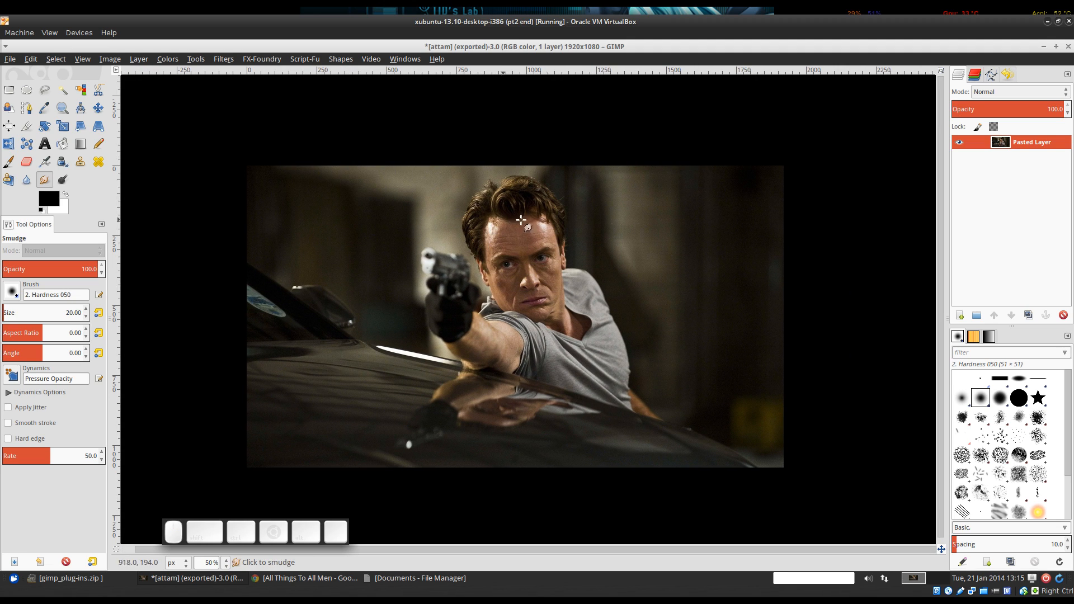
Revert the picture to its base image in the undo history, before the crop and scale.
{"action": "mouse_move", "coordinate": [527, 220]}
{"action": "left_mouse_down"}
{"action": "mouse_move", "coordinate": [533, 197]}
{"action": "mouse_move", "coordinate": [532, 206]}
{"action": "left_mouse_up"}
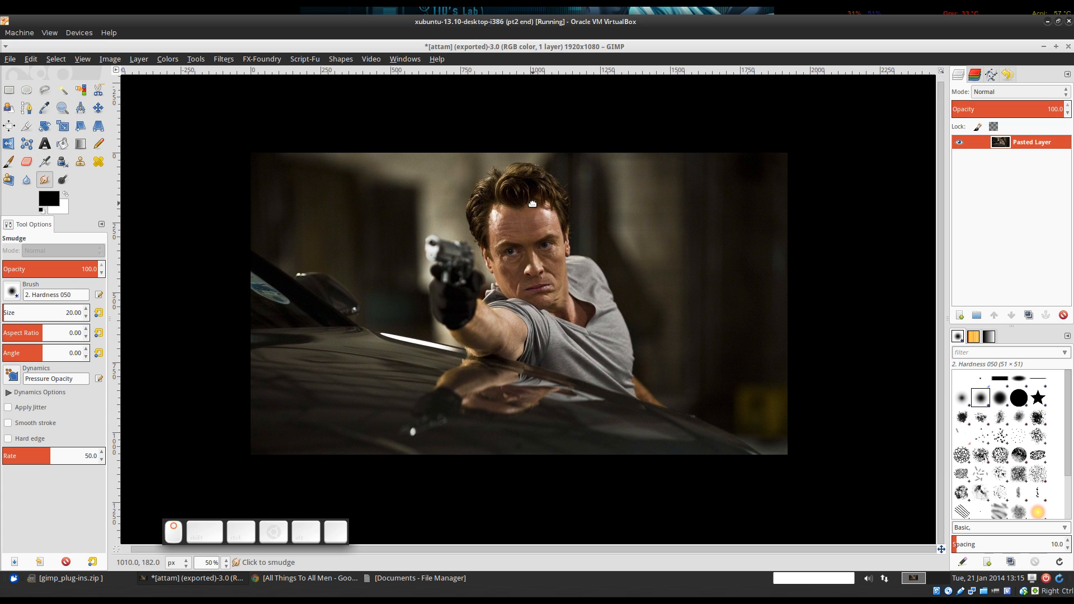
{"action": "left_click", "coordinate": [1006, 77]}
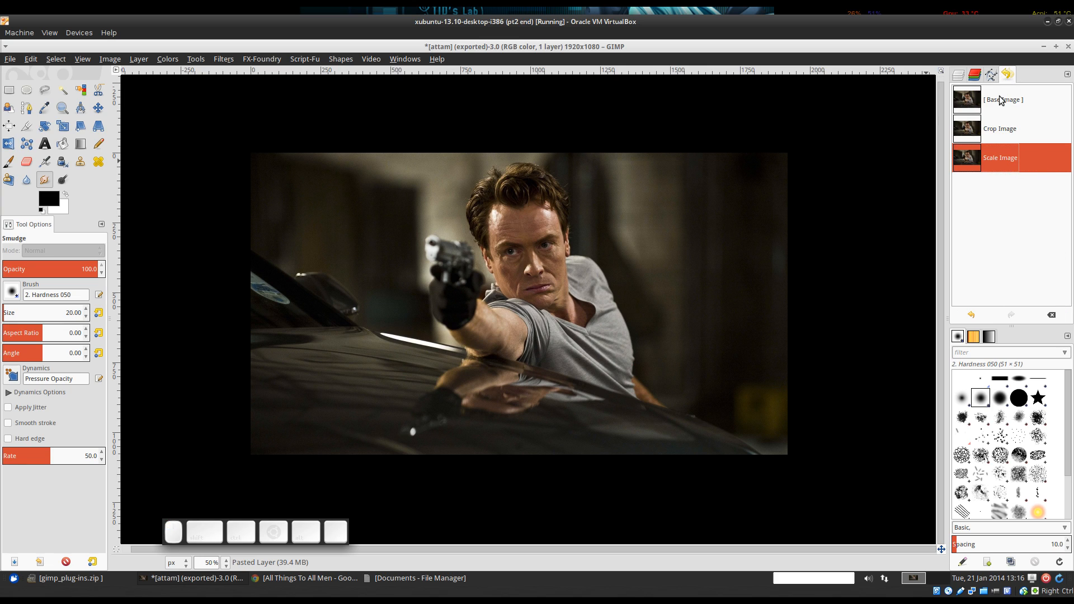
{"action": "left_click", "coordinate": [1000, 100]}
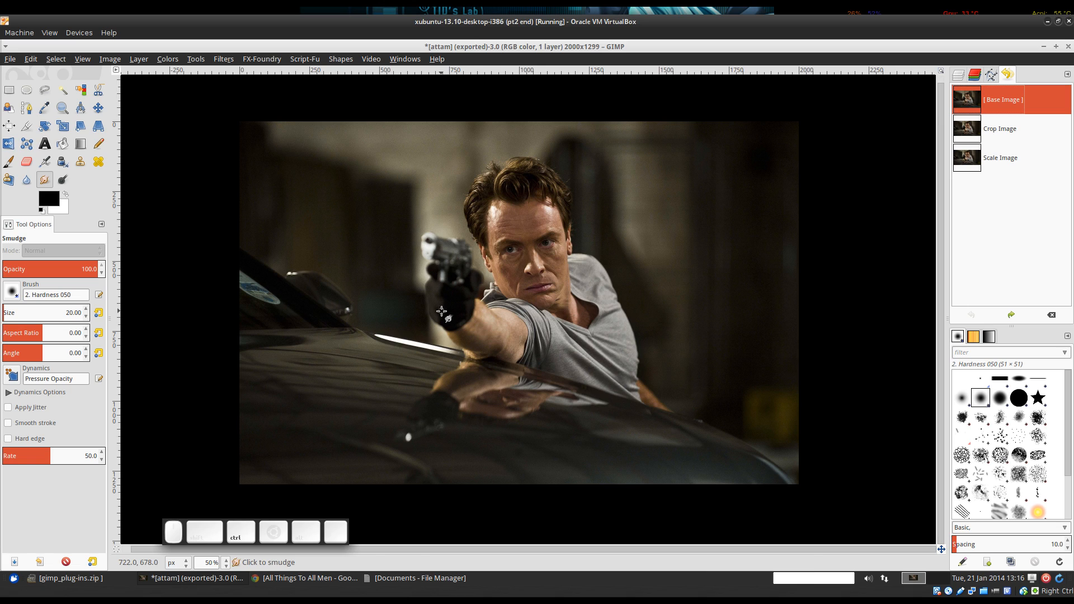
Save the full-size original as attam.xcf in the Documents folder and close the image.
{"action": "key", "text": "ctrl+s"}
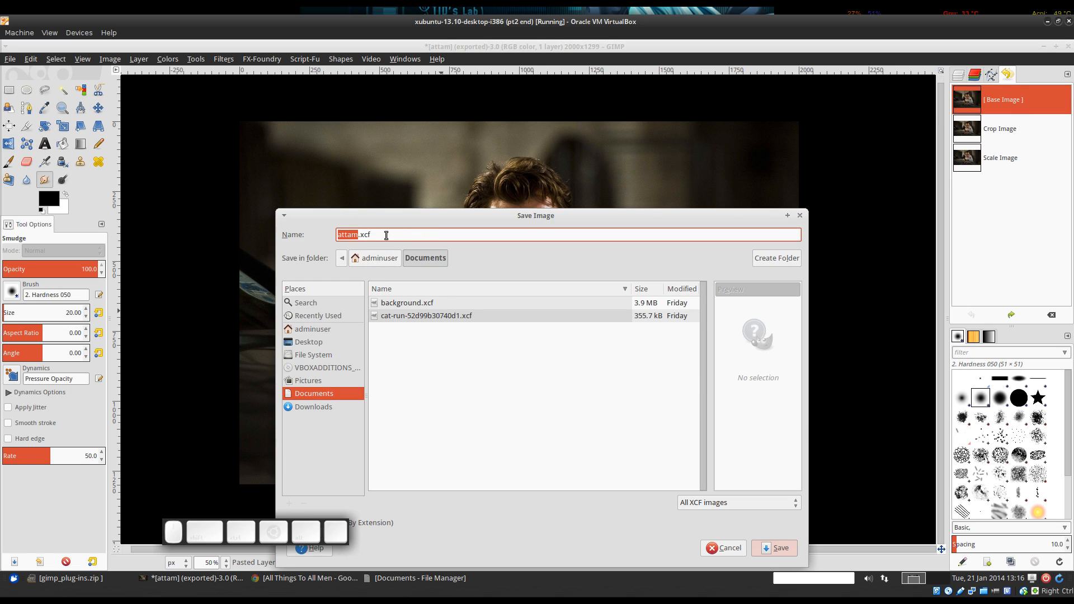
{"action": "left_click", "coordinate": [974, 74]}
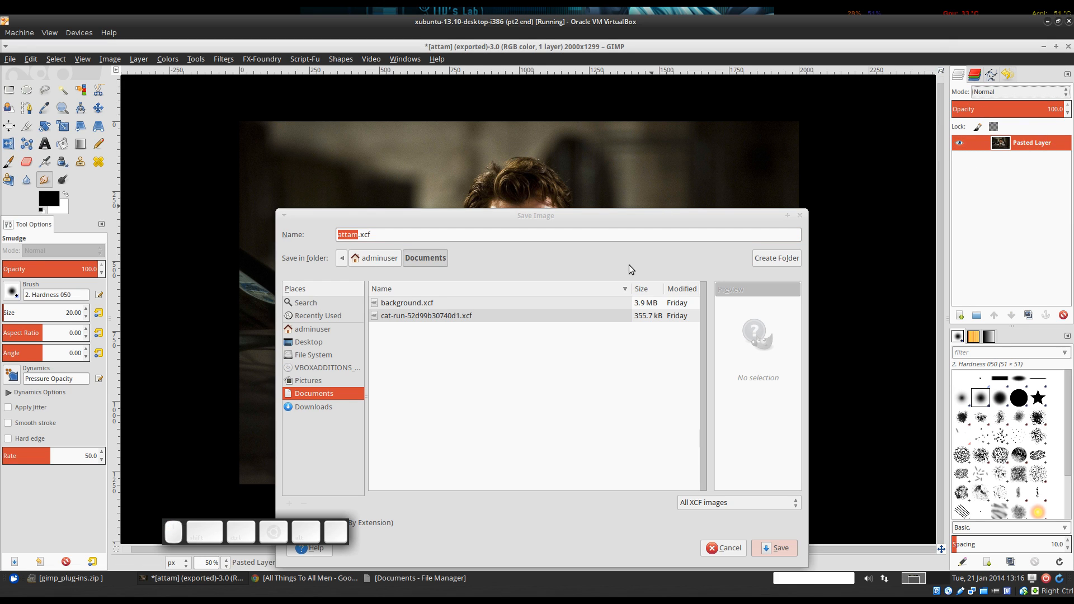
{"action": "left_click", "coordinate": [777, 549]}
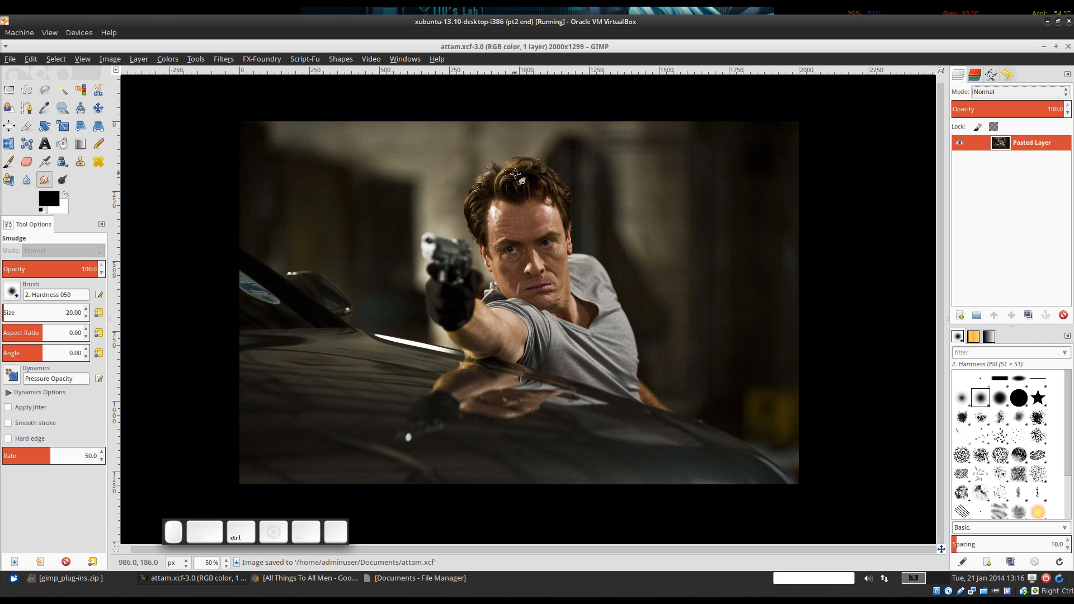
{"action": "key", "text": "ctrl+w"}
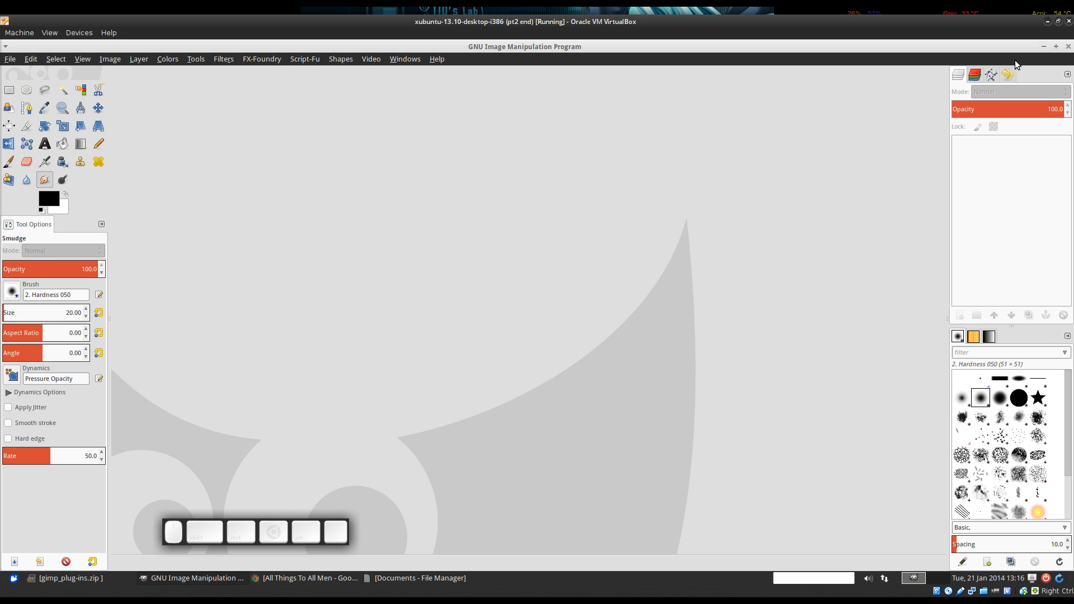
Switch to Chrome, filter the All Things To All Men image results to larger than 1024×768, and preview the red poster.
{"action": "left_click", "coordinate": [1042, 47]}
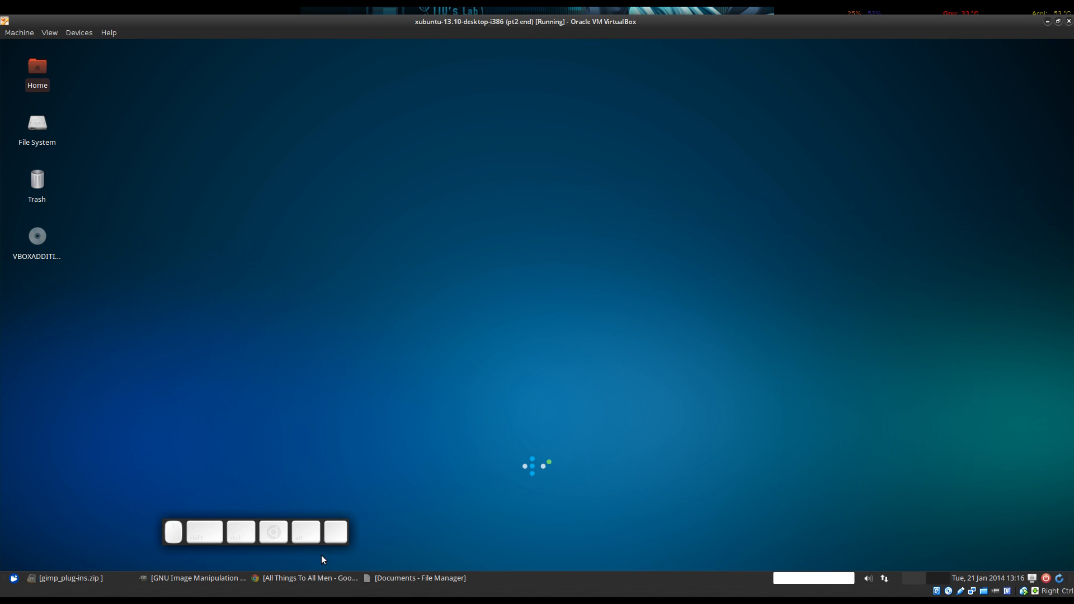
{"action": "left_click", "coordinate": [314, 579]}
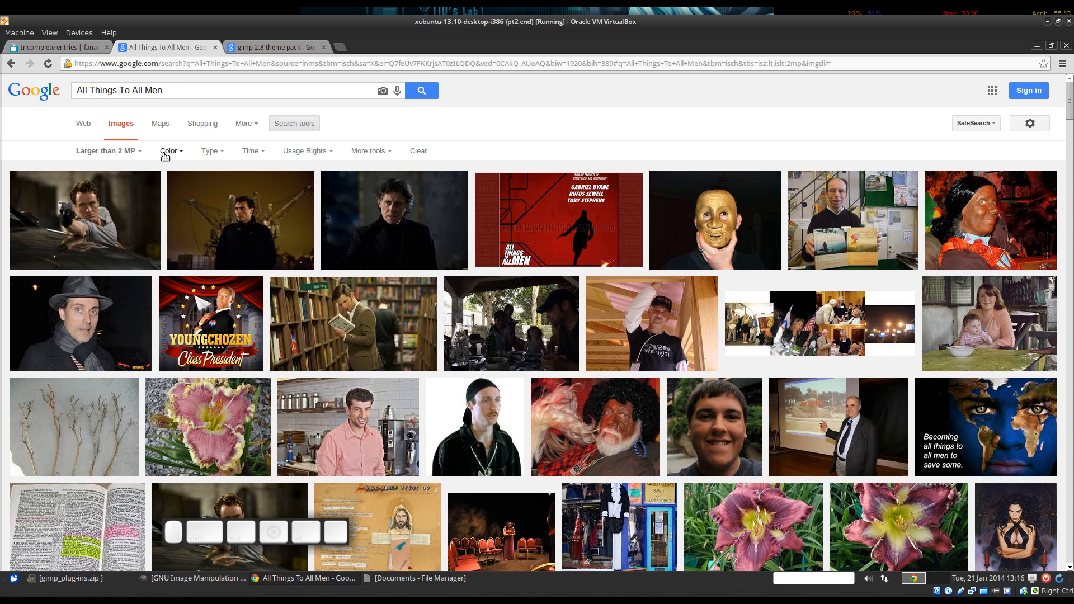
{"action": "left_click", "coordinate": [137, 151]}
{"action": "mouse_move", "coordinate": [106, 239]}
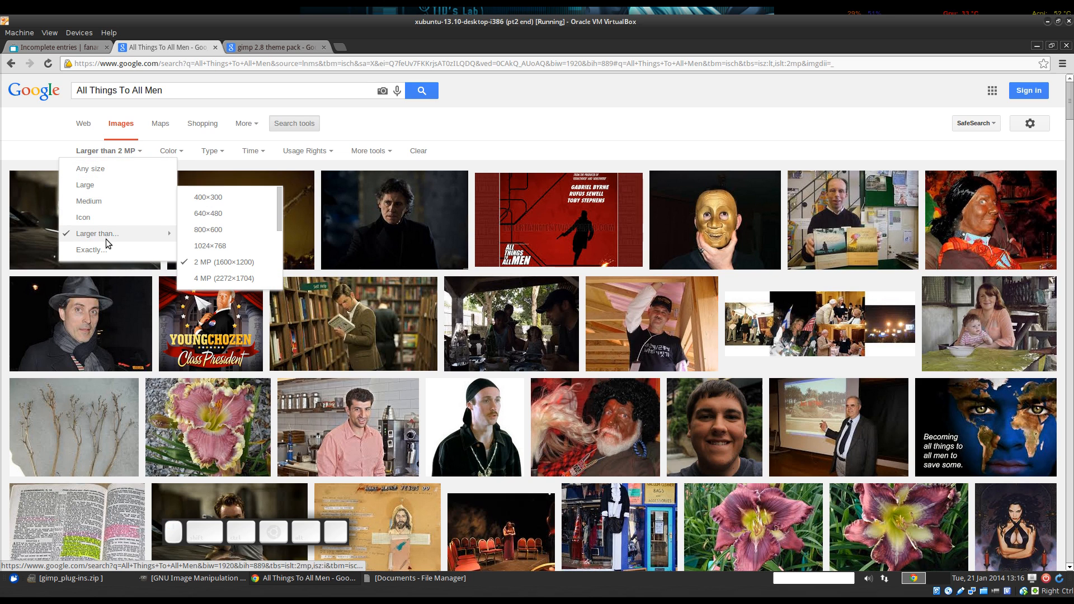
{"action": "left_click", "coordinate": [196, 247]}
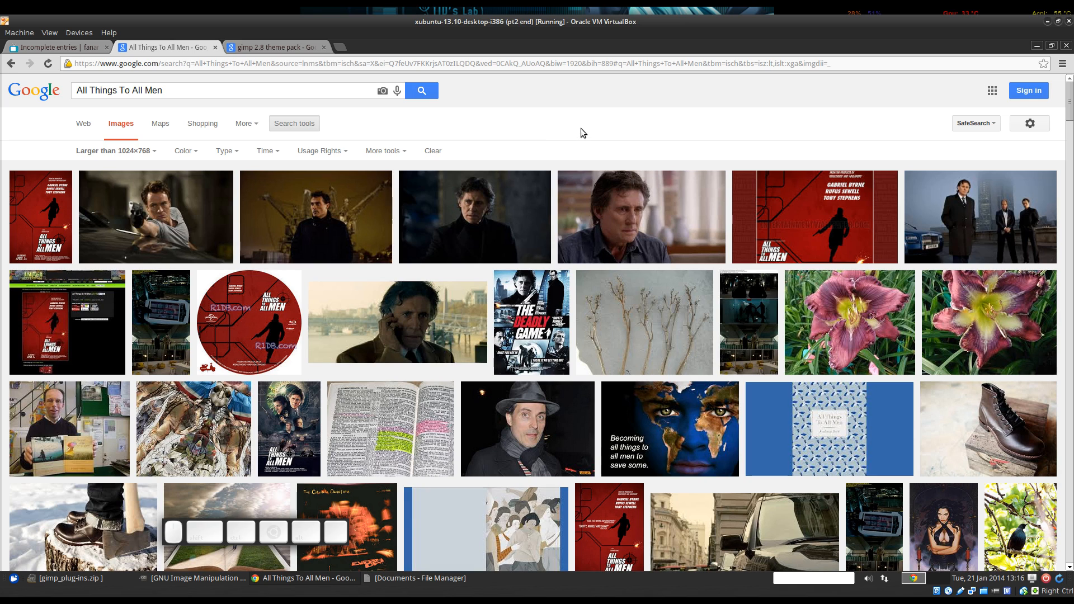
{"action": "left_click", "coordinate": [43, 214]}
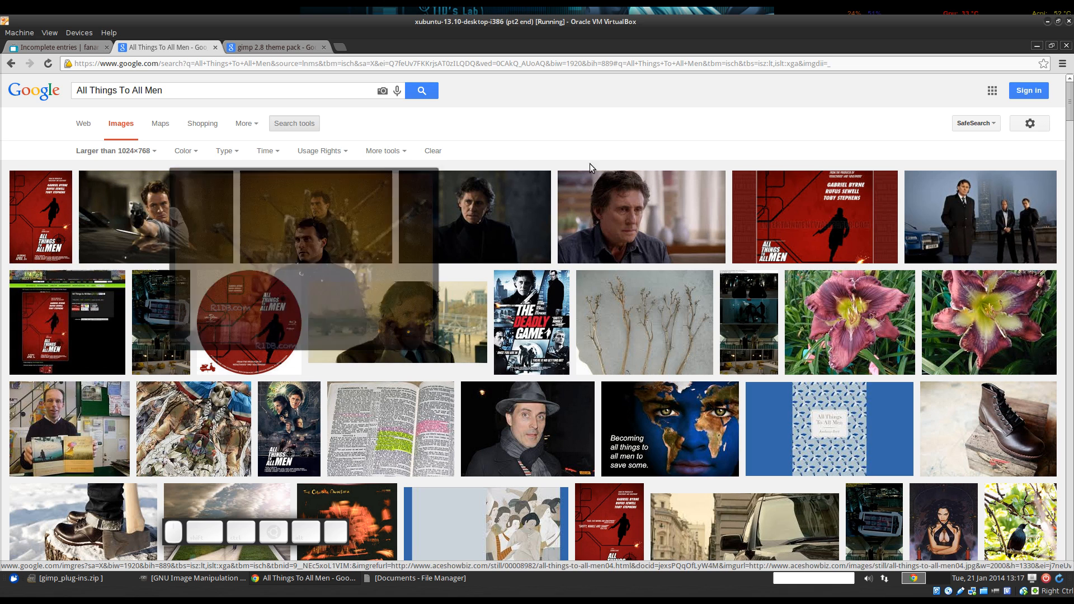
{"action": "mouse_move", "coordinate": [624, 511]}
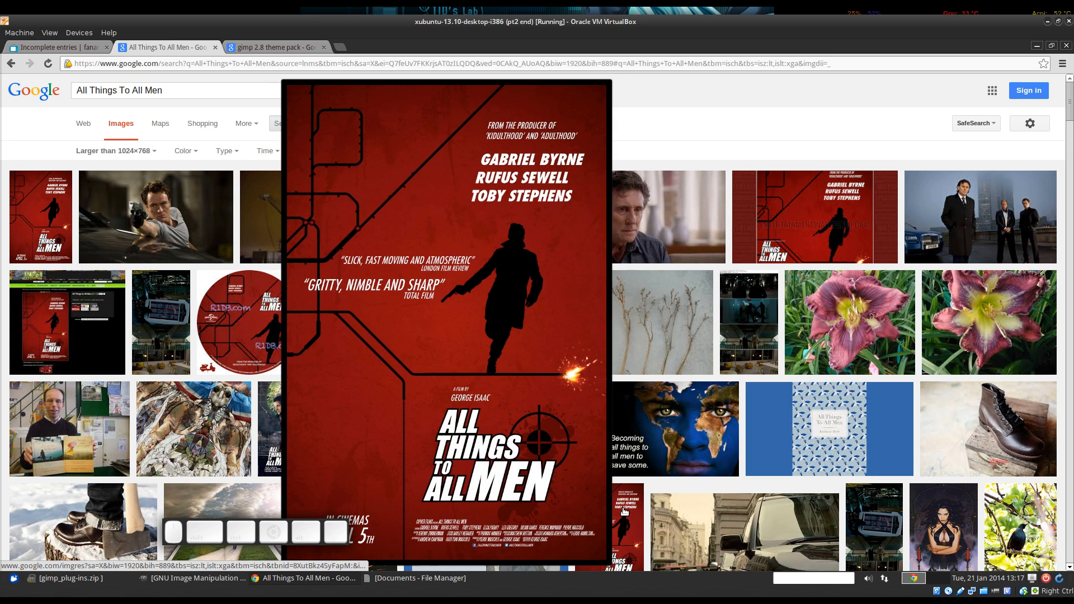
{"action": "scroll", "coordinate": [624, 511], "scroll_direction": "down", "scroll_amount": 2}
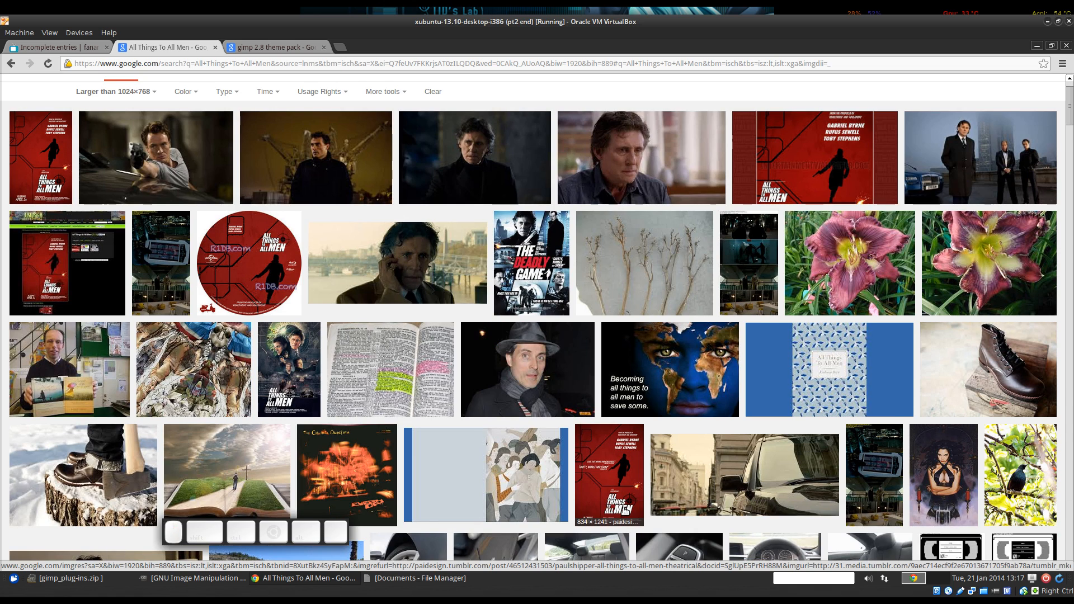
{"action": "scroll", "coordinate": [624, 511], "scroll_direction": "up", "scroll_amount": 2}
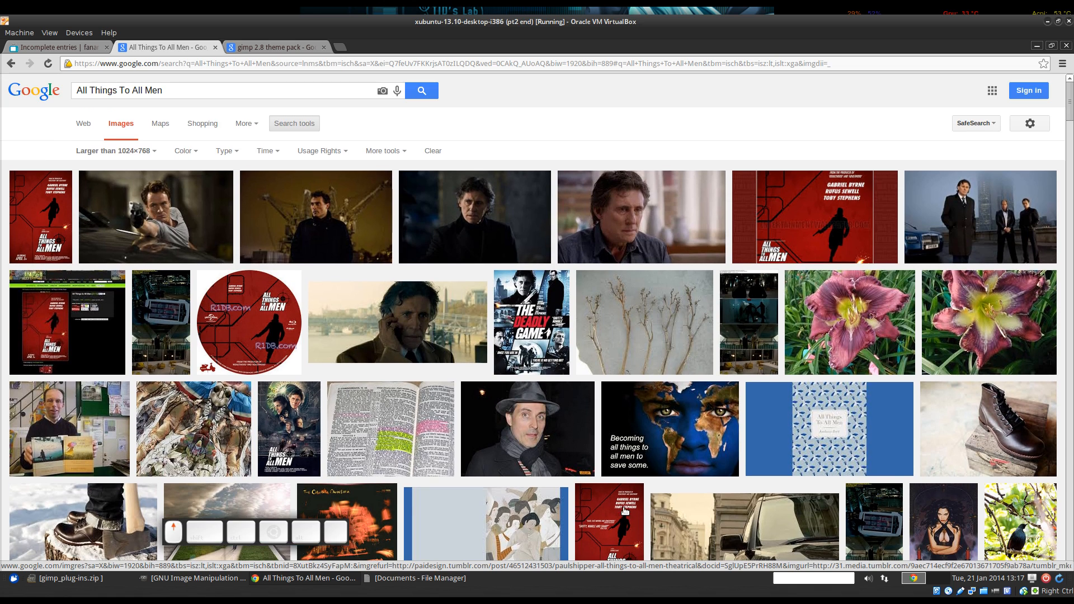
Search Google Images for "All Things To All Men cover" and preview the illustrated cast poster.
{"action": "left_click", "coordinate": [206, 94]}
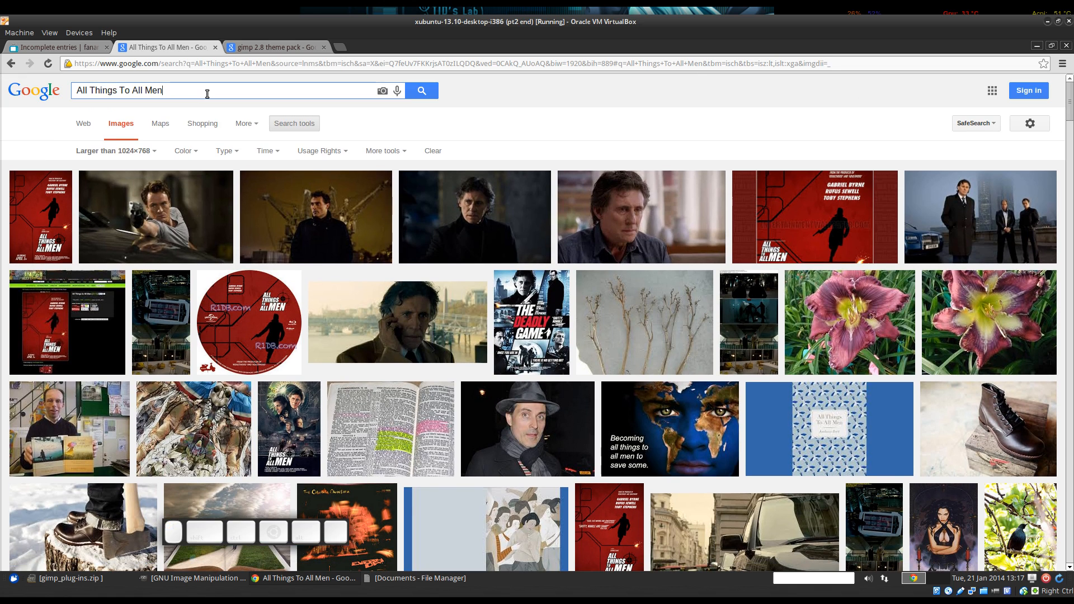
{"action": "type", "text": "cover"}
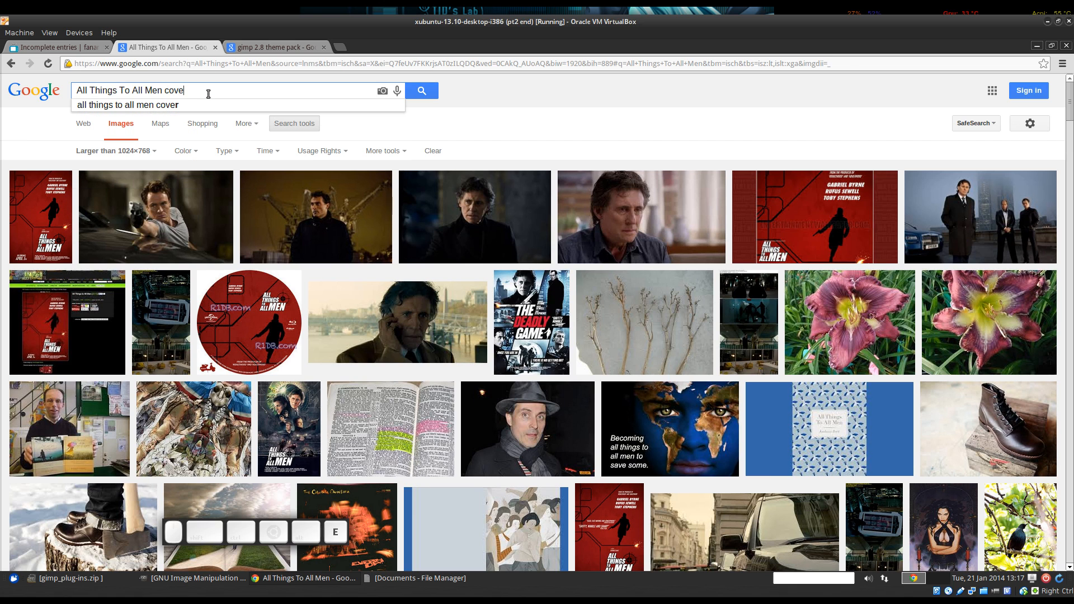
{"action": "key", "text": "Return"}
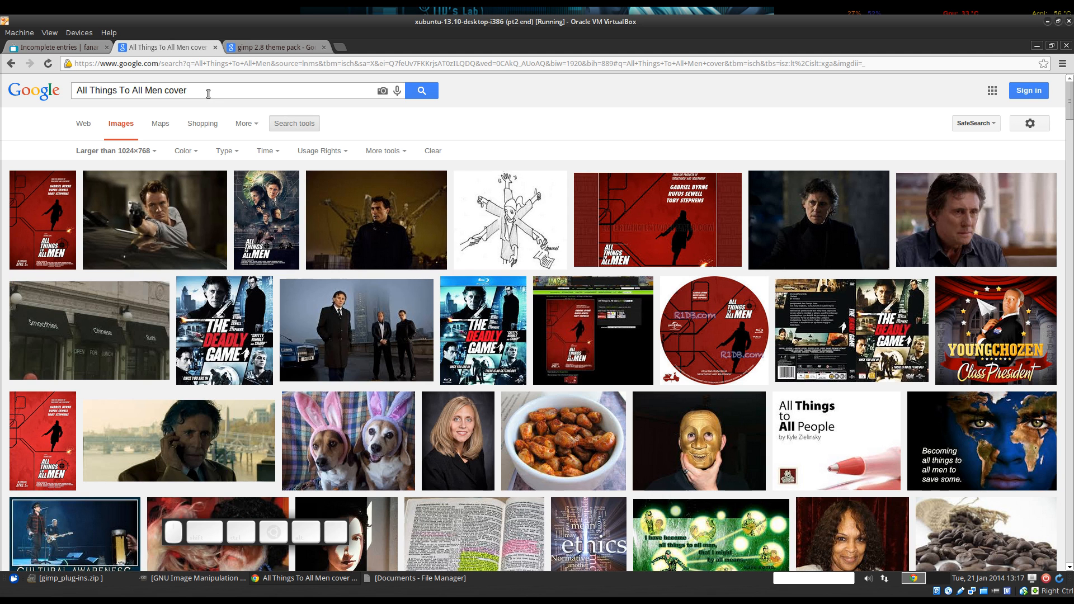
{"action": "mouse_move", "coordinate": [280, 208]}
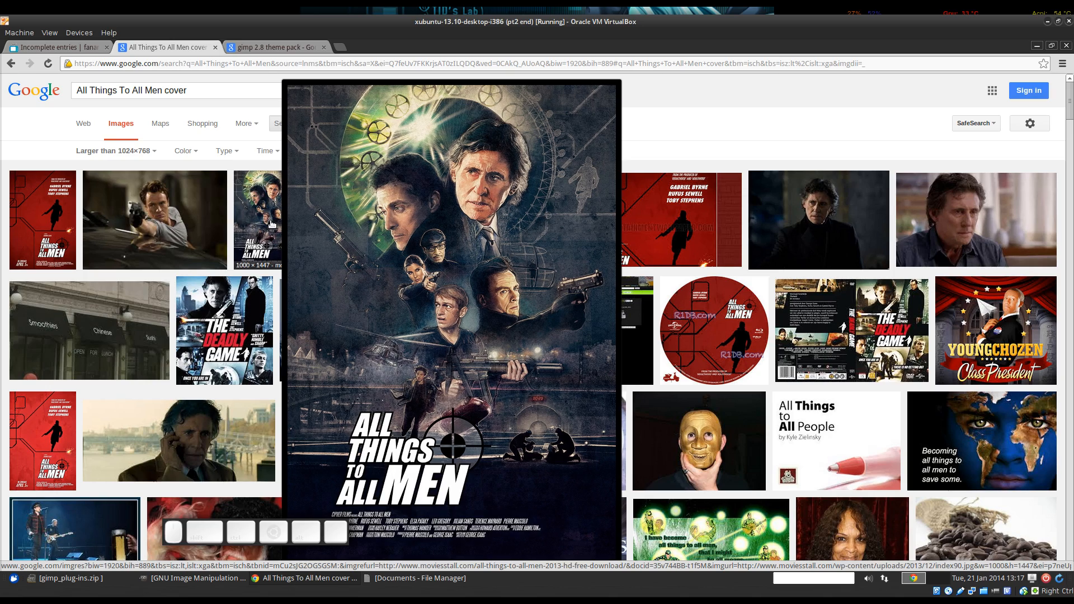
Copy the illustrated cast poster from the enlarged image preview and paste it into GIMP as a new image.
{"action": "key", "text": "z"}
{"action": "right_click", "coordinate": [502, 230]}
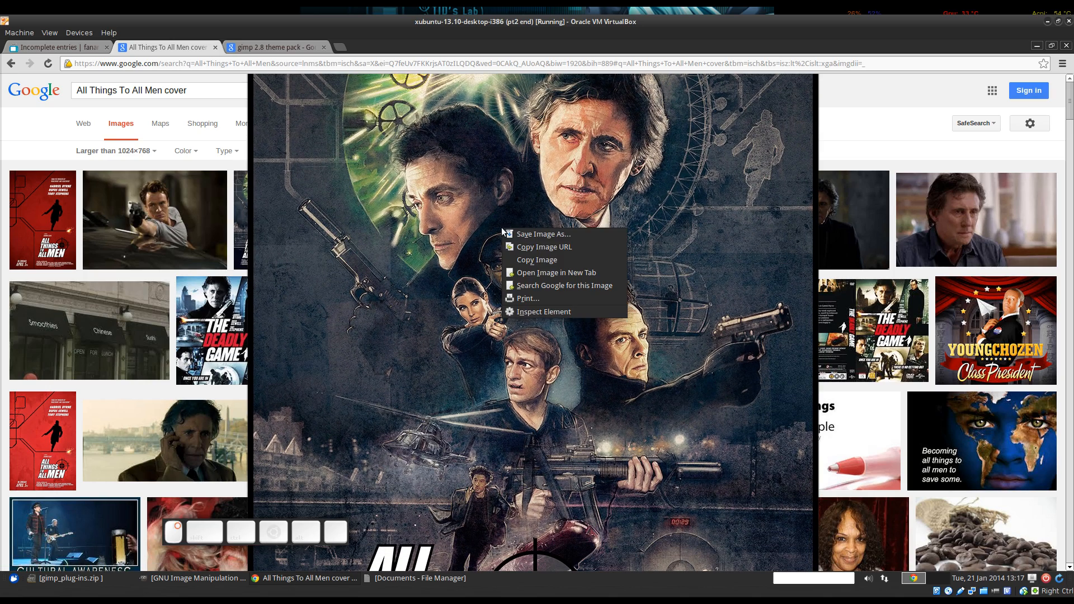
{"action": "left_click", "coordinate": [528, 262]}
{"action": "left_click", "coordinate": [550, 313]}
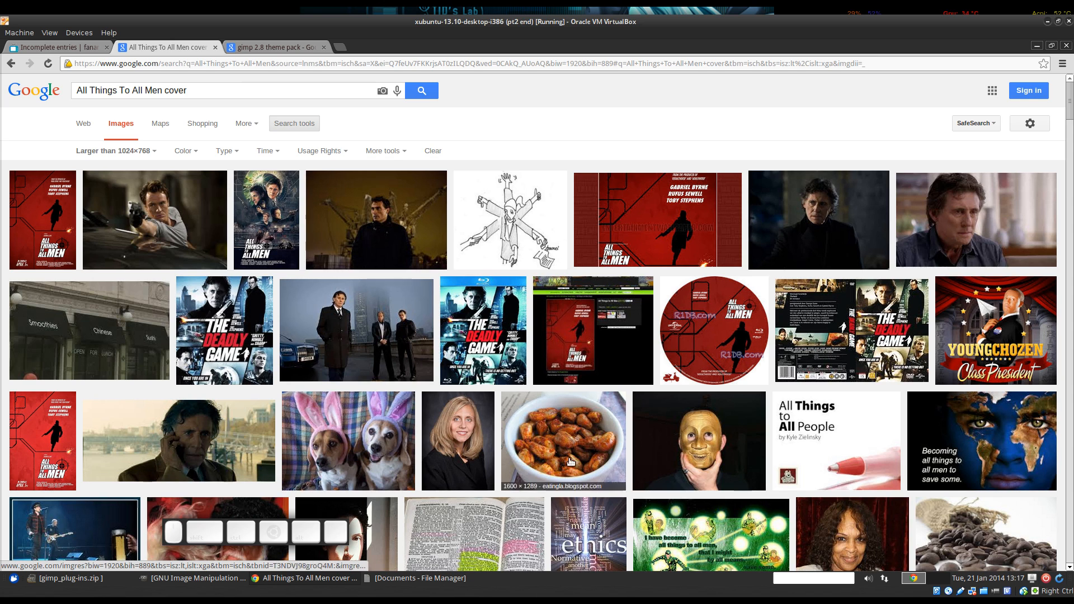
{"action": "left_click", "coordinate": [1037, 46]}
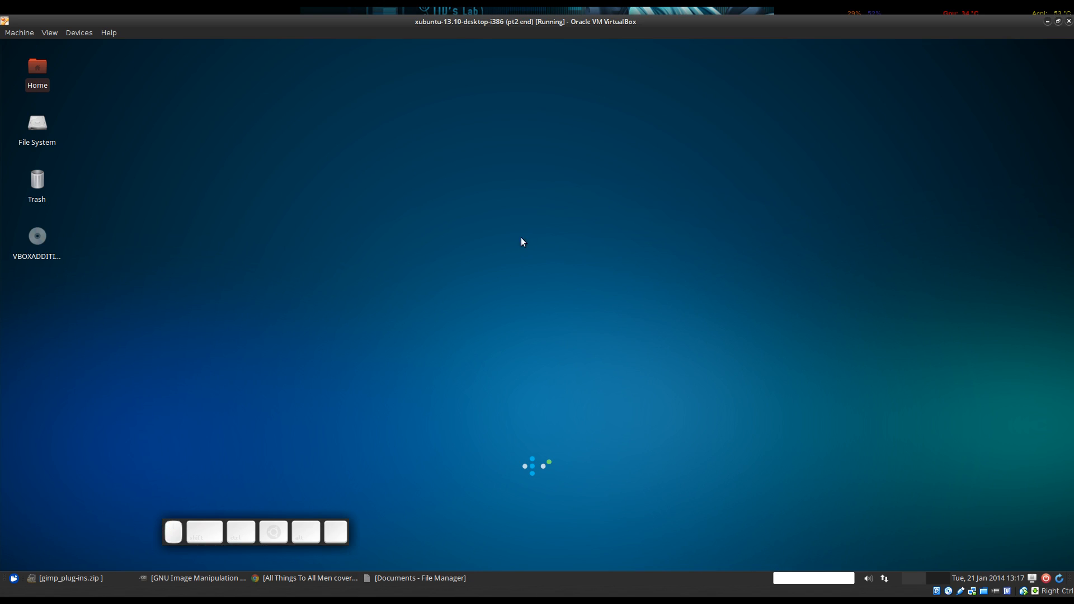
{"action": "left_click", "coordinate": [200, 577]}
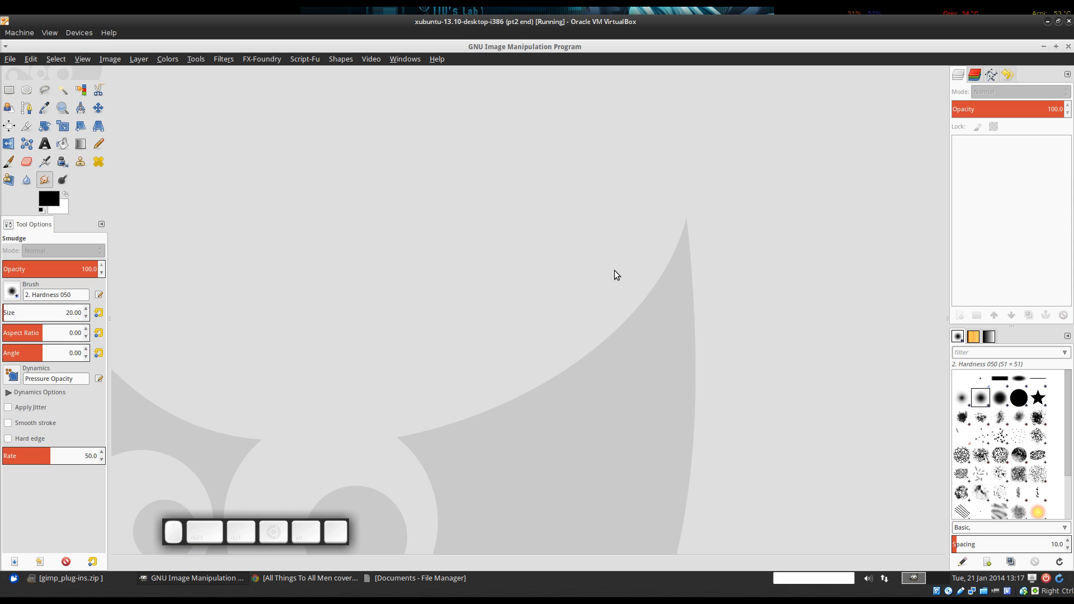
{"action": "key", "text": "ctrl+shift+v"}
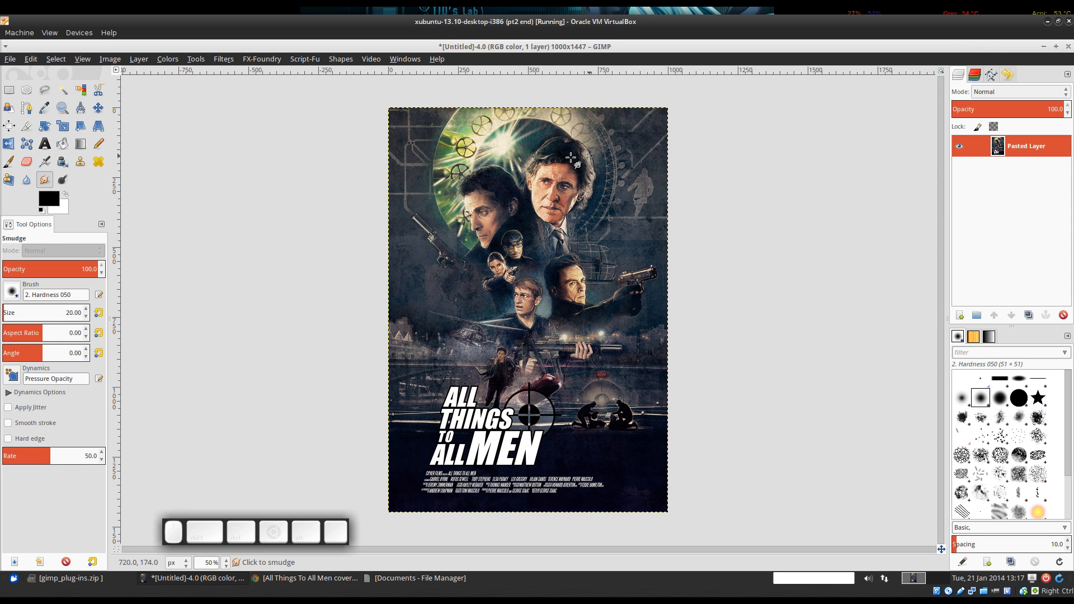
Hide the layer boundary outline around the pasted poster.
{"action": "mouse_move", "coordinate": [555, 163]}
{"action": "left_mouse_down"}
{"action": "mouse_move", "coordinate": [558, 209]}
{"action": "mouse_move", "coordinate": [558, 167]}
{"action": "left_mouse_up"}
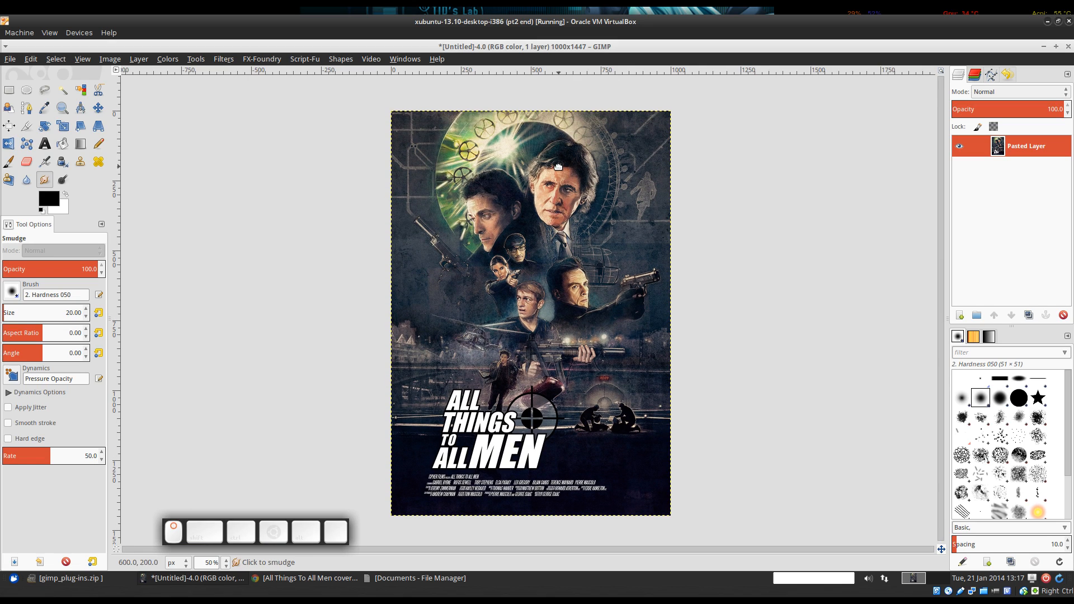
{"action": "left_click", "coordinate": [81, 59]}
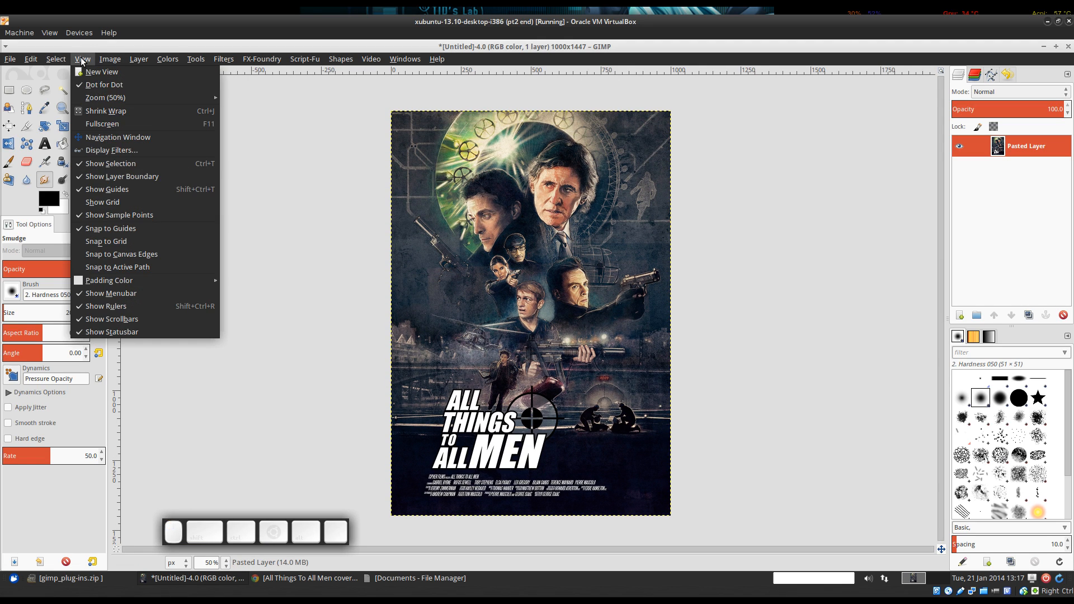
{"action": "left_click", "coordinate": [110, 177]}
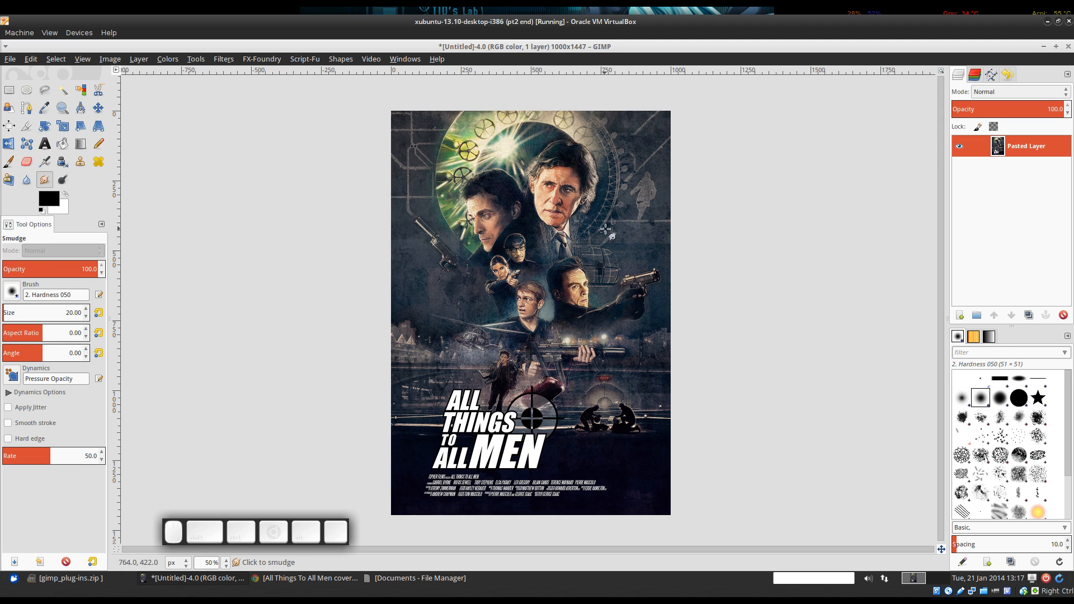
{"action": "left_click_drag", "start_coordinate": [586, 232], "coordinate": [597, 232]}
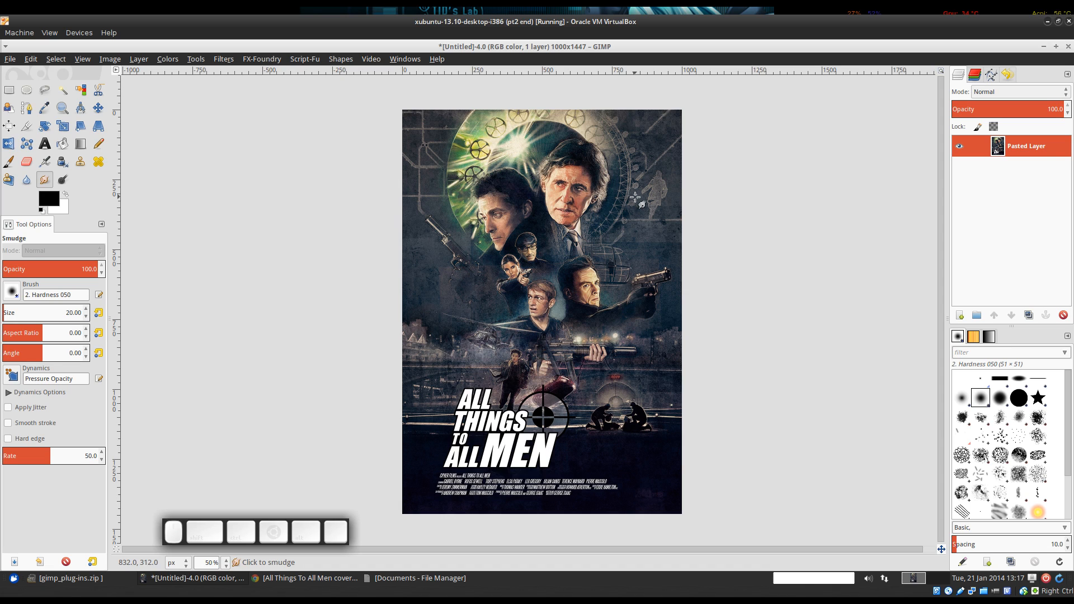
{"action": "left_click_drag", "start_coordinate": [612, 231], "coordinate": [616, 236]}
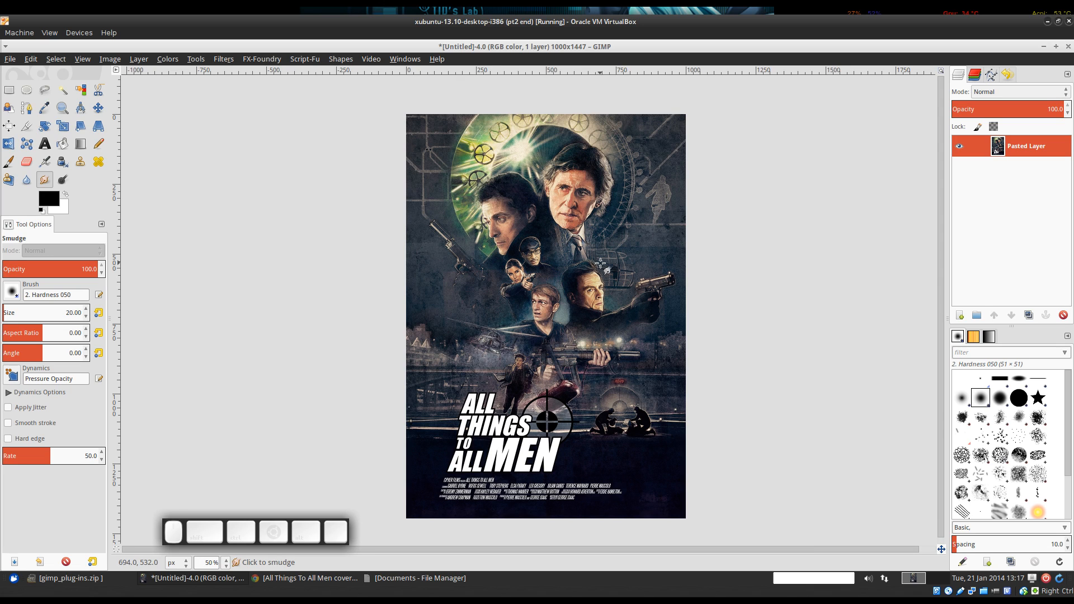
{"action": "mouse_move", "coordinate": [592, 253]}
{"action": "left_mouse_down"}
{"action": "mouse_move", "coordinate": [593, 267]}
{"action": "mouse_move", "coordinate": [590, 230]}
{"action": "mouse_move", "coordinate": [604, 227]}
{"action": "left_mouse_up"}
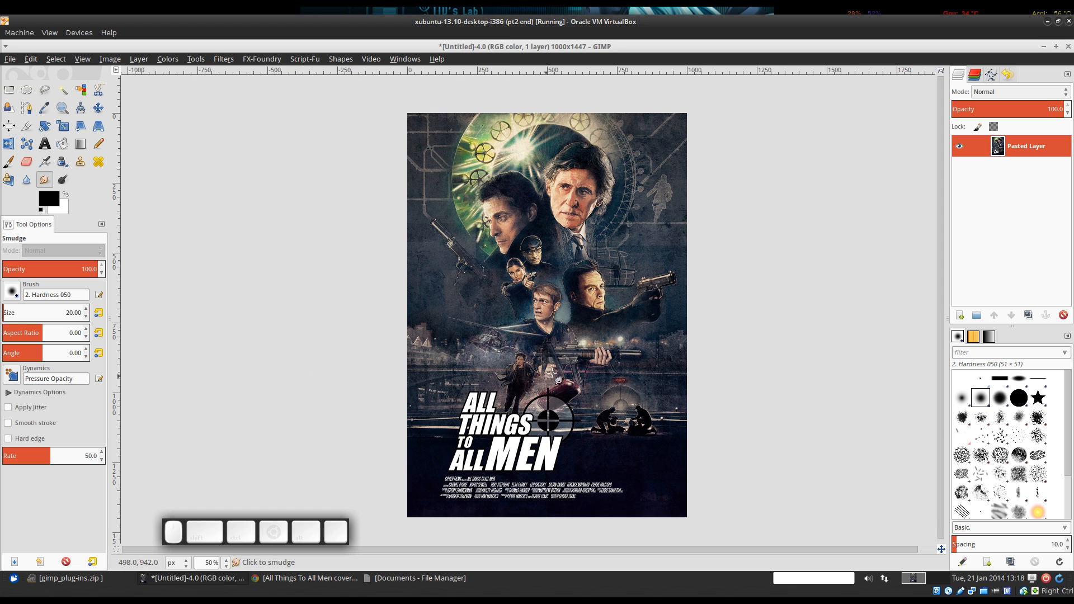
{"action": "left_click_drag", "start_coordinate": [555, 371], "coordinate": [550, 380]}
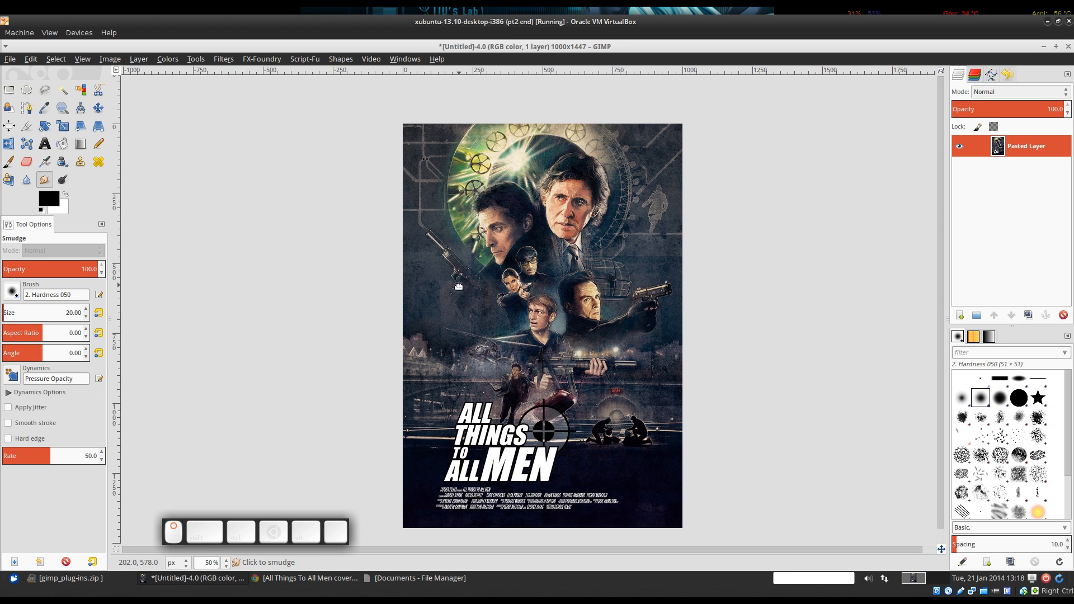
{"action": "left_click_drag", "start_coordinate": [458, 286], "coordinate": [456, 291]}
Set the Crop tool's fixed aspect ratio to 500:713.
{"action": "key", "text": "shift+c"}
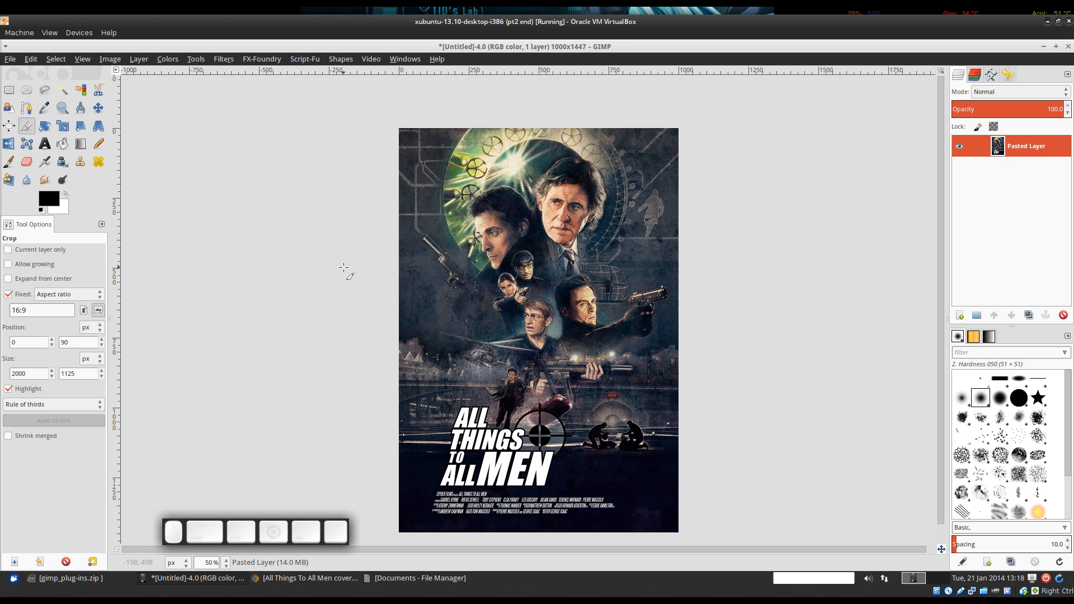
{"action": "left_click_drag", "start_coordinate": [344, 268], "coordinate": [328, 290]}
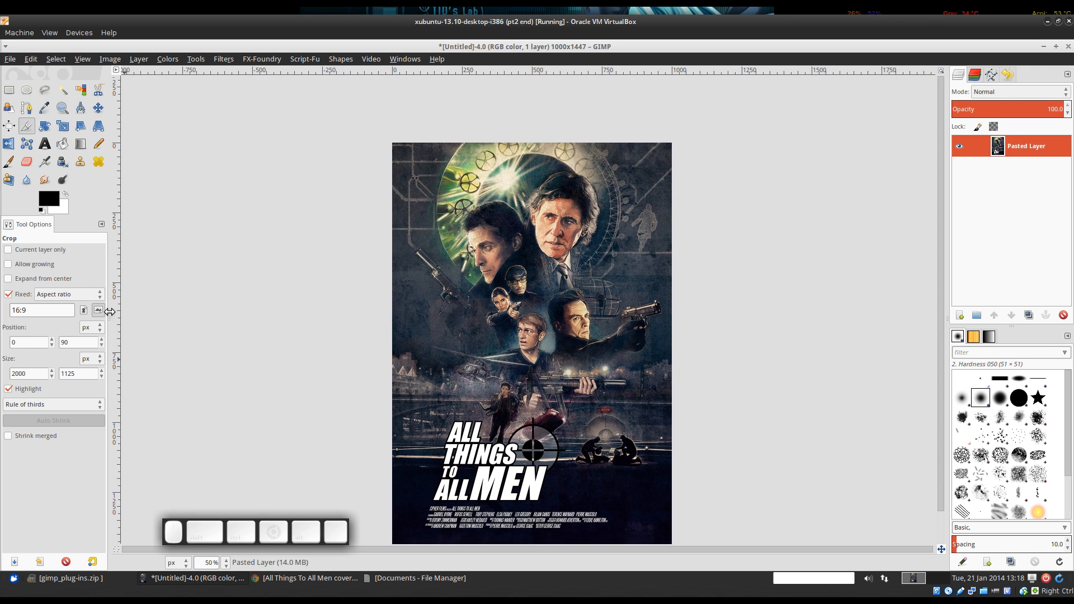
{"action": "double_click", "coordinate": [16, 310]}
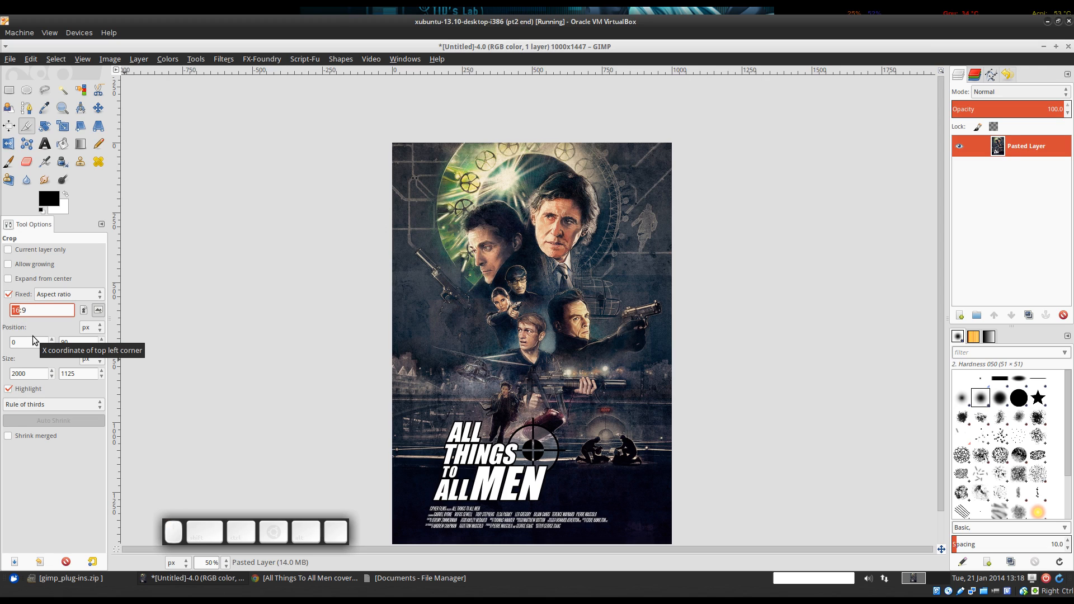
{"action": "type", "text": "500"}
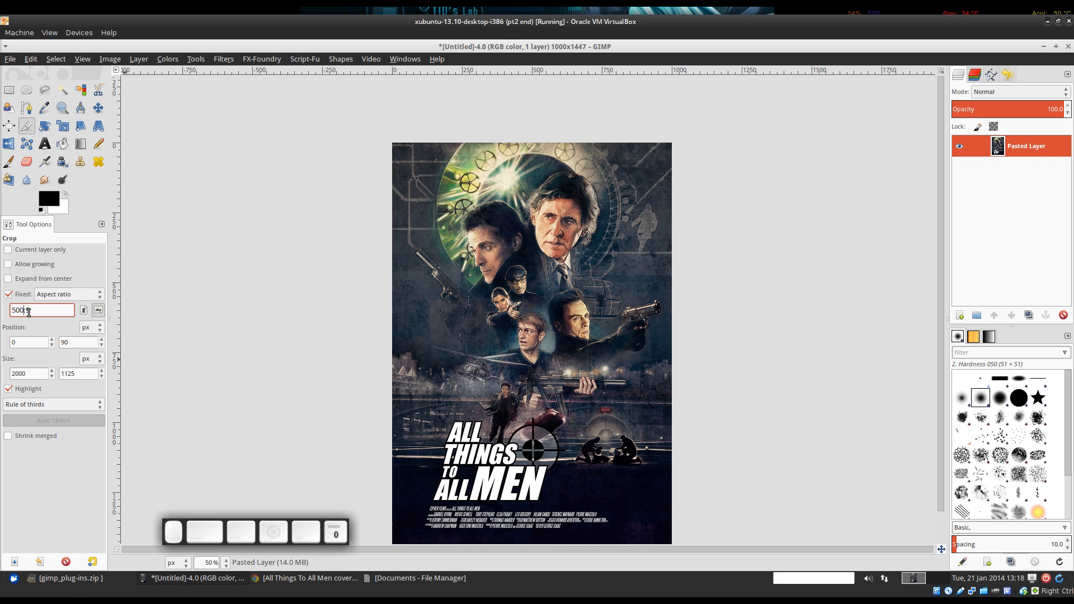
{"action": "left_click_drag", "start_coordinate": [25, 310], "coordinate": [43, 310]}
{"action": "type", "text": "713"}
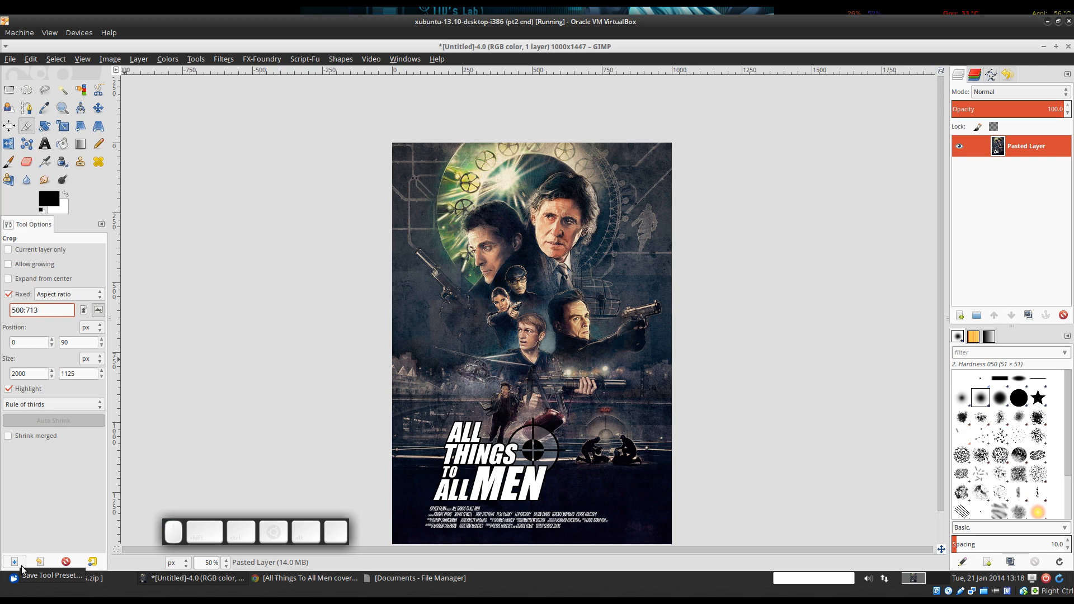
Save the current crop options as a tool preset named FA Poster.
{"action": "left_click_drag", "start_coordinate": [16, 567], "coordinate": [58, 530]}
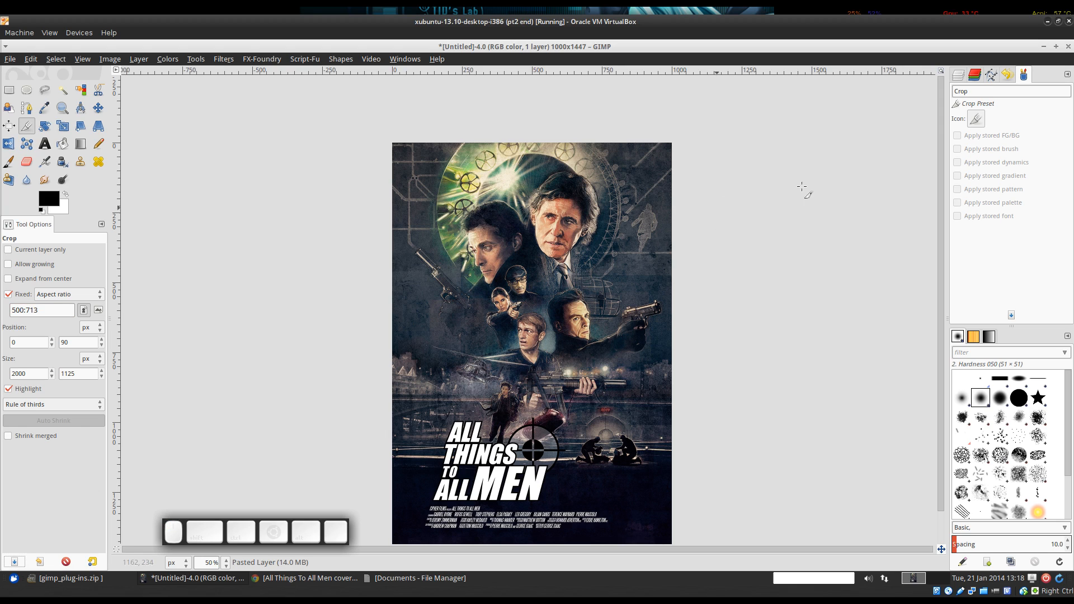
{"action": "double_click", "coordinate": [984, 91]}
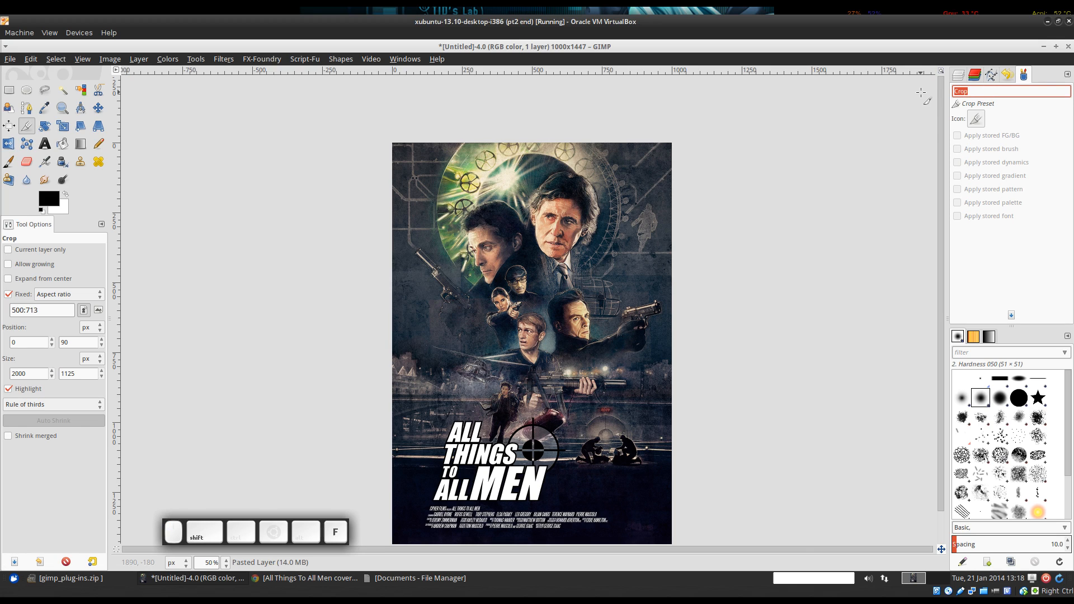
{"action": "type", "text": "FA Poster"}
{"action": "left_click", "coordinate": [1011, 315]}
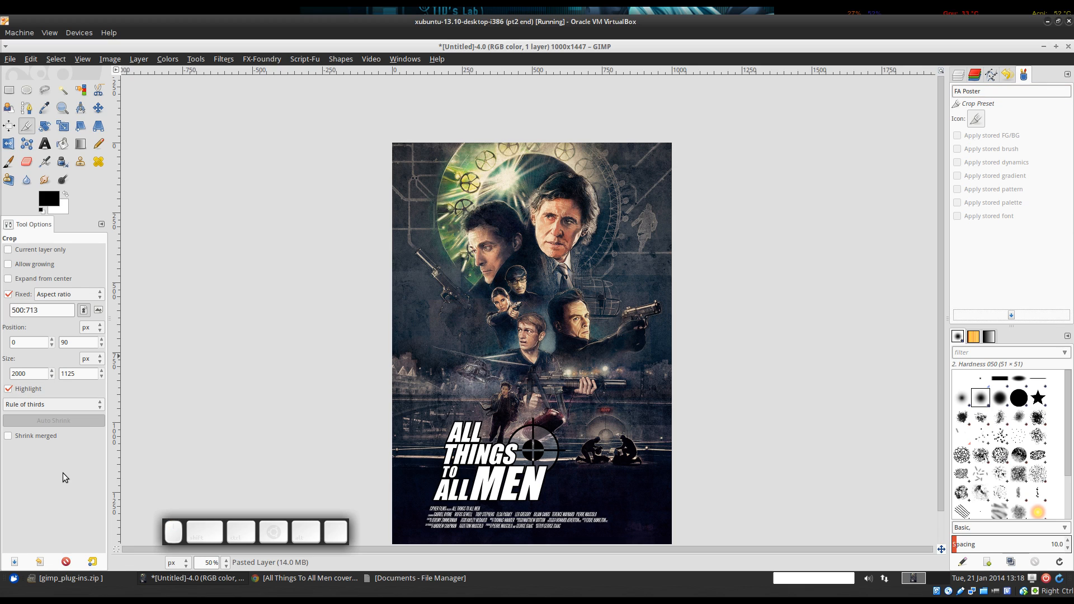
Load the Crop 16:9 preset, disable Allow growing, and mark a full-width 1000 × 563 px crop area across the middle of the poster.
{"action": "left_click", "coordinate": [40, 562]}
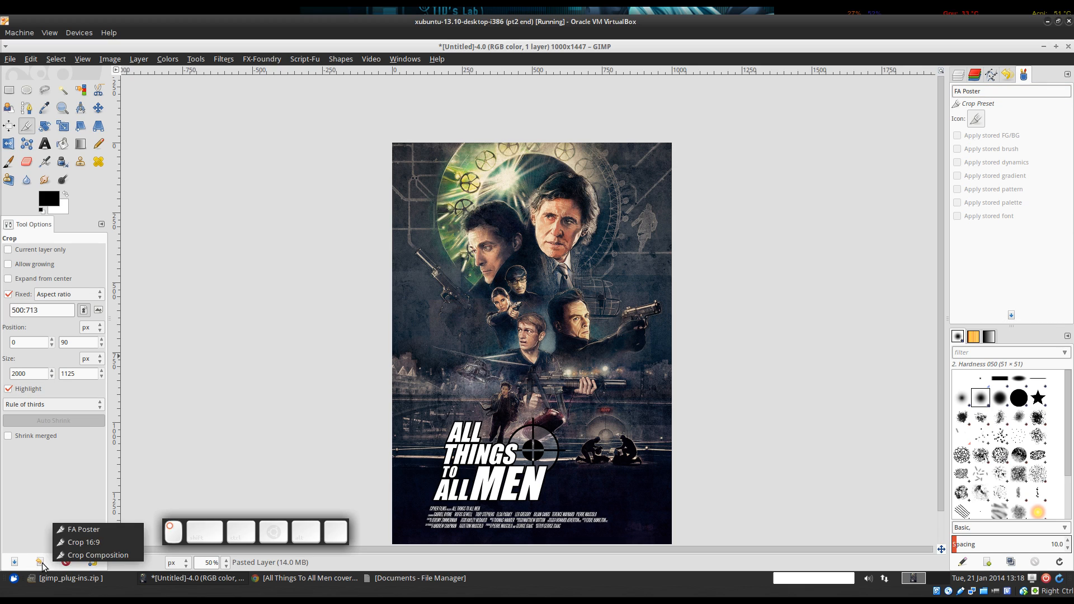
{"action": "left_click", "coordinate": [69, 545]}
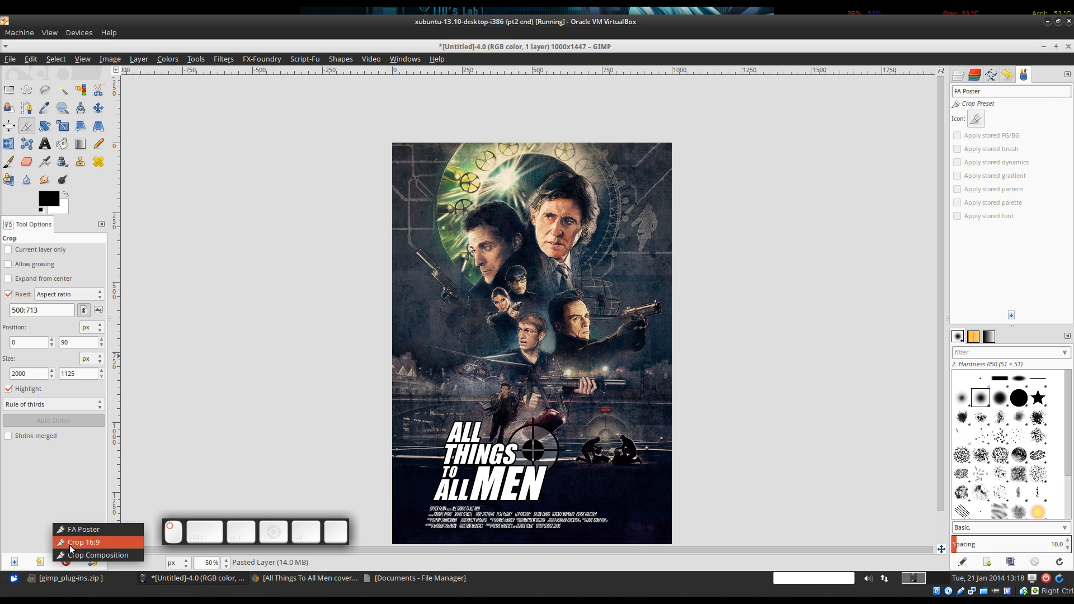
{"action": "left_click_drag", "start_coordinate": [345, 190], "coordinate": [548, 403]}
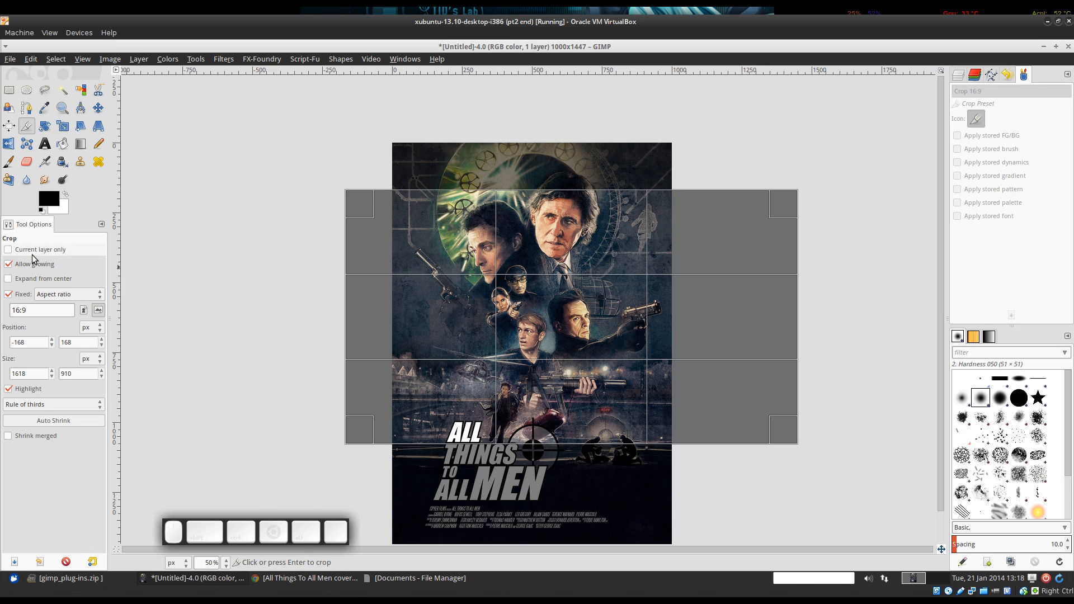
{"action": "left_click", "coordinate": [33, 264]}
{"action": "left_click_drag", "start_coordinate": [364, 156], "coordinate": [700, 379]}
{"action": "left_click_drag", "start_coordinate": [532, 228], "coordinate": [532, 323]}
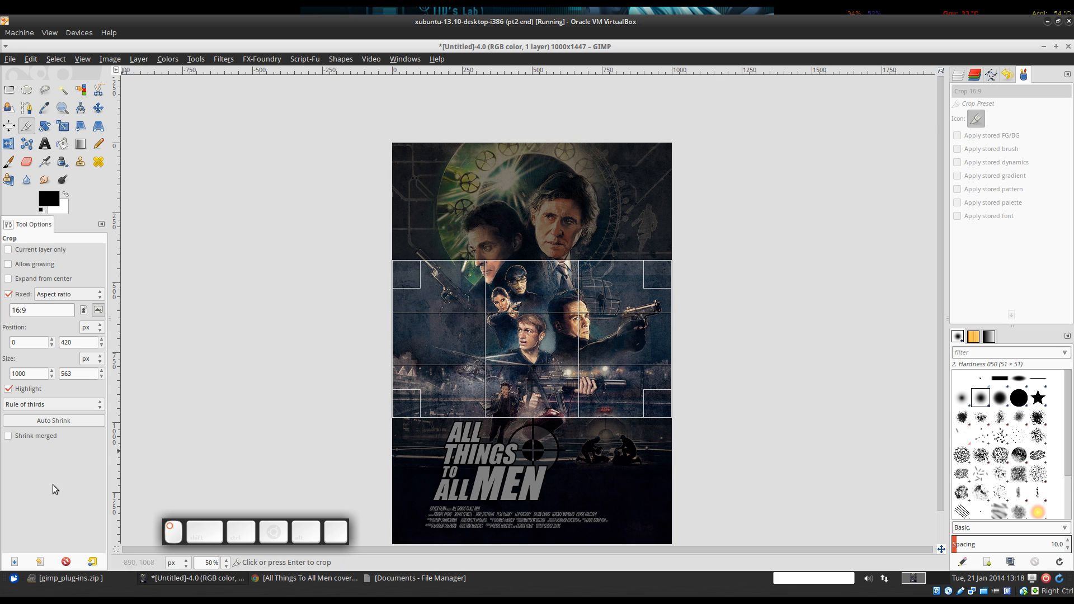
Load the FA Poster preset and crop the poster to 1000 × 1426 px starting at its top-left corner.
{"action": "left_click", "coordinate": [40, 561]}
{"action": "left_click", "coordinate": [70, 529]}
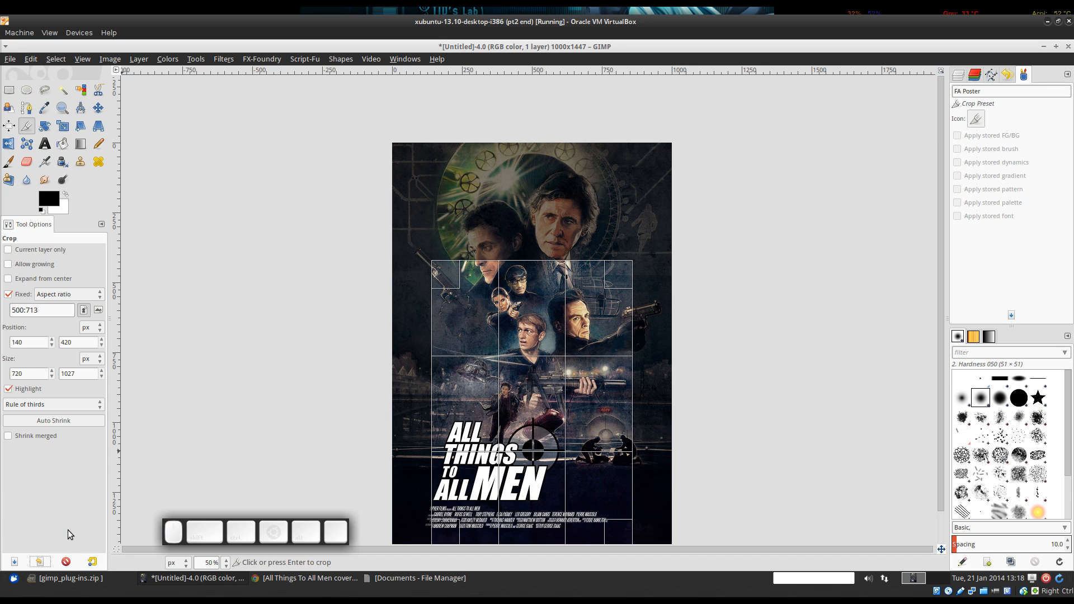
{"action": "left_click_drag", "start_coordinate": [365, 142], "coordinate": [909, 491]}
{"action": "mouse_move", "coordinate": [746, 323]}
{"action": "left_mouse_down"}
{"action": "mouse_move", "coordinate": [757, 302]}
{"action": "mouse_move", "coordinate": [760, 314]}
{"action": "left_mouse_up"}
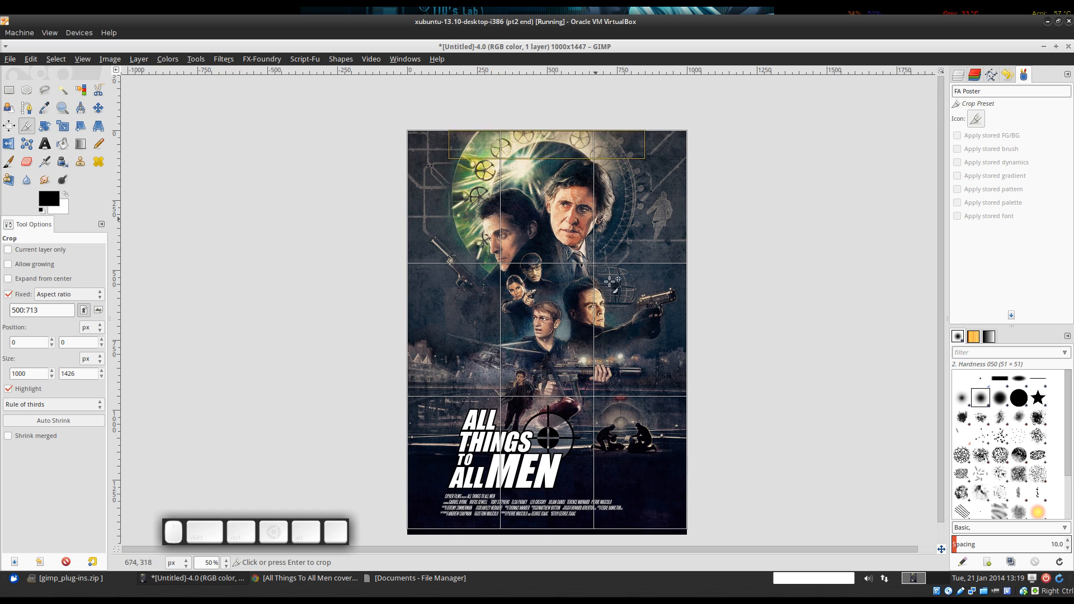
{"action": "mouse_move", "coordinate": [627, 397]}
{"action": "left_mouse_down"}
{"action": "mouse_move", "coordinate": [613, 324]}
{"action": "mouse_move", "coordinate": [627, 389]}
{"action": "left_mouse_up"}
{"action": "left_click_drag", "start_coordinate": [532, 187], "coordinate": [552, 123]}
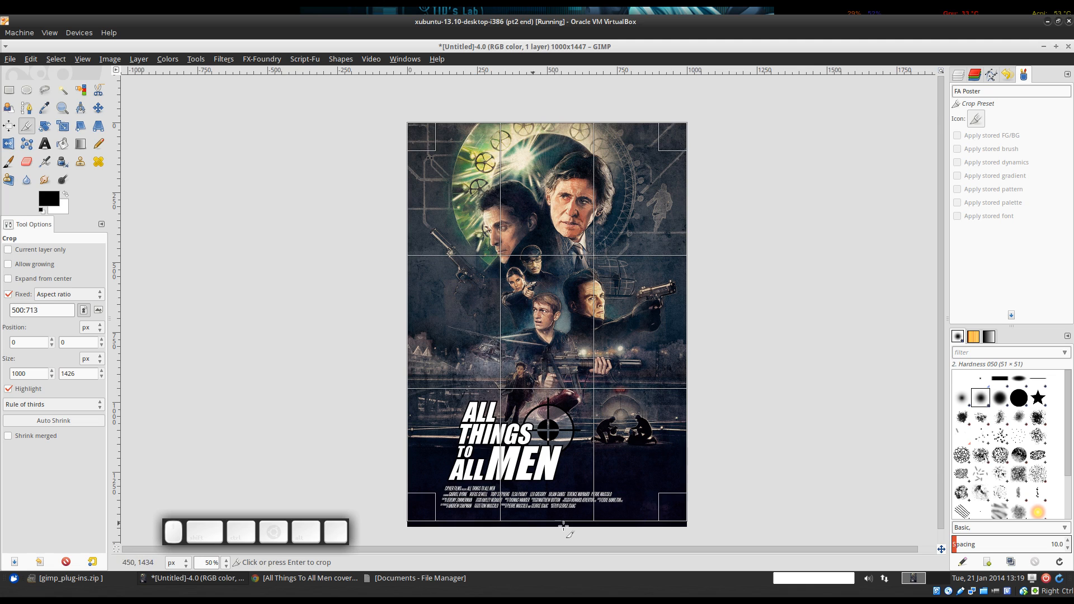
{"action": "left_click", "coordinate": [553, 325]}
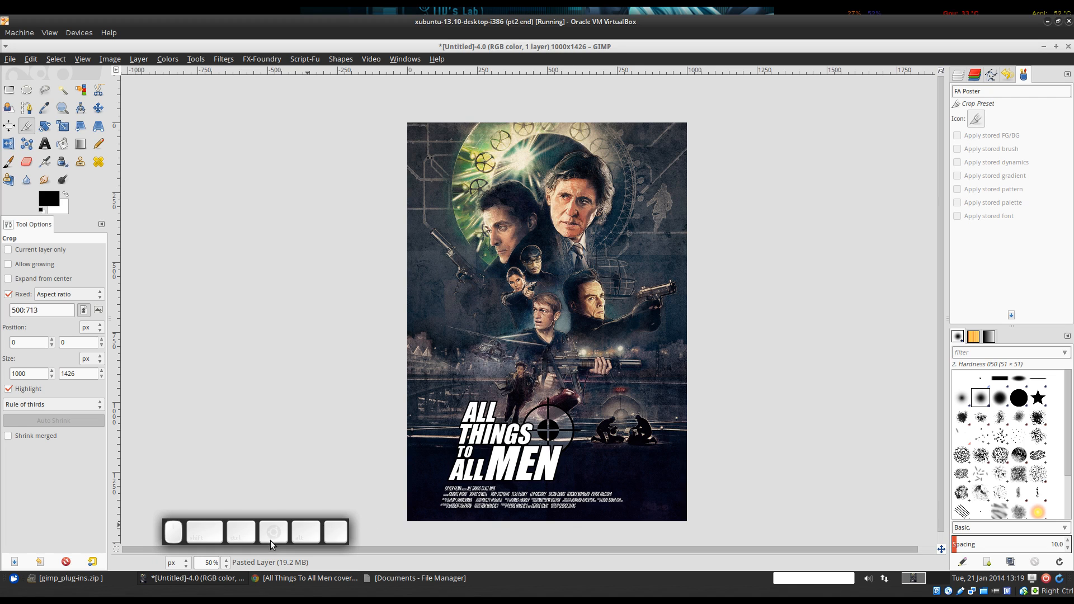
Examine the cropped poster at 100% zoom, from the faces down to the title and credits.
{"action": "left_click_drag", "start_coordinate": [258, 524], "coordinate": [95, 524]}
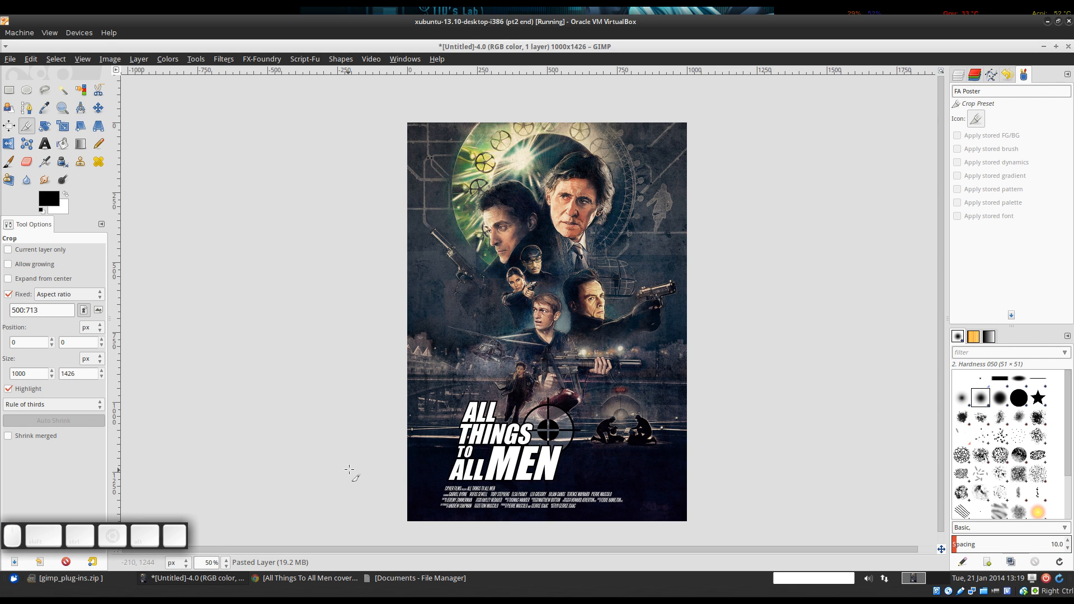
{"action": "scroll", "coordinate": [579, 521], "scroll_direction": "up", "scroll_amount": 2}
{"action": "scroll", "coordinate": [576, 506], "scroll_direction": "down", "scroll_amount": 2}
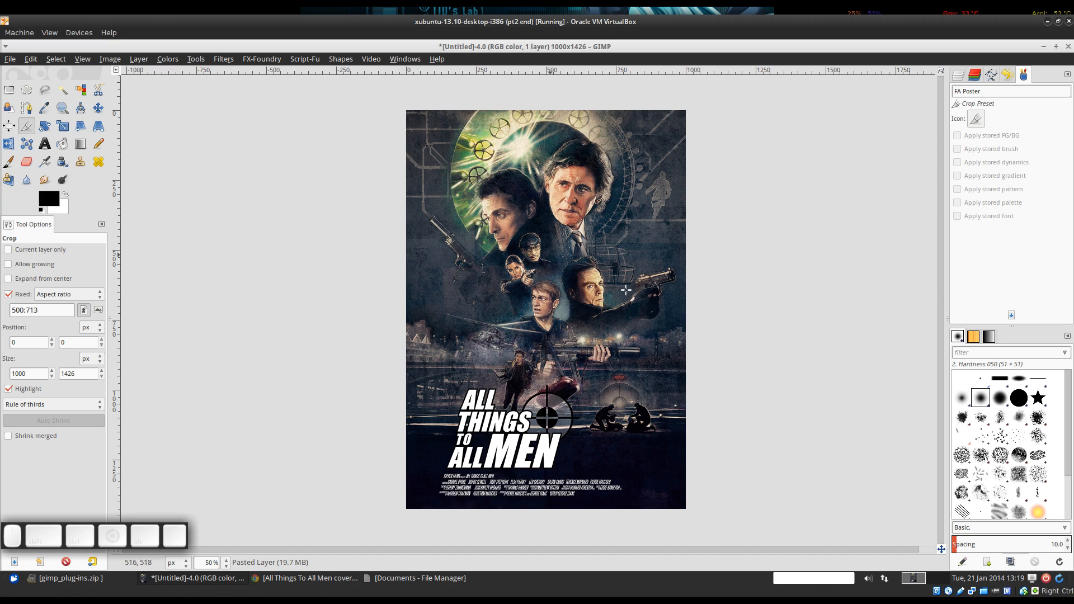
{"action": "left_click_drag", "start_coordinate": [593, 187], "coordinate": [586, 195]}
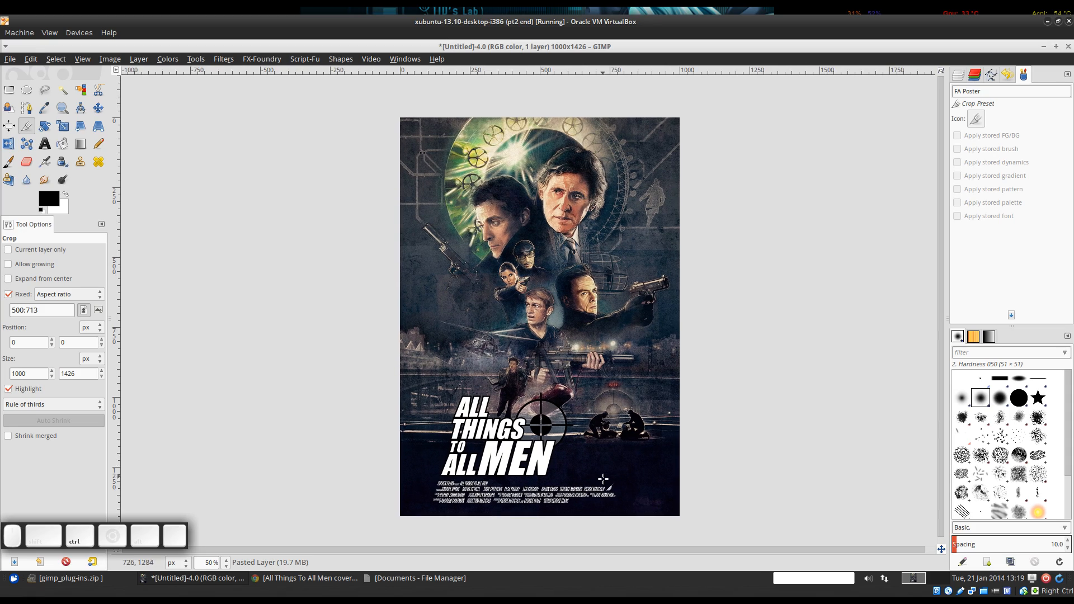
{"action": "scroll", "coordinate": [603, 479], "scroll_direction": "up", "scroll_amount": 3}
{"action": "scroll", "coordinate": [623, 418], "scroll_direction": "down", "scroll_amount": 2}
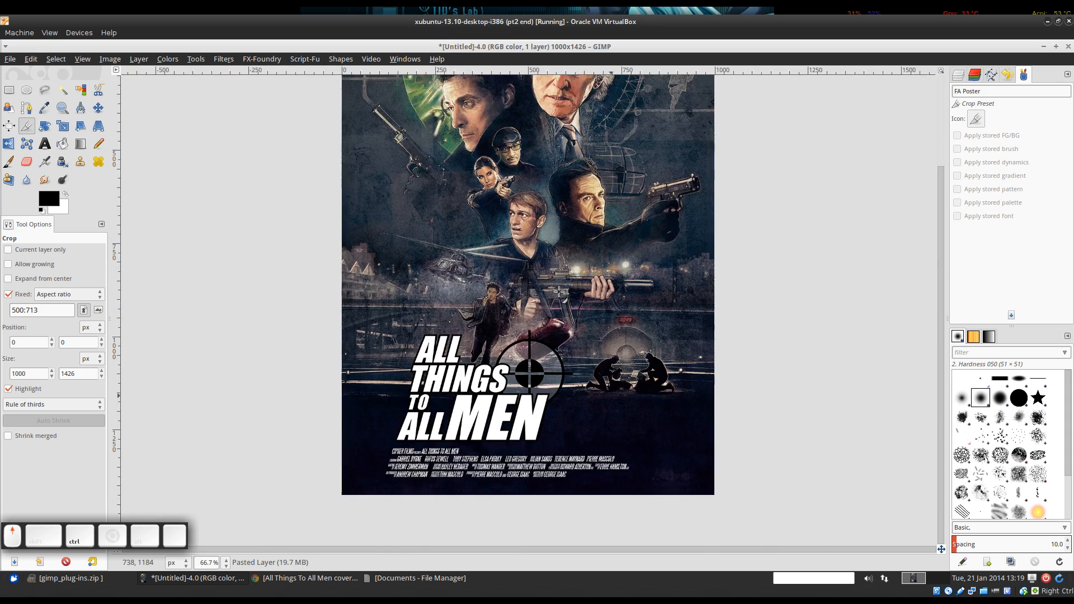
{"action": "scroll", "coordinate": [559, 290], "scroll_direction": "up", "scroll_amount": 1}
{"action": "left_click_drag", "start_coordinate": [559, 291], "coordinate": [585, 509]}
{"action": "left_click_drag", "start_coordinate": [528, 156], "coordinate": [528, 293]}
{"action": "left_click_drag", "start_coordinate": [683, 305], "coordinate": [670, 312]}
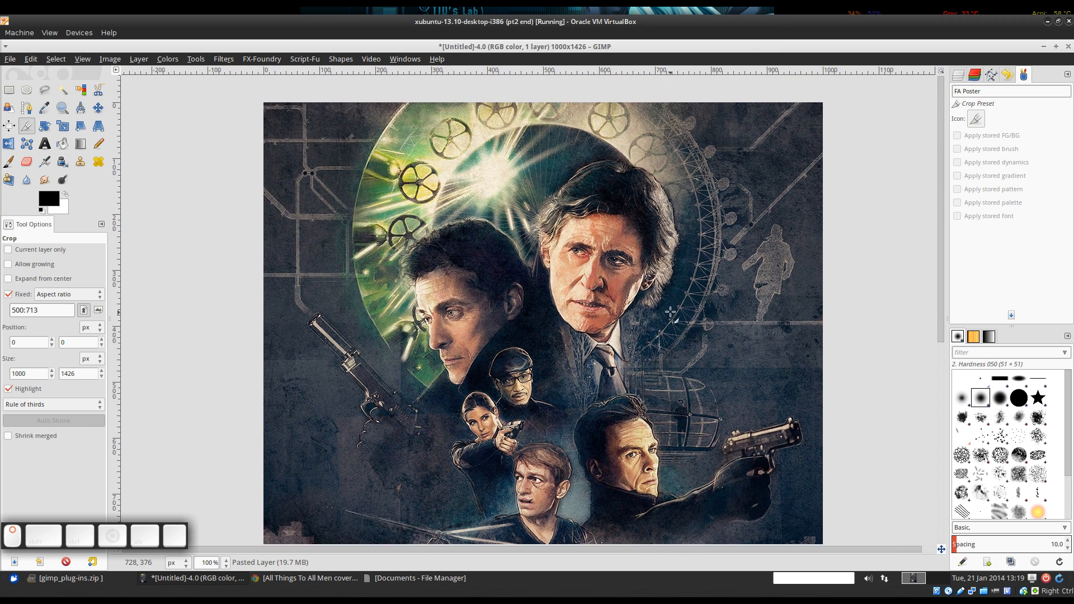
{"action": "scroll", "coordinate": [506, 462], "scroll_direction": "down", "scroll_amount": 3}
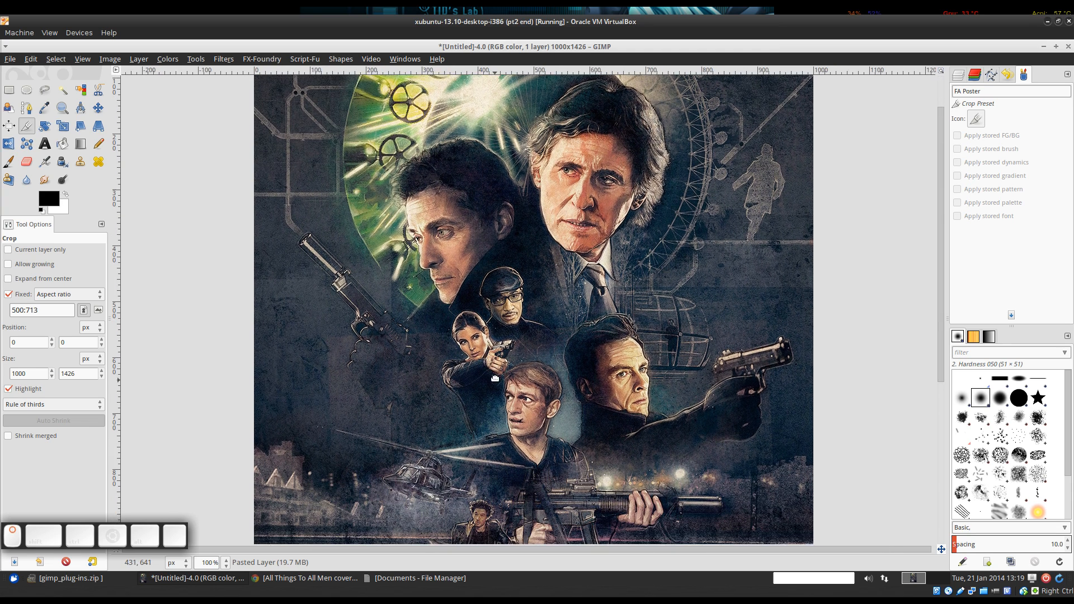
{"action": "scroll", "coordinate": [531, 392], "scroll_direction": "down", "scroll_amount": 7}
{"action": "scroll", "coordinate": [523, 330], "scroll_direction": "down", "scroll_amount": 2}
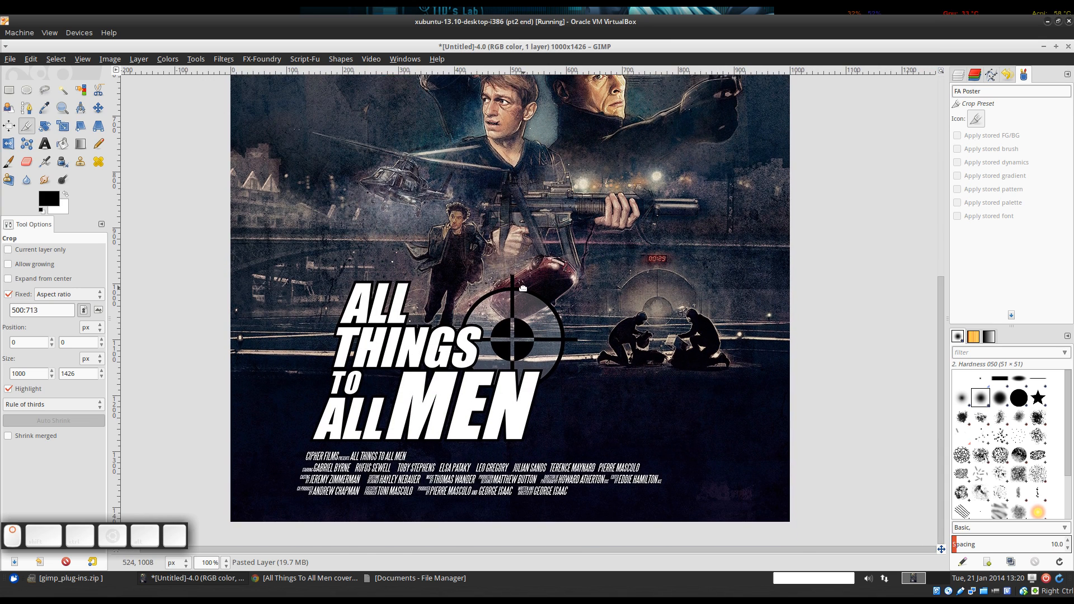
Examine the title, credits and dark lower area of the cropped poster at 100% and 150% zoom.
{"action": "scroll", "coordinate": [629, 369], "scroll_direction": "down", "scroll_amount": 4}
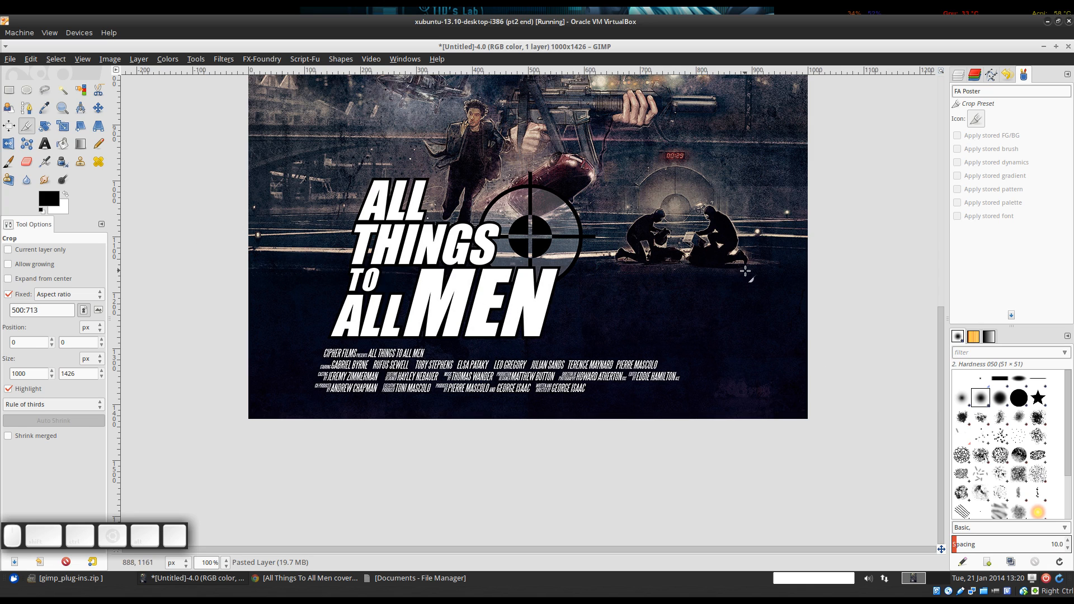
{"action": "mouse_move", "coordinate": [745, 275]}
{"action": "left_mouse_down"}
{"action": "mouse_move", "coordinate": [788, 586]}
{"action": "mouse_move", "coordinate": [632, 221]}
{"action": "mouse_move", "coordinate": [717, 262]}
{"action": "mouse_move", "coordinate": [769, 270]}
{"action": "mouse_move", "coordinate": [761, 282]}
{"action": "left_mouse_up"}
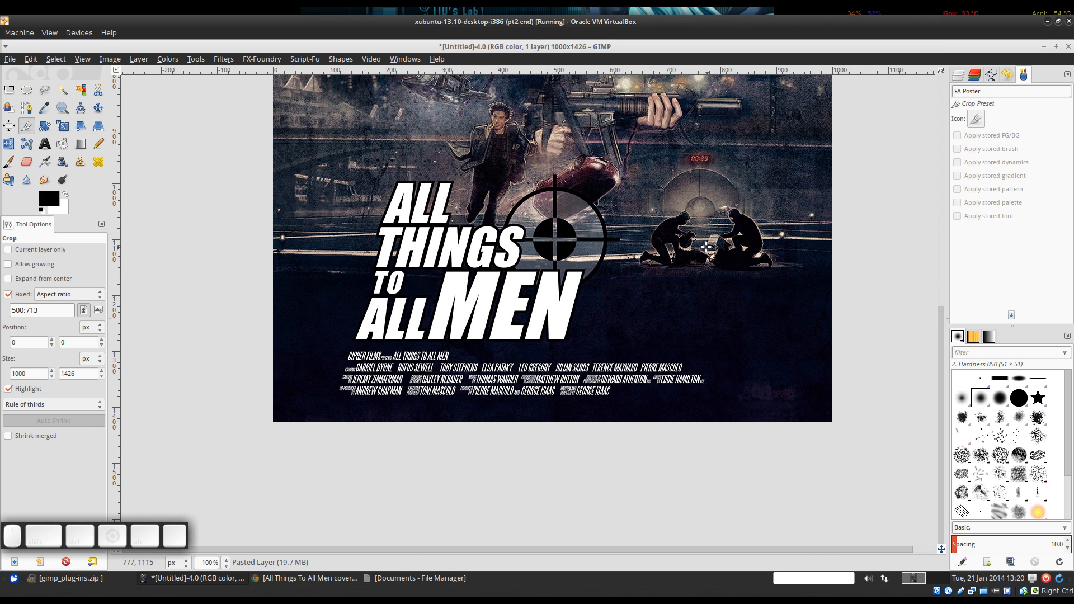
{"action": "scroll", "coordinate": [707, 247], "scroll_direction": "up", "scroll_amount": 3}
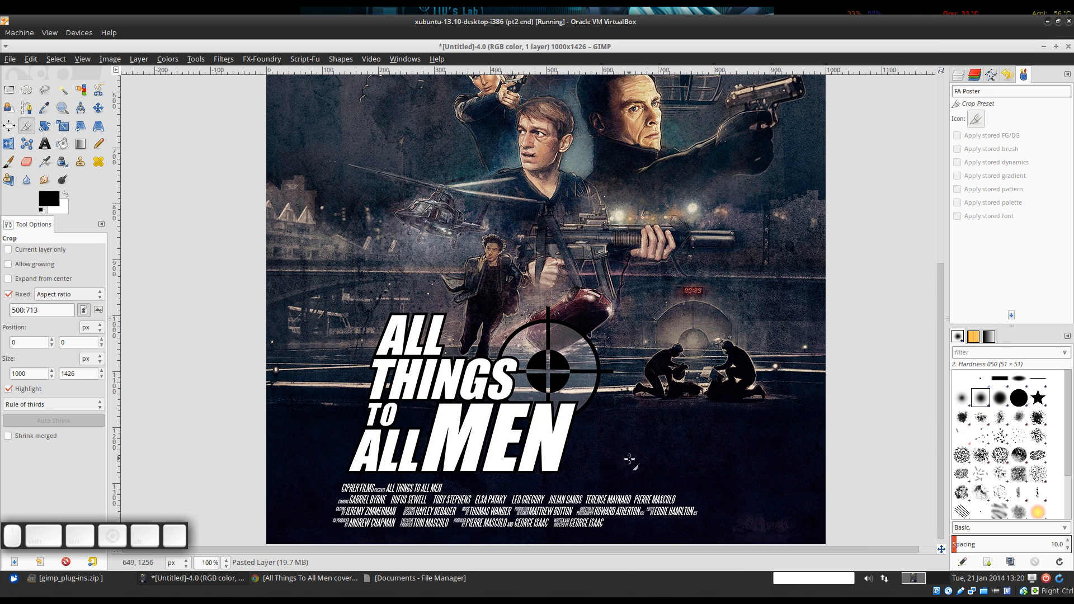
{"action": "left_click_drag", "start_coordinate": [630, 458], "coordinate": [641, 422]}
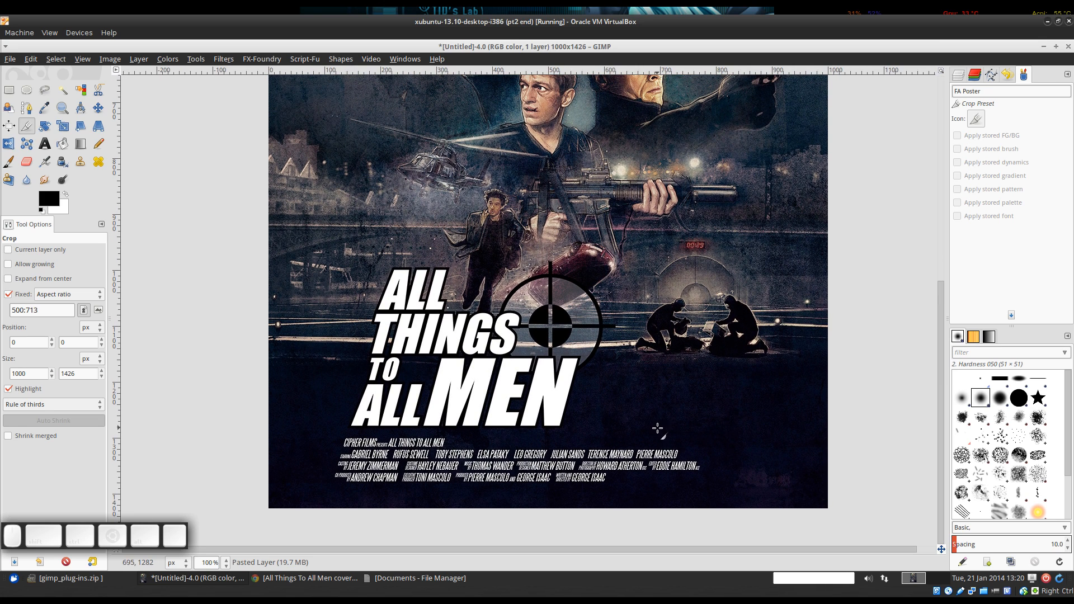
{"action": "left_click_drag", "start_coordinate": [644, 381], "coordinate": [645, 387]}
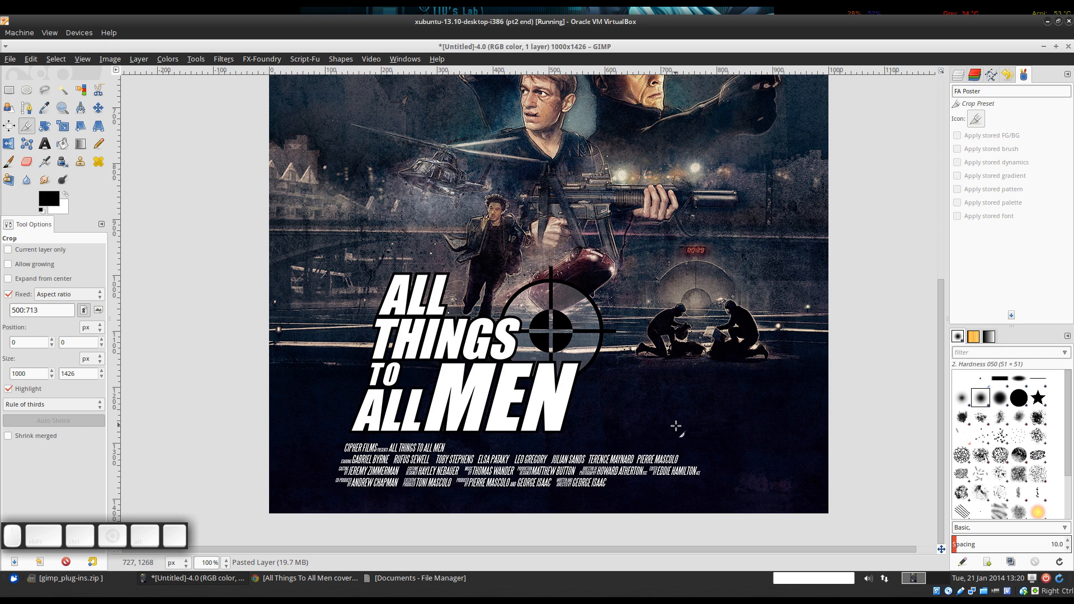
{"action": "left_click_drag", "start_coordinate": [635, 506], "coordinate": [627, 457]}
{"action": "scroll", "coordinate": [608, 467], "scroll_direction": "up", "scroll_amount": 1, "text": "ctrl"}
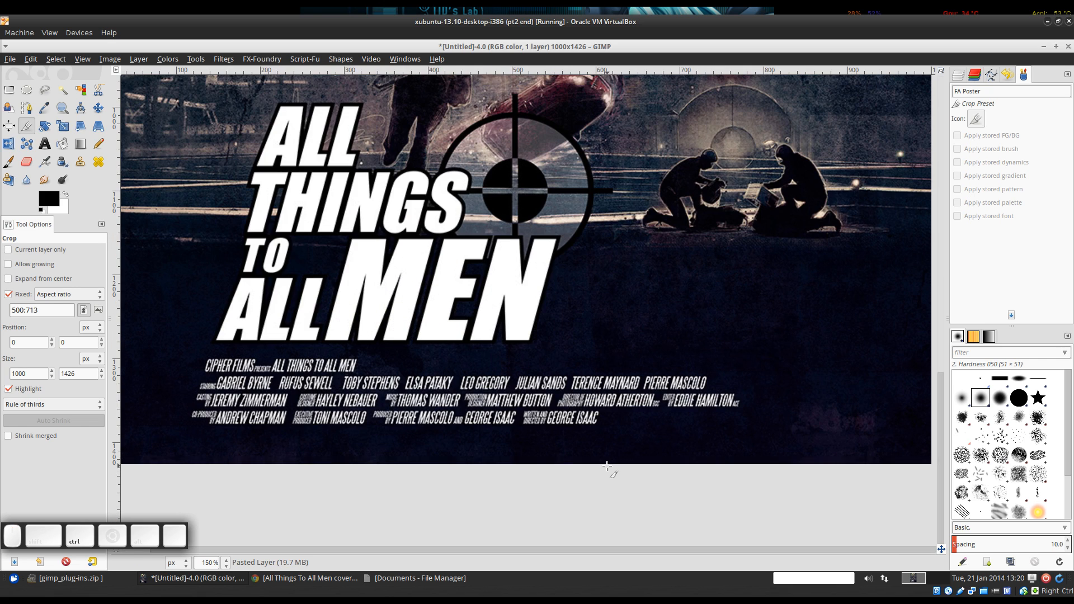
{"action": "scroll", "coordinate": [278, 425], "scroll_direction": "down", "scroll_amount": 1, "text": "ctrl"}
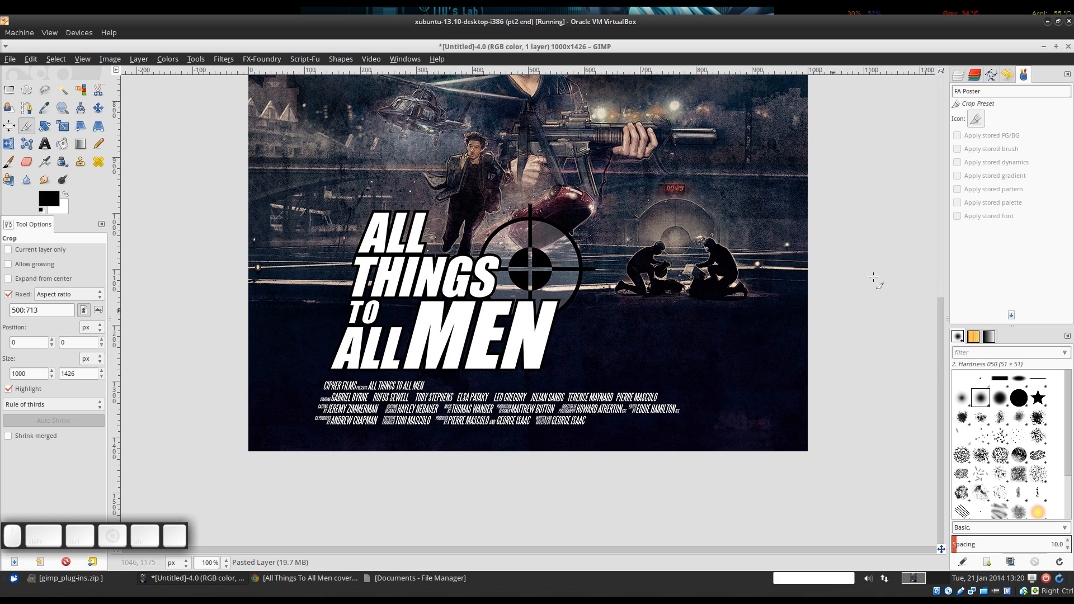
Duplicate the poster's Pasted Layer so the original stays underneath as a backup.
{"action": "left_click", "coordinate": [957, 76]}
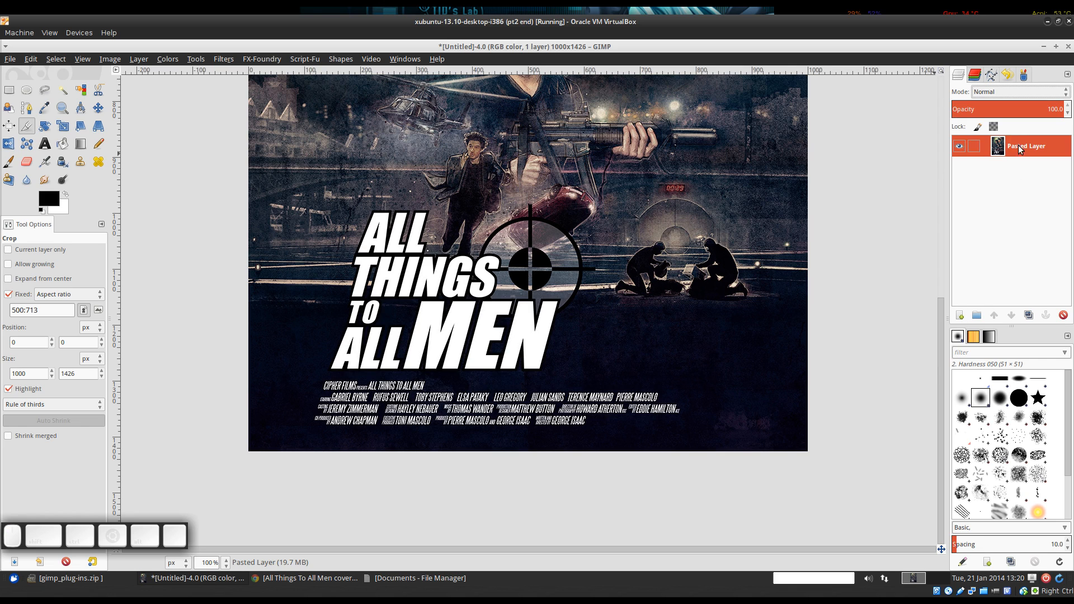
{"action": "left_click_drag", "start_coordinate": [665, 426], "coordinate": [678, 444]}
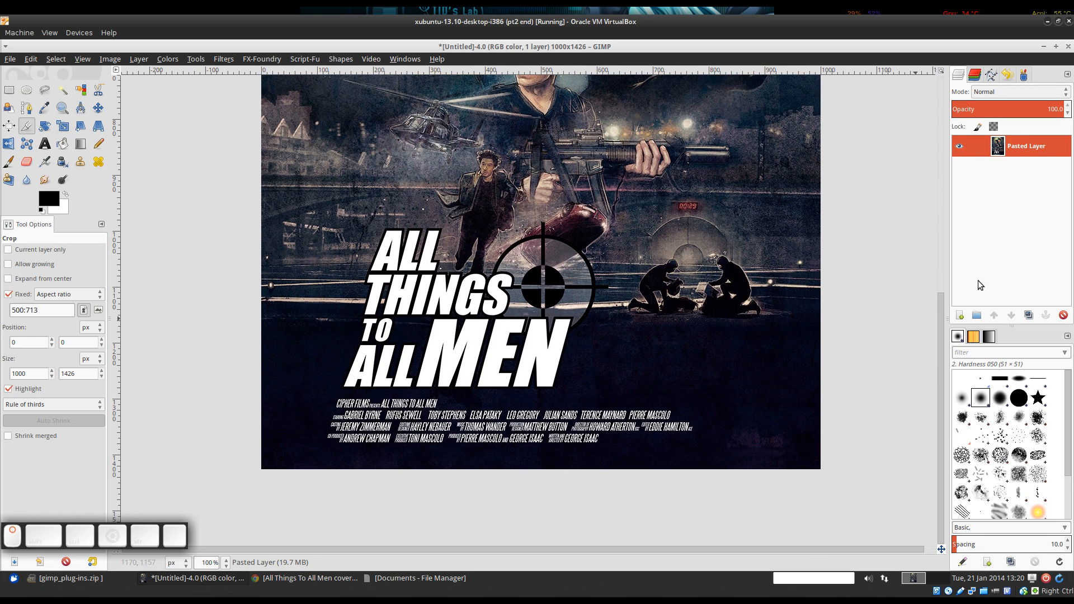
{"action": "left_click", "coordinate": [1032, 148]}
{"action": "key", "text": "ctrl+shift+d"}
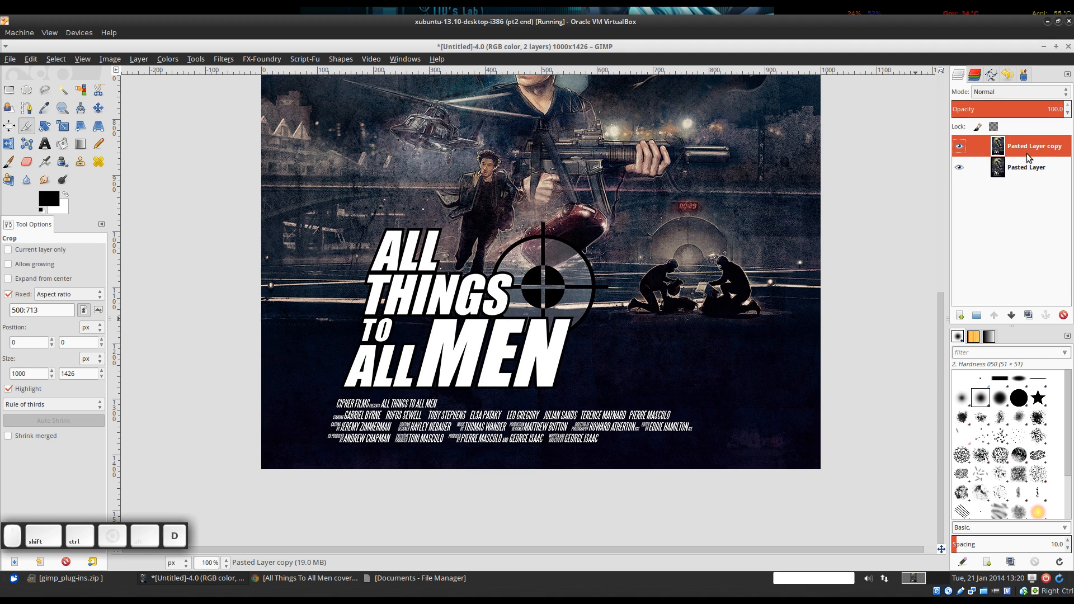
Save the poster image as attam-poster.xcf in the Documents folder.
{"action": "left_click_drag", "start_coordinate": [682, 234], "coordinate": [688, 333]}
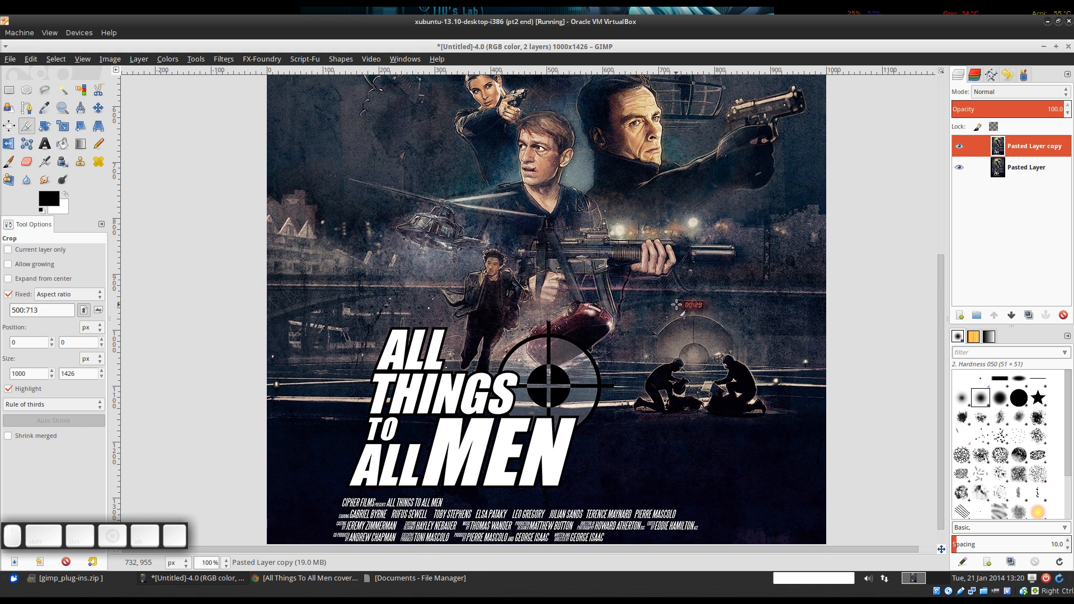
{"action": "scroll", "coordinate": [688, 334], "scroll_direction": "down", "scroll_amount": 2}
{"action": "scroll", "coordinate": [674, 304], "scroll_direction": "up", "scroll_amount": 1}
{"action": "scroll", "coordinate": [673, 304], "scroll_direction": "down", "scroll_amount": 1}
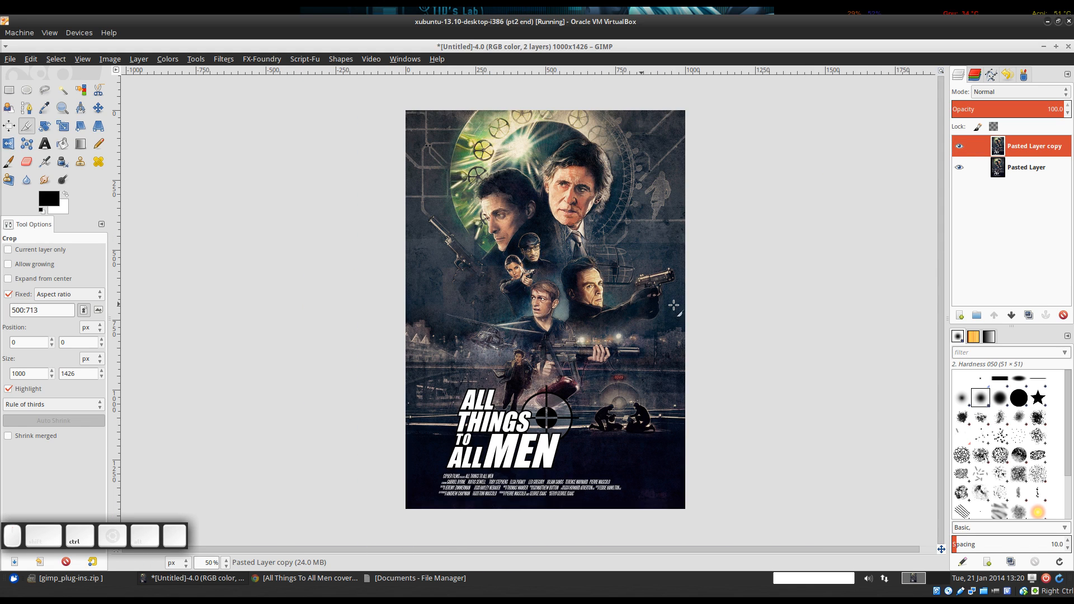
{"action": "key", "text": "ctrl+s"}
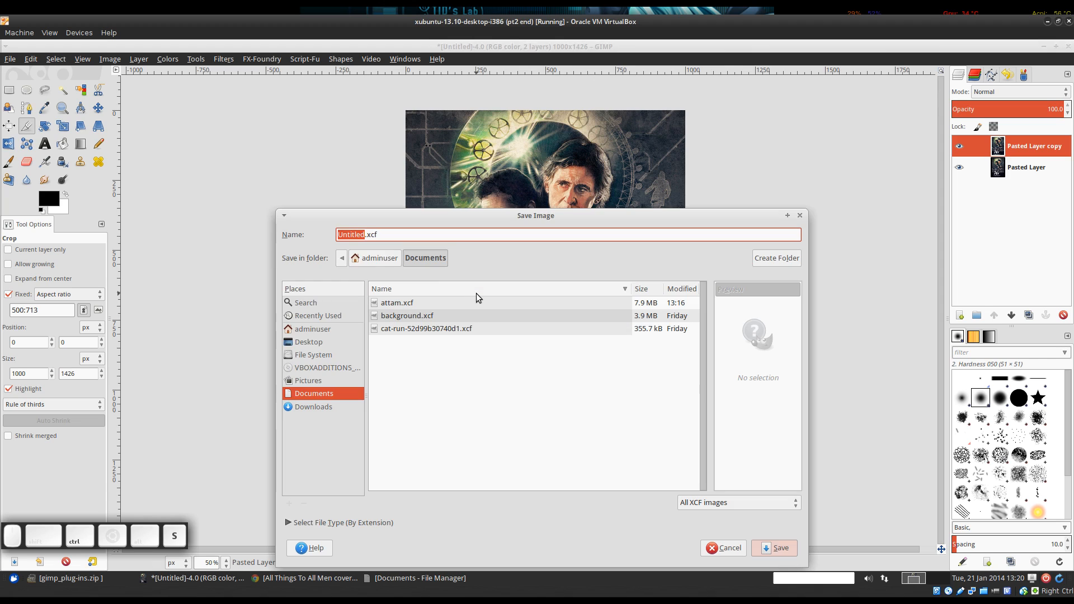
{"action": "left_click", "coordinate": [394, 304]}
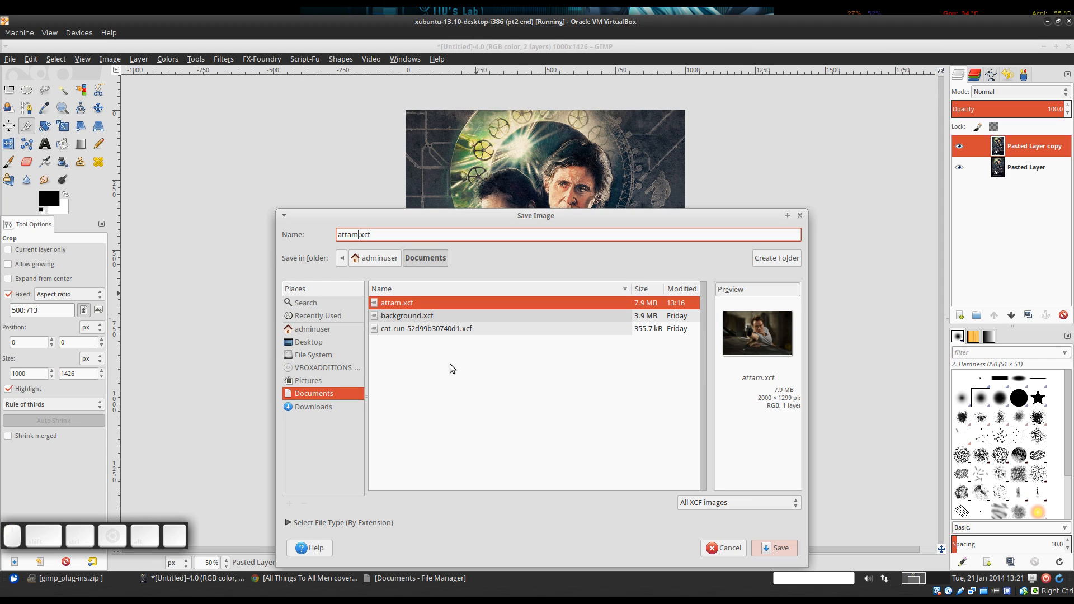
{"action": "type", "text": "-"}
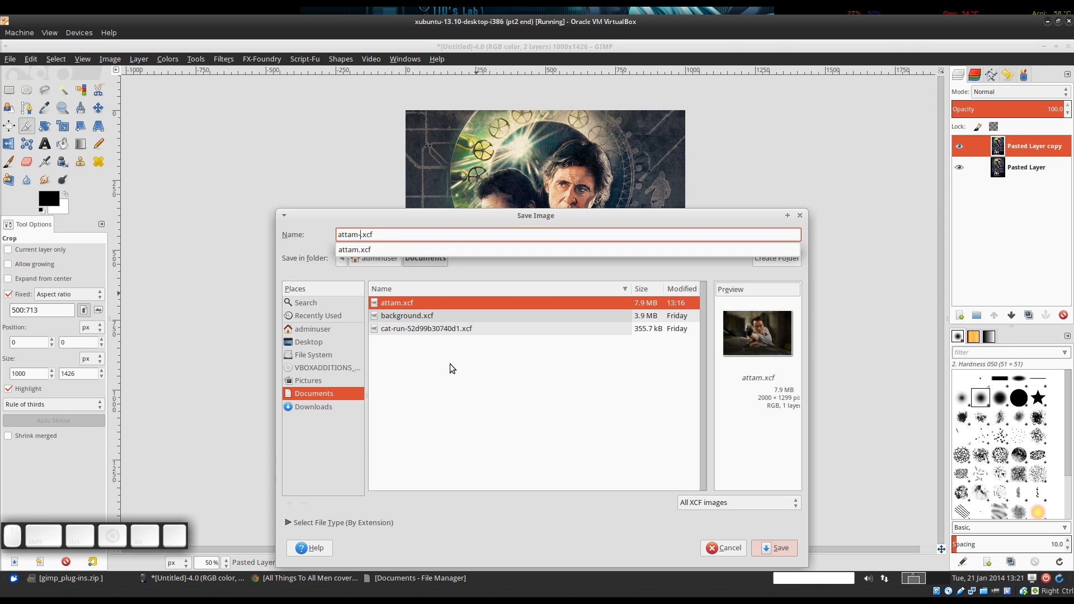
{"action": "type", "text": "poster"}
{"action": "key", "text": "Return"}
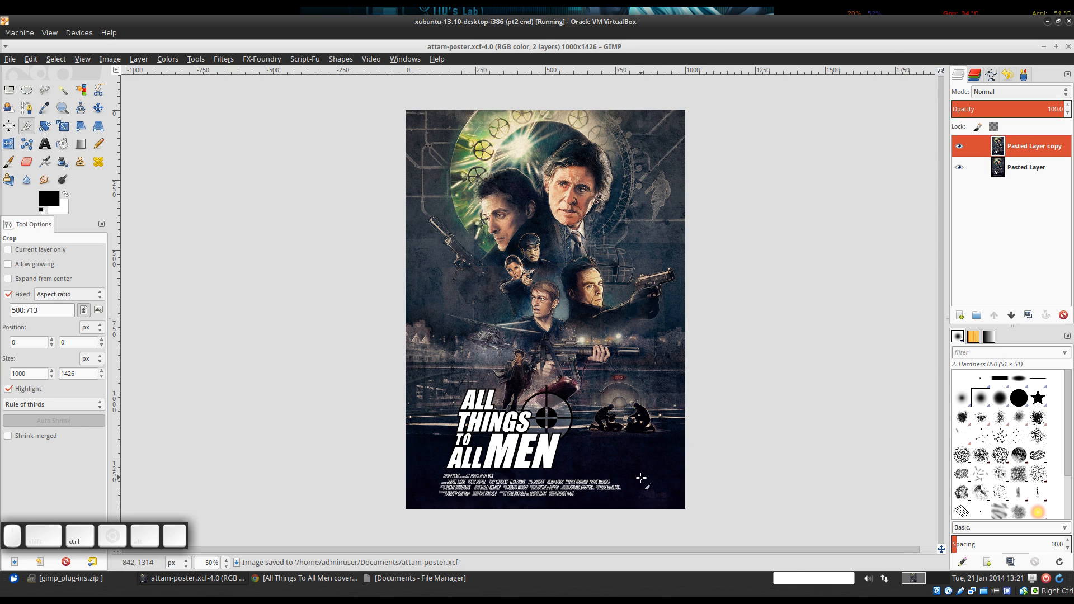
Hide the original Pasted Layer beneath its duplicate.
{"action": "scroll", "coordinate": [638, 475], "scroll_direction": "up", "scroll_amount": 1, "text": "ctrl"}
{"action": "left_click_drag", "start_coordinate": [599, 338], "coordinate": [580, 366]}
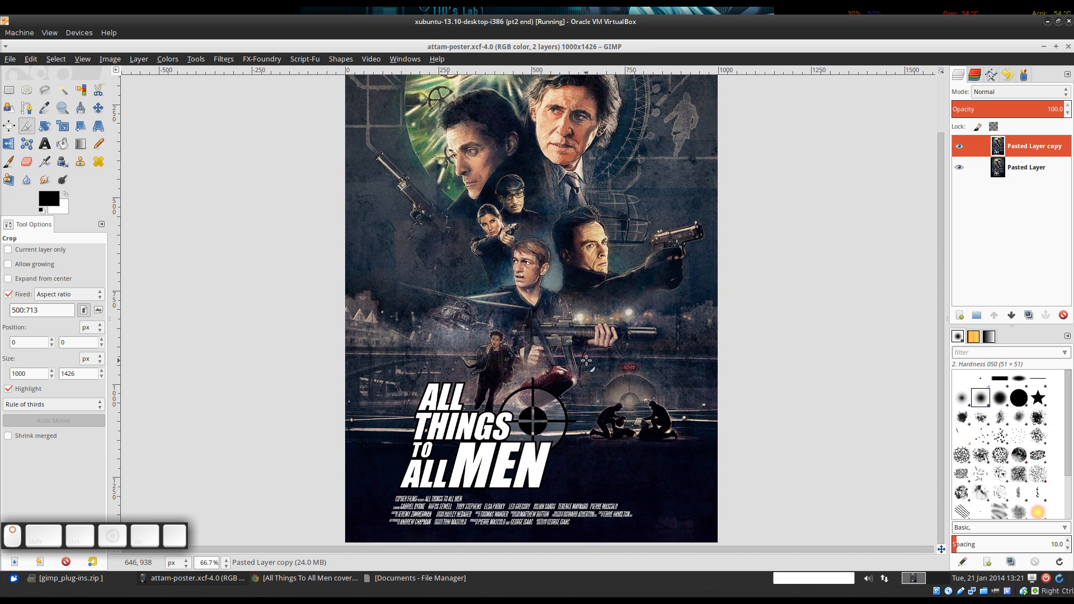
{"action": "mouse_move", "coordinate": [573, 316]}
{"action": "left_mouse_down"}
{"action": "mouse_move", "coordinate": [577, 401]}
{"action": "mouse_move", "coordinate": [576, 318]}
{"action": "left_mouse_up"}
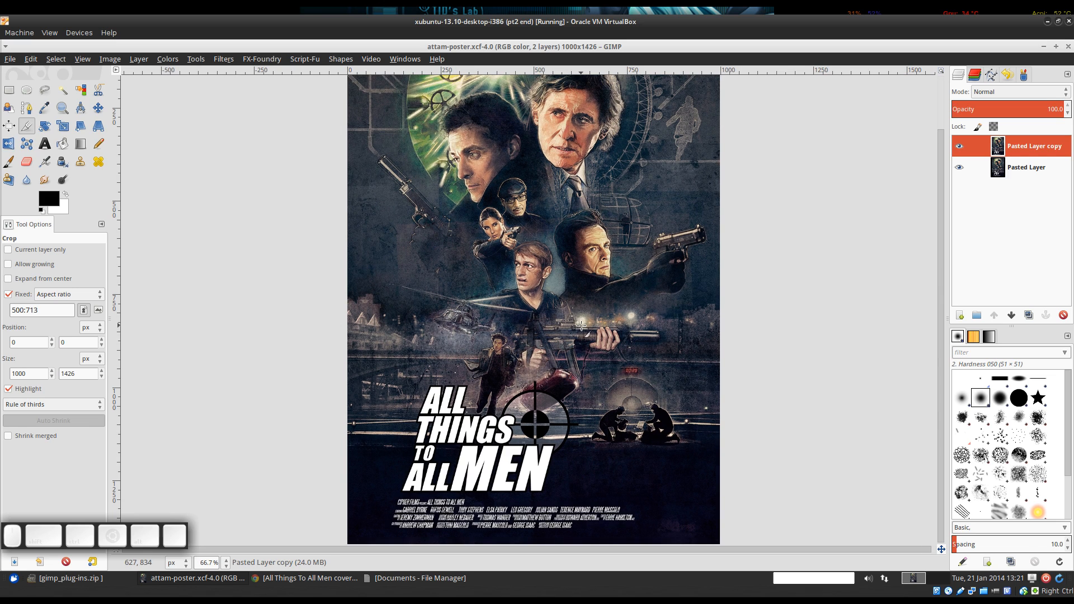
{"action": "left_click_drag", "start_coordinate": [589, 463], "coordinate": [593, 383]}
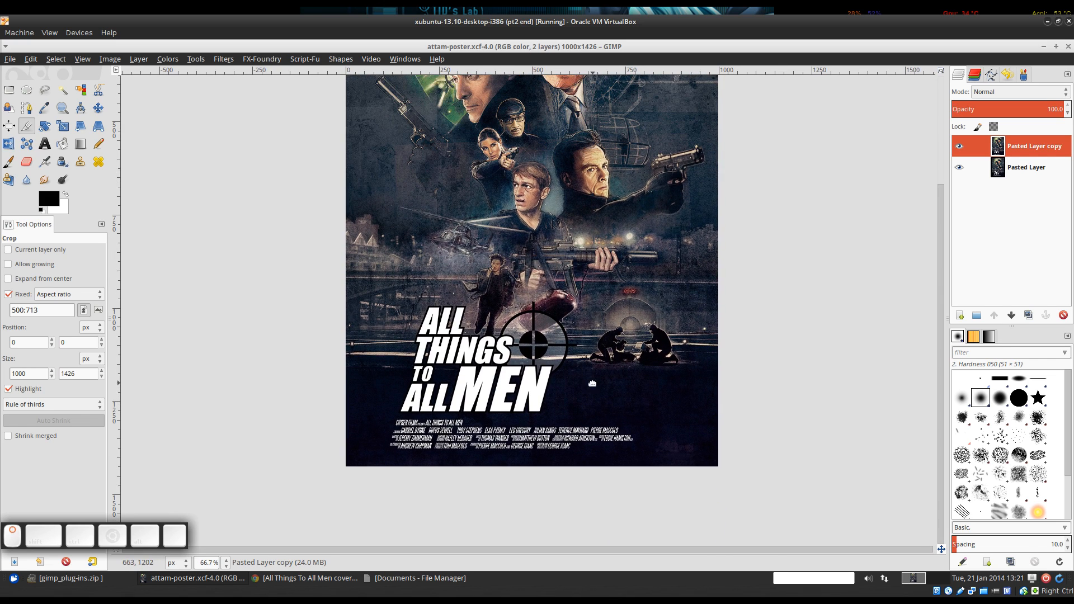
{"action": "left_click", "coordinate": [960, 169]}
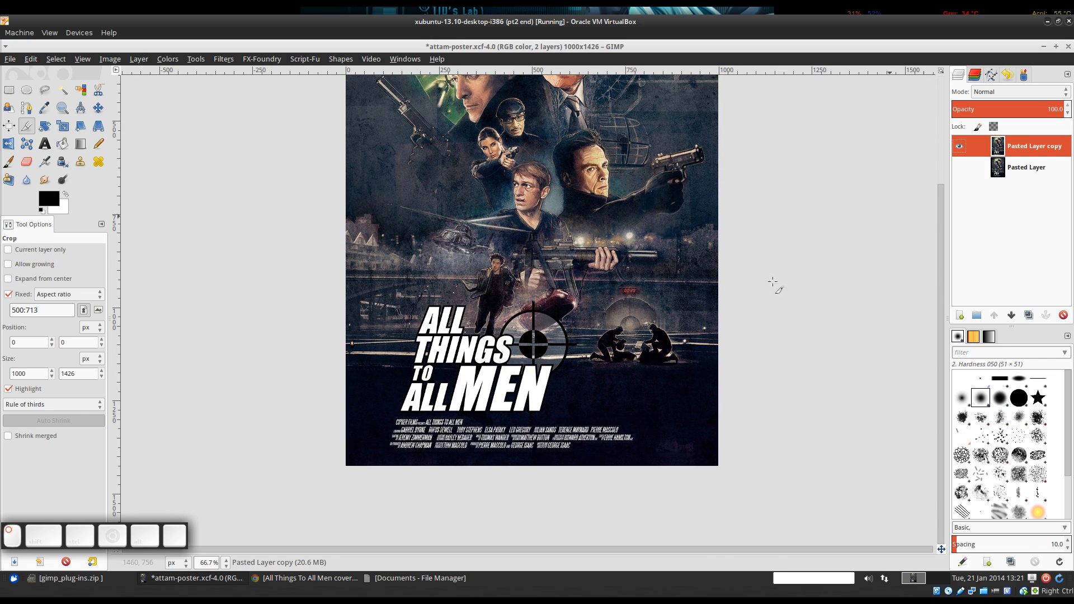
Set a custom canvas padding color of black (000000) around the poster.
{"action": "scroll", "coordinate": [649, 476], "scroll_direction": "up", "scroll_amount": 1, "text": "ctrl"}
{"action": "scroll", "coordinate": [695, 357], "scroll_direction": "up", "scroll_amount": 1, "text": "ctrl"}
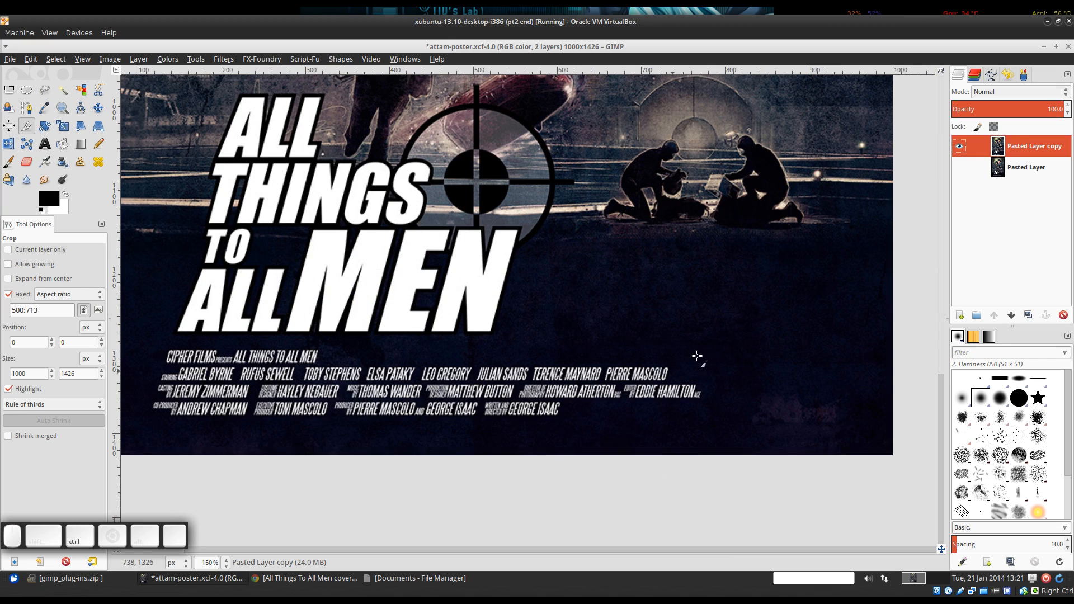
{"action": "scroll", "coordinate": [526, 272], "scroll_direction": "down", "scroll_amount": 2, "text": "ctrl"}
{"action": "scroll", "coordinate": [526, 273], "scroll_direction": "up", "scroll_amount": 10}
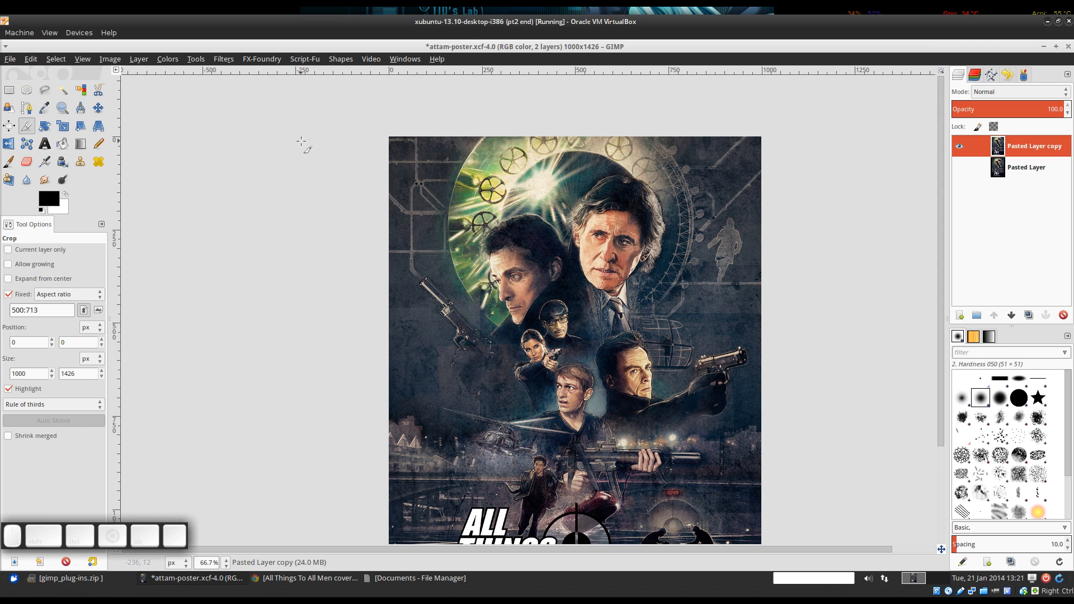
{"action": "left_click_drag", "start_coordinate": [642, 275], "coordinate": [627, 265]}
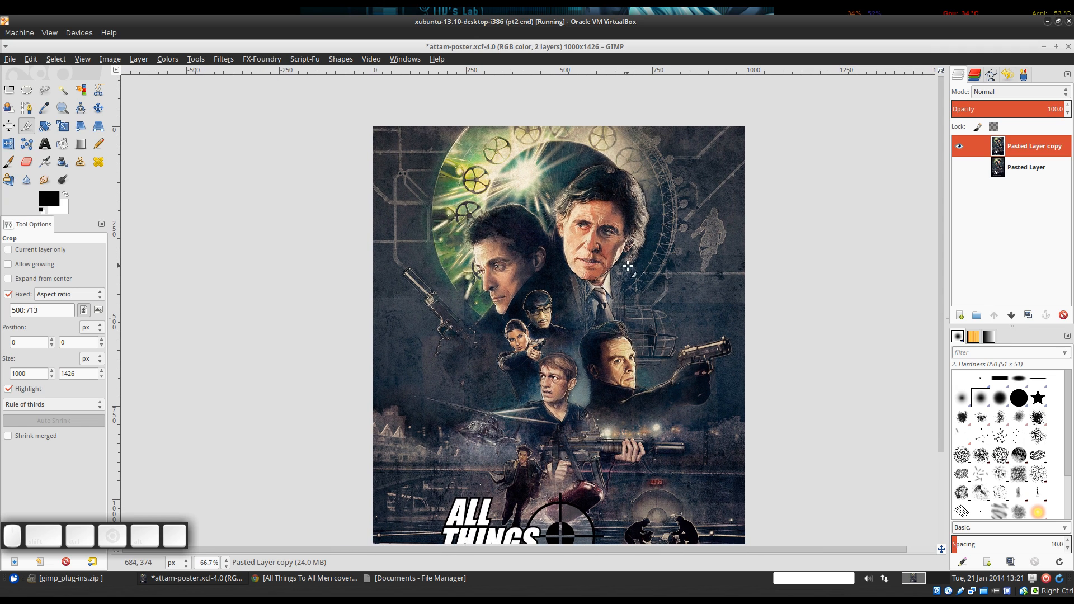
{"action": "key", "text": "p"}
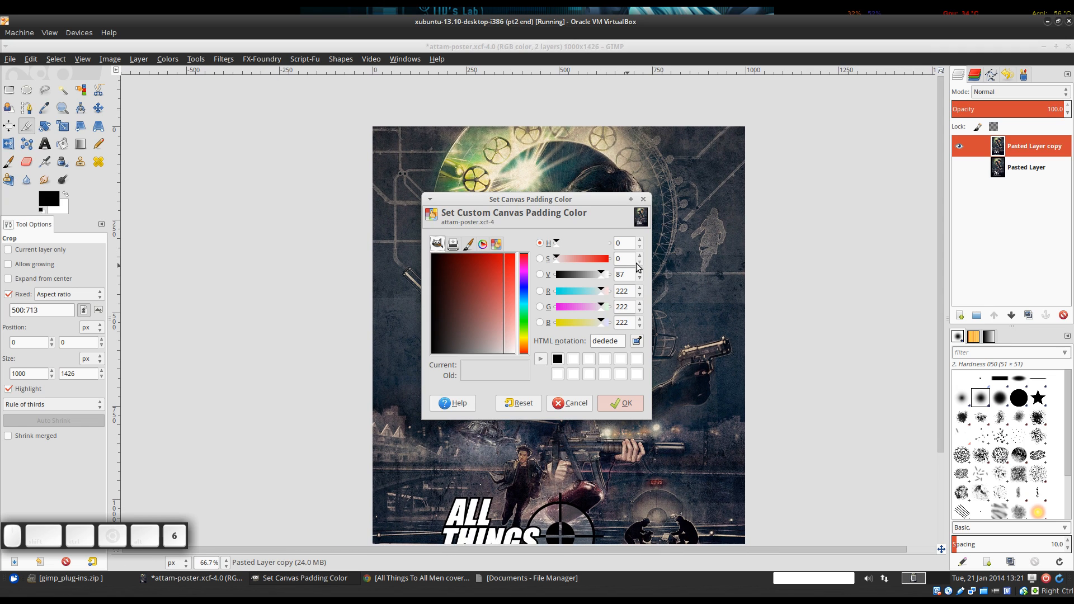
{"action": "left_click", "coordinate": [557, 360]}
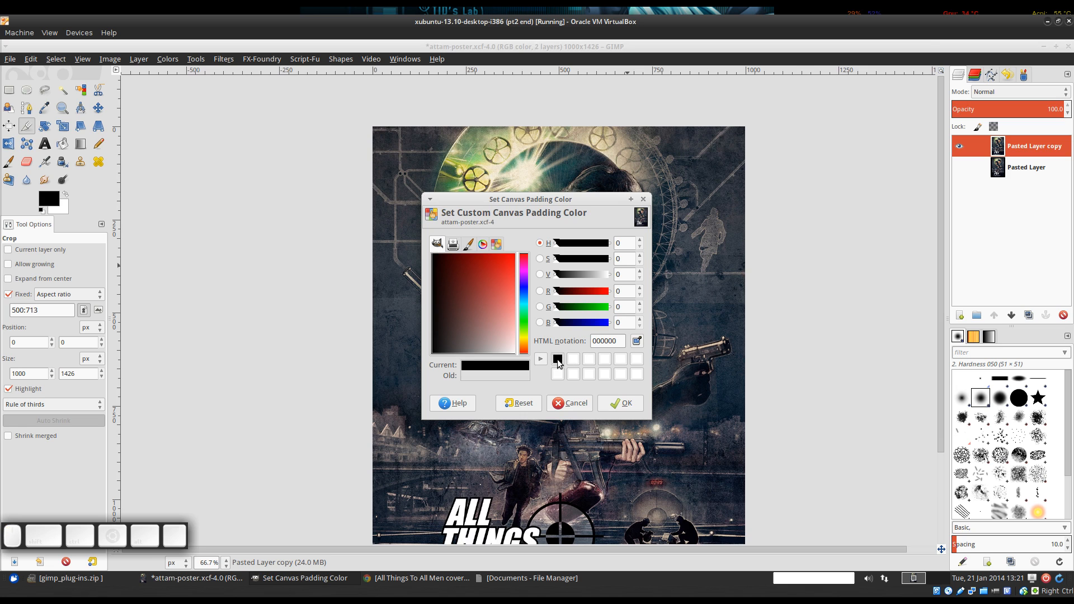
{"action": "left_click", "coordinate": [604, 405]}
Inspect the poster's edges against the black padding at 150% zoom, along the top and down to the bottom-right corner.
{"action": "scroll", "coordinate": [303, 125], "scroll_direction": "up", "scroll_amount": 2}
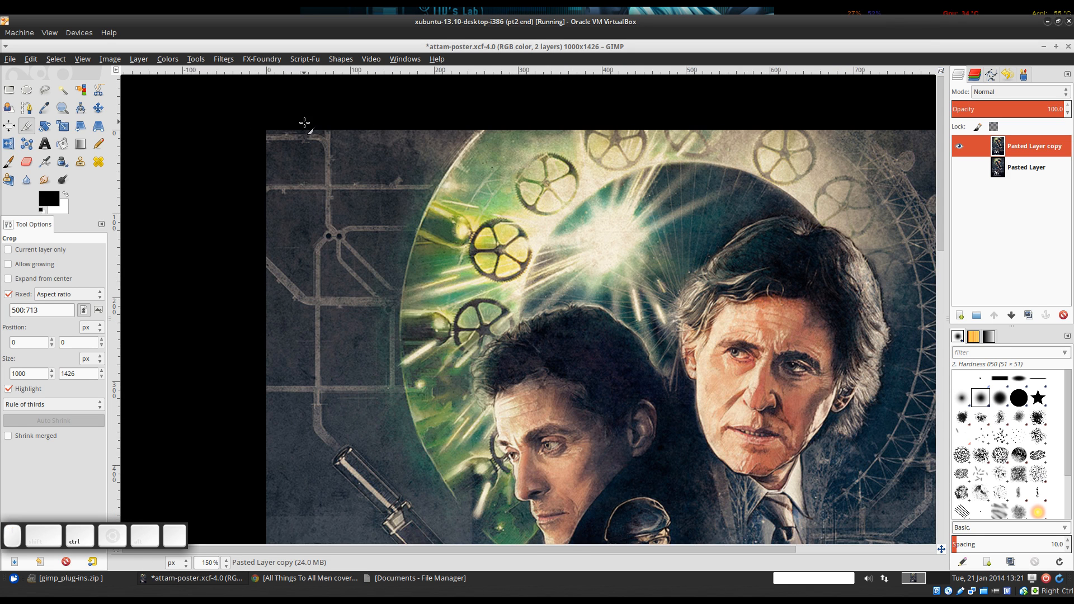
{"action": "left_click_drag", "start_coordinate": [709, 172], "coordinate": [231, 193]}
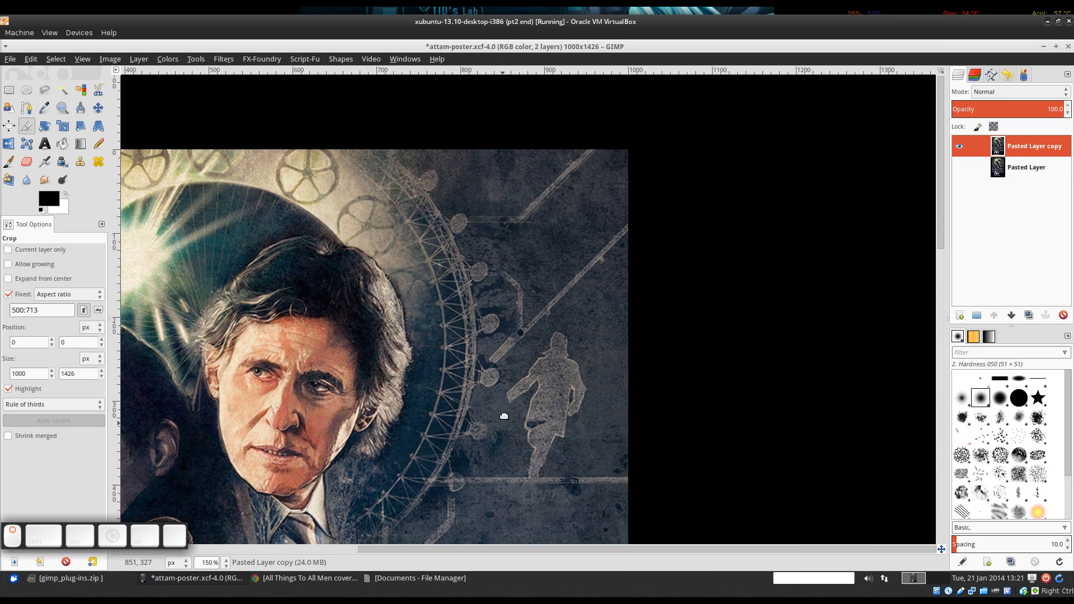
{"action": "left_click_drag", "start_coordinate": [504, 416], "coordinate": [490, 34]}
{"action": "left_click_drag", "start_coordinate": [506, 498], "coordinate": [539, 85]}
{"action": "left_click_drag", "start_coordinate": [511, 431], "coordinate": [566, 34]}
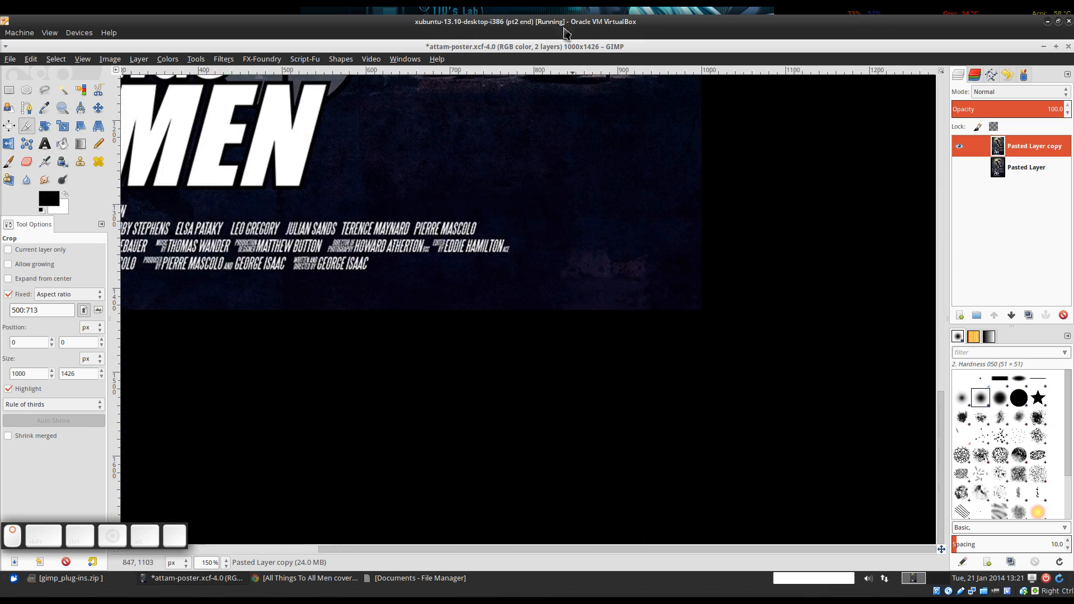
Examine the credits block and the dark background around the title in the lower part of the poster.
{"action": "left_click_drag", "start_coordinate": [281, 215], "coordinate": [811, 234]}
{"action": "left_click_drag", "start_coordinate": [440, 242], "coordinate": [492, 508]}
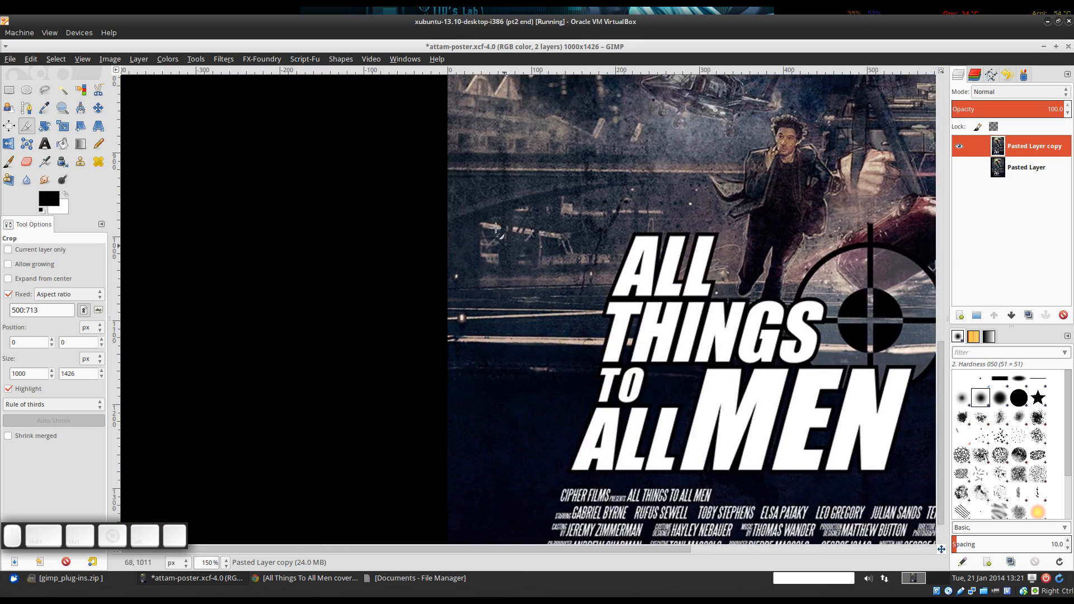
{"action": "scroll", "coordinate": [495, 228], "scroll_direction": "up", "scroll_amount": 5}
{"action": "scroll", "coordinate": [580, 241], "scroll_direction": "down", "scroll_amount": 2, "text": "ctrl"}
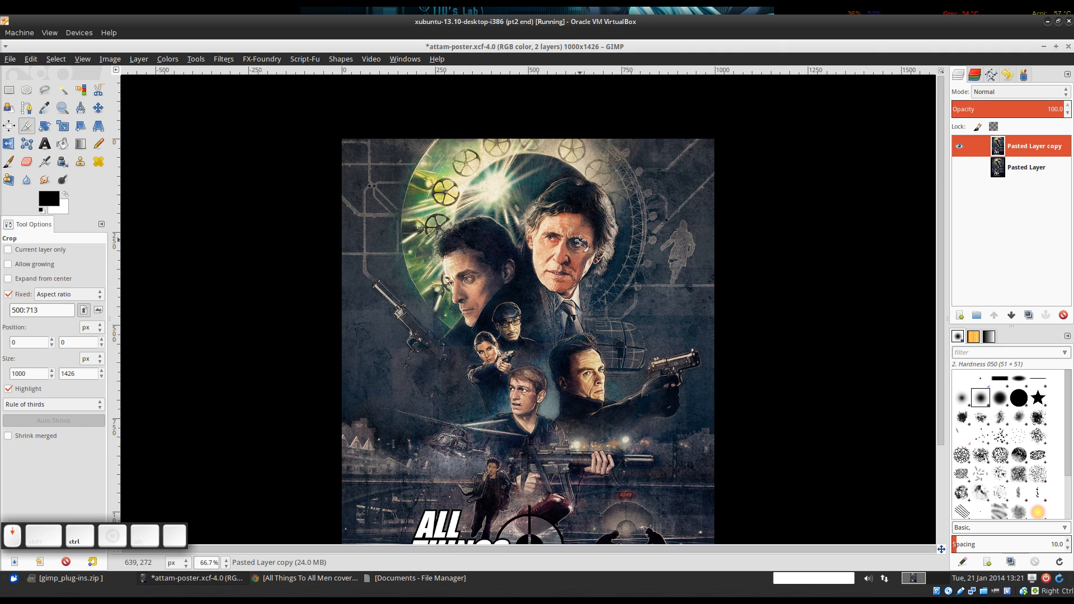
{"action": "left_click_drag", "start_coordinate": [633, 394], "coordinate": [638, 211]}
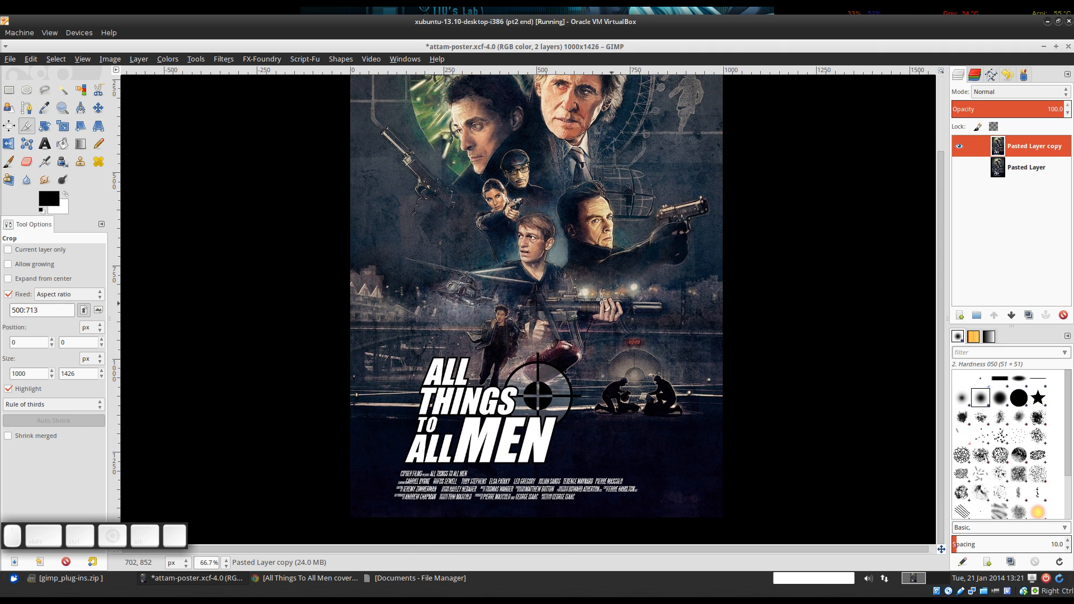
{"action": "scroll", "coordinate": [566, 515], "scroll_direction": "up", "scroll_amount": 2}
{"action": "left_click_drag", "start_coordinate": [610, 504], "coordinate": [607, 435]}
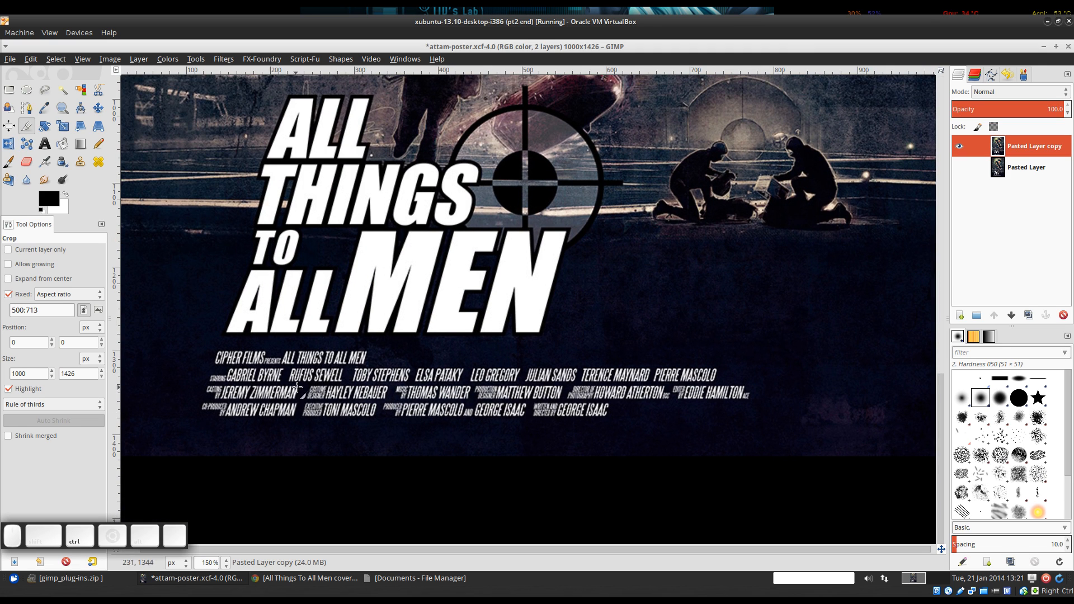
{"action": "scroll", "coordinate": [301, 386], "scroll_direction": "down", "scroll_amount": 1}
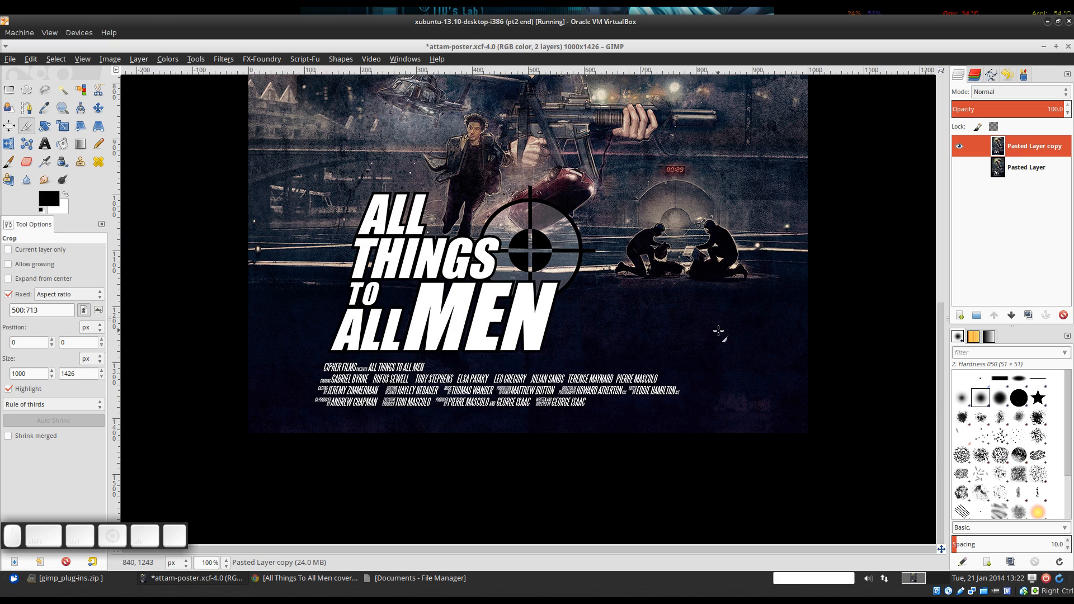
{"action": "left_click_drag", "start_coordinate": [716, 376], "coordinate": [693, 420]}
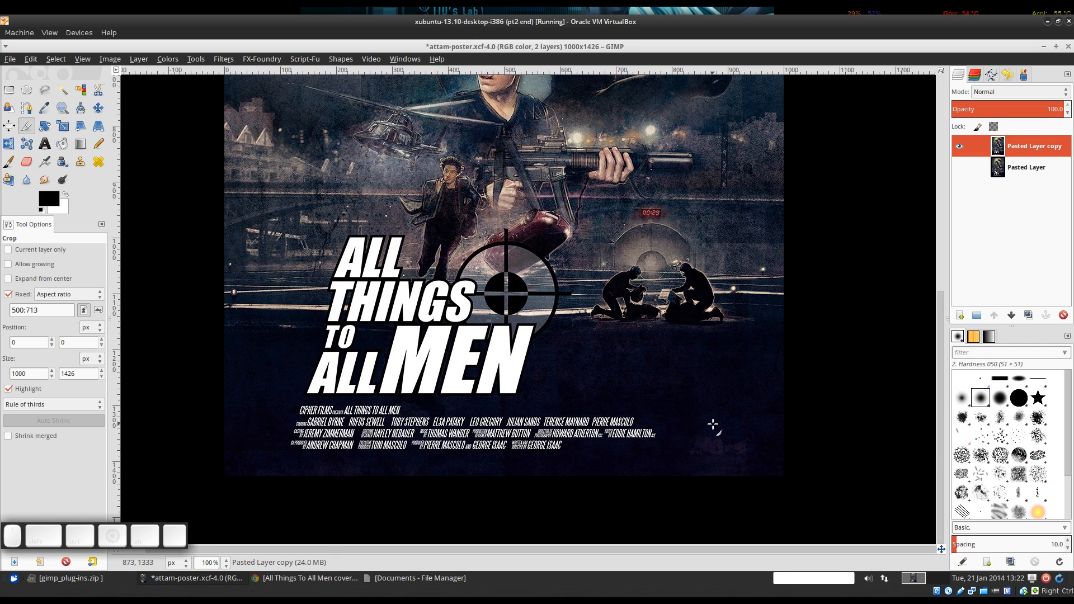
Copy an empty background area of about 144 × 59 px beside the credits with a rectangle selection and paste it as a new layer.
{"action": "left_click_drag", "start_coordinate": [692, 380], "coordinate": [742, 433]}
{"action": "key", "text": "r"}
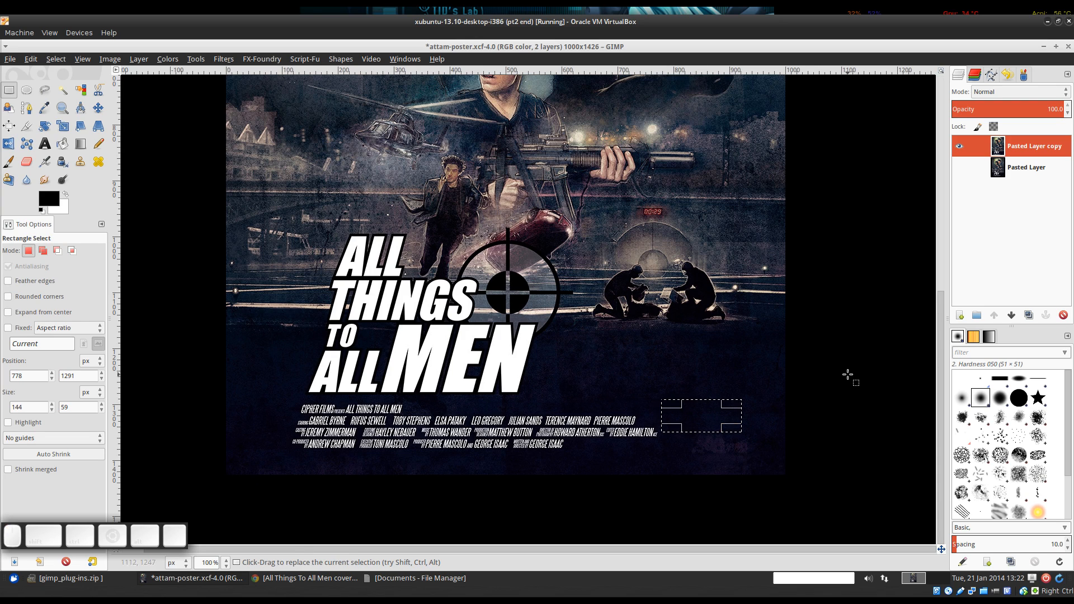
{"action": "key", "text": "ctrl+c"}
{"action": "key", "text": "ctrl+v"}
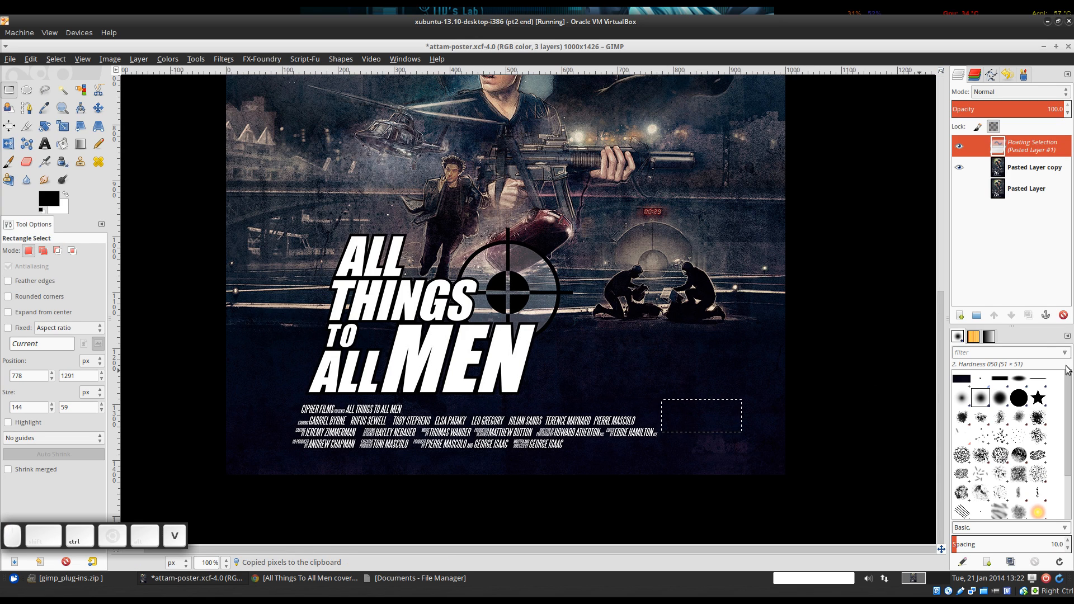
{"action": "left_click", "coordinate": [959, 315]}
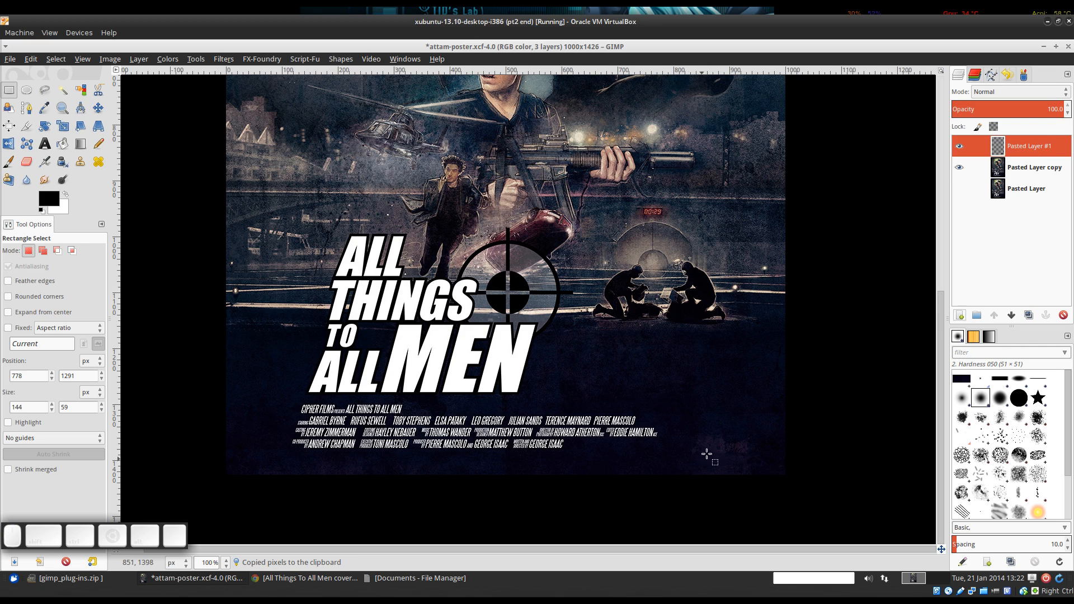
Move the pasted background patch over the end of the credits lines so it covers part of the text.
{"action": "key", "text": "m"}
{"action": "left_click_drag", "start_coordinate": [710, 434], "coordinate": [640, 444]}
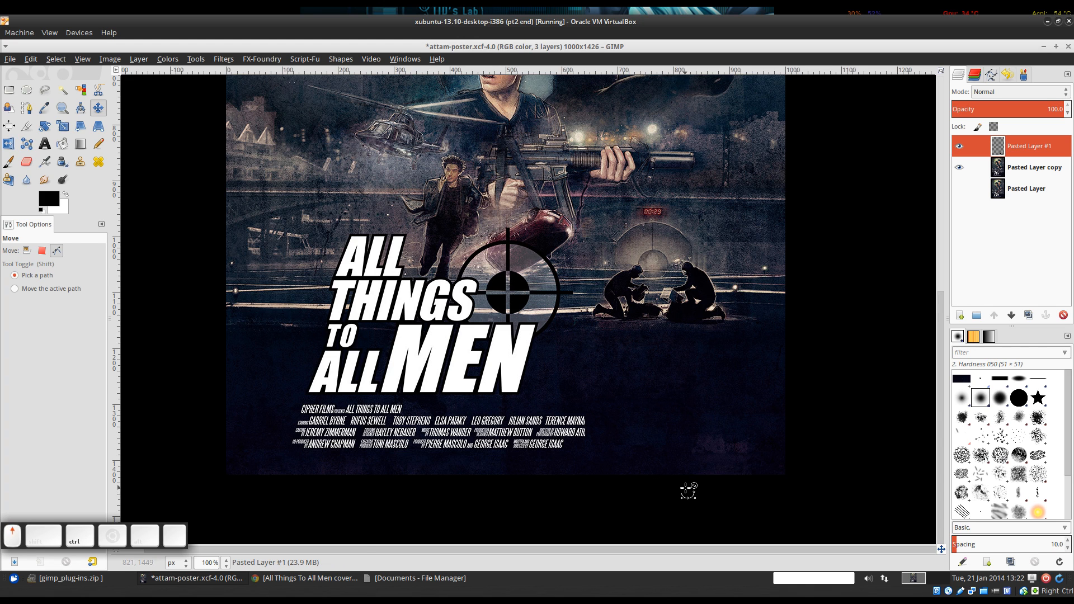
{"action": "scroll", "coordinate": [688, 491], "scroll_direction": "up", "scroll_amount": 2}
{"action": "scroll", "coordinate": [687, 491], "scroll_direction": "up", "scroll_amount": 1}
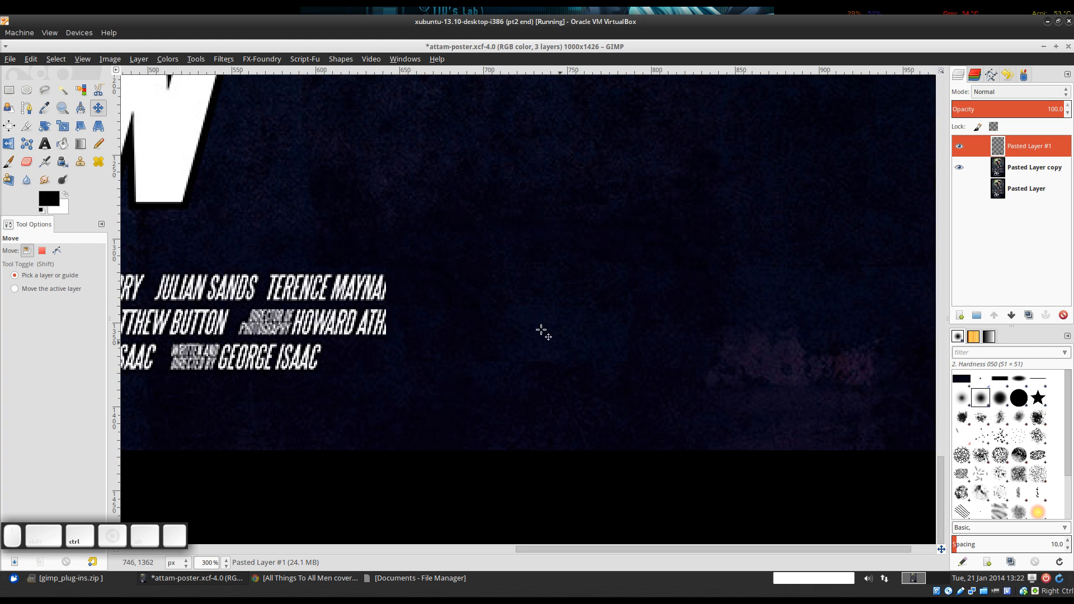
{"action": "left_click_drag", "start_coordinate": [542, 331], "coordinate": [515, 314]}
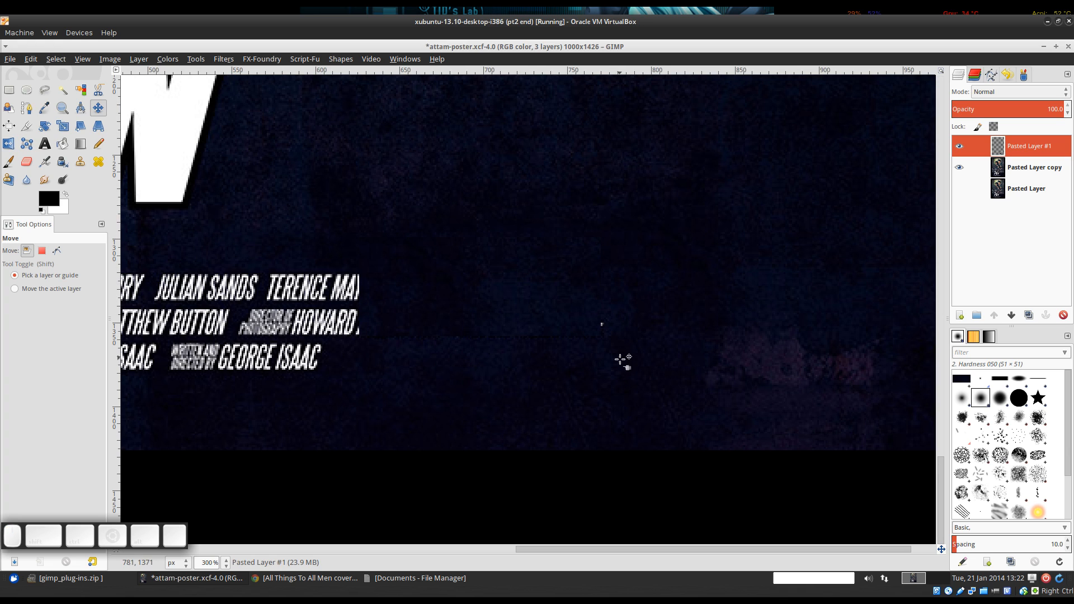
{"action": "key", "text": "ctrl"}
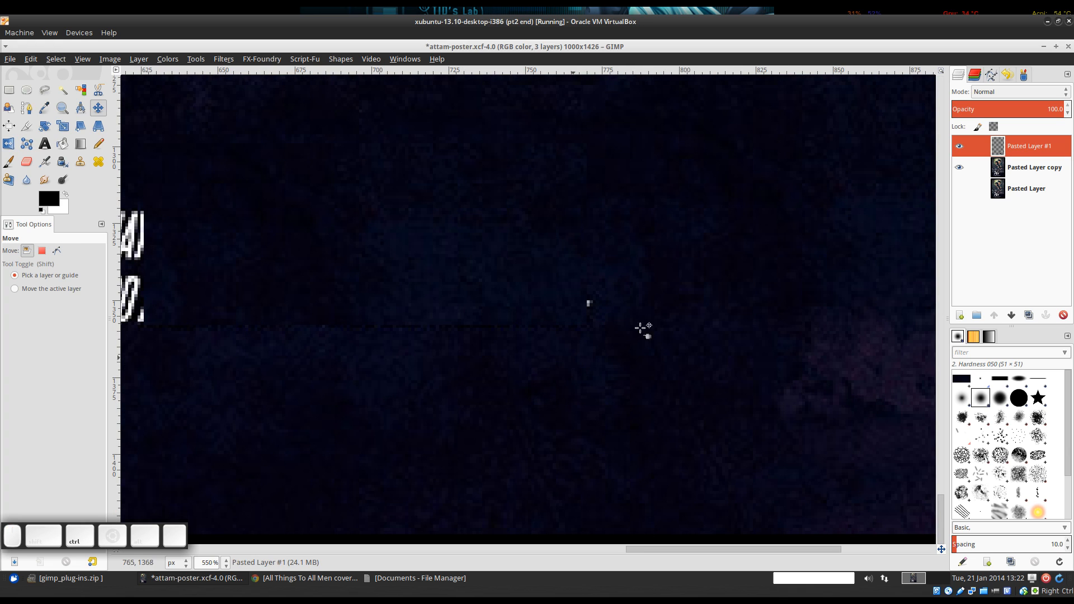
{"action": "scroll", "coordinate": [609, 340], "scroll_direction": "down", "scroll_amount": 1}
{"action": "left_click_drag", "start_coordinate": [522, 311], "coordinate": [543, 313]}
{"action": "scroll", "coordinate": [619, 352], "scroll_direction": "down", "scroll_amount": 2}
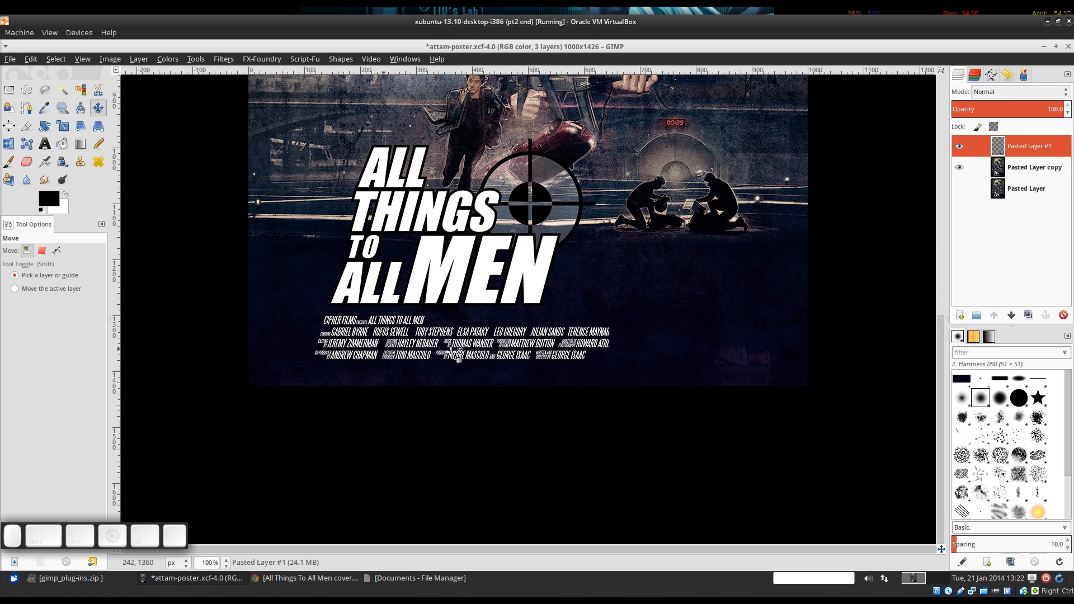
Hide the patch layer and, on Pasted Layer copy, select the whole credits block with a rectangle of about 670 × 91 px.
{"action": "left_click", "coordinate": [958, 146]}
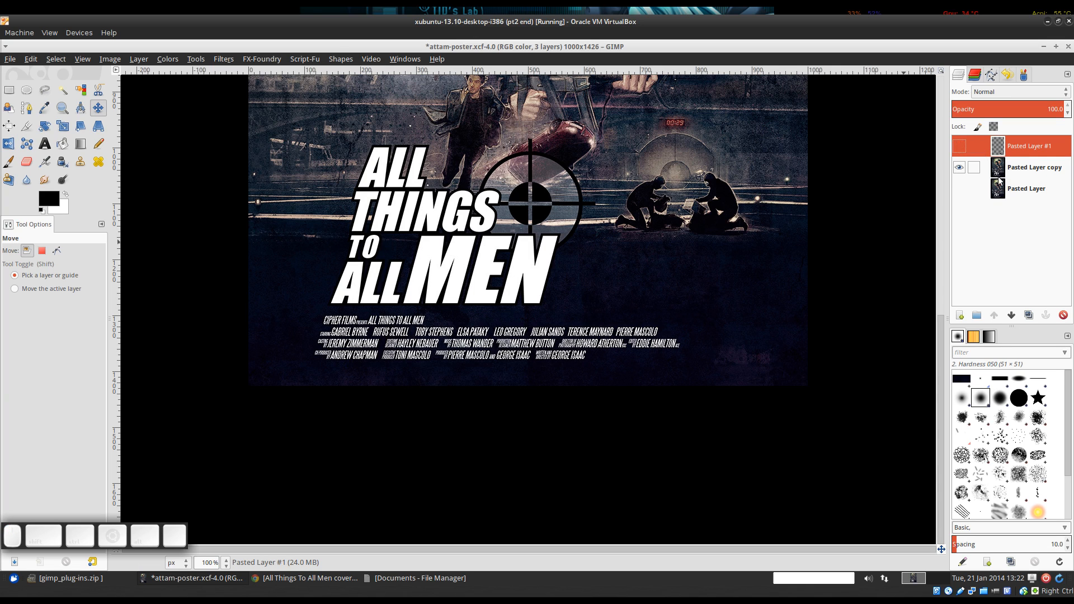
{"action": "left_click", "coordinate": [1013, 168]}
{"action": "scroll", "coordinate": [436, 334], "scroll_direction": "up", "scroll_amount": 3}
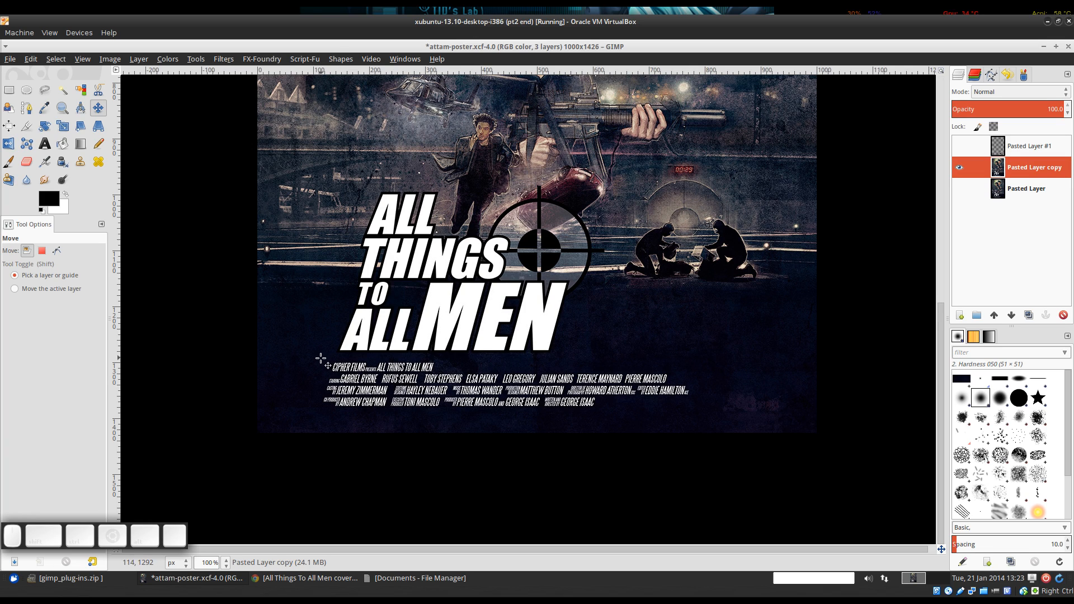
{"action": "key", "text": "r"}
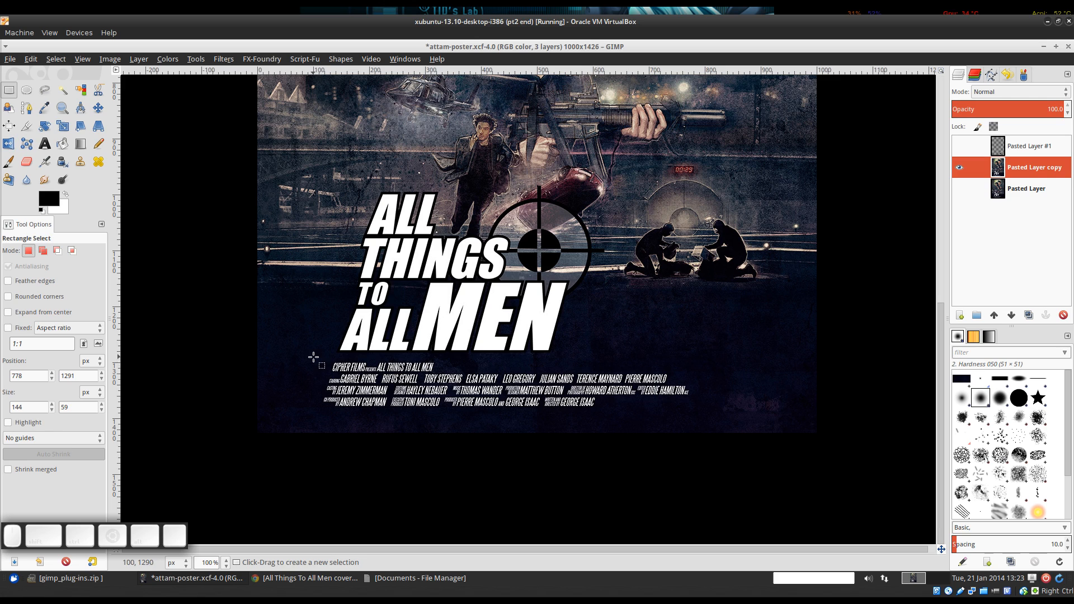
{"action": "left_click_drag", "start_coordinate": [314, 356], "coordinate": [693, 410]}
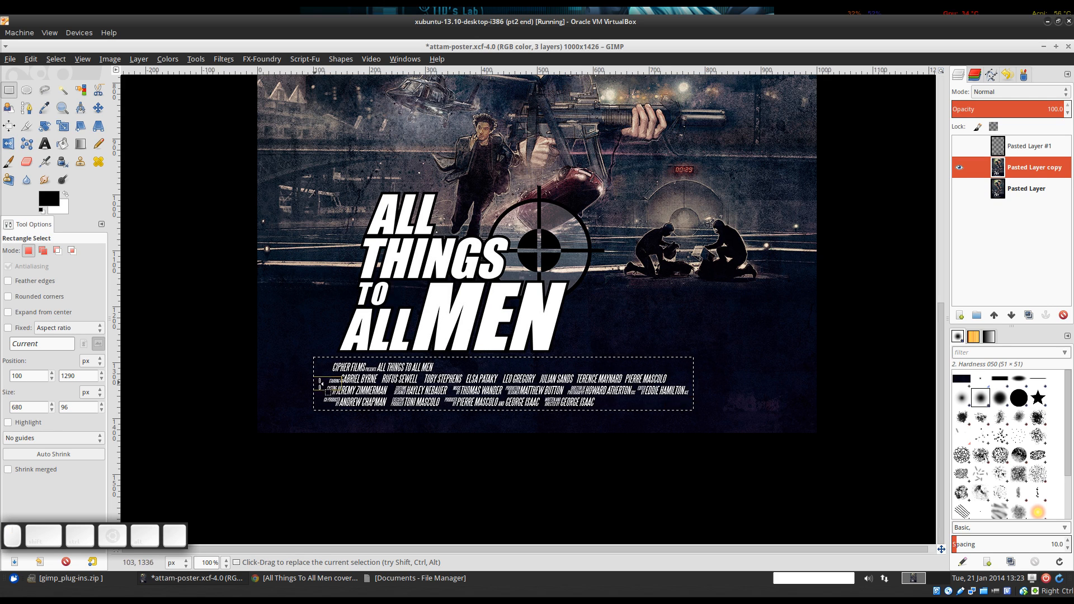
{"action": "left_click_drag", "start_coordinate": [326, 385], "coordinate": [339, 365]}
{"action": "left_click", "coordinate": [334, 376]}
{"action": "left_click_drag", "start_coordinate": [655, 306], "coordinate": [659, 326]}
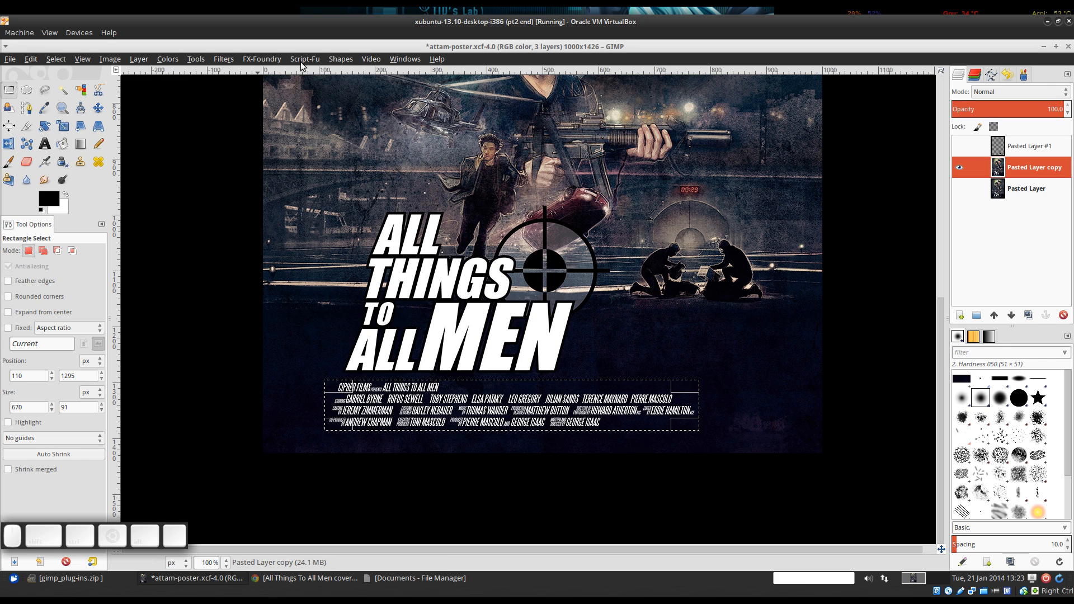
Apply Heal selection to the credits block with a 50-pixel context sampling width, sampling from all around and random filling order.
{"action": "left_click", "coordinate": [223, 60]}
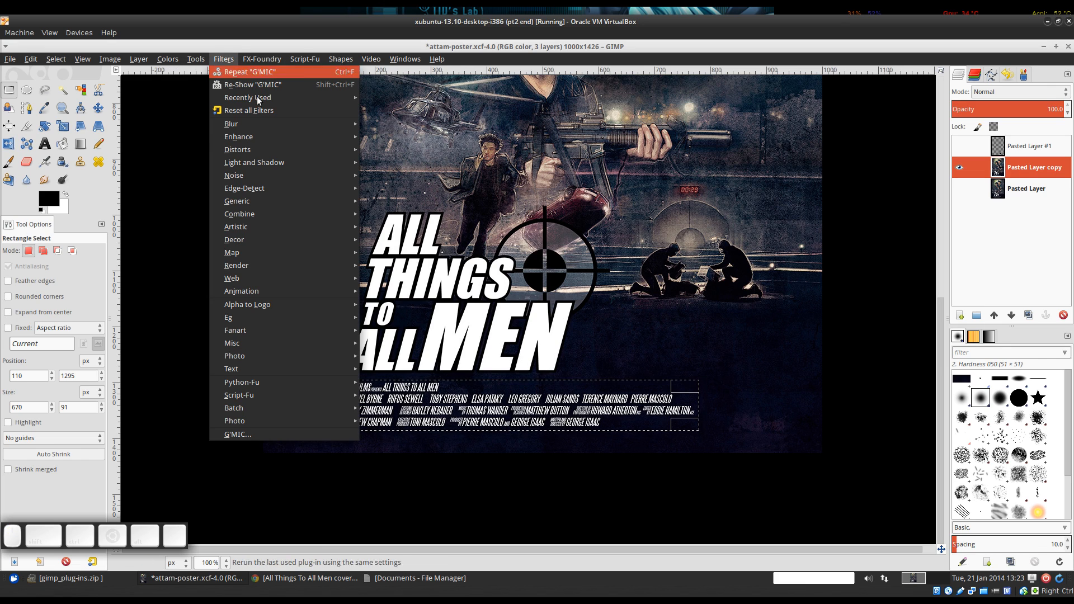
{"action": "mouse_move", "coordinate": [257, 138]}
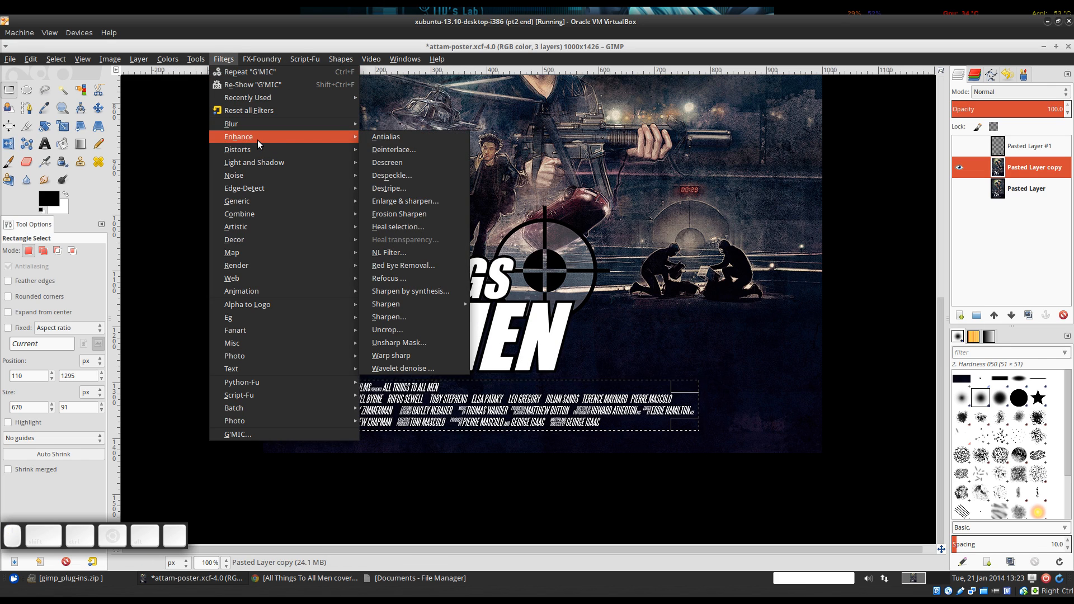
{"action": "left_click", "coordinate": [432, 225]}
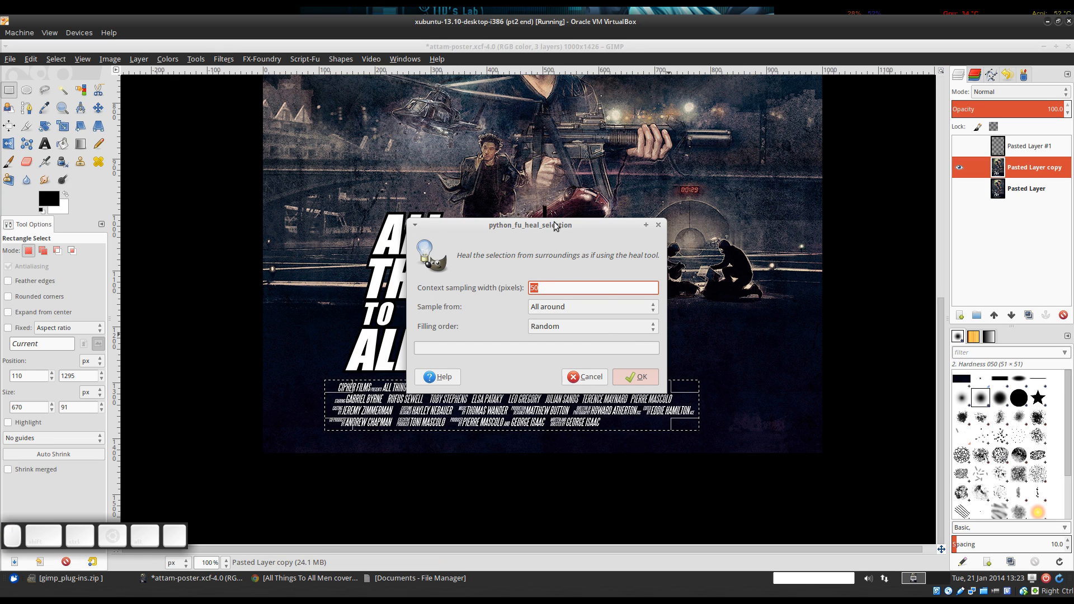
{"action": "left_click_drag", "start_coordinate": [549, 227], "coordinate": [424, 125]}
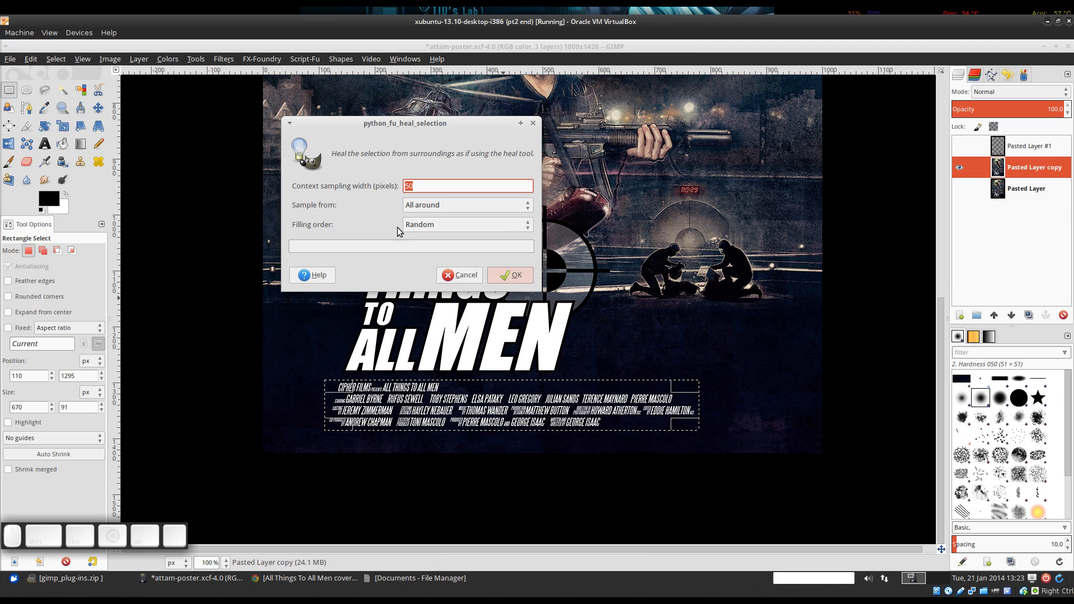
{"action": "left_click", "coordinate": [518, 276]}
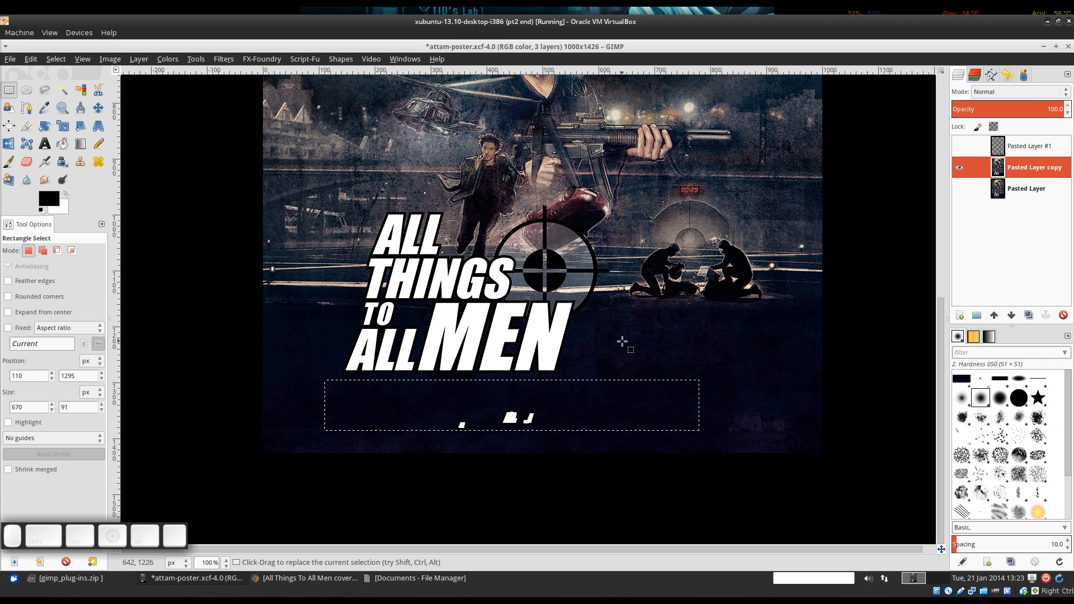
Clear the selection and draw a new rectangle selection of about 162 × 49 px around the leftover white fragments below the title.
{"action": "key", "text": "ctrl"}
{"action": "left_click", "coordinate": [583, 410]}
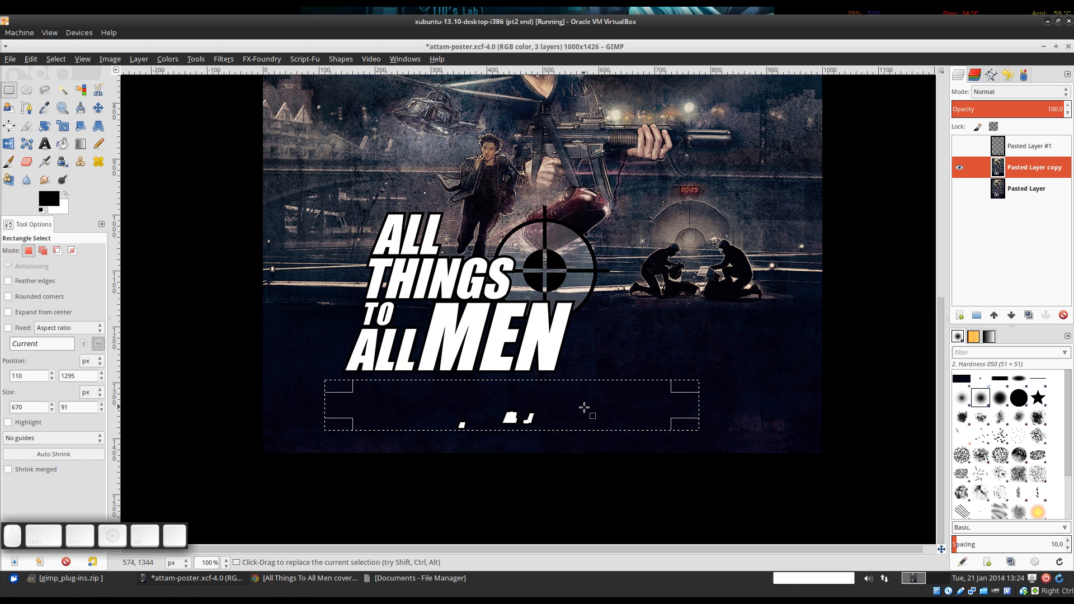
{"action": "key", "text": "Escape"}
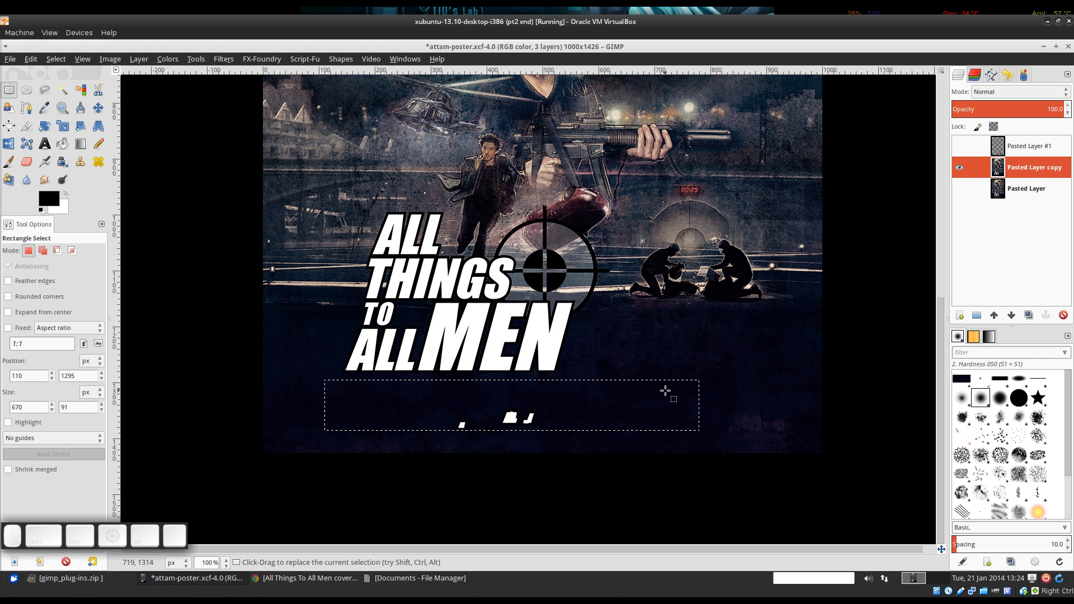
{"action": "key", "text": "shift+ctrl"}
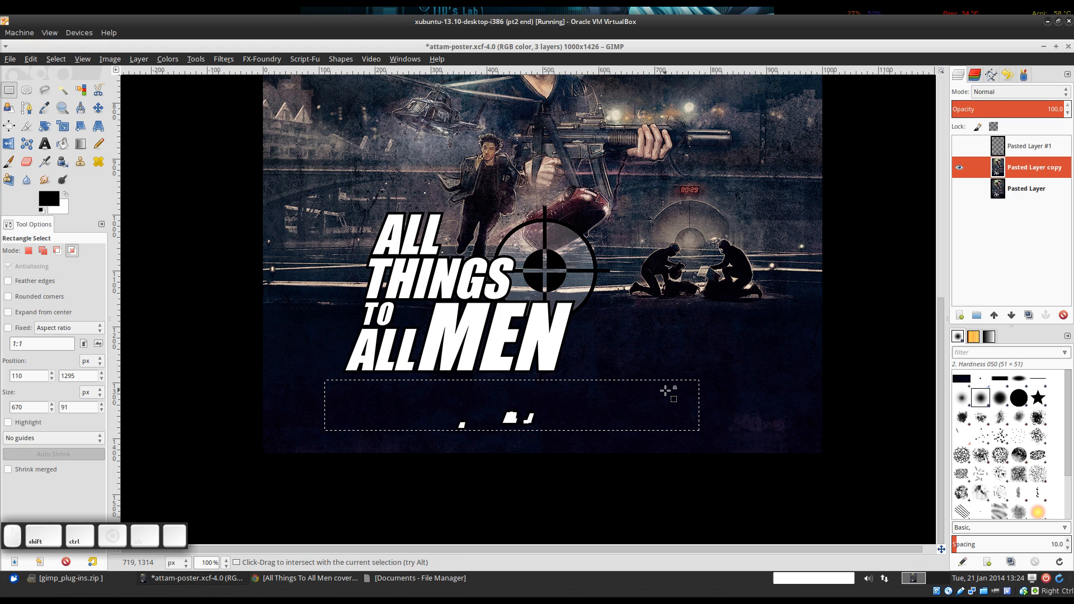
{"action": "scroll", "coordinate": [515, 455], "scroll_direction": "up", "scroll_amount": 1}
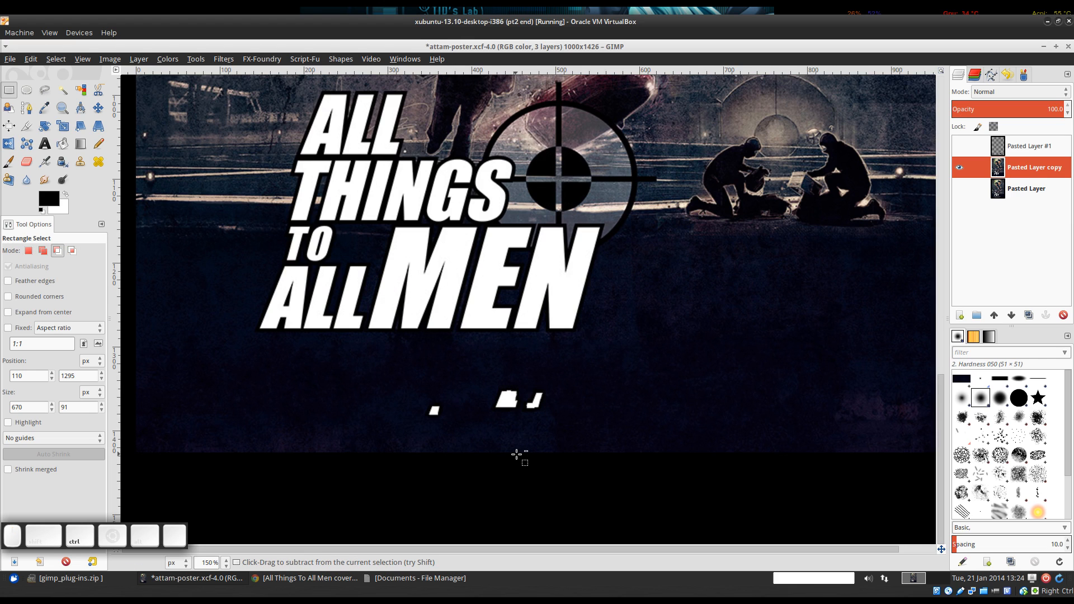
{"action": "scroll", "coordinate": [518, 439], "scroll_direction": "down", "scroll_amount": 1}
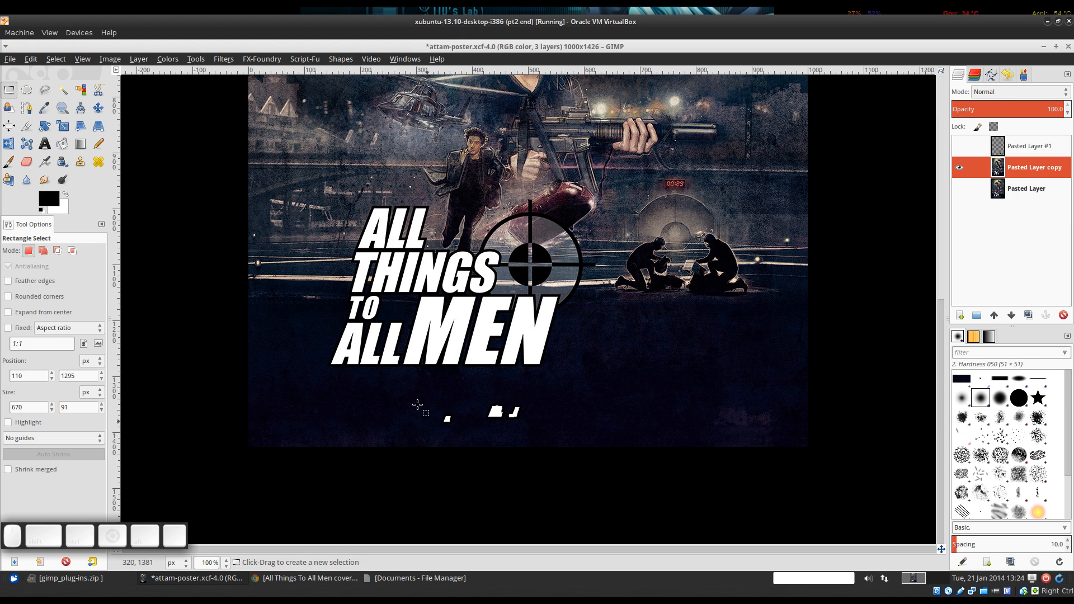
{"action": "scroll", "coordinate": [468, 430], "scroll_direction": "up", "scroll_amount": 1}
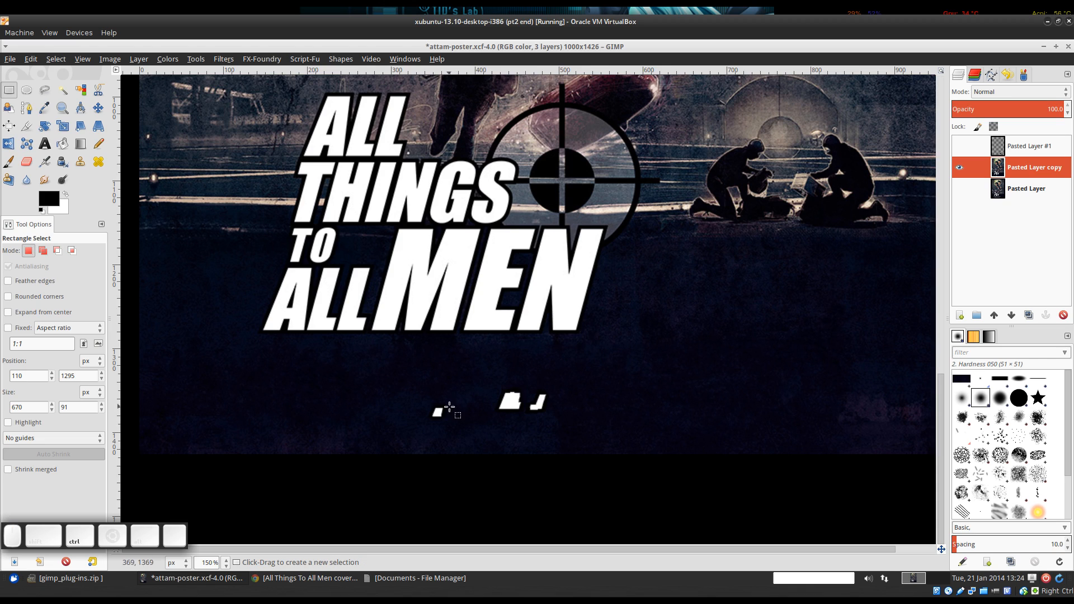
{"action": "left_click_drag", "start_coordinate": [419, 380], "coordinate": [554, 422]}
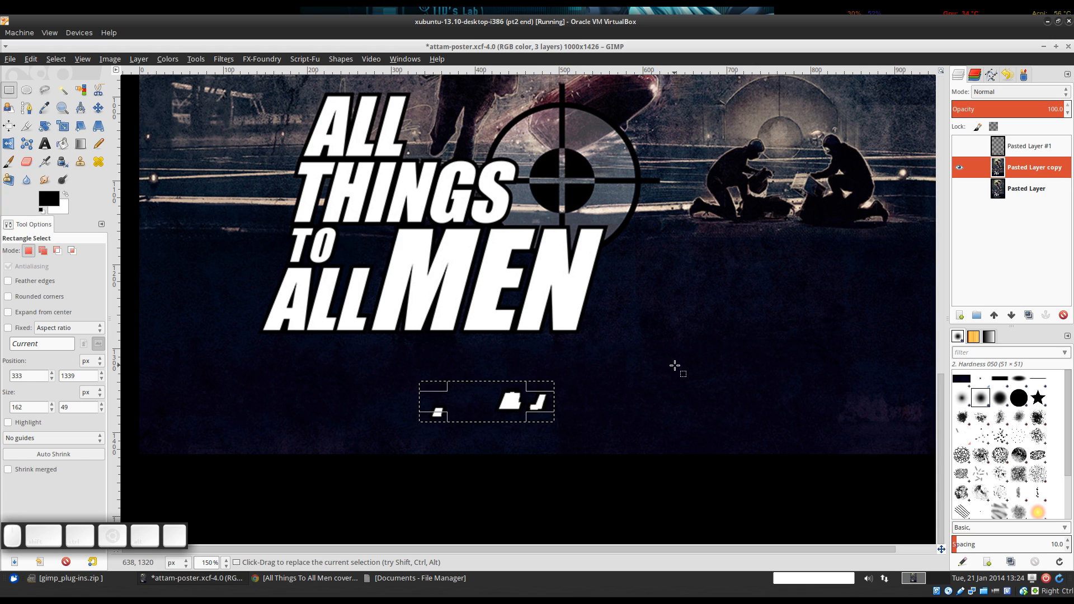
{"action": "left_click", "coordinate": [223, 59]}
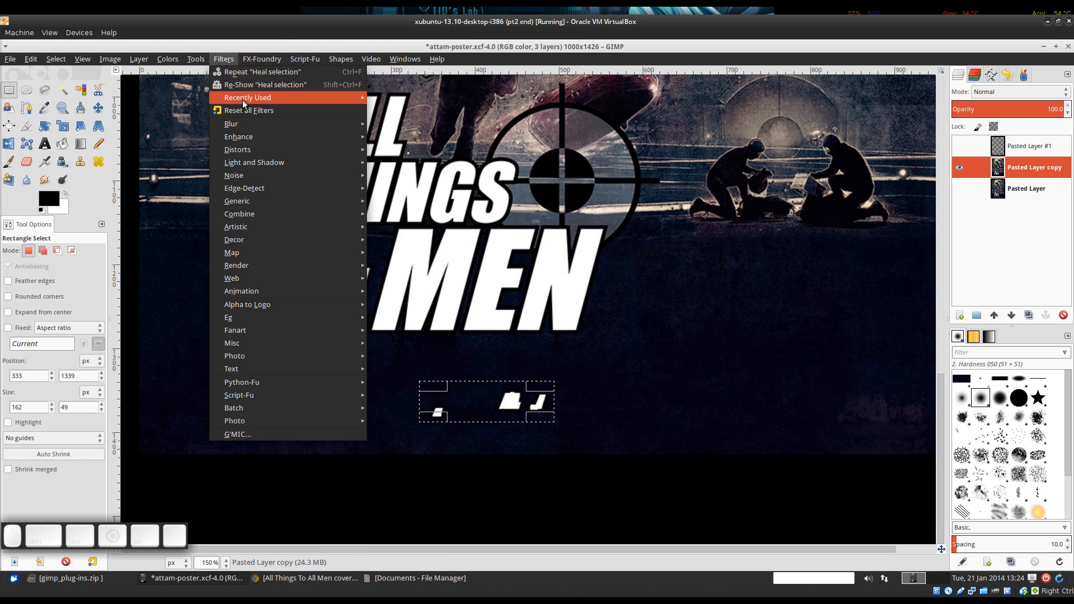
{"action": "mouse_move", "coordinate": [243, 99]}
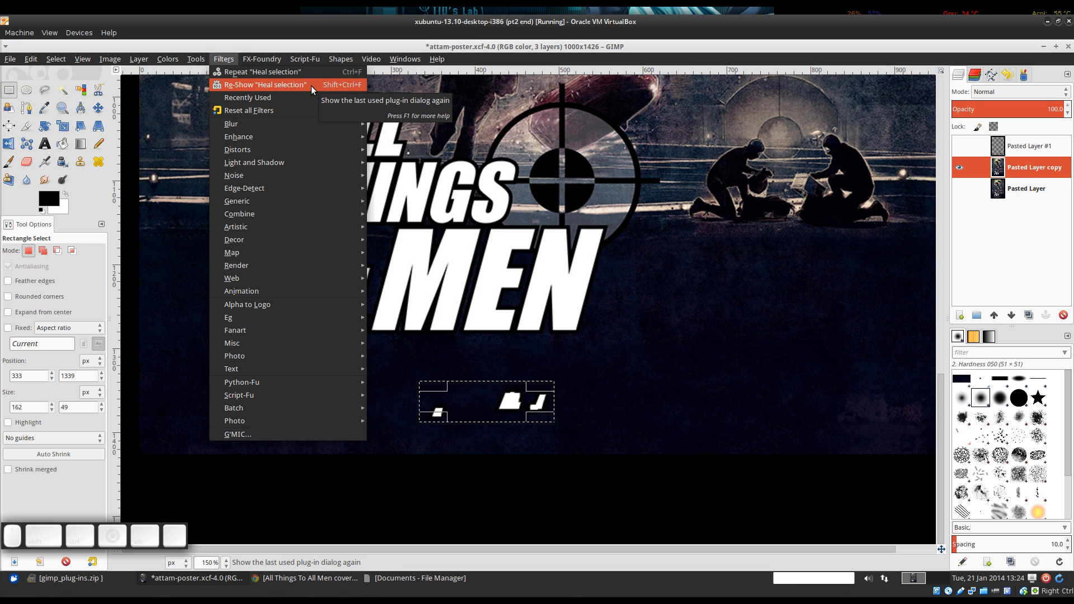
{"action": "mouse_move", "coordinate": [405, 59]}
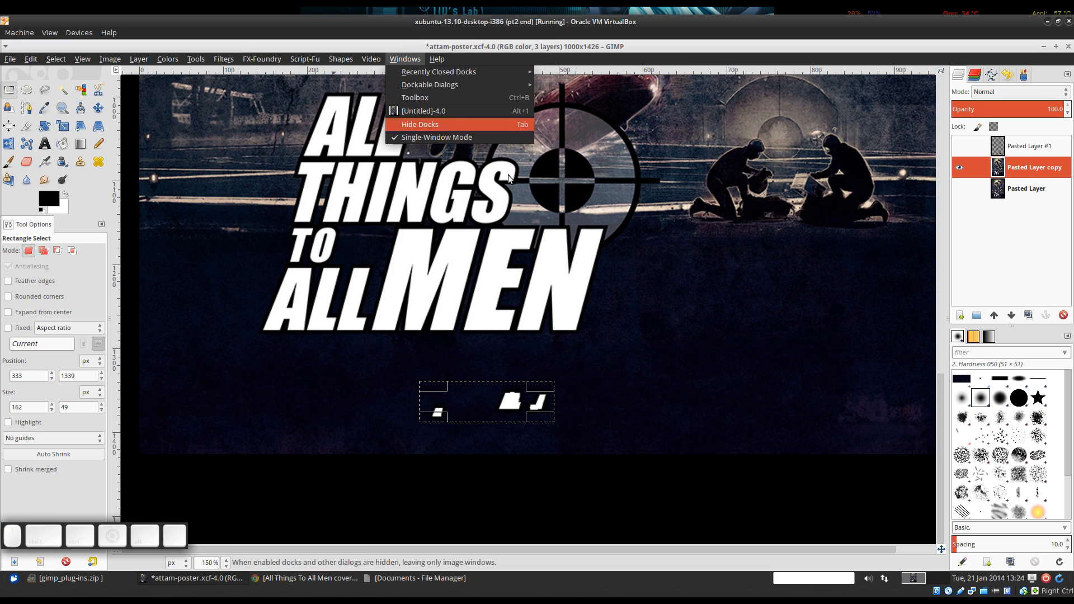
{"action": "left_click", "coordinate": [438, 412]}
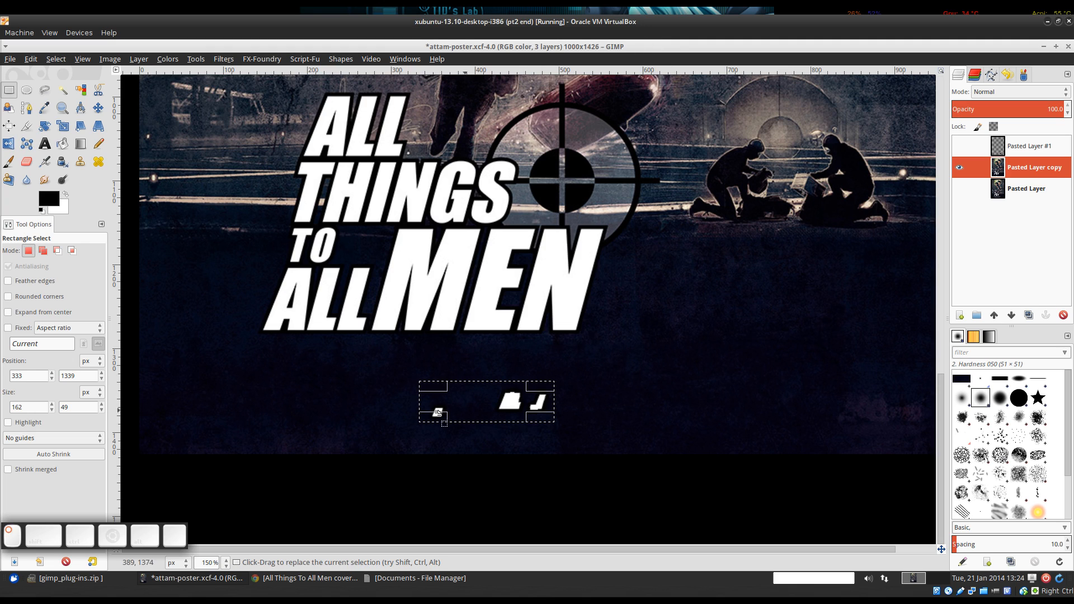
Reselect the white fragments with a rectangle of about 166 × 55 px, rerun Heal selection with the previous settings, and clear the selection.
{"action": "left_click", "coordinate": [407, 374]}
{"action": "left_click_drag", "start_coordinate": [412, 379], "coordinate": [552, 425]}
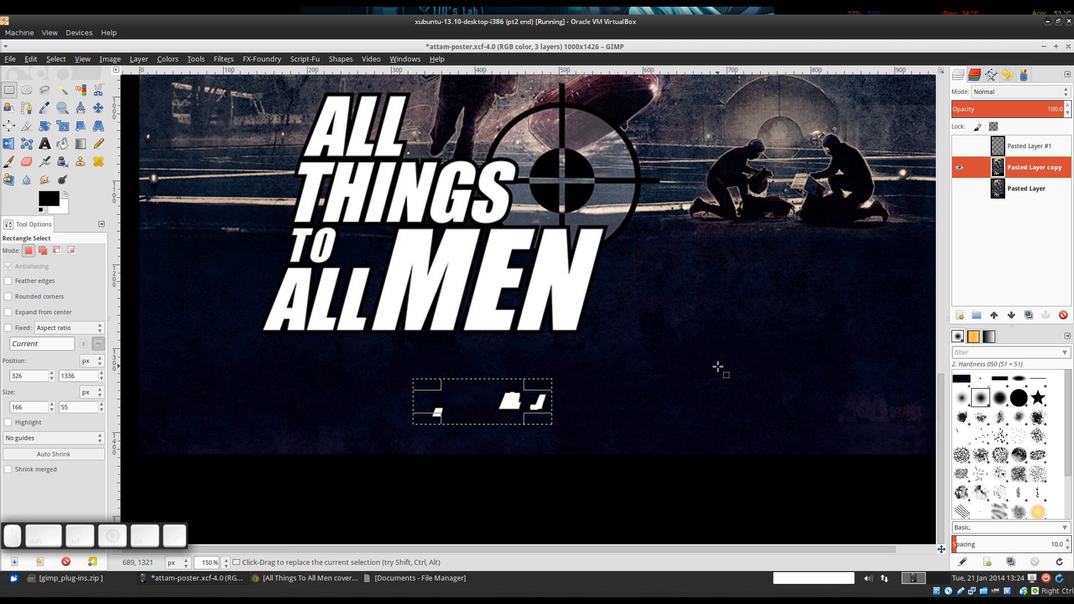
{"action": "key", "text": "ctrl+shift"}
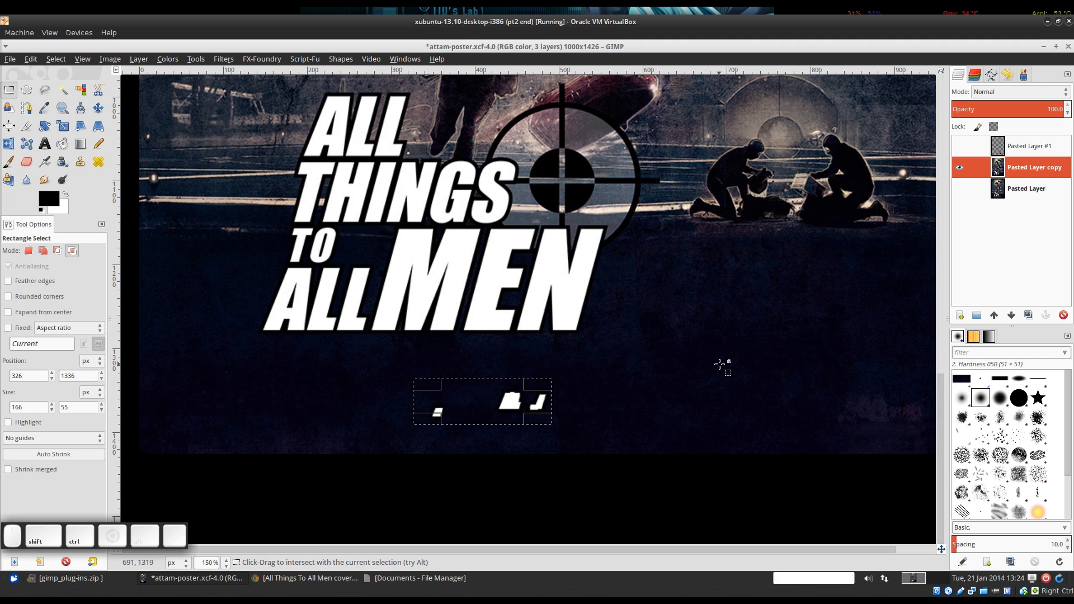
{"action": "key", "text": "ctrl+shift+f"}
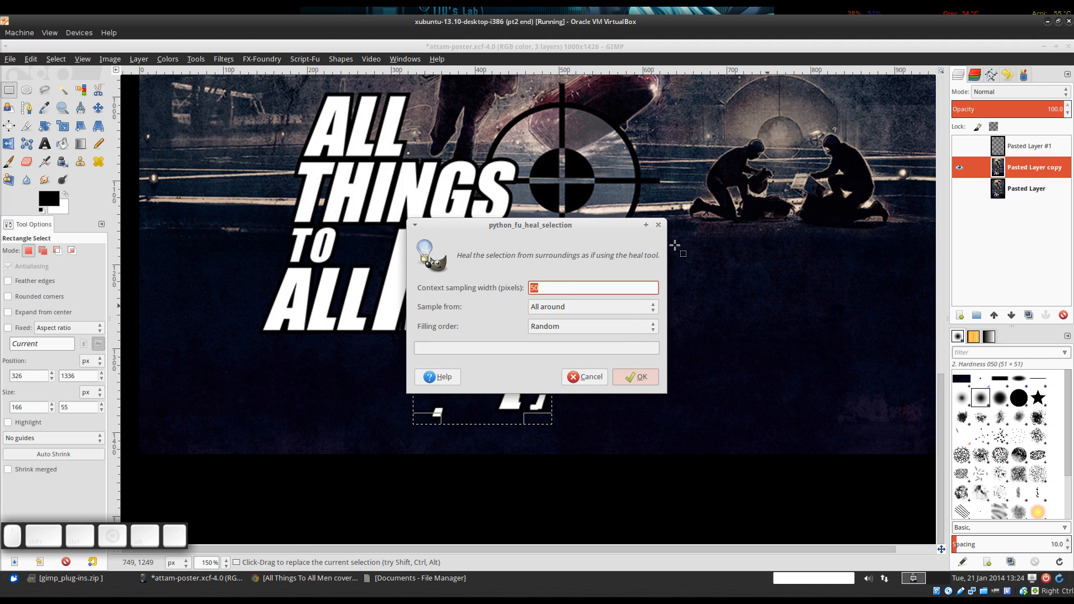
{"action": "left_click", "coordinate": [595, 379]}
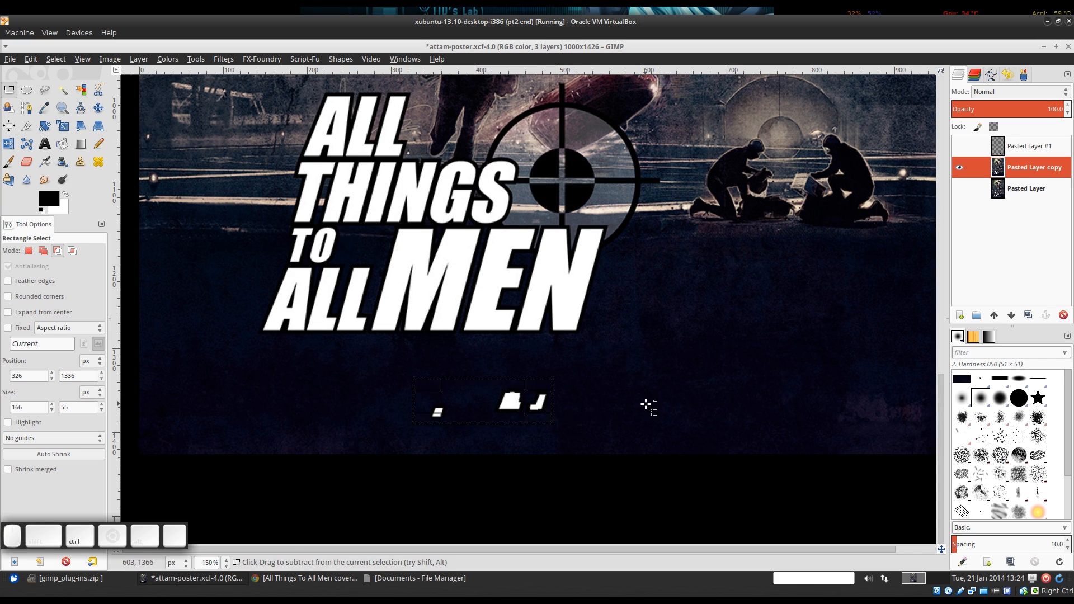
{"action": "key", "text": "ctrl+f"}
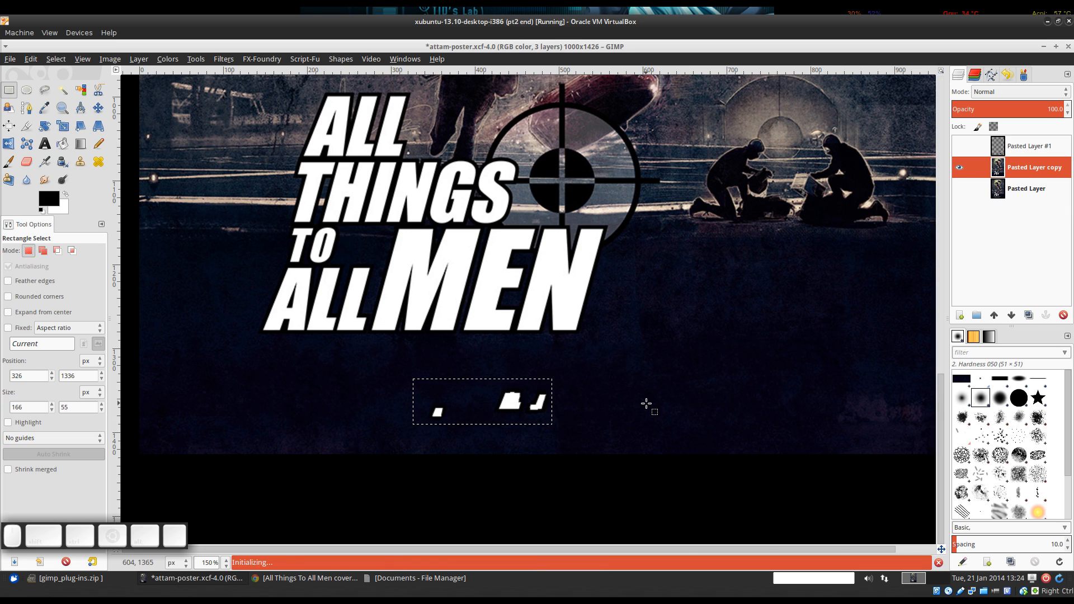
{"action": "left_click", "coordinate": [646, 404]}
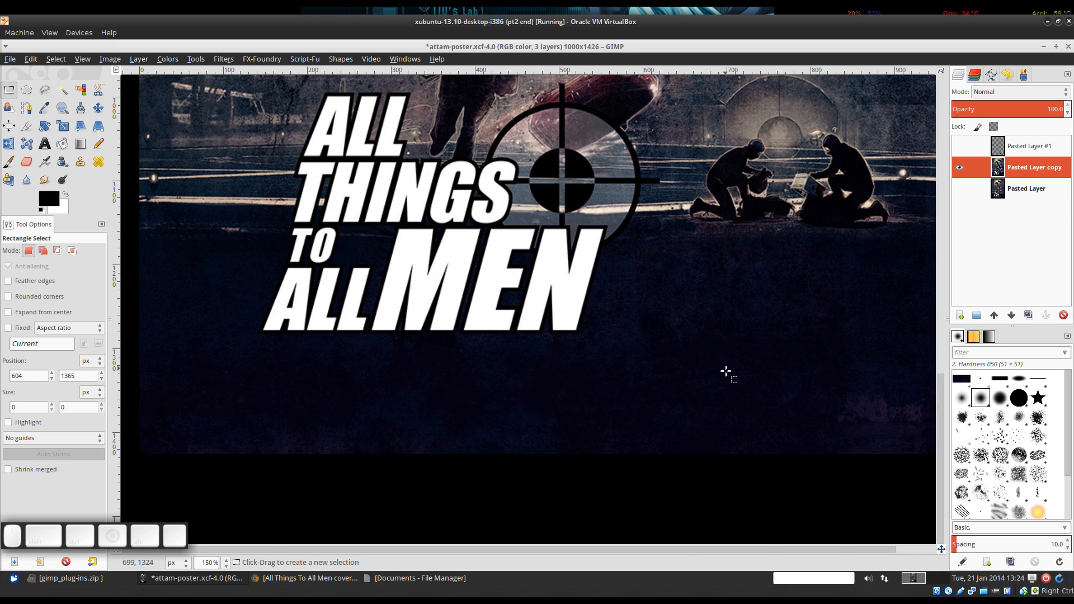
Check the healed poster as a whole, then hide Pasted Layer copy and show the original Pasted Layer.
{"action": "scroll", "coordinate": [727, 381], "scroll_direction": "down", "scroll_amount": 2}
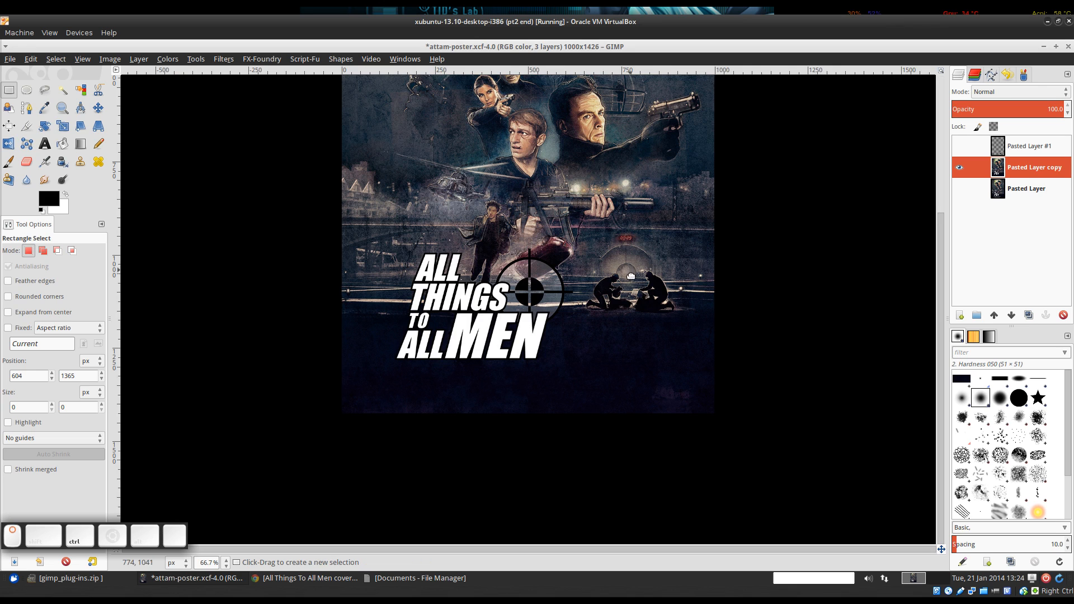
{"action": "scroll", "coordinate": [727, 382], "scroll_direction": "up", "scroll_amount": 3}
{"action": "scroll", "coordinate": [619, 160], "scroll_direction": "up", "scroll_amount": 3}
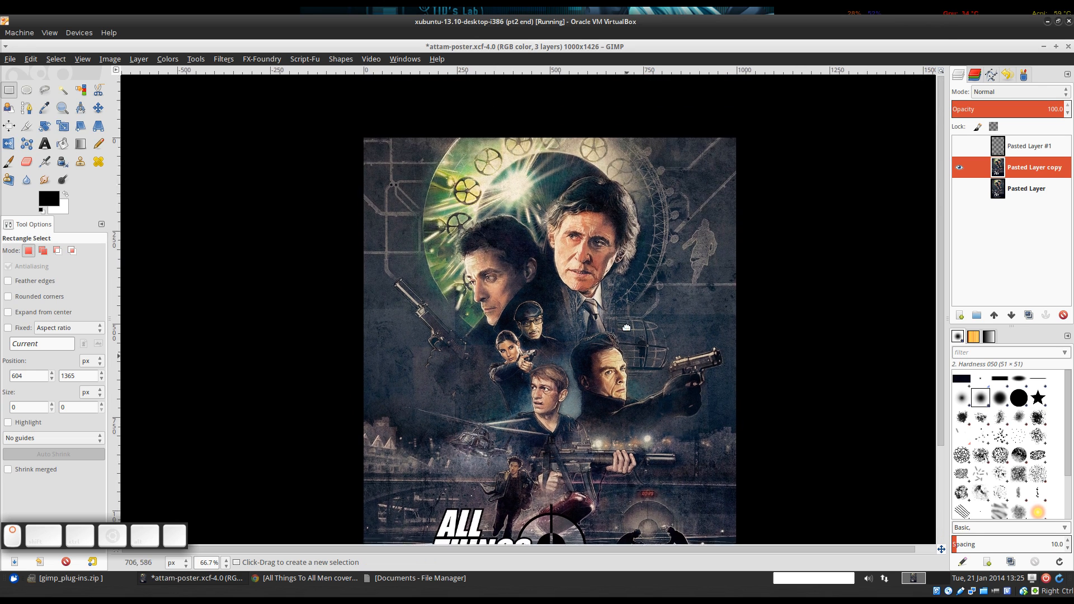
{"action": "scroll", "coordinate": [661, 348], "scroll_direction": "down", "scroll_amount": 4}
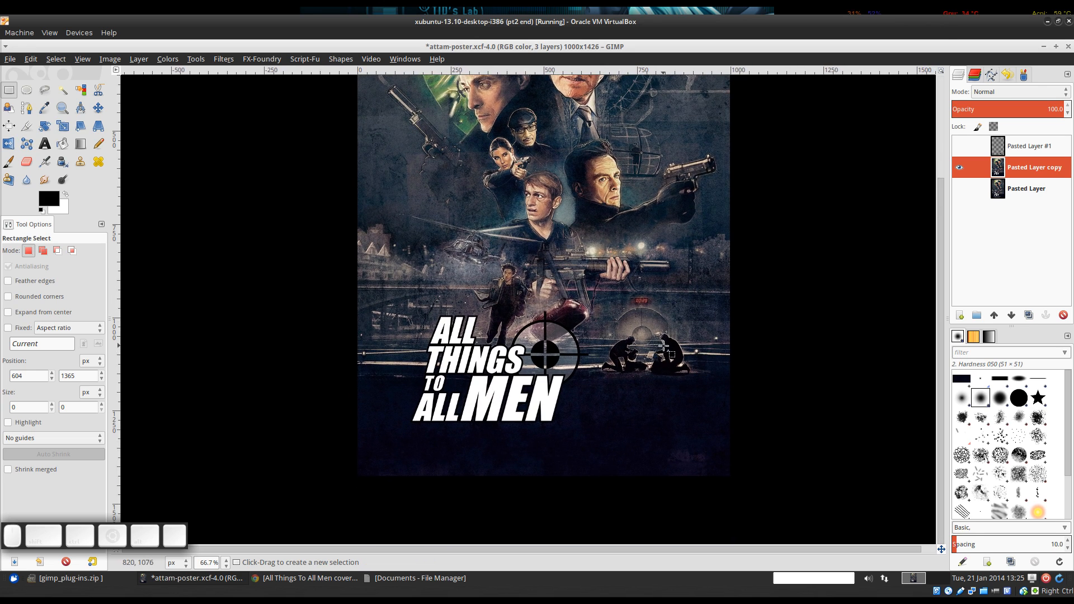
{"action": "left_click", "coordinate": [958, 168]}
{"action": "left_click", "coordinate": [959, 188]}
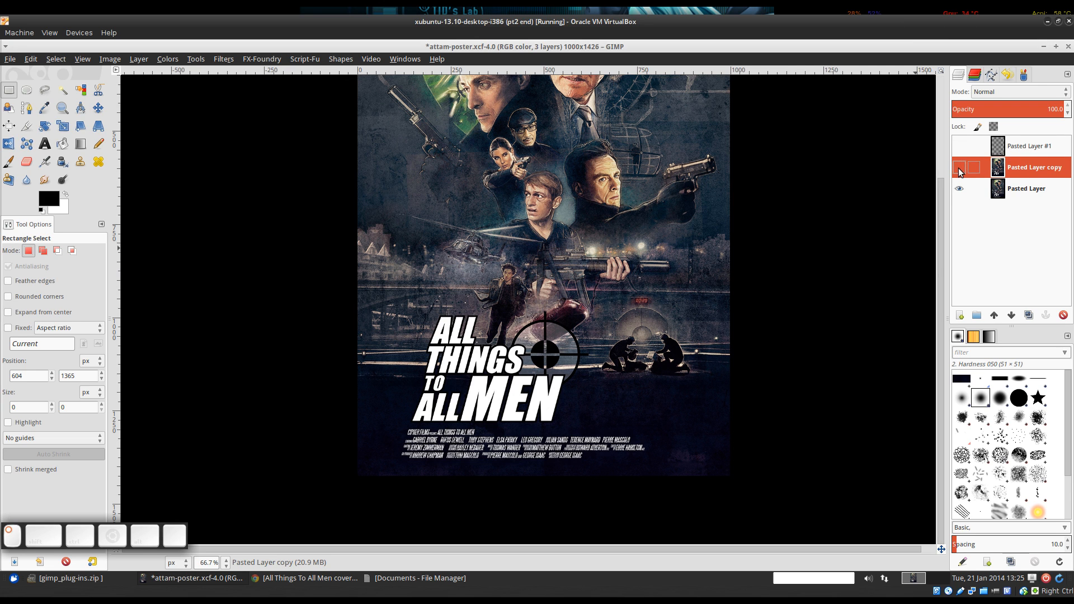
Duplicate Pasted Layer, place the duplicate above Pasted Layer copy, and delete the patch layer Pasted Layer #1.
{"action": "left_click", "coordinate": [1014, 189]}
{"action": "key", "text": "ctrl+shift+d"}
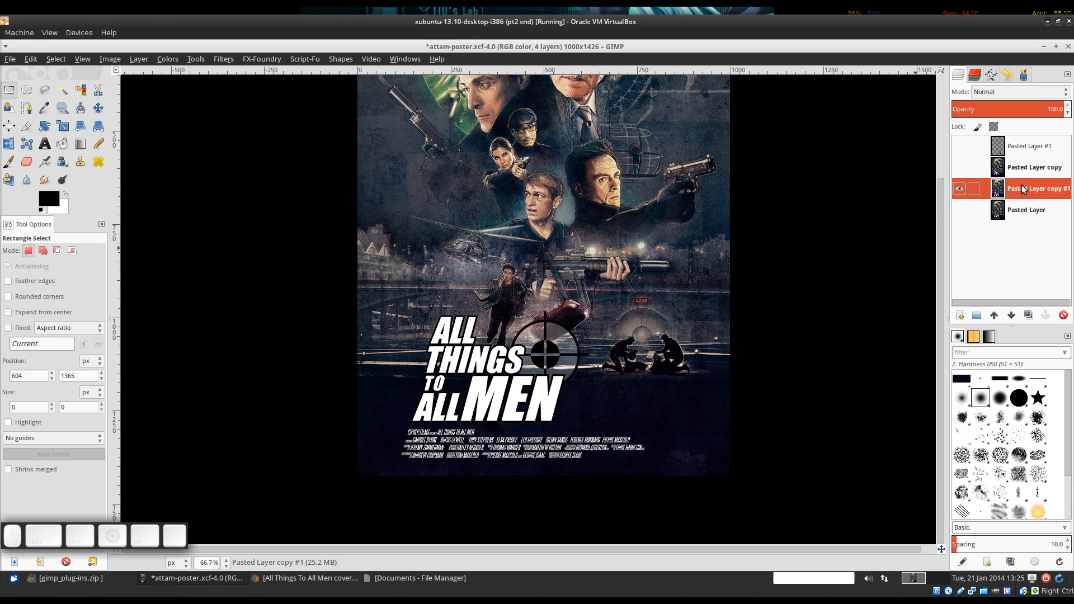
{"action": "left_click_drag", "start_coordinate": [1021, 189], "coordinate": [1019, 148]}
{"action": "left_click", "coordinate": [1021, 147]}
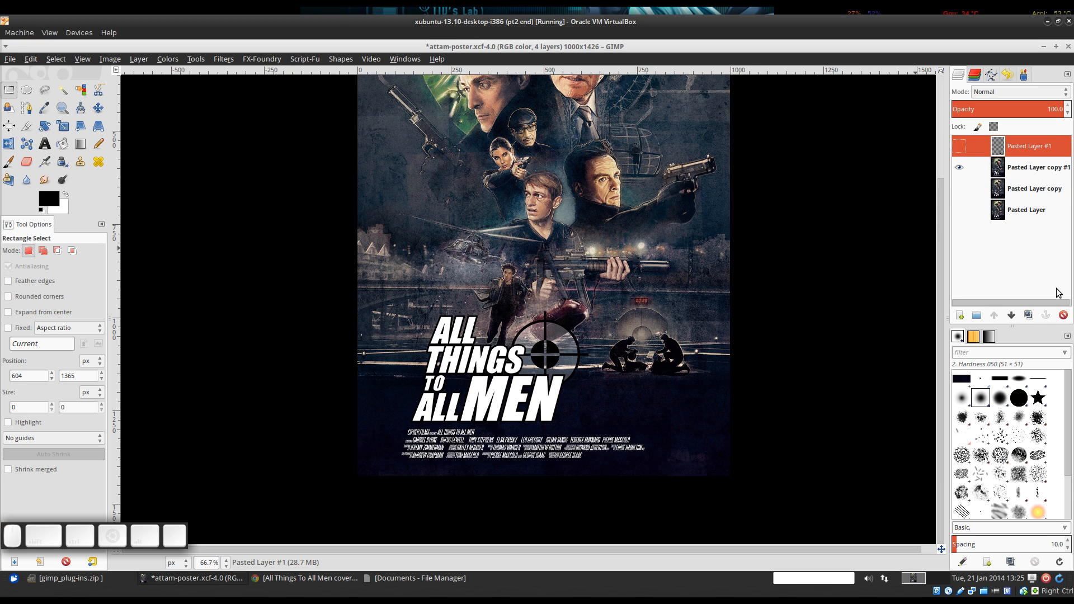
{"action": "left_click", "coordinate": [1062, 314]}
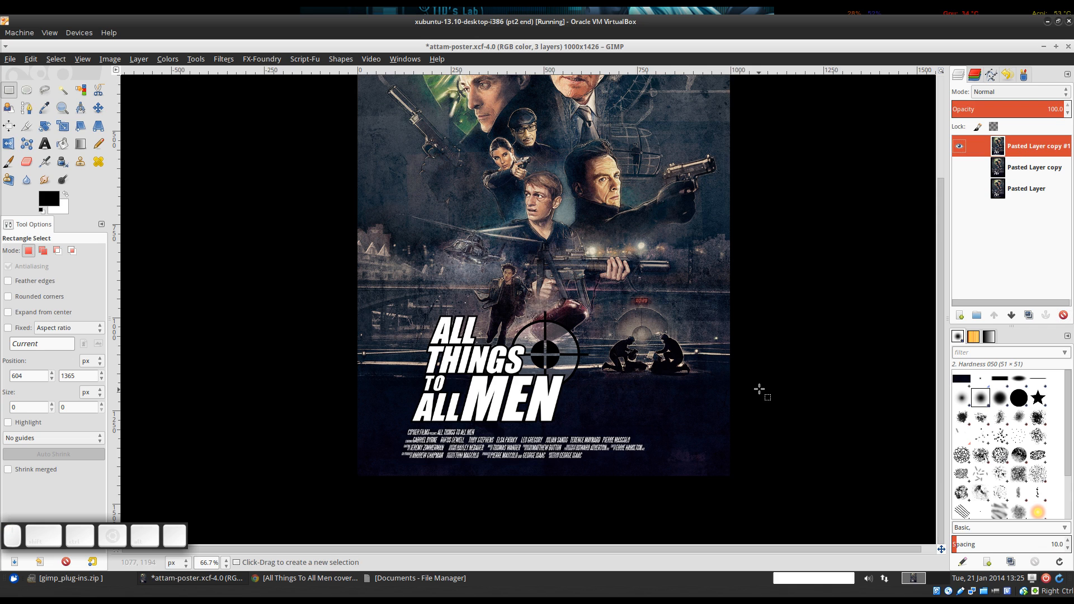
Activate the Clone tool and set its brush size to 46 for work on the credits area.
{"action": "left_click", "coordinate": [80, 161]}
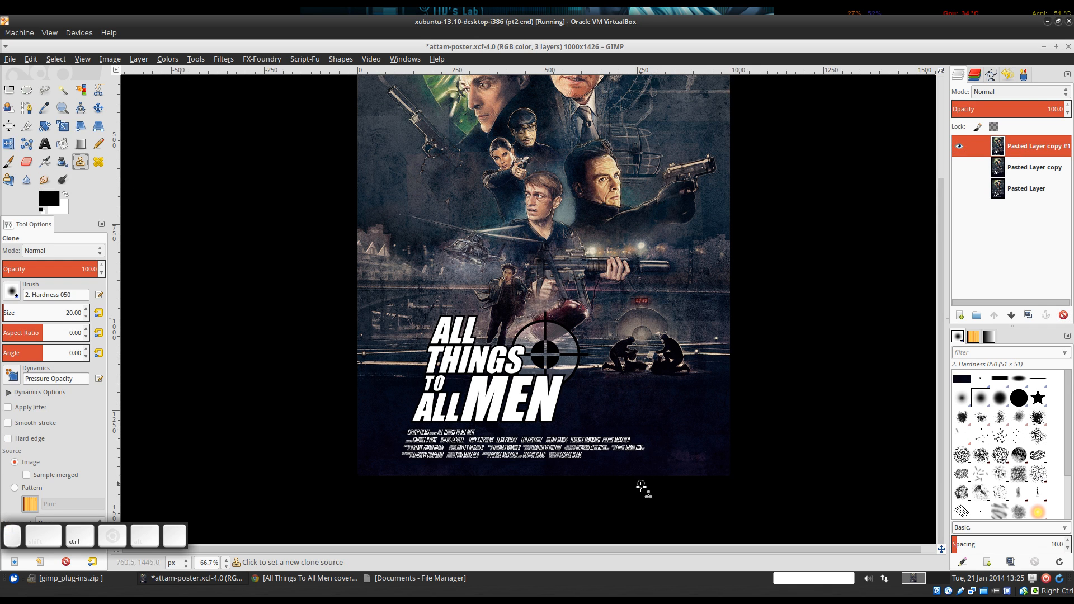
{"action": "scroll", "coordinate": [643, 481], "scroll_direction": "up", "scroll_amount": 5}
{"action": "scroll", "coordinate": [739, 347], "scroll_direction": "down", "scroll_amount": 3}
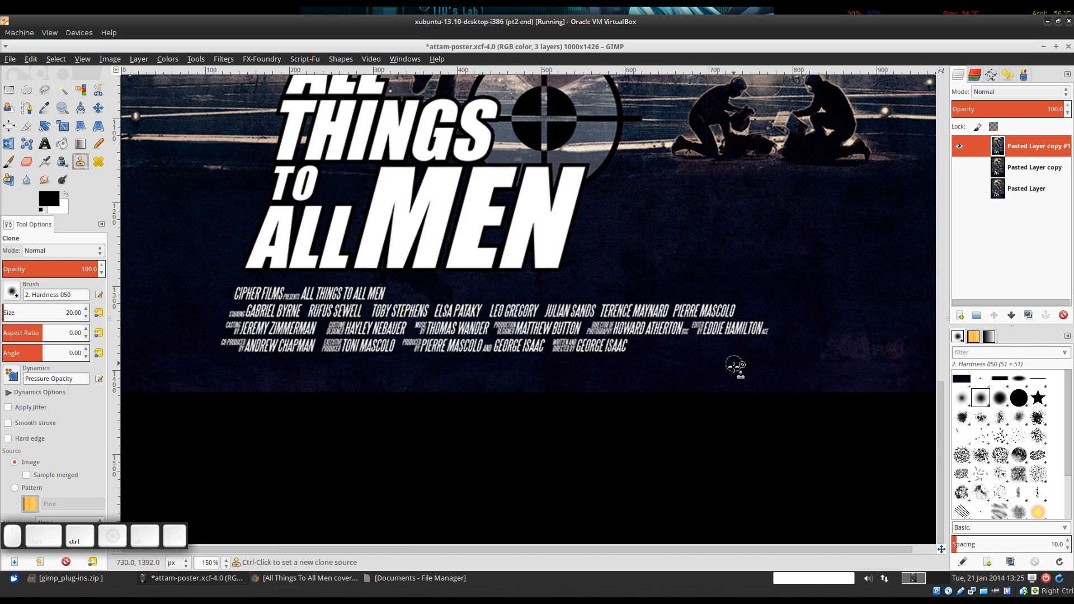
{"action": "left_click_drag", "start_coordinate": [809, 265], "coordinate": [677, 292]}
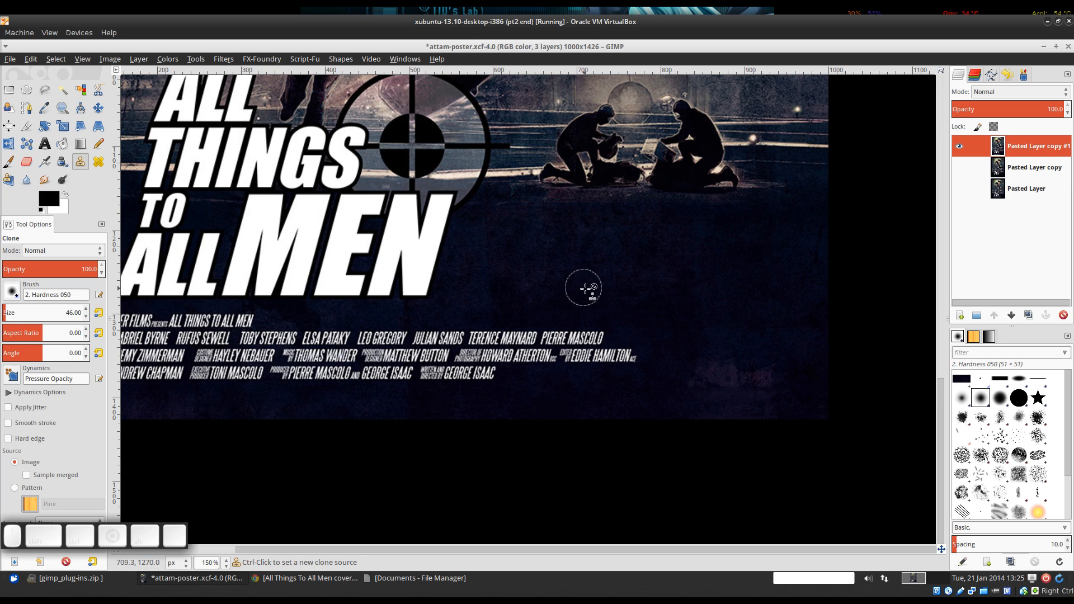
Try to clone dark background from below the kneeling figures over the credits with freehand strokes, and undo the strokes.
{"action": "left_click", "coordinate": [690, 291]}
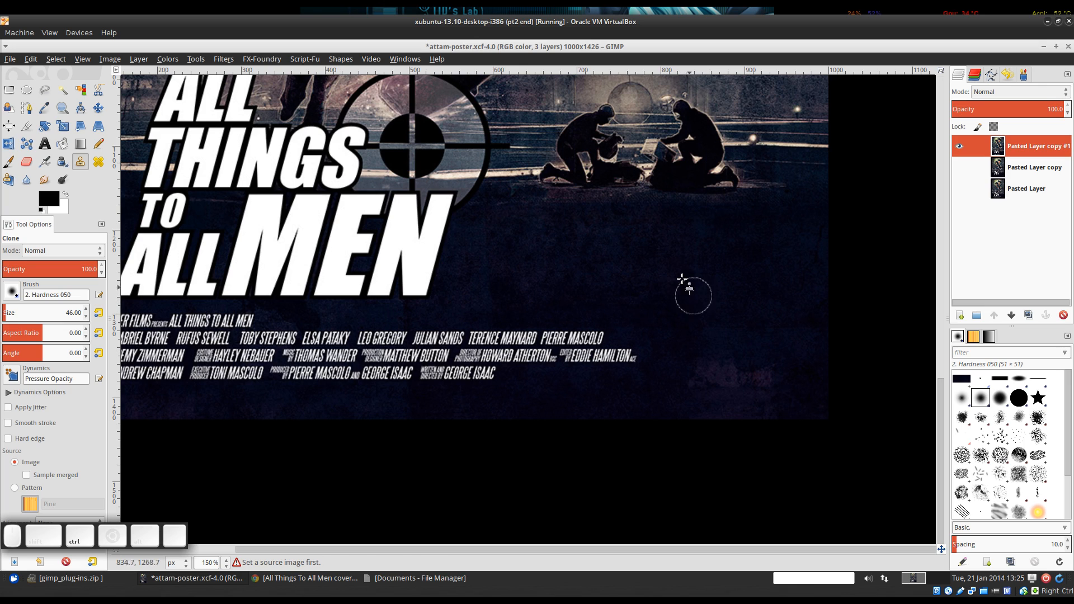
{"action": "key", "text": "ctrl"}
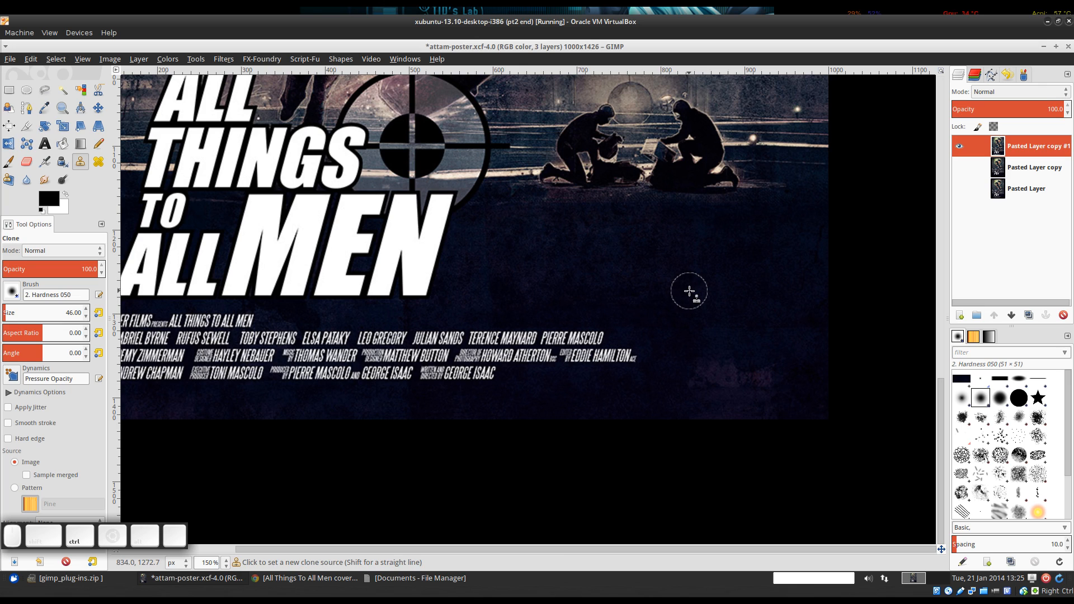
{"action": "left_click", "coordinate": [689, 291], "text": "ctrl"}
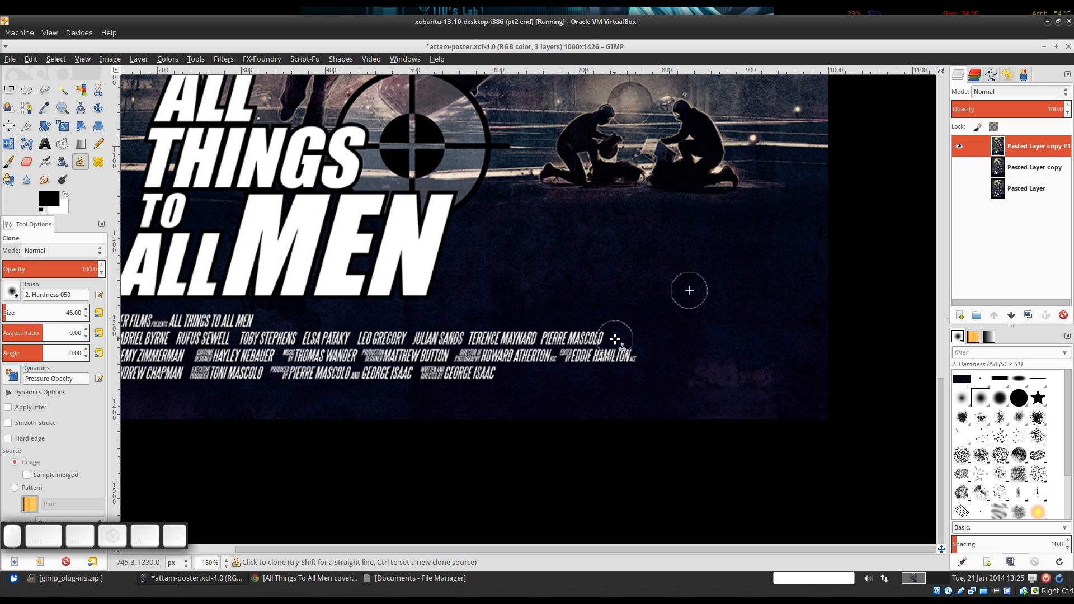
{"action": "left_click_drag", "start_coordinate": [614, 340], "coordinate": [491, 340]}
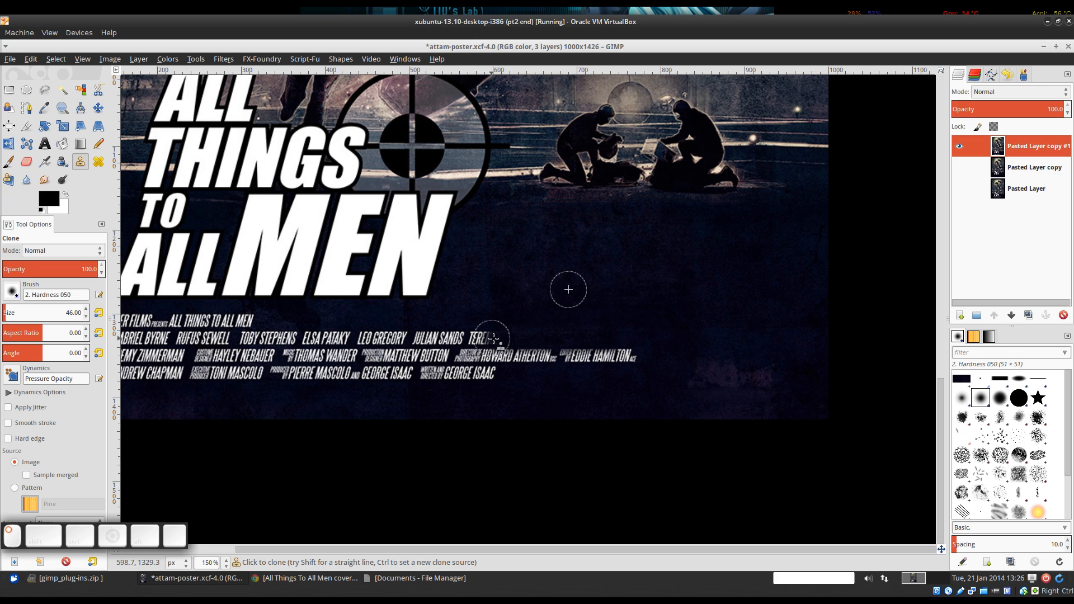
{"action": "mouse_move", "coordinate": [660, 337]}
{"action": "left_mouse_down"}
{"action": "mouse_move", "coordinate": [522, 354]}
{"action": "mouse_move", "coordinate": [649, 356]}
{"action": "mouse_move", "coordinate": [493, 355]}
{"action": "mouse_move", "coordinate": [317, 327]}
{"action": "mouse_move", "coordinate": [233, 336]}
{"action": "mouse_move", "coordinate": [240, 358]}
{"action": "mouse_move", "coordinate": [288, 381]}
{"action": "mouse_move", "coordinate": [424, 366]}
{"action": "mouse_move", "coordinate": [529, 306]}
{"action": "mouse_move", "coordinate": [136, 287]}
{"action": "mouse_move", "coordinate": [126, 306]}
{"action": "mouse_move", "coordinate": [311, 374]}
{"action": "mouse_move", "coordinate": [414, 364]}
{"action": "left_mouse_up"}
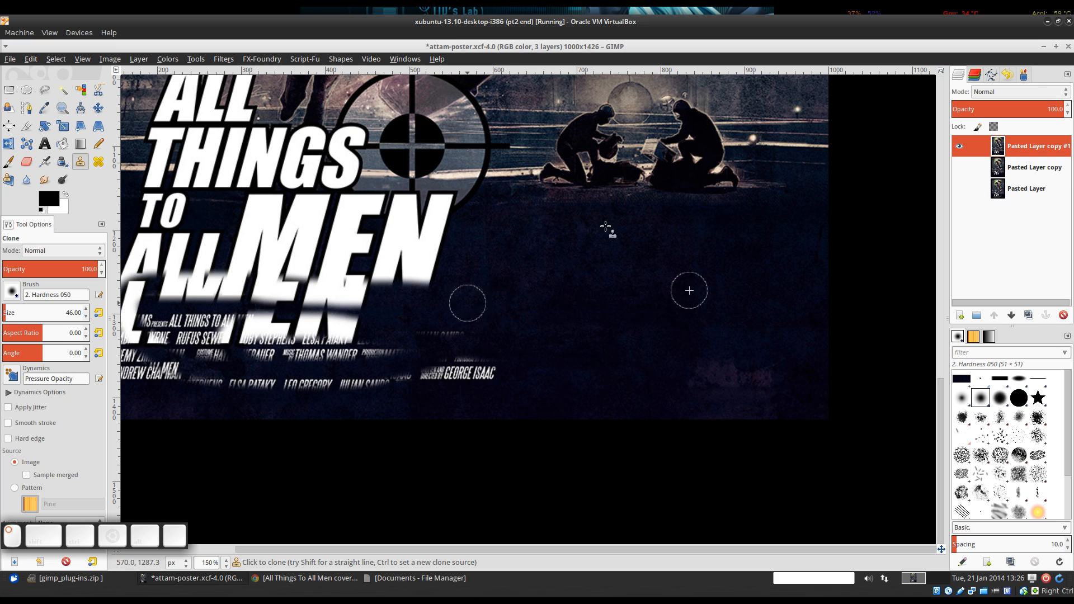
{"action": "key", "text": "ctrl+z"}
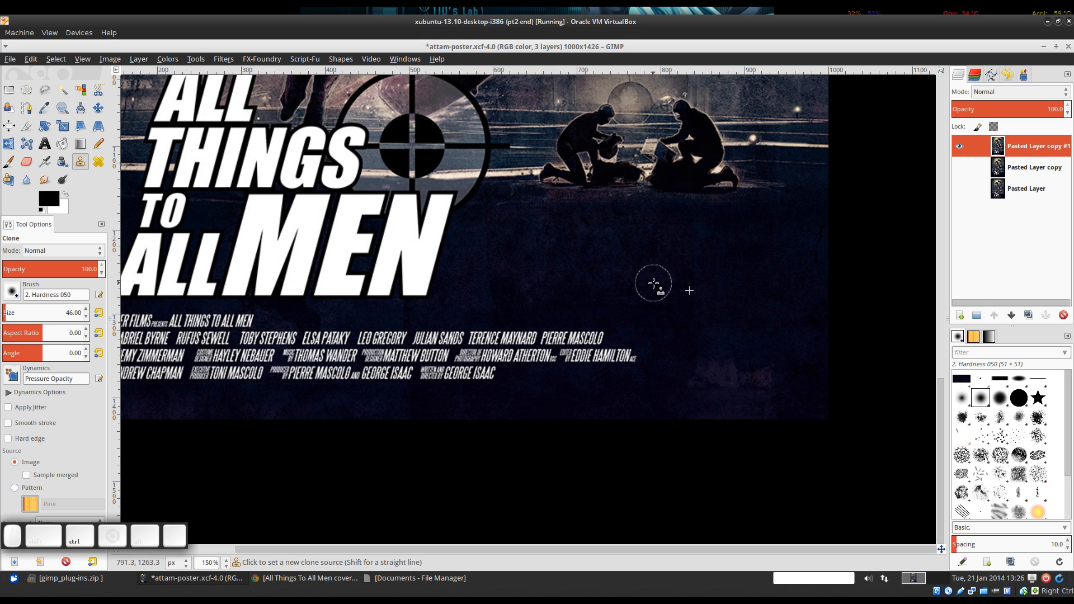
Set the Clone brush size to 37 and sample the dark strip just below the end of the last credits line.
{"action": "scroll", "coordinate": [653, 283], "scroll_direction": "down", "scroll_amount": 1}
{"action": "scroll", "coordinate": [649, 303], "scroll_direction": "up", "scroll_amount": 1}
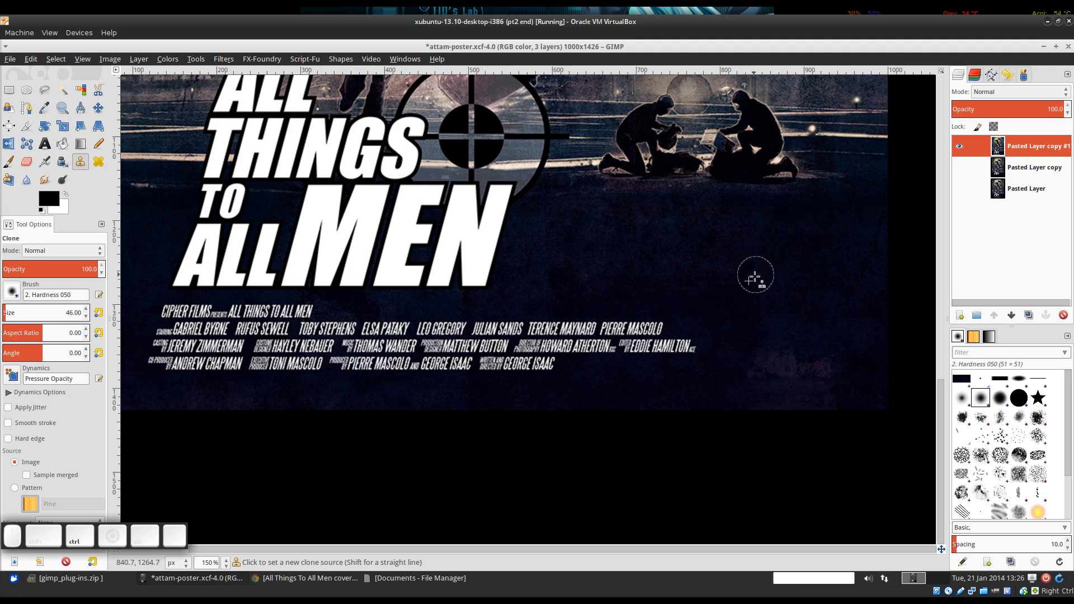
{"action": "left_click", "coordinate": [749, 281], "text": "ctrl"}
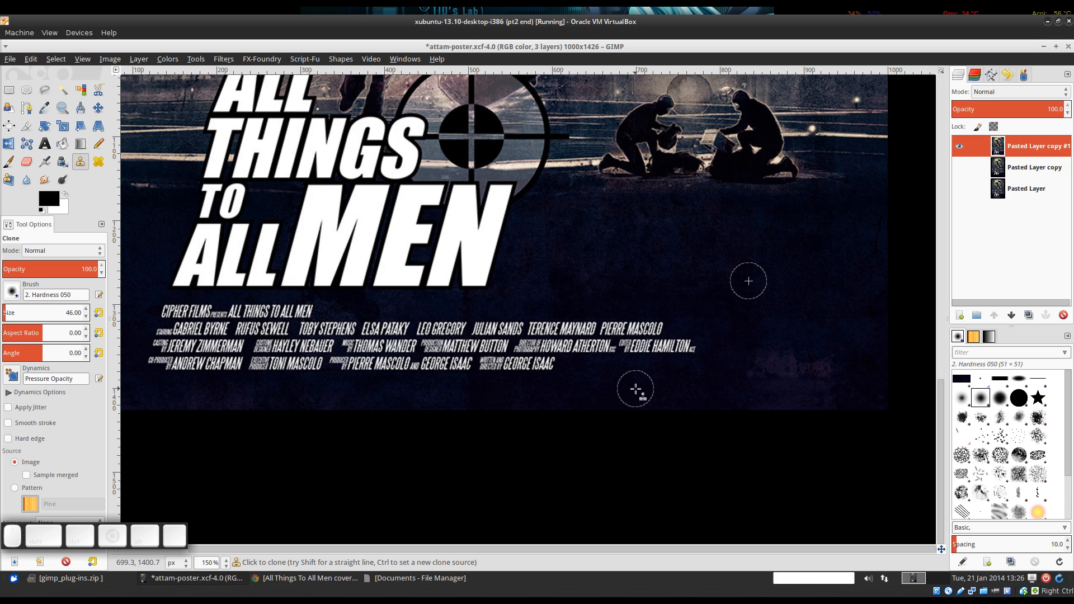
{"action": "key", "text": "ctrl"}
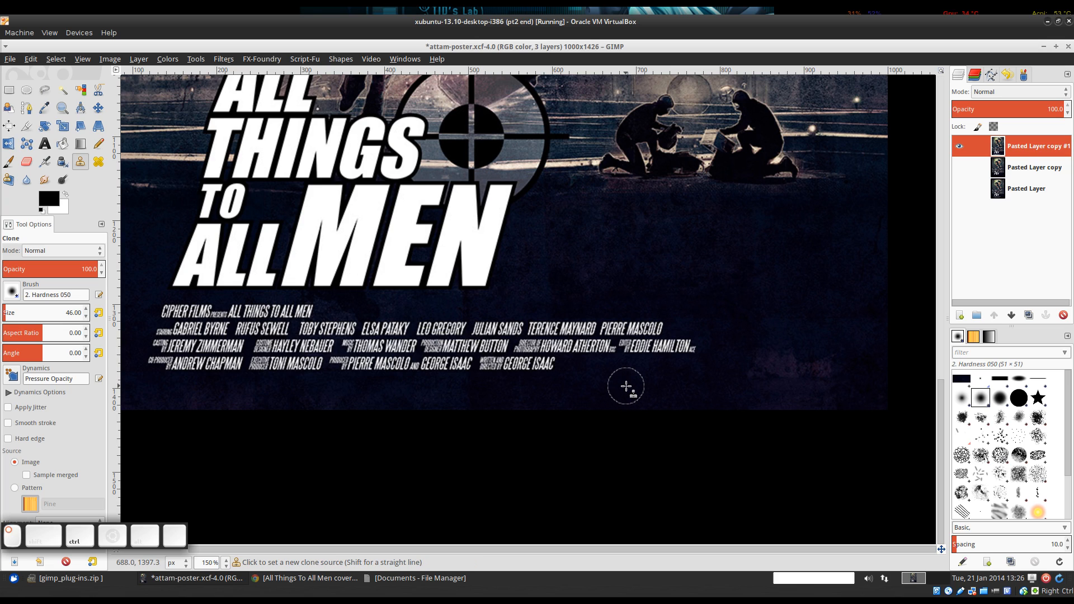
{"action": "left_click", "coordinate": [625, 386], "text": "ctrl"}
{"action": "scroll", "coordinate": [513, 395], "scroll_direction": "down", "scroll_amount": 4}
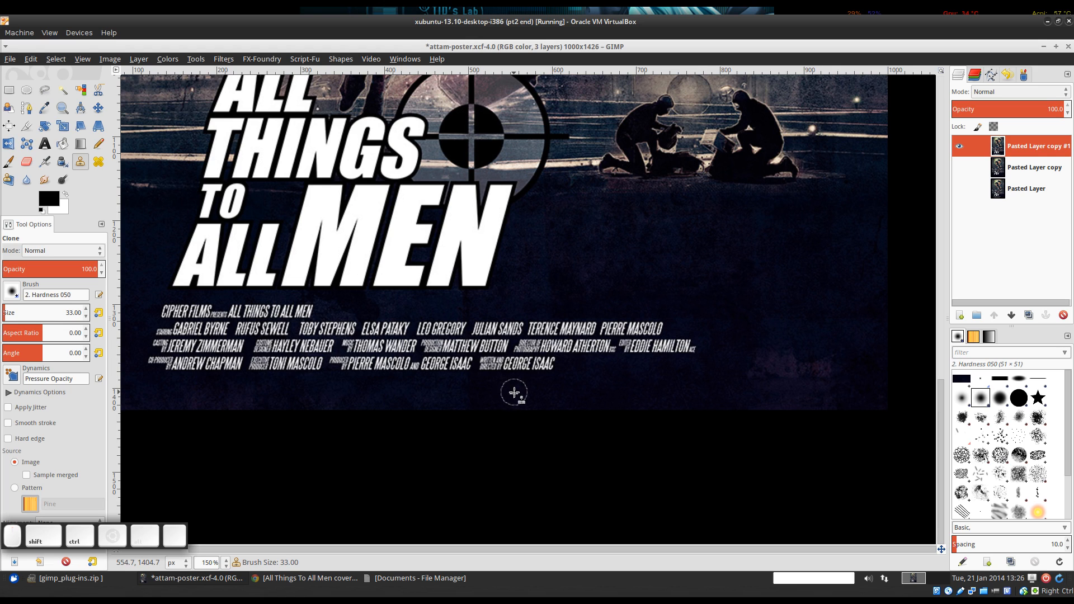
{"action": "scroll", "coordinate": [595, 384], "scroll_direction": "left", "scroll_amount": 3}
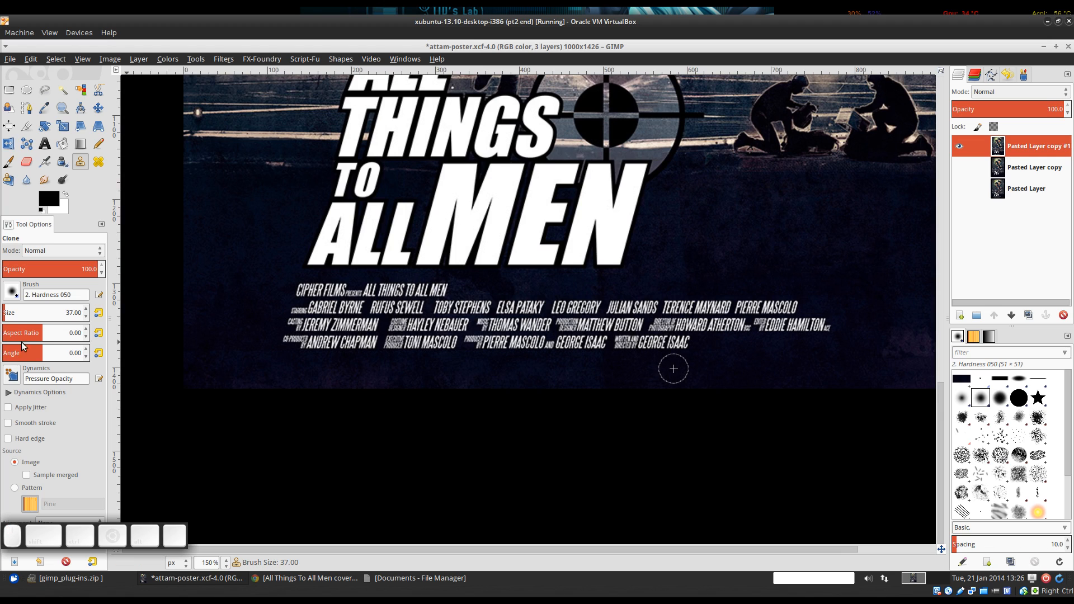
{"action": "left_click", "coordinate": [704, 370], "text": "ctrl"}
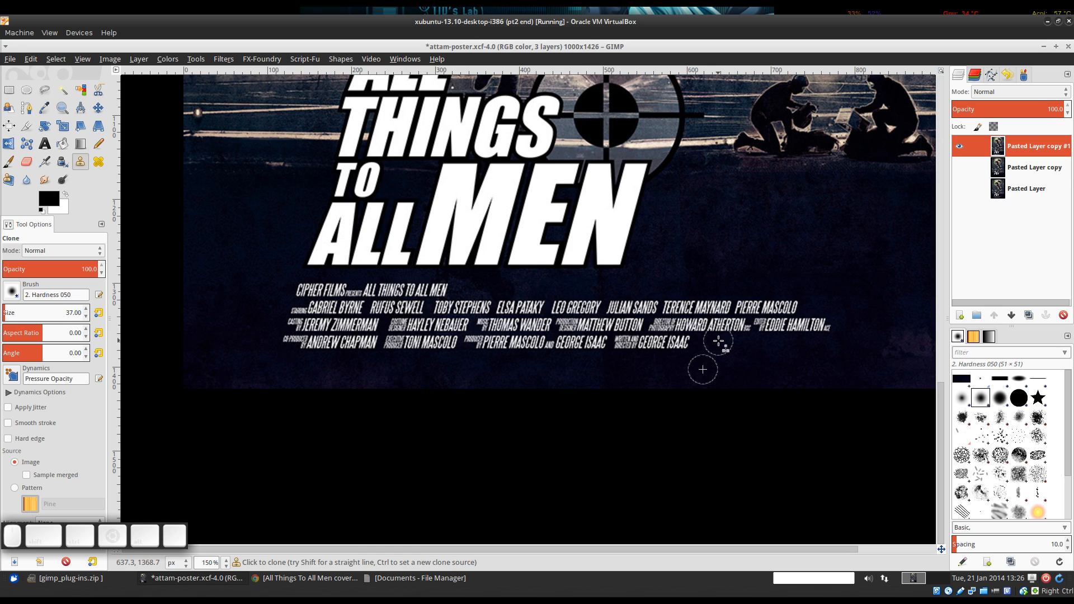
{"action": "left_click", "coordinate": [704, 372], "text": "ctrl"}
Undo a freehand clone stroke over the lower credits and cover the last credits line with one straight horizontal clone stroke.
{"action": "mouse_move", "coordinate": [704, 343]}
{"action": "left_mouse_down"}
{"action": "mouse_move", "coordinate": [320, 345]}
{"action": "mouse_move", "coordinate": [775, 333]}
{"action": "mouse_move", "coordinate": [516, 335]}
{"action": "left_mouse_up"}
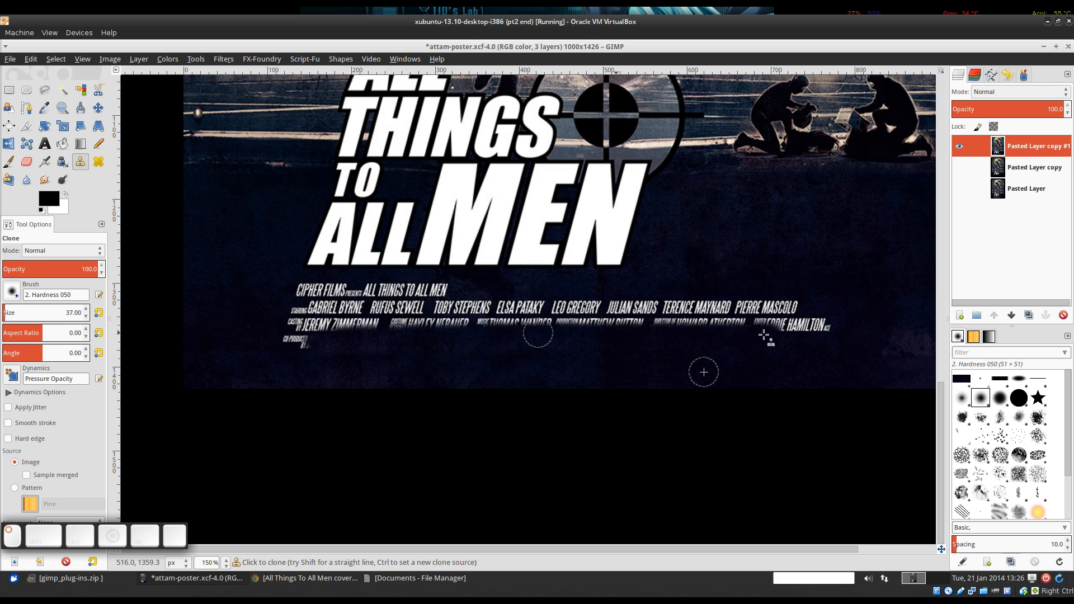
{"action": "key", "text": "ctrl+z"}
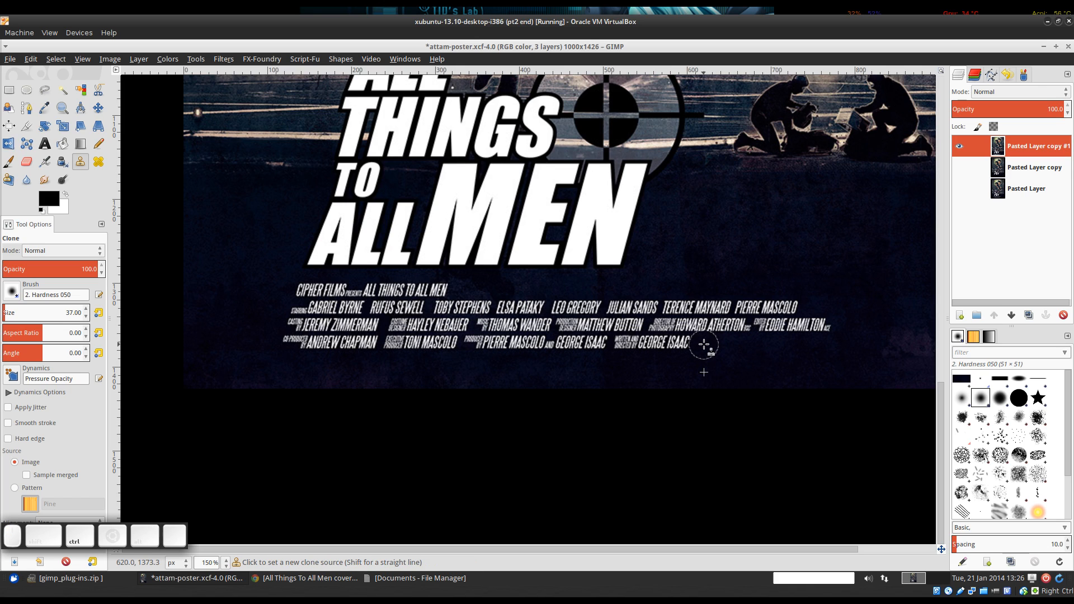
{"action": "key", "text": "shift"}
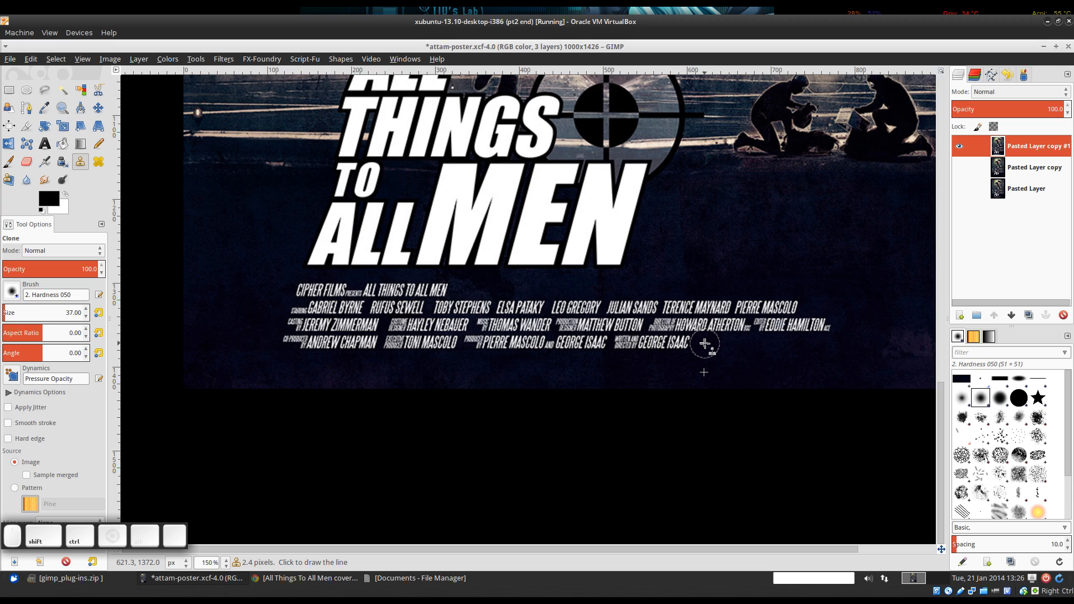
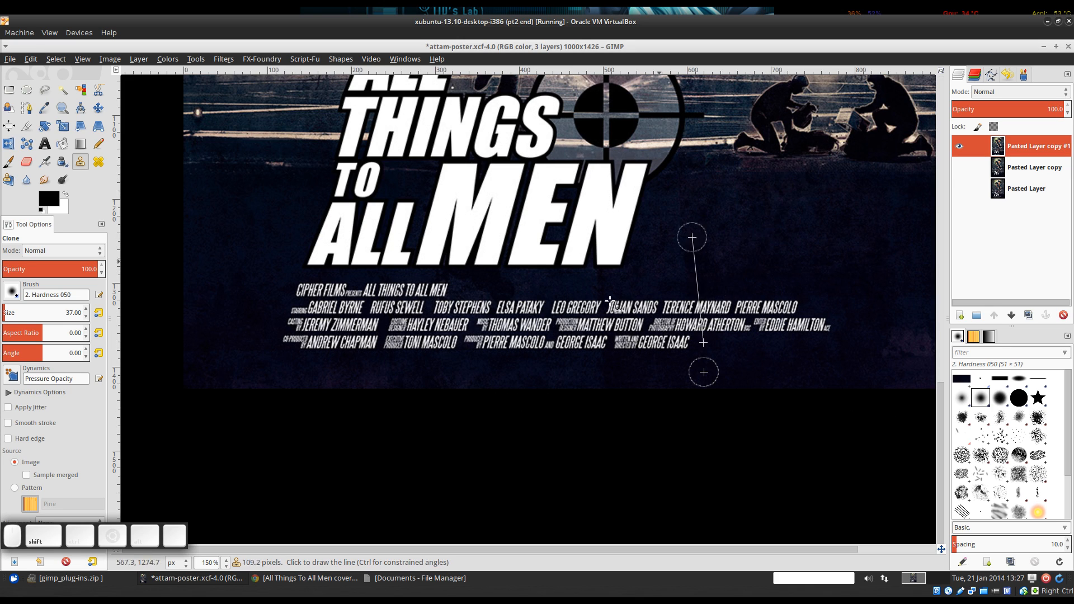
{"action": "left_click", "coordinate": [229, 336], "text": "ctrl+shift"}
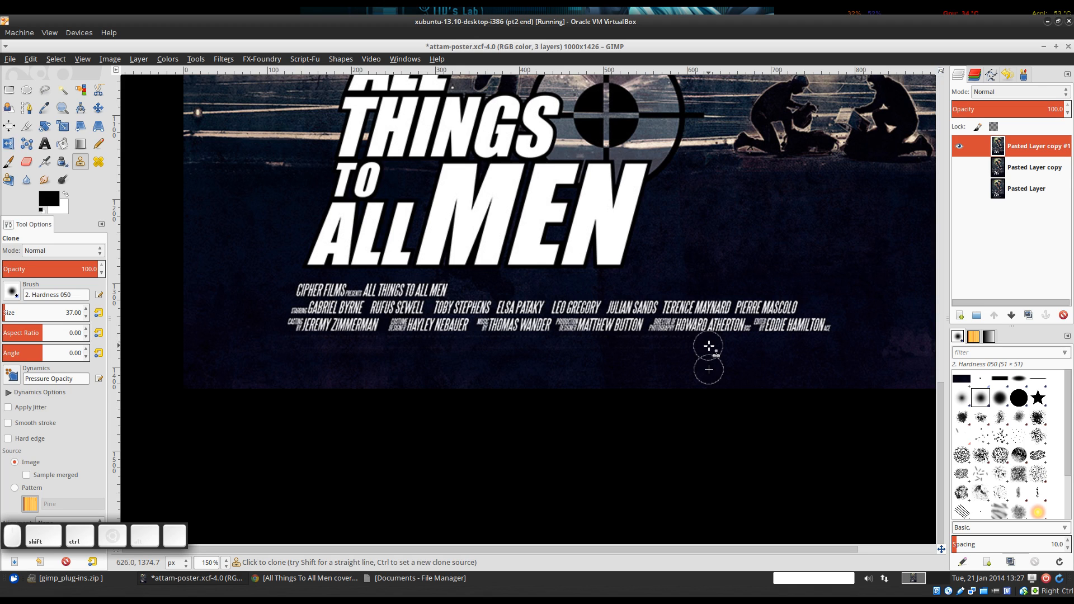
Clone dark background from sources above and below the credits over the right-hand ends of the two lower credit lines.
{"action": "left_click", "coordinate": [709, 348], "text": "ctrl"}
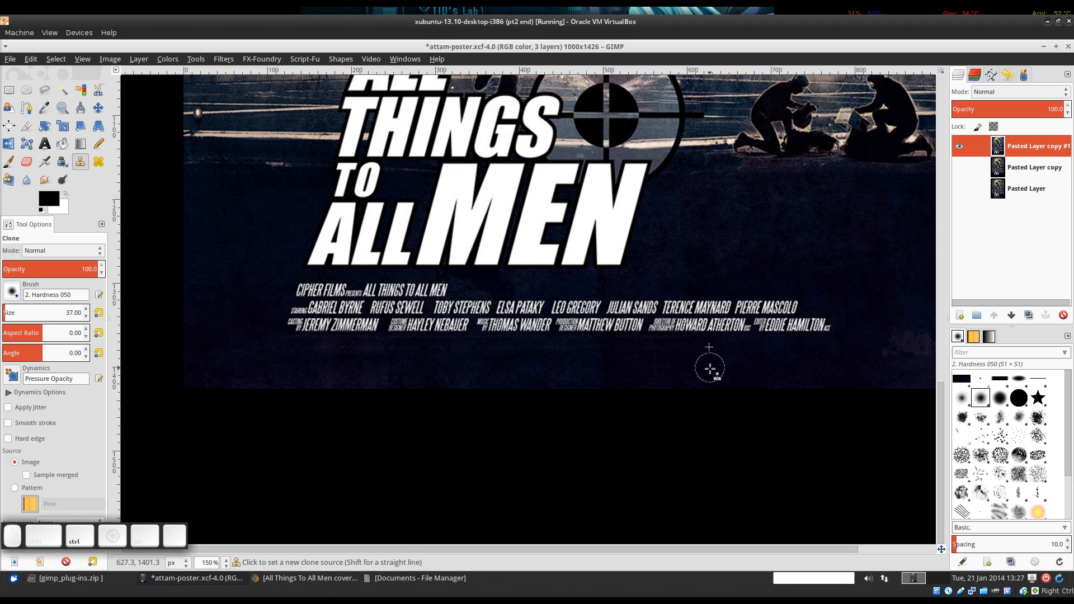
{"action": "left_click", "coordinate": [709, 373], "text": "ctrl"}
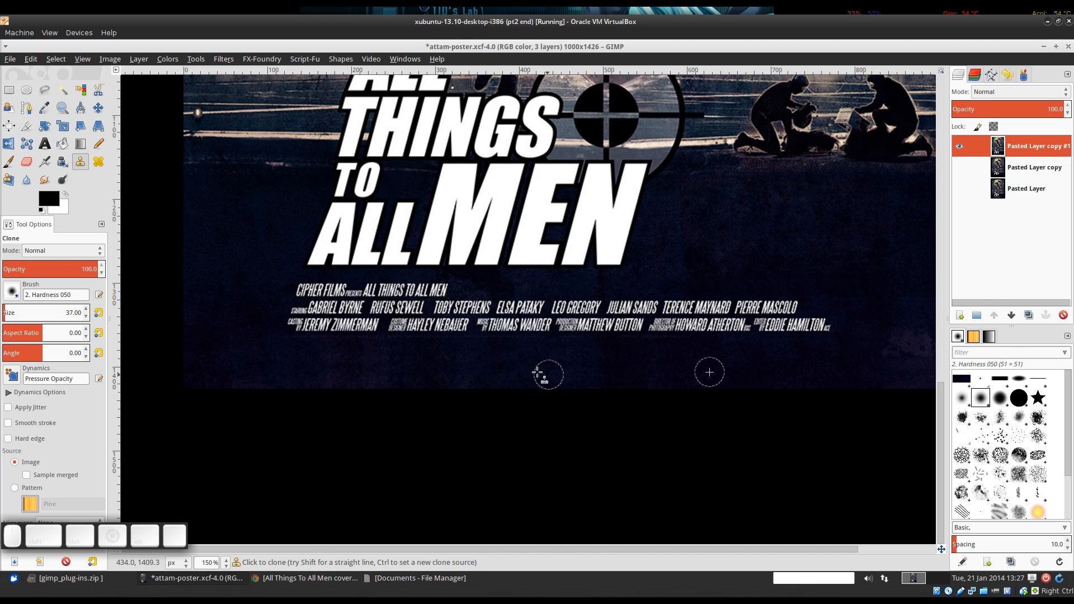
{"action": "scroll", "coordinate": [758, 304], "scroll_direction": "down", "scroll_amount": 2}
{"action": "scroll", "coordinate": [604, 336], "scroll_direction": "up", "scroll_amount": 3}
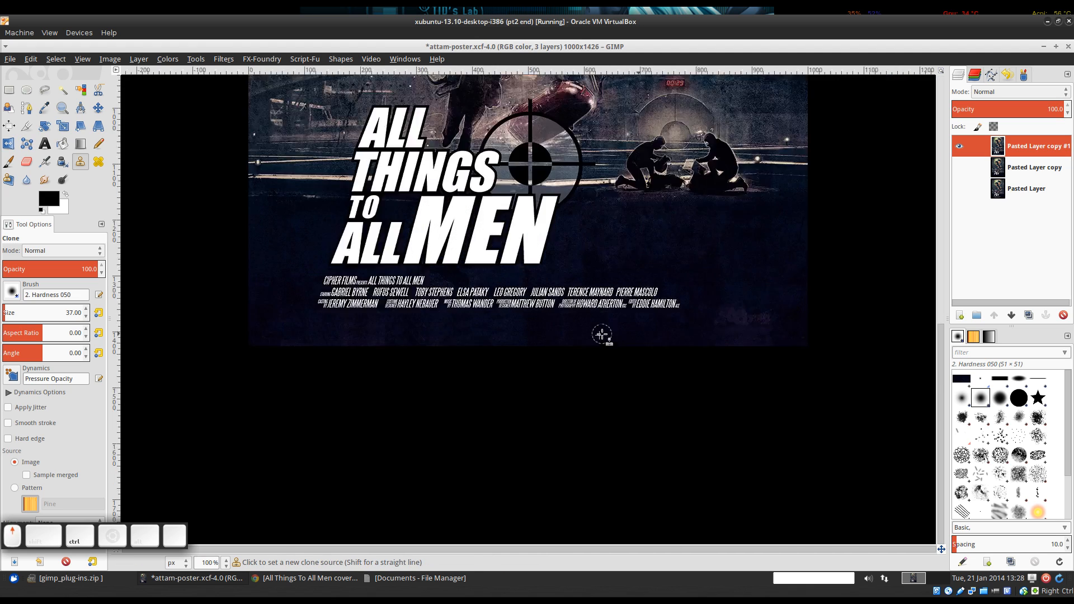
{"action": "scroll", "coordinate": [637, 350], "scroll_direction": "down", "scroll_amount": 1}
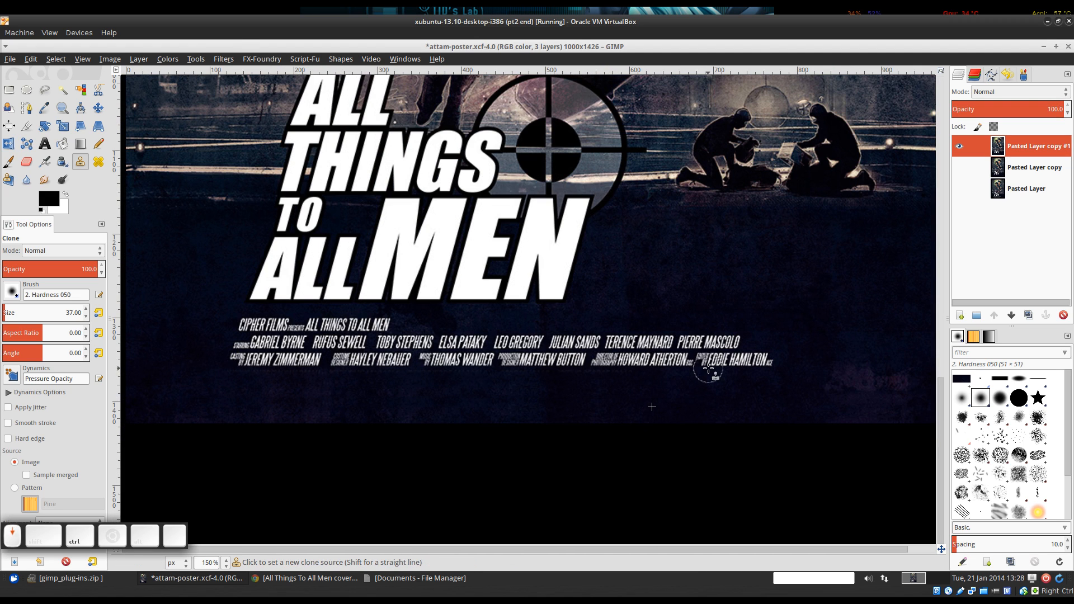
{"action": "left_click", "coordinate": [702, 274], "text": "ctrl"}
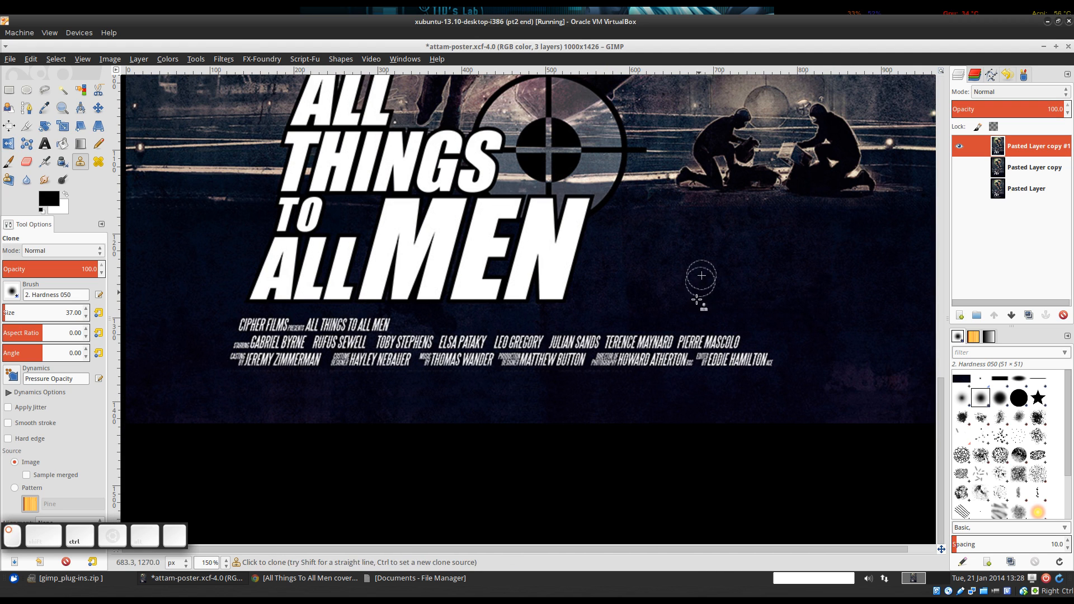
{"action": "left_click", "coordinate": [721, 311], "text": "ctrl"}
{"action": "mouse_move", "coordinate": [713, 341]}
{"action": "left_mouse_down"}
{"action": "mouse_move", "coordinate": [730, 340]}
{"action": "mouse_move", "coordinate": [664, 339]}
{"action": "mouse_move", "coordinate": [749, 341]}
{"action": "mouse_move", "coordinate": [660, 341]}
{"action": "left_mouse_up"}
{"action": "left_click", "coordinate": [759, 317], "text": "ctrl"}
{"action": "mouse_move", "coordinate": [764, 363]}
{"action": "left_mouse_down"}
{"action": "mouse_move", "coordinate": [664, 352]}
{"action": "mouse_move", "coordinate": [771, 366]}
{"action": "mouse_move", "coordinate": [671, 359]}
{"action": "mouse_move", "coordinate": [729, 420]}
{"action": "mouse_move", "coordinate": [668, 404]}
{"action": "mouse_move", "coordinate": [667, 360]}
{"action": "mouse_move", "coordinate": [479, 369]}
{"action": "mouse_move", "coordinate": [716, 367]}
{"action": "left_mouse_up"}
{"action": "left_click", "coordinate": [669, 407], "text": "ctrl"}
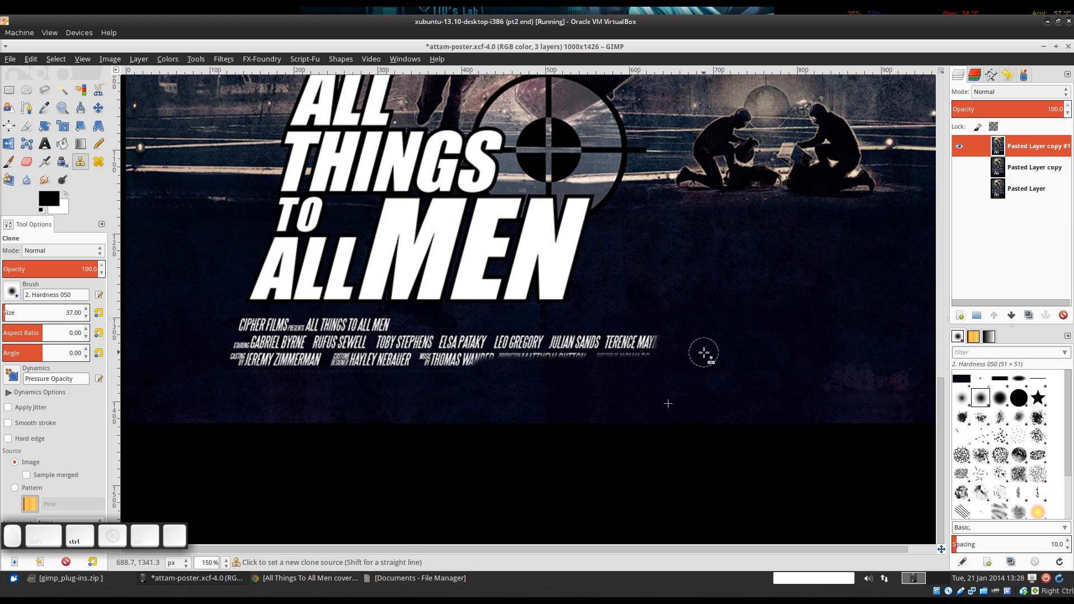
Clone dark background over the middle and left parts of the credit lines, resampling from clean areas around the text.
{"action": "left_click", "coordinate": [630, 261], "text": "ctrl"}
{"action": "mouse_move", "coordinate": [604, 326]}
{"action": "left_mouse_down"}
{"action": "mouse_move", "coordinate": [580, 337]}
{"action": "mouse_move", "coordinate": [661, 342]}
{"action": "mouse_move", "coordinate": [537, 347]}
{"action": "mouse_move", "coordinate": [651, 347]}
{"action": "mouse_move", "coordinate": [612, 348]}
{"action": "mouse_move", "coordinate": [621, 348]}
{"action": "mouse_move", "coordinate": [597, 405]}
{"action": "mouse_move", "coordinate": [614, 339]}
{"action": "mouse_move", "coordinate": [700, 340]}
{"action": "mouse_move", "coordinate": [597, 351]}
{"action": "mouse_move", "coordinate": [648, 329]}
{"action": "mouse_move", "coordinate": [606, 329]}
{"action": "mouse_move", "coordinate": [505, 347]}
{"action": "mouse_move", "coordinate": [597, 349]}
{"action": "mouse_move", "coordinate": [520, 353]}
{"action": "mouse_move", "coordinate": [584, 336]}
{"action": "mouse_move", "coordinate": [496, 334]}
{"action": "mouse_move", "coordinate": [515, 334]}
{"action": "mouse_move", "coordinate": [480, 365]}
{"action": "mouse_move", "coordinate": [359, 370]}
{"action": "mouse_move", "coordinate": [482, 363]}
{"action": "mouse_move", "coordinate": [394, 354]}
{"action": "left_mouse_up"}
{"action": "left_click", "coordinate": [600, 402], "text": "ctrl"}
{"action": "left_click", "coordinate": [201, 394], "text": "ctrl"}
{"action": "mouse_move", "coordinate": [229, 359]}
{"action": "left_mouse_down"}
{"action": "mouse_move", "coordinate": [470, 368]}
{"action": "mouse_move", "coordinate": [487, 362]}
{"action": "mouse_move", "coordinate": [234, 353]}
{"action": "mouse_move", "coordinate": [514, 356]}
{"action": "mouse_move", "coordinate": [260, 338]}
{"action": "mouse_move", "coordinate": [537, 337]}
{"action": "mouse_move", "coordinate": [369, 338]}
{"action": "mouse_move", "coordinate": [380, 380]}
{"action": "left_mouse_up"}
{"action": "left_click", "coordinate": [380, 379], "text": "ctrl"}
{"action": "mouse_move", "coordinate": [492, 342]}
{"action": "left_mouse_down"}
{"action": "mouse_move", "coordinate": [220, 331]}
{"action": "mouse_move", "coordinate": [423, 327]}
{"action": "mouse_move", "coordinate": [342, 327]}
{"action": "mouse_move", "coordinate": [286, 377]}
{"action": "mouse_move", "coordinate": [354, 316]}
{"action": "mouse_move", "coordinate": [226, 318]}
{"action": "mouse_move", "coordinate": [243, 340]}
{"action": "mouse_move", "coordinate": [255, 327]}
{"action": "mouse_move", "coordinate": [246, 329]}
{"action": "mouse_move", "coordinate": [504, 324]}
{"action": "mouse_move", "coordinate": [357, 322]}
{"action": "left_mouse_up"}
{"action": "left_click", "coordinate": [288, 376], "text": "ctrl"}
Examine the whole poster on Pasted Layer copy, from the top artwork down to the cleaned area below the title.
{"action": "scroll", "coordinate": [711, 383], "scroll_direction": "down", "scroll_amount": 2}
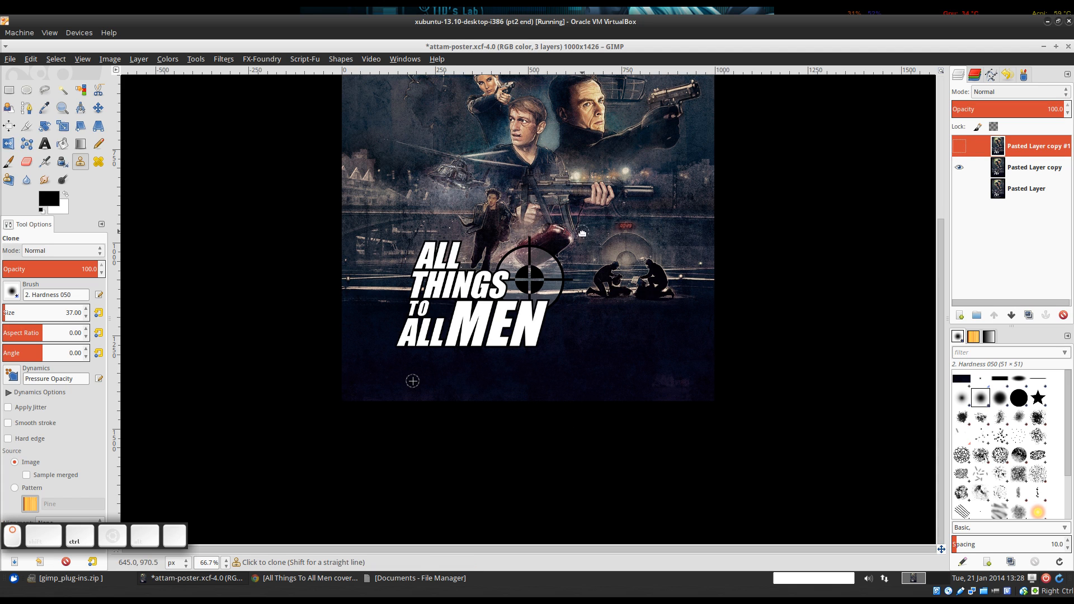
{"action": "scroll", "coordinate": [587, 232], "scroll_direction": "up", "scroll_amount": 5}
{"action": "scroll", "coordinate": [615, 211], "scroll_direction": "up", "scroll_amount": 2}
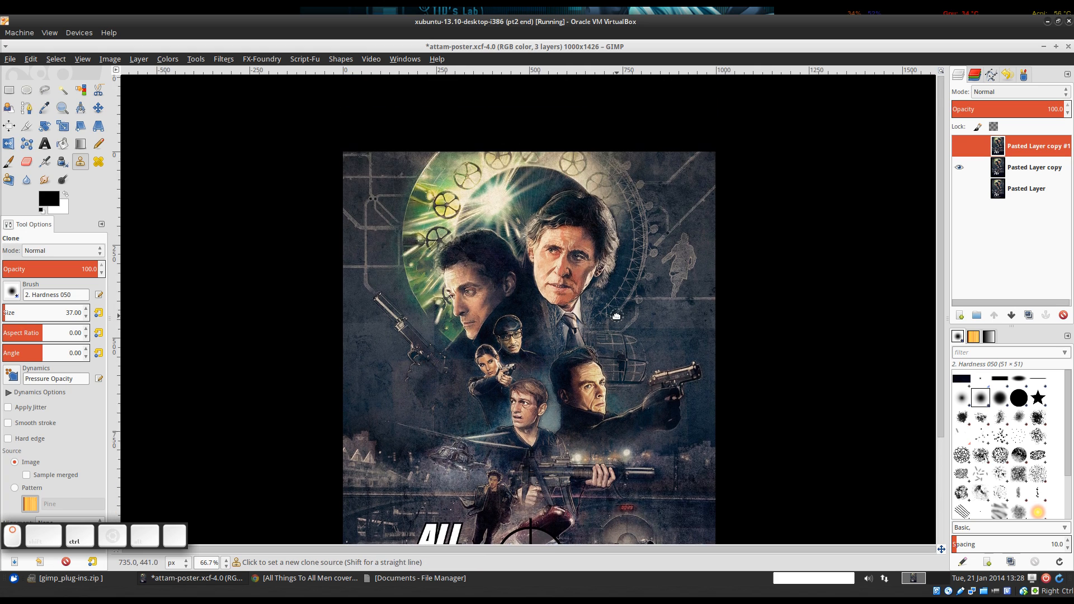
{"action": "scroll", "coordinate": [615, 211], "scroll_direction": "down", "scroll_amount": 4}
{"action": "scroll", "coordinate": [614, 210], "scroll_direction": "up", "scroll_amount": 1}
{"action": "scroll", "coordinate": [614, 208], "scroll_direction": "down", "scroll_amount": 1}
{"action": "left_click_drag", "start_coordinate": [613, 208], "coordinate": [618, 164]}
{"action": "mouse_move", "coordinate": [604, 350]}
{"action": "left_mouse_down"}
{"action": "mouse_move", "coordinate": [595, 282]}
{"action": "mouse_move", "coordinate": [606, 367]}
{"action": "left_mouse_up"}
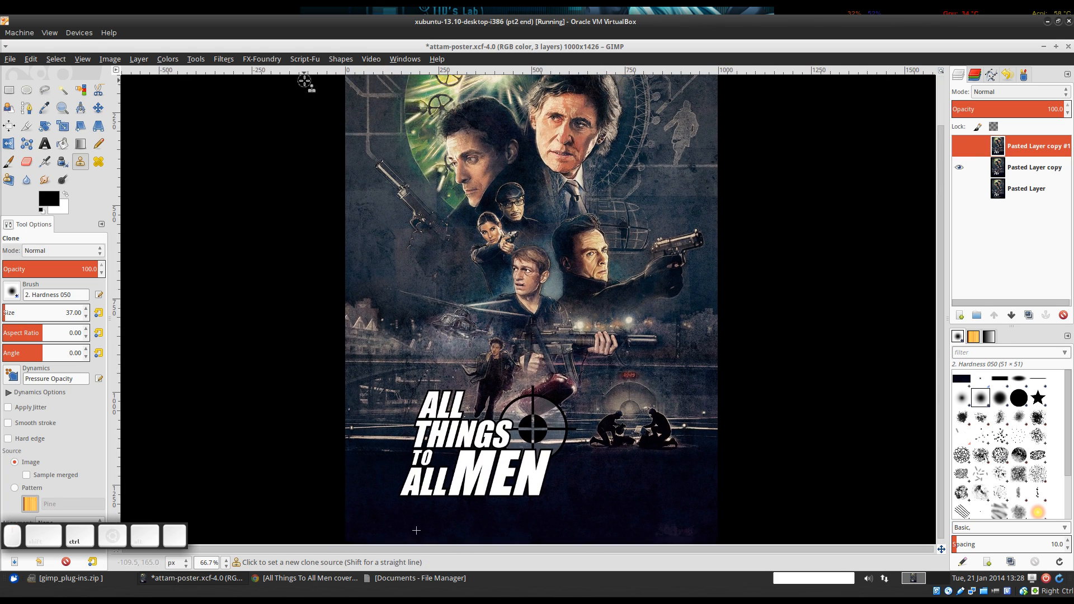
{"action": "scroll", "coordinate": [530, 199], "scroll_direction": "up", "scroll_amount": 2}
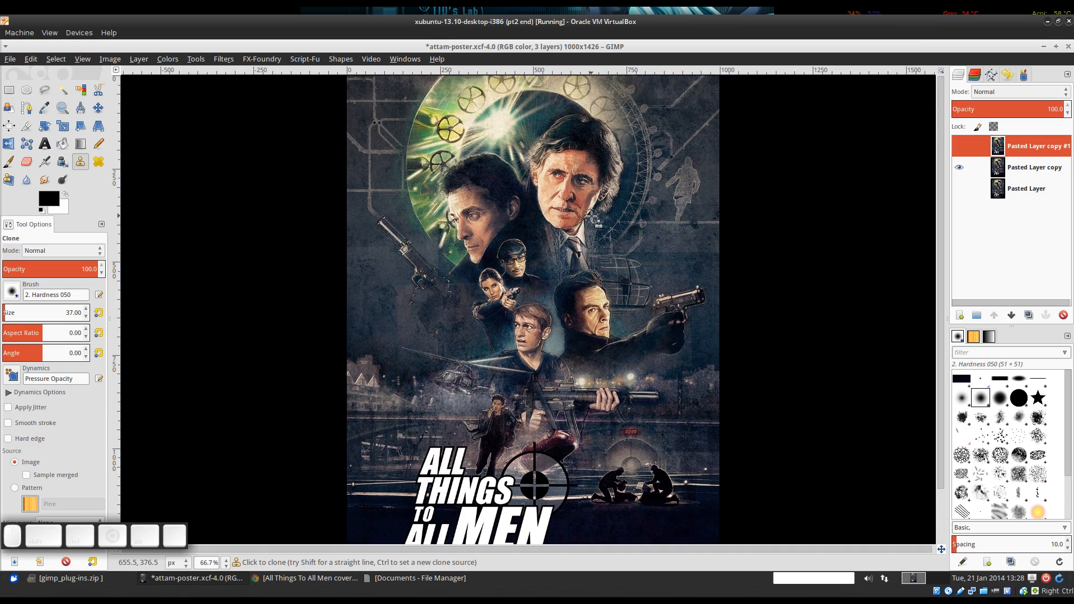
{"action": "scroll", "coordinate": [592, 217], "scroll_direction": "up", "scroll_amount": 2}
{"action": "scroll", "coordinate": [590, 217], "scroll_direction": "up", "scroll_amount": 3}
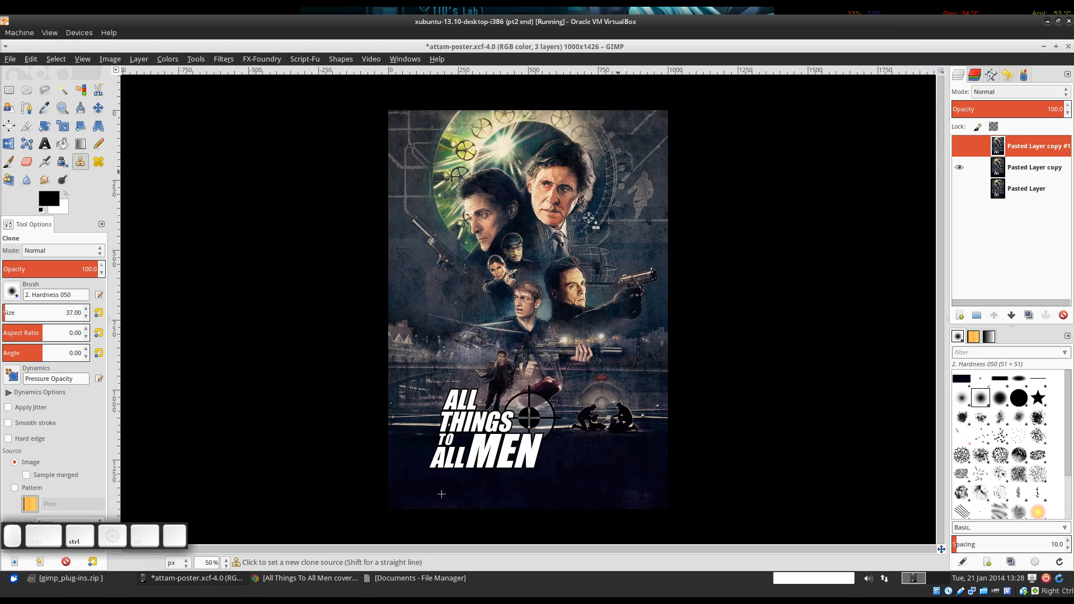
{"action": "mouse_move", "coordinate": [648, 158]}
{"action": "left_mouse_down"}
{"action": "mouse_move", "coordinate": [648, 285]}
{"action": "mouse_move", "coordinate": [649, 149]}
{"action": "left_mouse_up"}
{"action": "left_click_drag", "start_coordinate": [585, 463], "coordinate": [585, 284]}
{"action": "scroll", "coordinate": [585, 284], "scroll_direction": "down", "scroll_amount": 1}
{"action": "left_click_drag", "start_coordinate": [541, 217], "coordinate": [545, 321]}
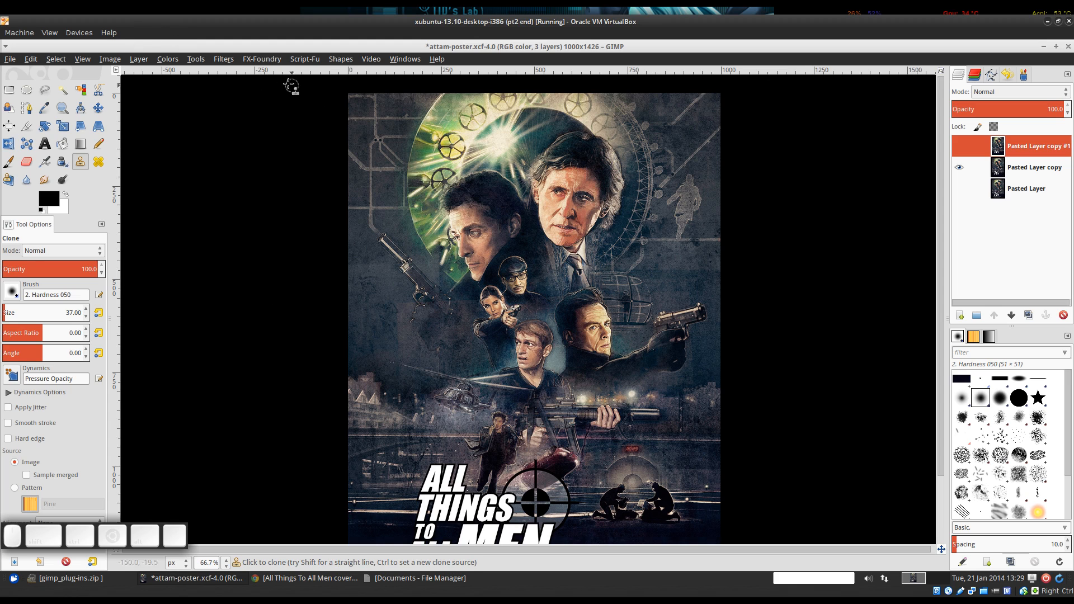
Assign the keyboard shortcut H to the Hue-Saturation tool, reassigning it from Heal.
{"action": "left_click", "coordinate": [169, 60]}
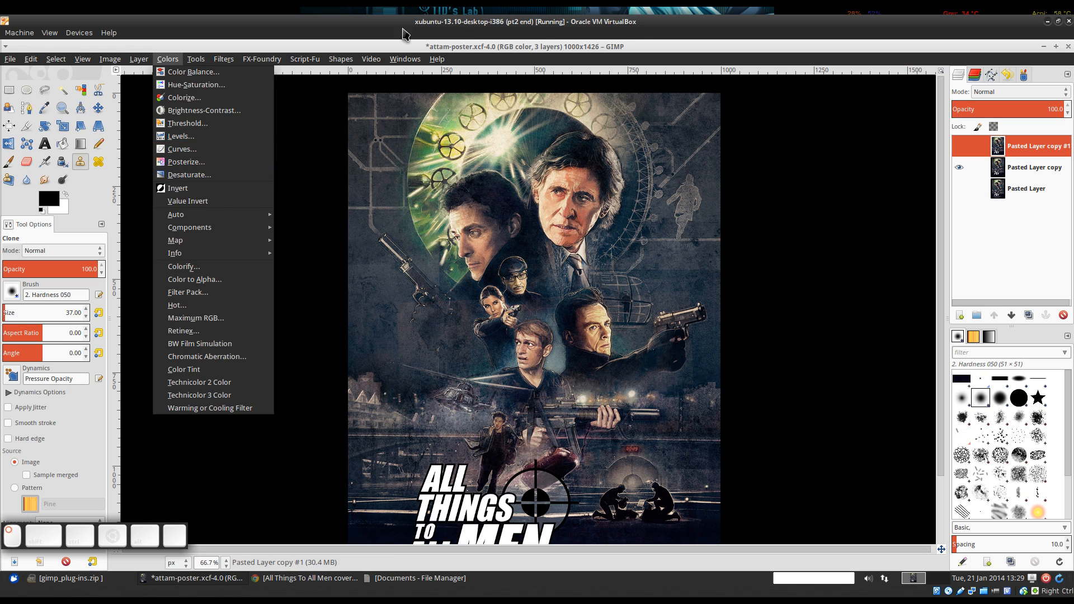
{"action": "mouse_move", "coordinate": [22, 60]}
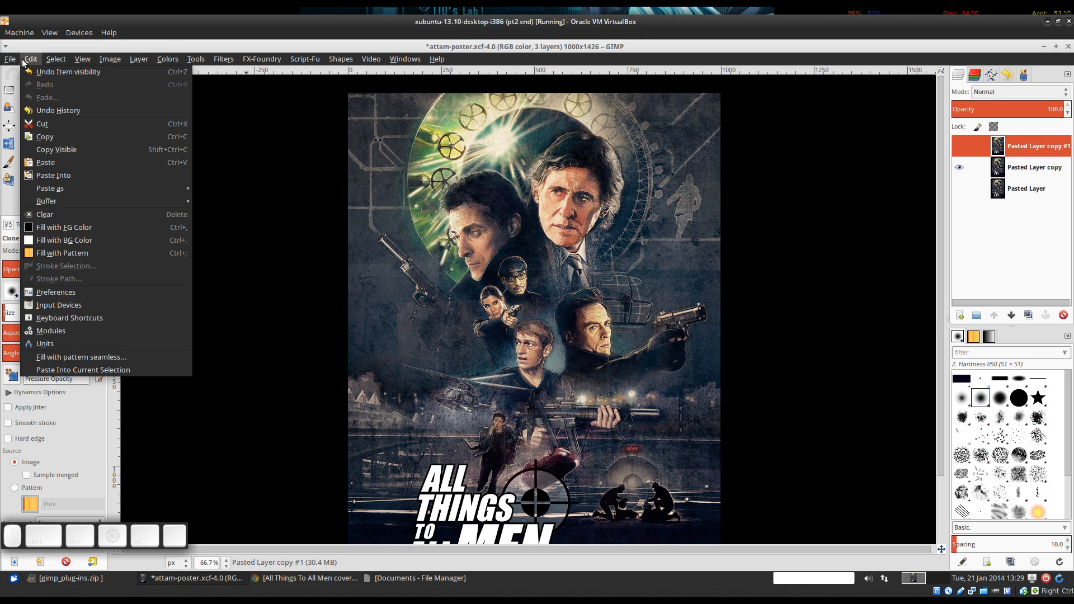
{"action": "left_click", "coordinate": [67, 318]}
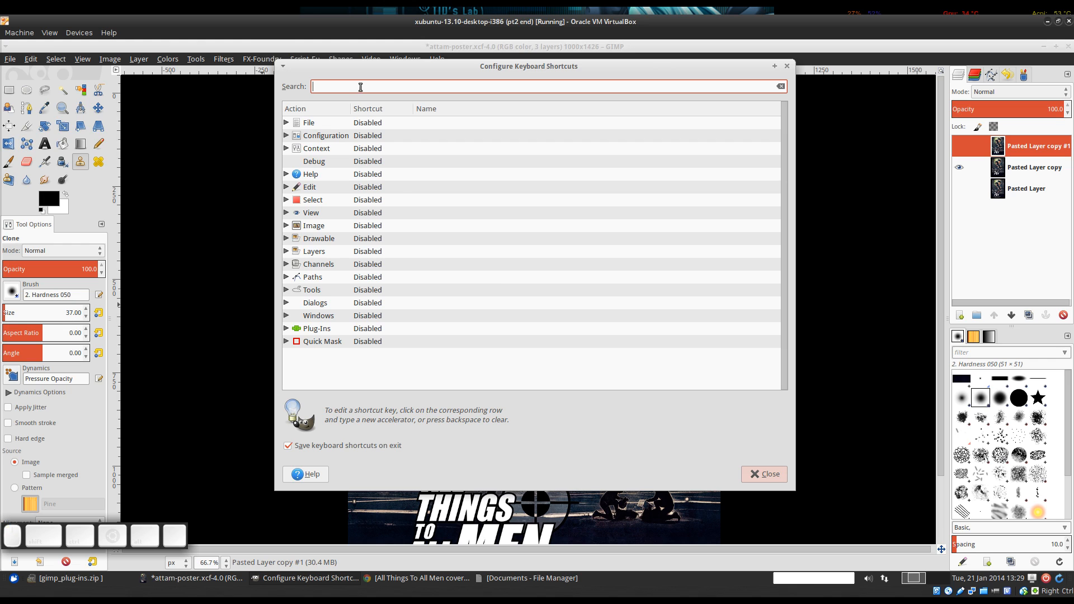
{"action": "type", "text": "hue"}
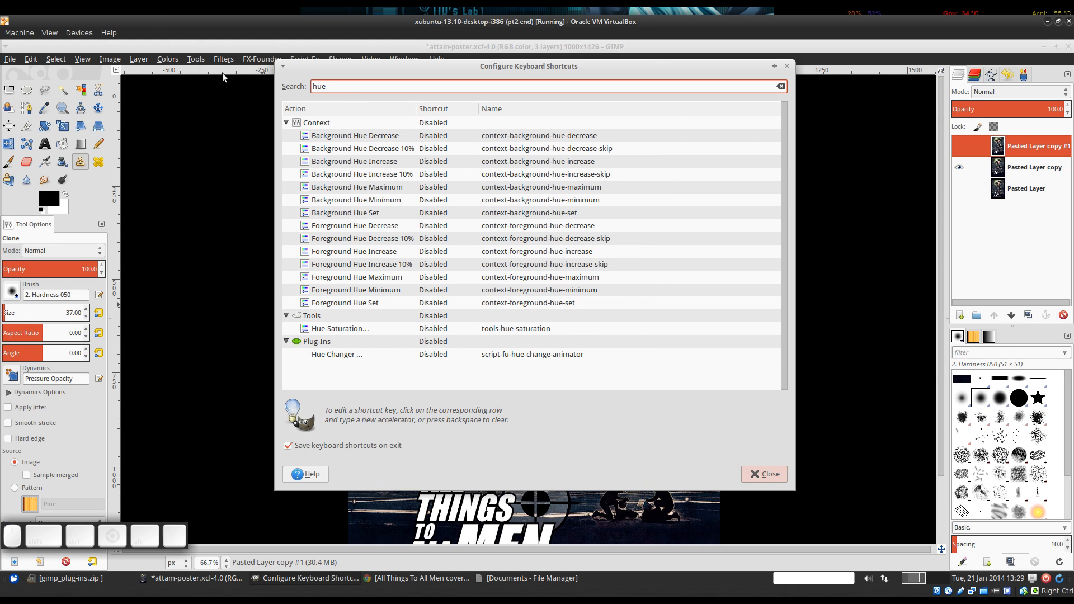
{"action": "left_click", "coordinate": [335, 332]}
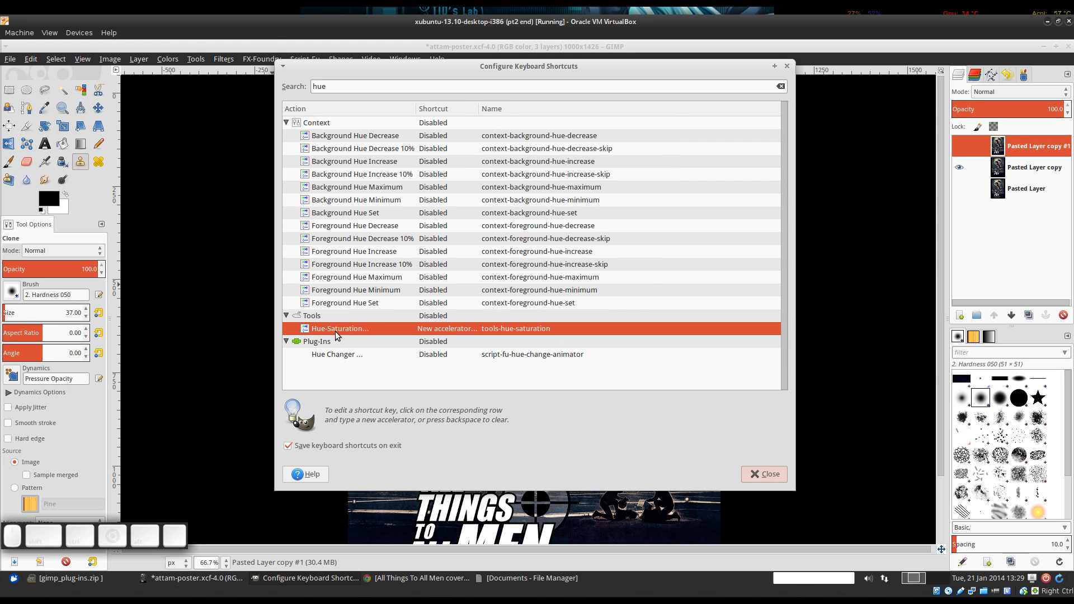
{"action": "key", "text": "h"}
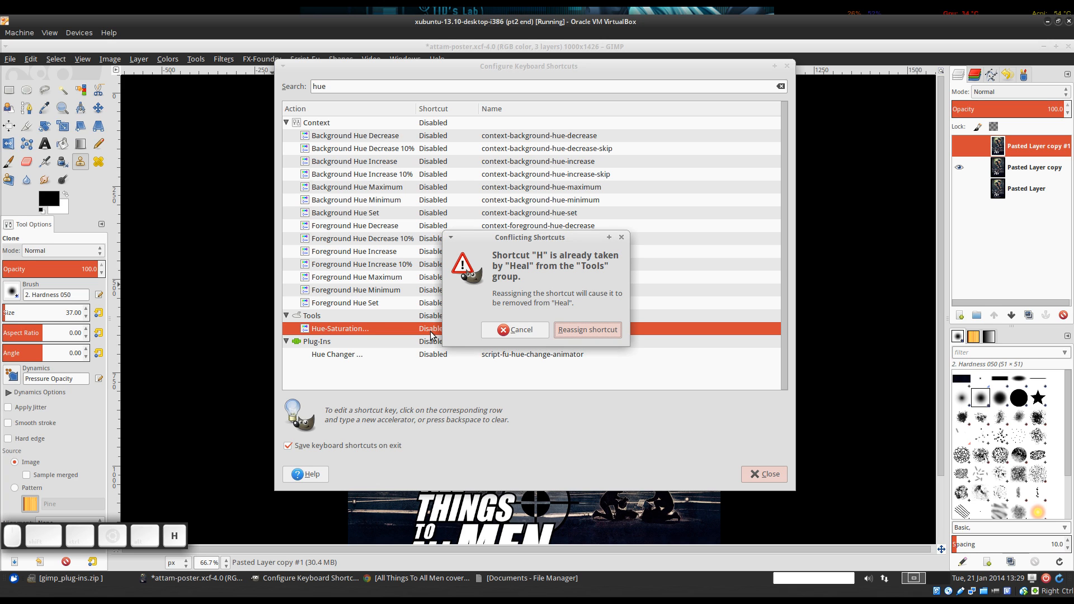
{"action": "left_click", "coordinate": [583, 330]}
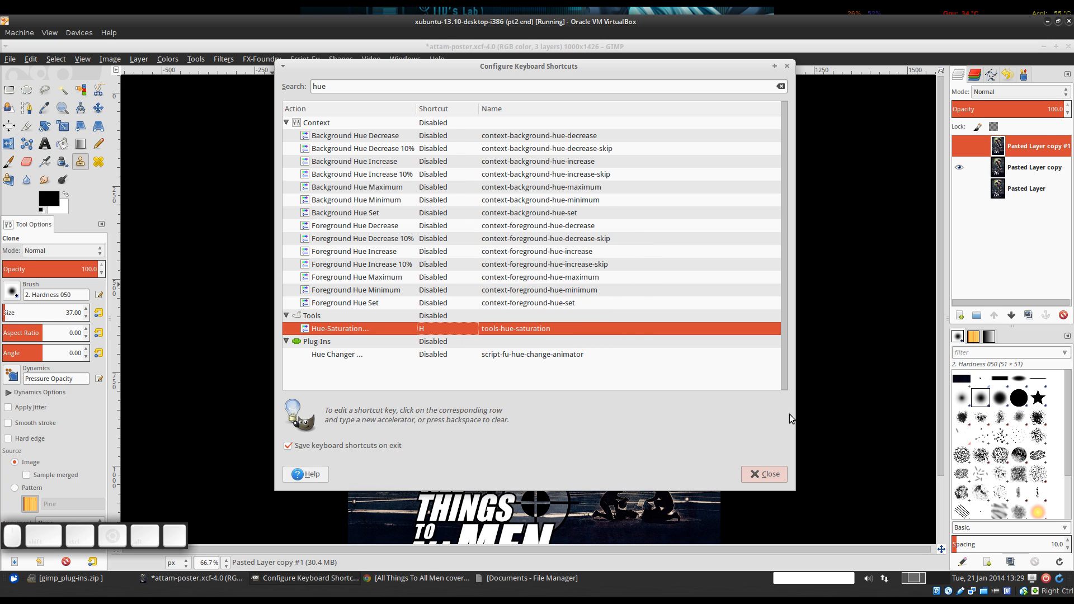
{"action": "left_click", "coordinate": [765, 474]}
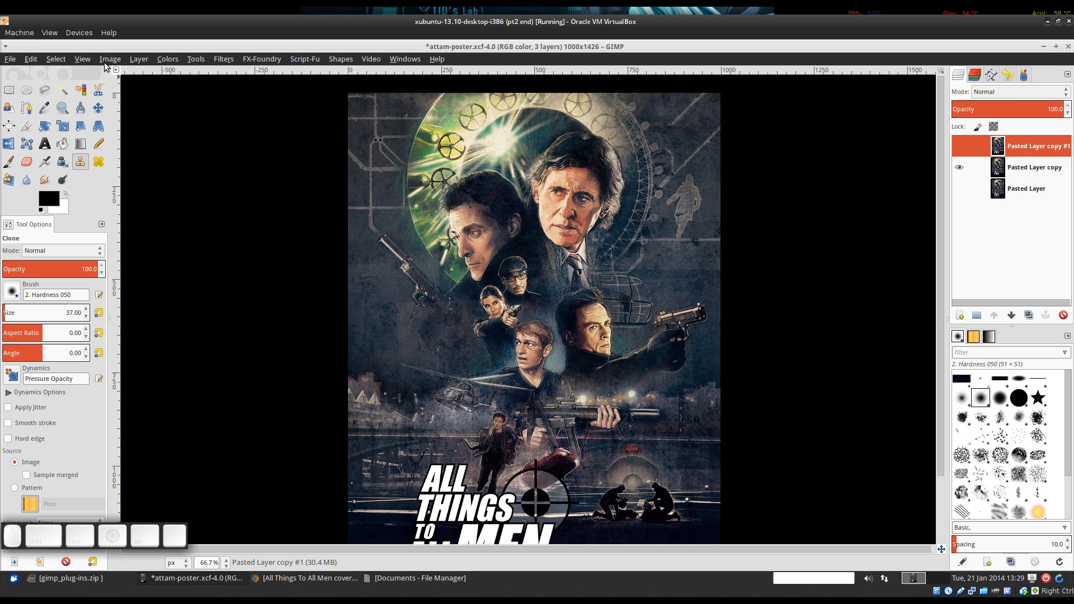
Assign the keyboard shortcut L to the Levels tool, reassigning it from Blend.
{"action": "left_click", "coordinate": [25, 59]}
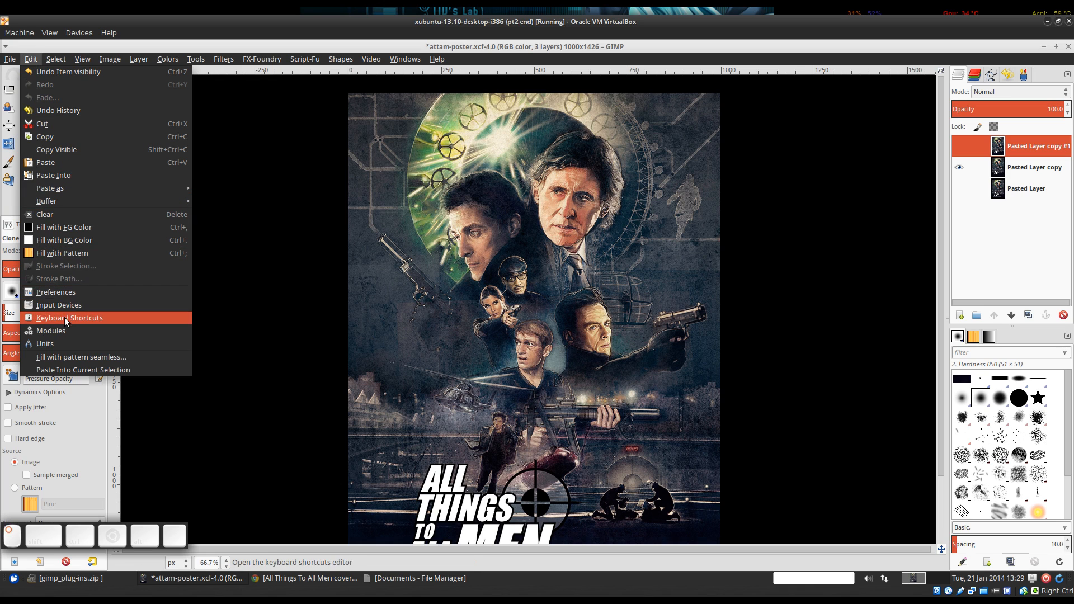
{"action": "left_click", "coordinate": [66, 249]}
{"action": "left_click", "coordinate": [370, 88]}
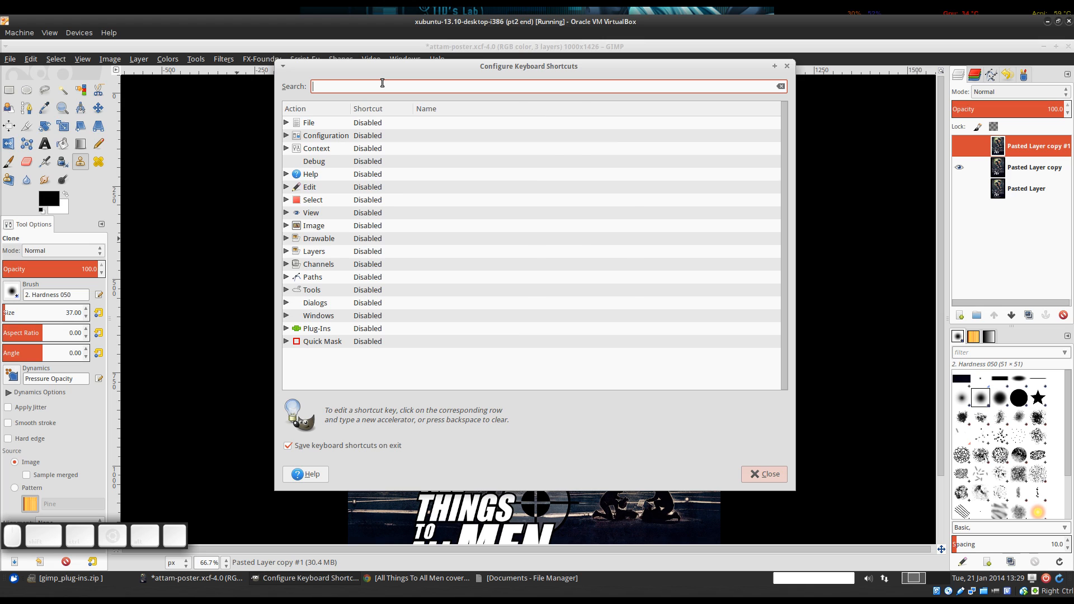
{"action": "type", "text": "level"}
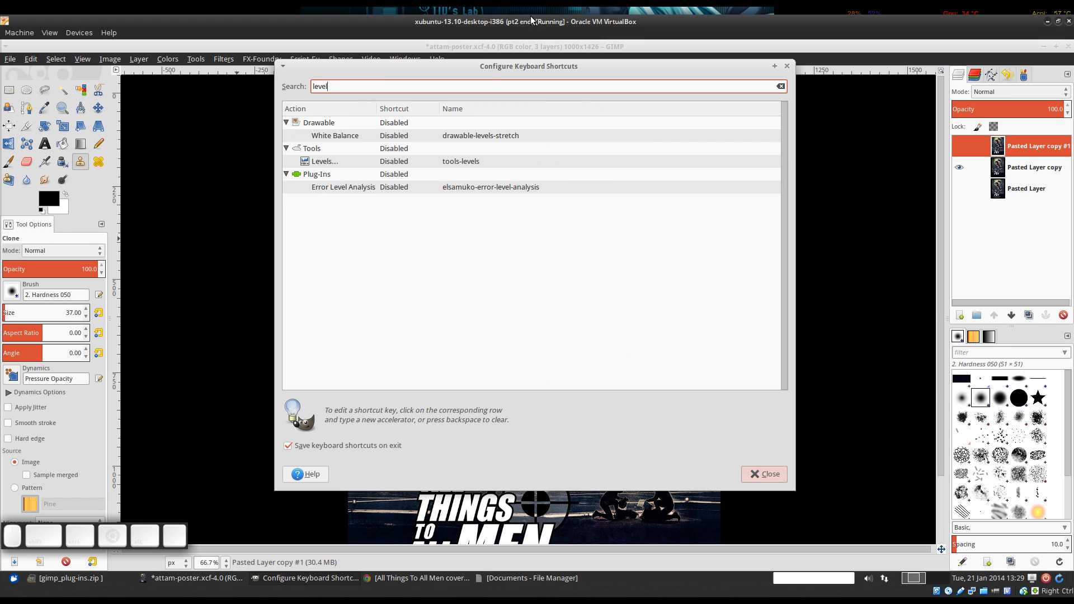
{"action": "left_click", "coordinate": [394, 162]}
{"action": "key", "text": "l"}
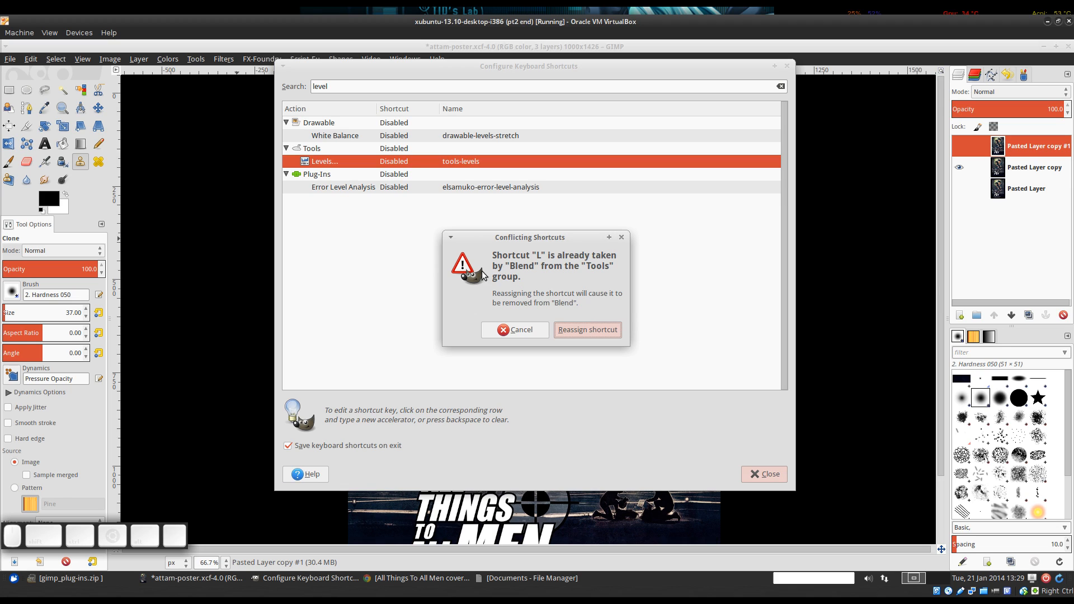
{"action": "left_click", "coordinate": [590, 331]}
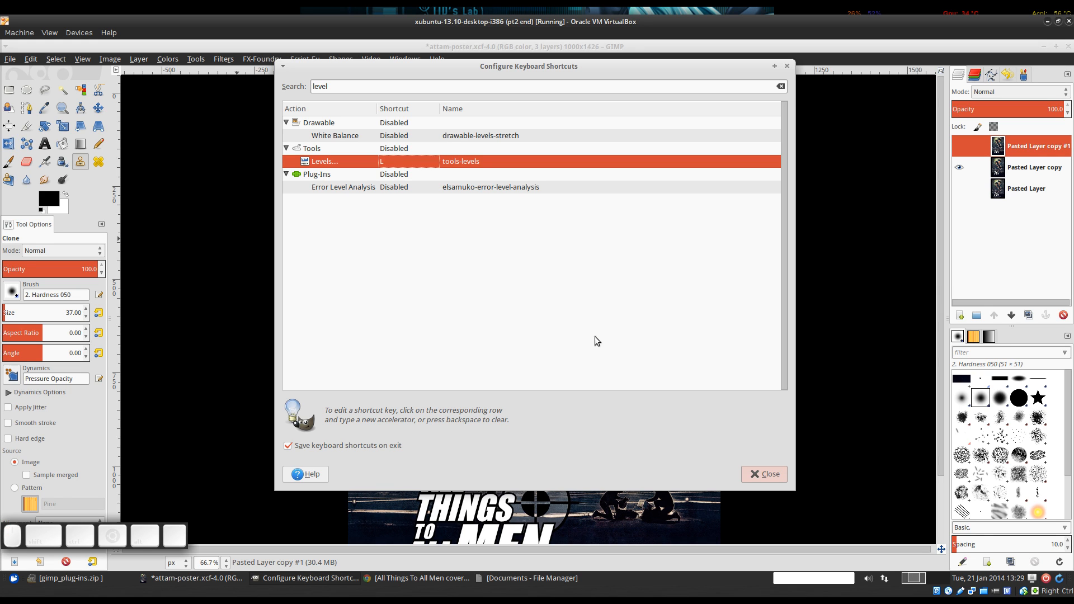
{"action": "left_click", "coordinate": [764, 474]}
{"action": "left_click_drag", "start_coordinate": [558, 329], "coordinate": [562, 313]}
{"action": "scroll", "coordinate": [561, 313], "scroll_direction": "down", "scroll_amount": 1, "text": "ctrl"}
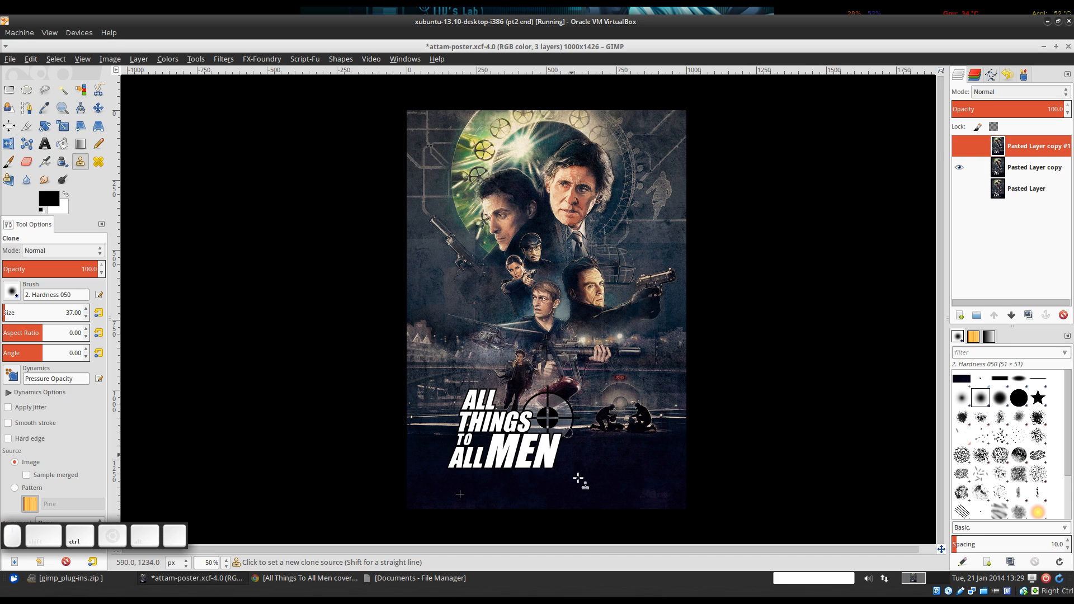
{"action": "scroll", "coordinate": [580, 485], "scroll_direction": "up", "scroll_amount": 1, "text": "ctrl"}
{"action": "left_click_drag", "start_coordinate": [594, 187], "coordinate": [604, 270]}
{"action": "scroll", "coordinate": [601, 250], "scroll_direction": "up", "scroll_amount": 1, "text": "ctrl"}
{"action": "scroll", "coordinate": [601, 249], "scroll_direction": "down", "scroll_amount": 1, "text": "ctrl"}
{"action": "key", "text": "l"}
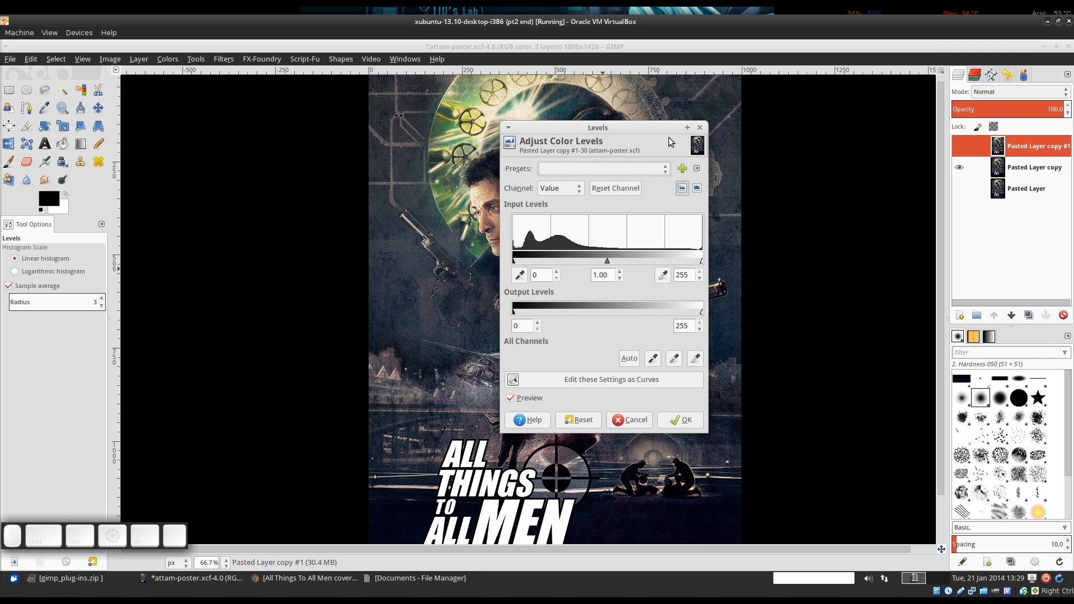
{"action": "left_click_drag", "start_coordinate": [604, 123], "coordinate": [267, 110]}
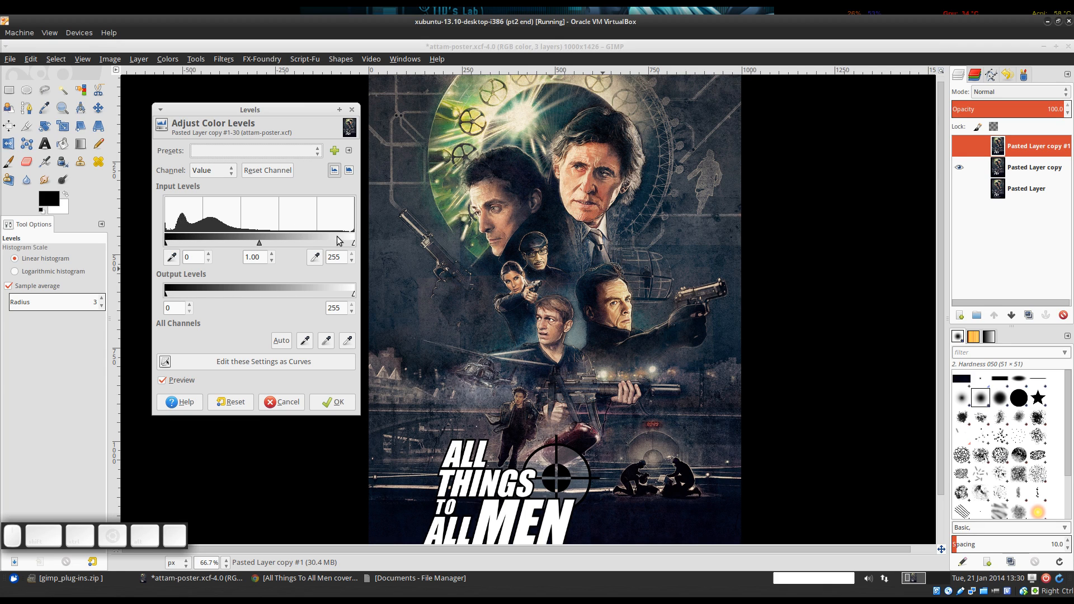
{"action": "mouse_move", "coordinate": [168, 242]}
{"action": "left_mouse_down"}
{"action": "mouse_move", "coordinate": [194, 243]}
{"action": "mouse_move", "coordinate": [158, 243]}
{"action": "left_mouse_up"}
{"action": "left_click_drag", "start_coordinate": [352, 245], "coordinate": [363, 247]}
{"action": "left_click_drag", "start_coordinate": [167, 242], "coordinate": [181, 242]}
{"action": "left_click_drag", "start_coordinate": [182, 244], "coordinate": [156, 244]}
{"action": "left_click", "coordinate": [296, 406]}
Move Pasted Layer copy to the top of the layer stack and open the Levels adjustment for it.
{"action": "left_click_drag", "start_coordinate": [1022, 170], "coordinate": [1032, 143]}
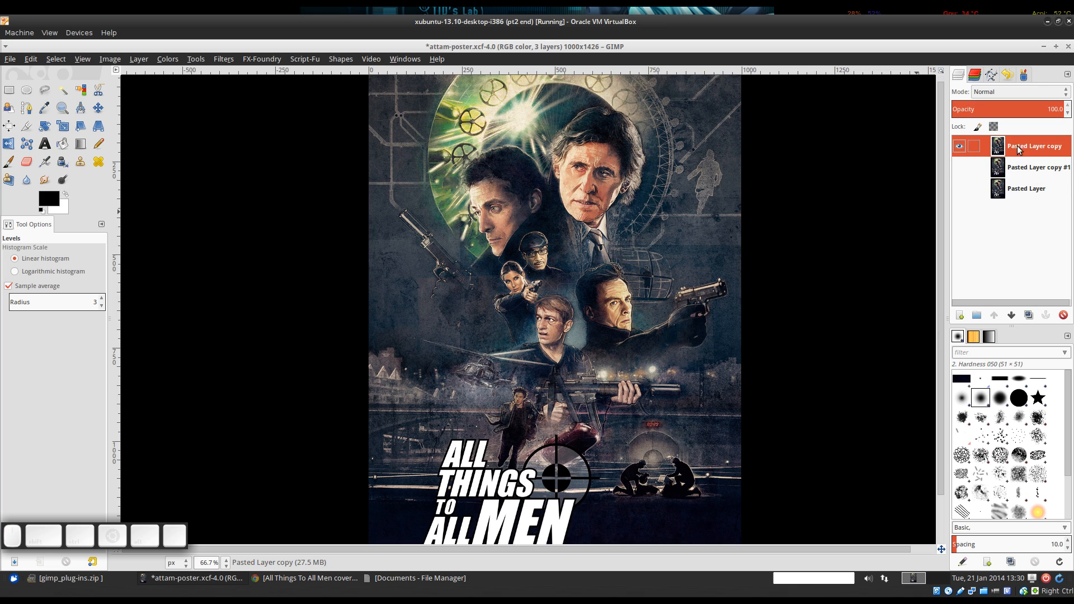
{"action": "key", "text": "l"}
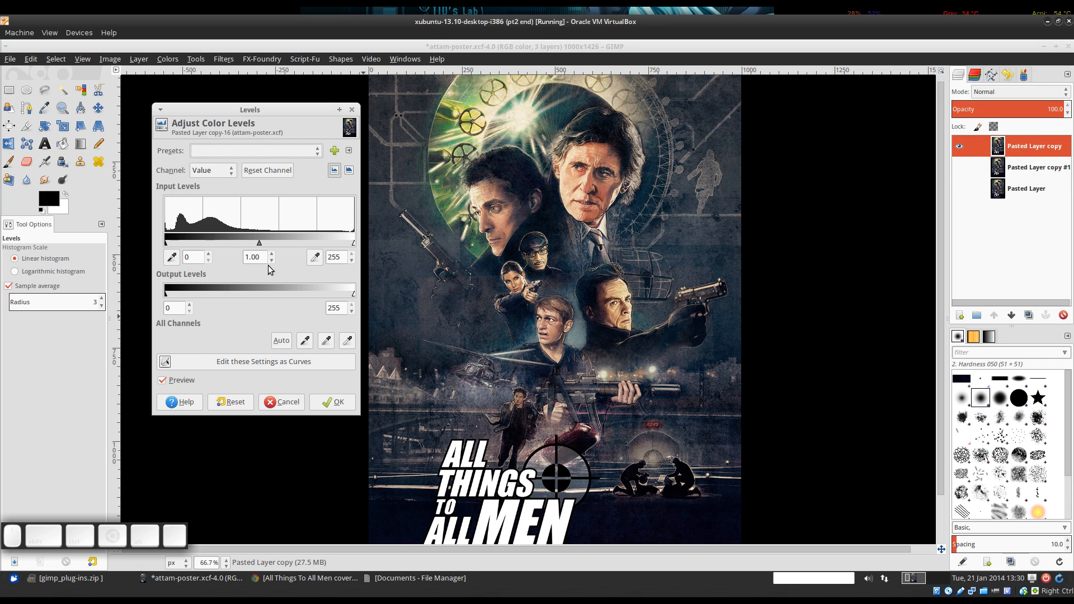
Try shifting the white and midtone input points in Levels and reset the adjustment.
{"action": "mouse_move", "coordinate": [353, 244]}
{"action": "left_mouse_down"}
{"action": "mouse_move", "coordinate": [278, 246]}
{"action": "mouse_move", "coordinate": [358, 248]}
{"action": "left_mouse_up"}
{"action": "mouse_move", "coordinate": [258, 244]}
{"action": "left_mouse_down"}
{"action": "mouse_move", "coordinate": [238, 242]}
{"action": "mouse_move", "coordinate": [256, 241]}
{"action": "left_mouse_up"}
{"action": "left_click", "coordinate": [229, 409]}
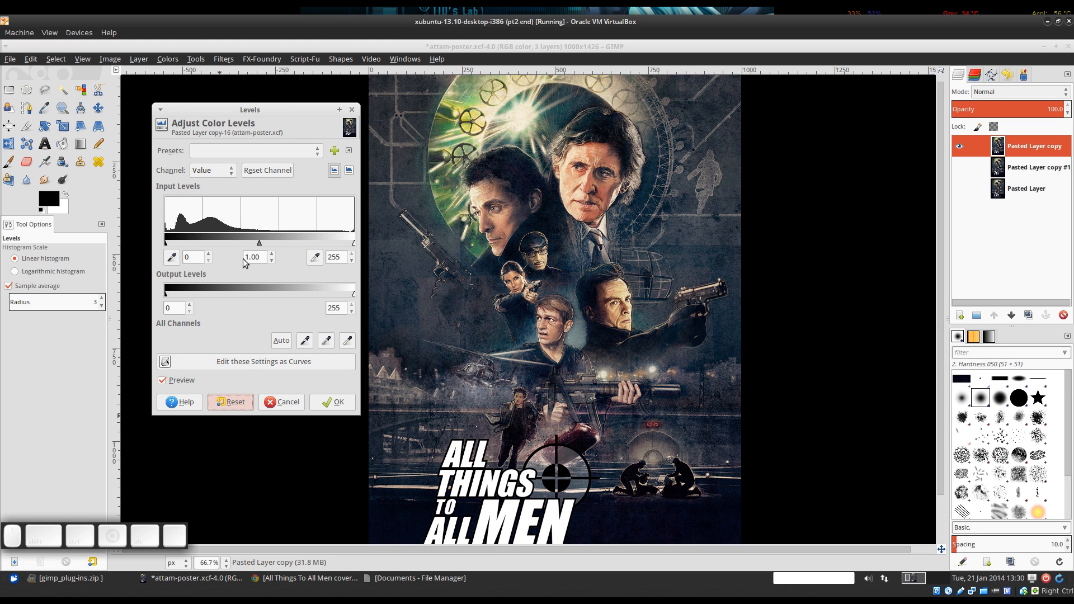
Set the black input level of Pasted Layer copy to 5 in Levels and check the preview across the poster.
{"action": "left_click_drag", "start_coordinate": [165, 244], "coordinate": [169, 244]}
{"action": "scroll", "coordinate": [555, 319], "scroll_direction": "down", "scroll_amount": 1, "text": "ctrl"}
{"action": "left_click_drag", "start_coordinate": [591, 273], "coordinate": [596, 261]}
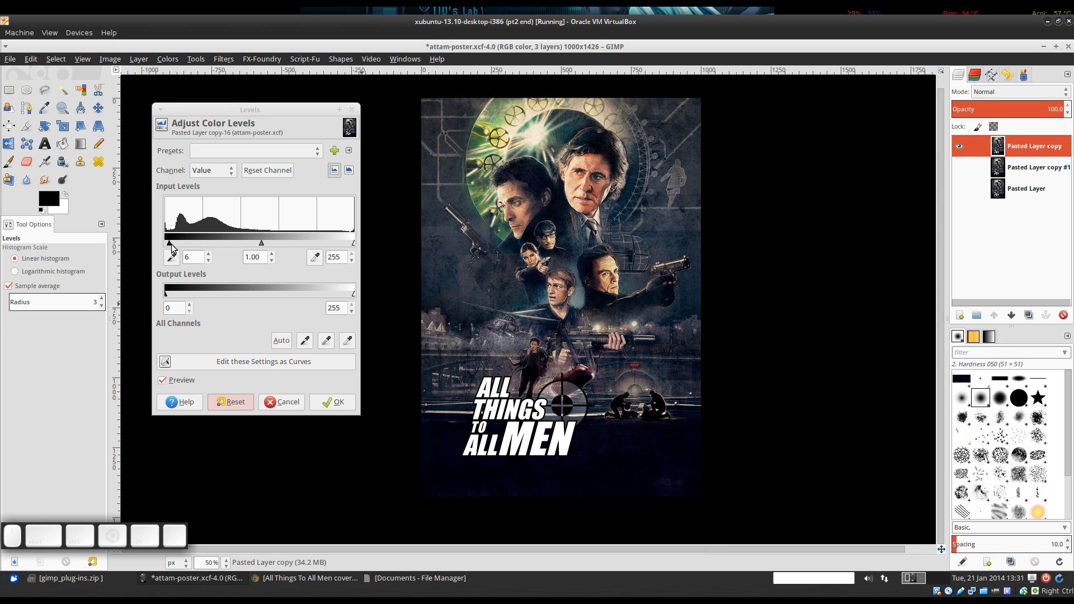
{"action": "left_click_drag", "start_coordinate": [171, 246], "coordinate": [172, 247]}
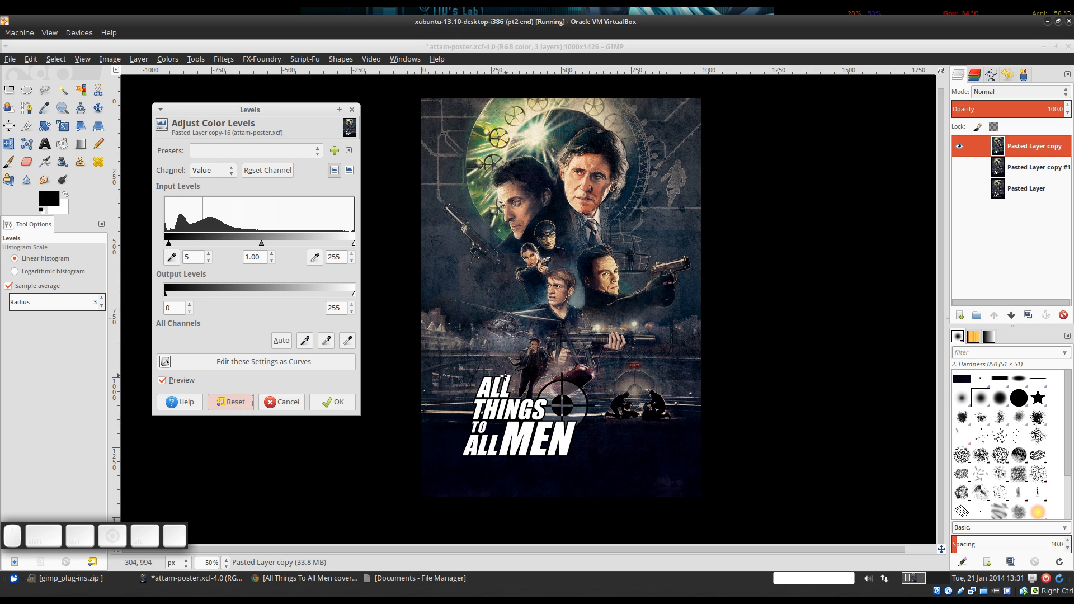
{"action": "scroll", "coordinate": [455, 441], "scroll_direction": "up", "scroll_amount": 1}
{"action": "left_click_drag", "start_coordinate": [454, 442], "coordinate": [545, 527]}
{"action": "left_click_drag", "start_coordinate": [505, 225], "coordinate": [503, 453]}
{"action": "left_click_drag", "start_coordinate": [786, 537], "coordinate": [710, 442]}
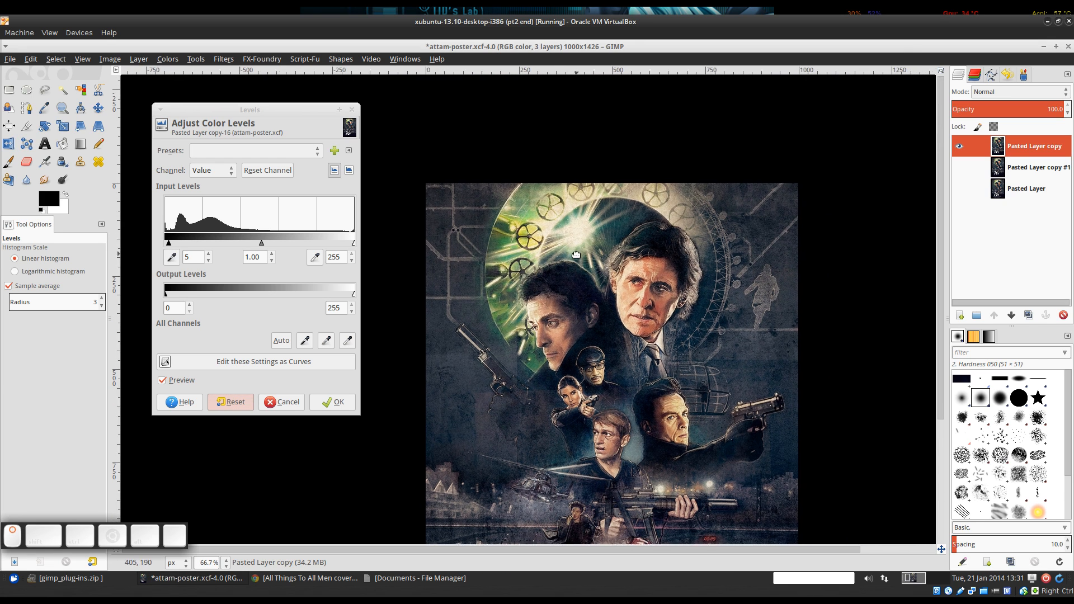
{"action": "left_click_drag", "start_coordinate": [781, 439], "coordinate": [778, 347]}
{"action": "left_click_drag", "start_coordinate": [777, 484], "coordinate": [762, 333]}
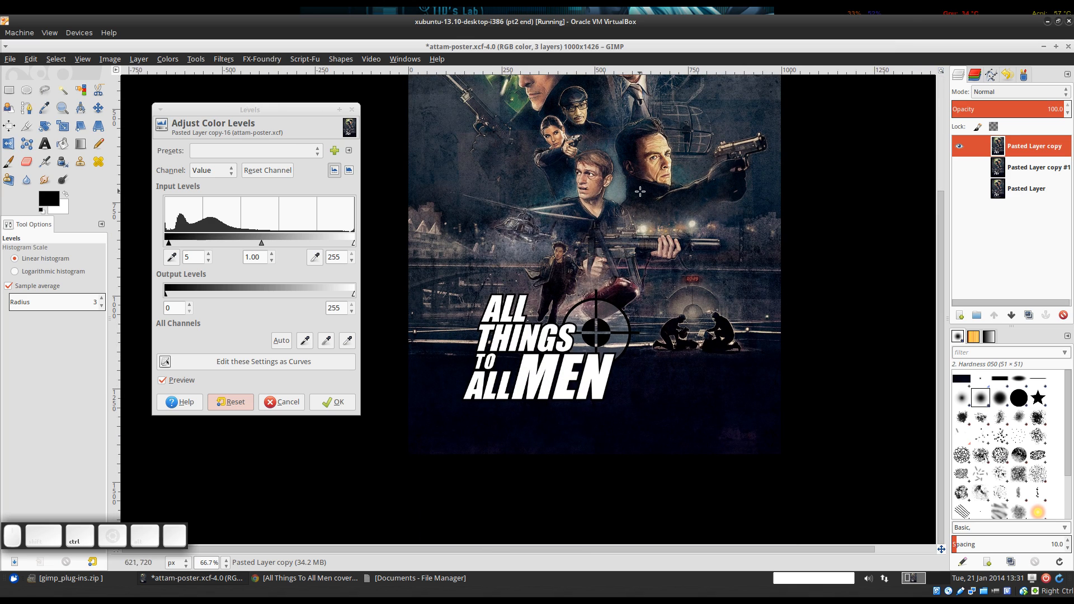
Inspect the Levels preview across the poster and reset the adjustment.
{"action": "left_click_drag", "start_coordinate": [640, 192], "coordinate": [602, 284]}
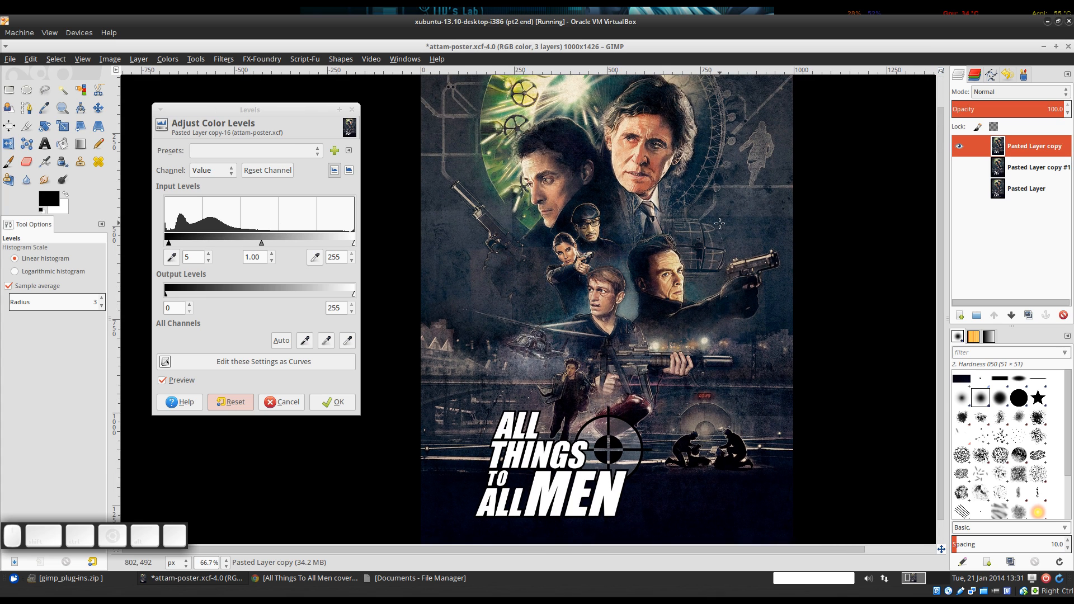
{"action": "left_click_drag", "start_coordinate": [717, 221], "coordinate": [718, 268]}
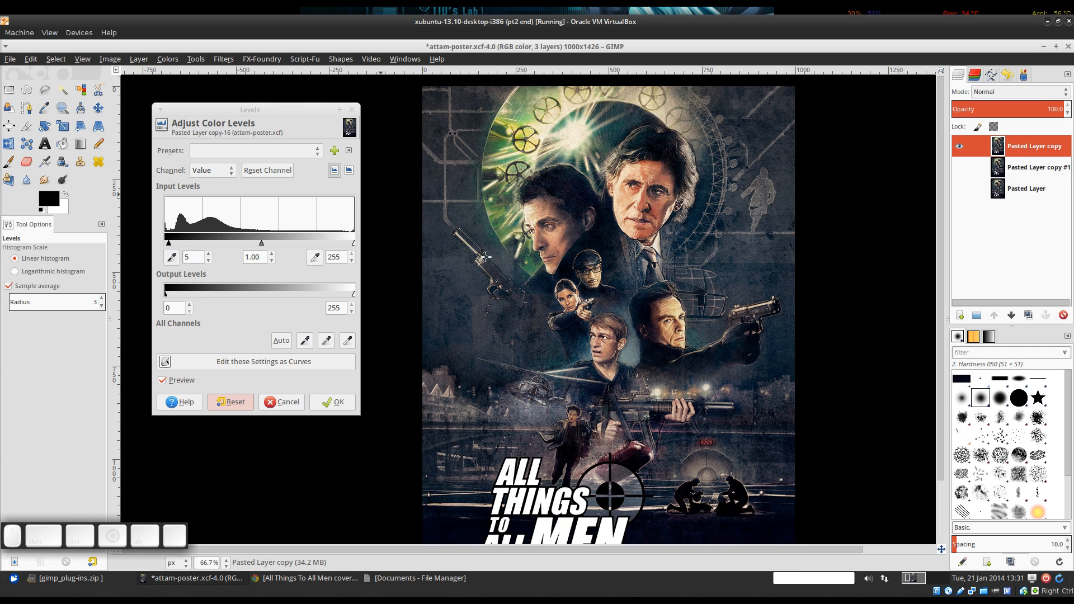
{"action": "mouse_move", "coordinate": [635, 406]}
{"action": "left_mouse_down"}
{"action": "mouse_move", "coordinate": [635, 365]}
{"action": "mouse_move", "coordinate": [620, 409]}
{"action": "left_mouse_up"}
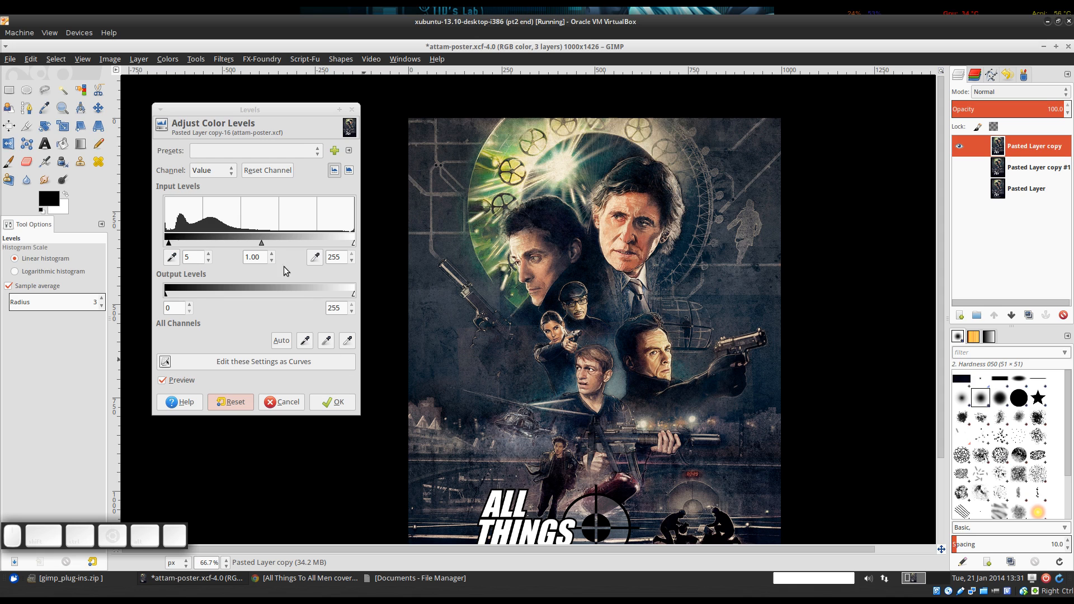
{"action": "left_click_drag", "start_coordinate": [288, 109], "coordinate": [289, 99]}
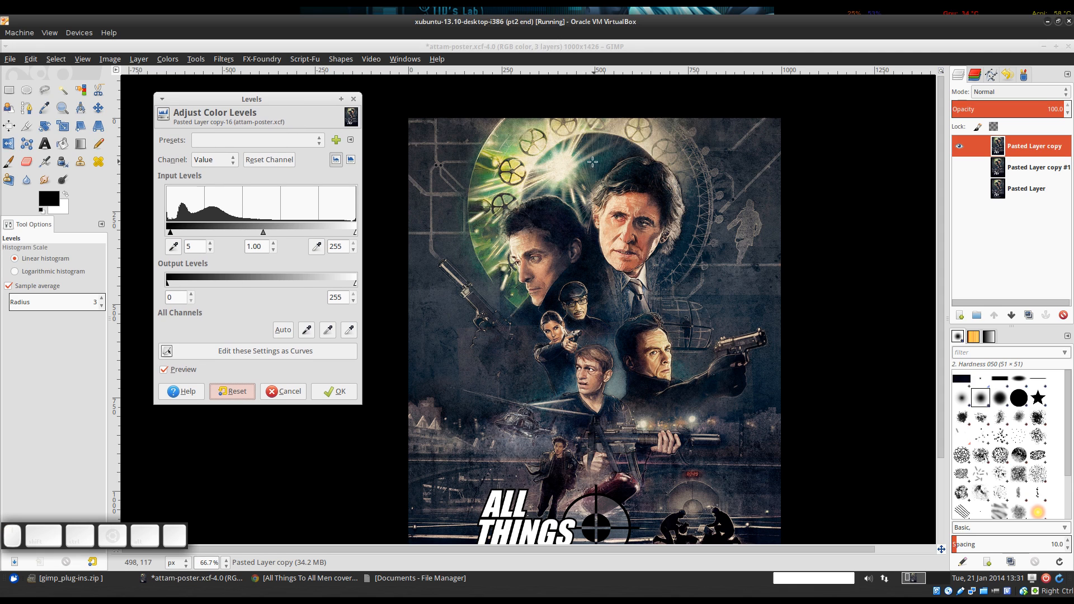
{"action": "left_click", "coordinate": [229, 390]}
{"action": "left_click_drag", "start_coordinate": [566, 366], "coordinate": [557, 194]}
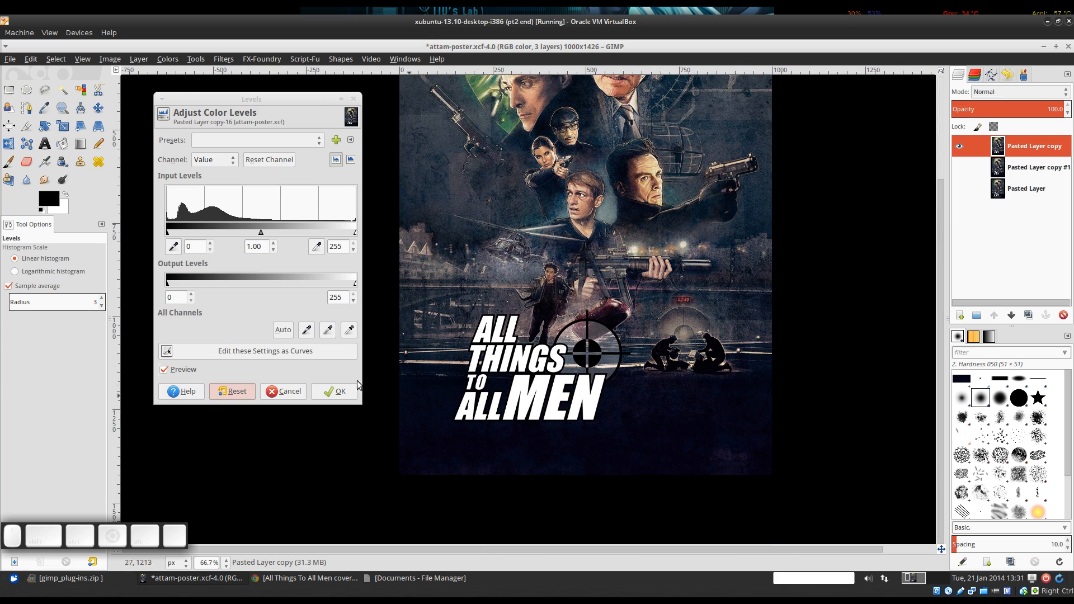
Try sampling a dark area of the poster as the all-channel black point in Levels and reset the adjustment.
{"action": "left_click", "coordinate": [307, 331]}
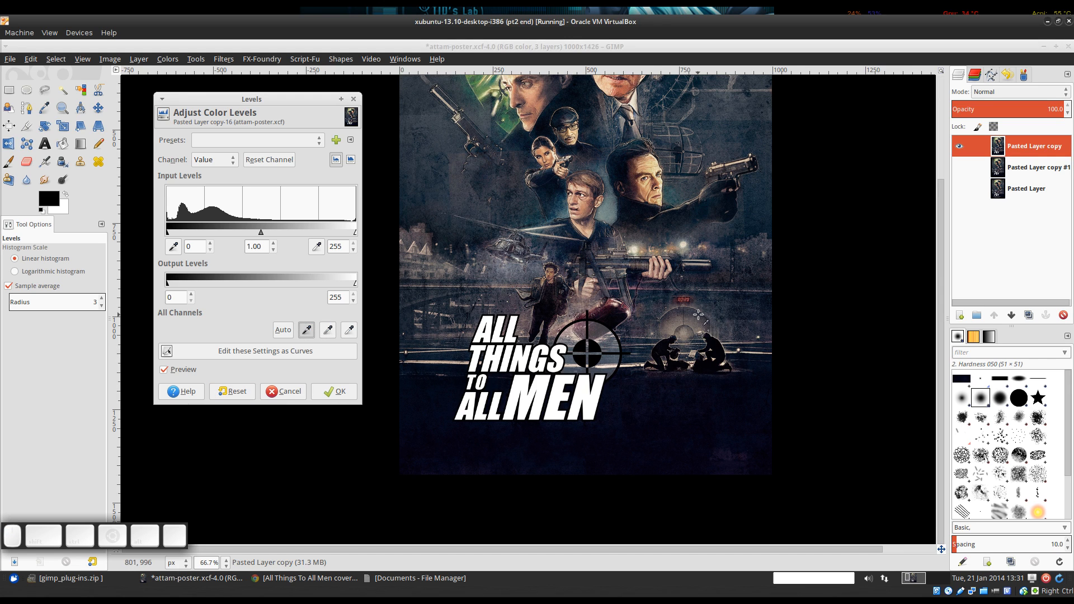
{"action": "scroll", "coordinate": [694, 301], "scroll_direction": "up", "scroll_amount": 1}
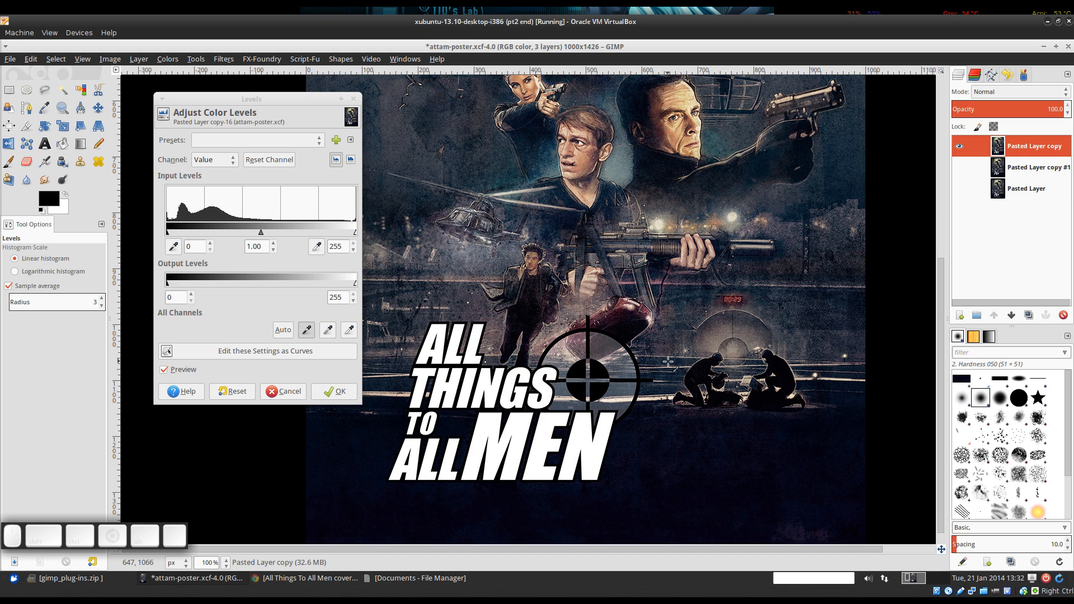
{"action": "scroll", "coordinate": [784, 342], "scroll_direction": "down", "scroll_amount": 2}
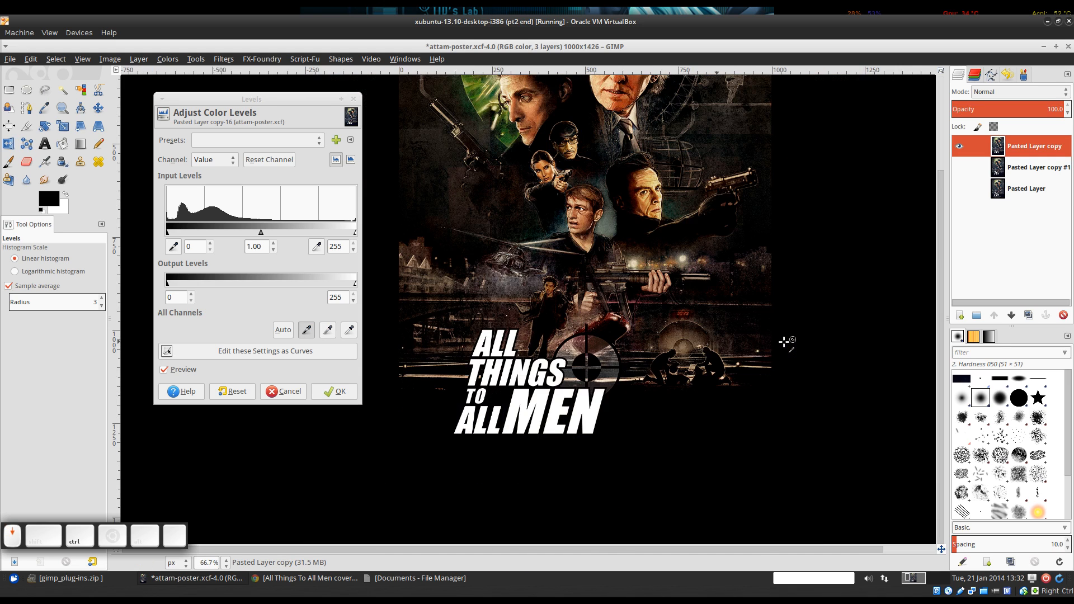
{"action": "scroll", "coordinate": [730, 295], "scroll_direction": "down", "scroll_amount": 2}
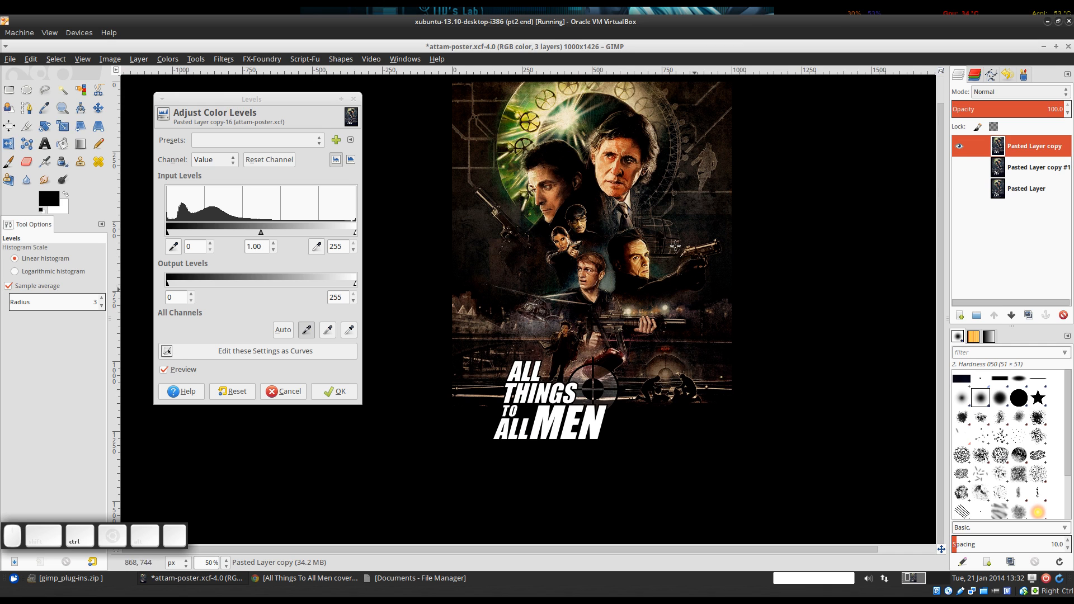
{"action": "mouse_move", "coordinate": [668, 235]}
{"action": "left_mouse_down"}
{"action": "mouse_move", "coordinate": [667, 268]}
{"action": "mouse_move", "coordinate": [668, 230]}
{"action": "left_mouse_up"}
{"action": "scroll", "coordinate": [668, 230], "scroll_direction": "up", "scroll_amount": 1}
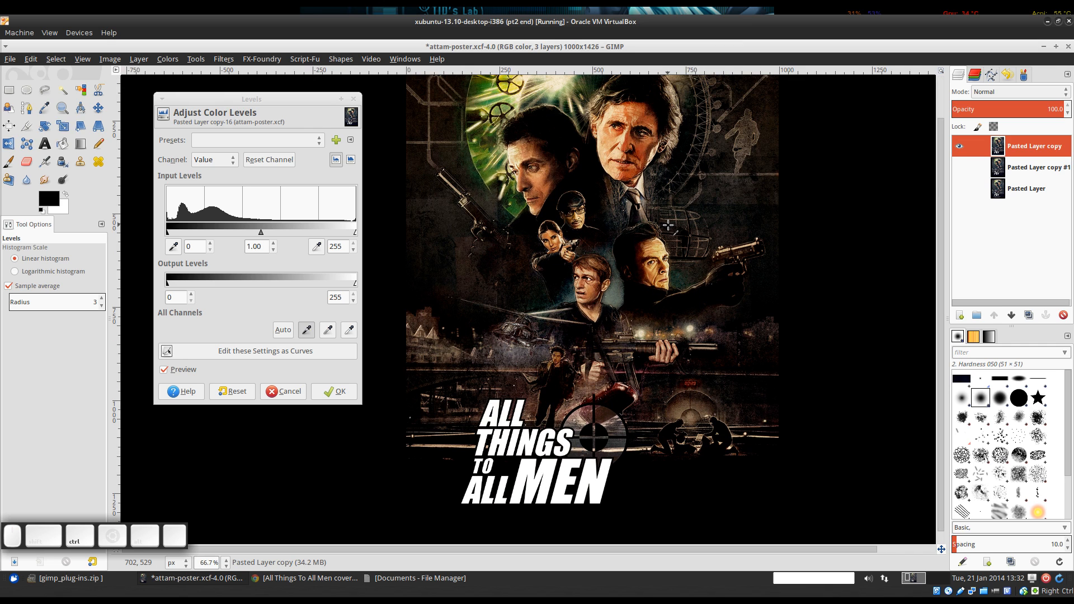
{"action": "scroll", "coordinate": [669, 225], "scroll_direction": "down", "scroll_amount": 1}
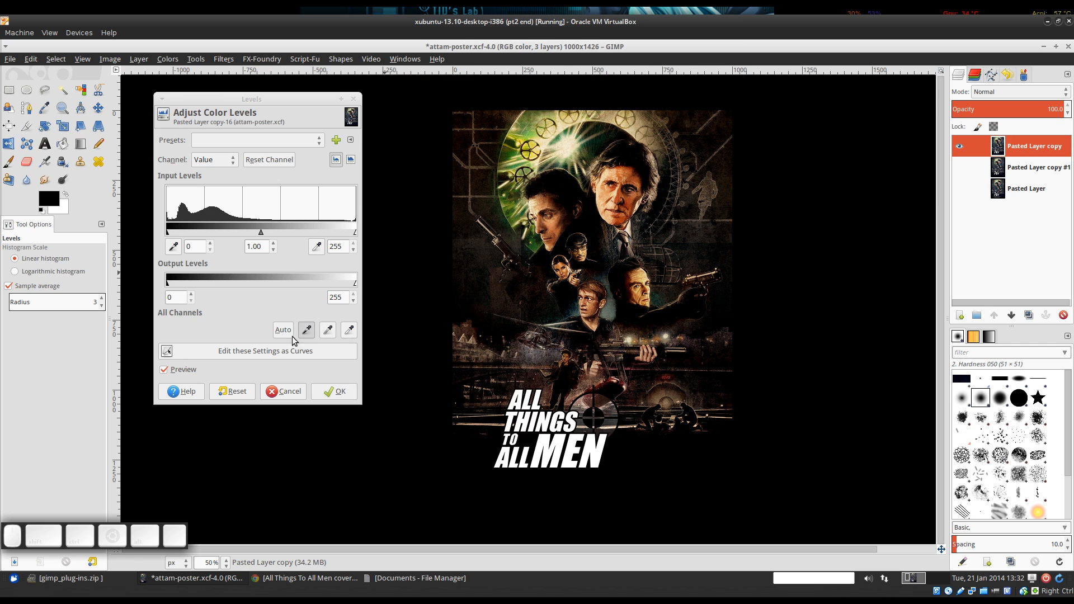
{"action": "left_click", "coordinate": [235, 392]}
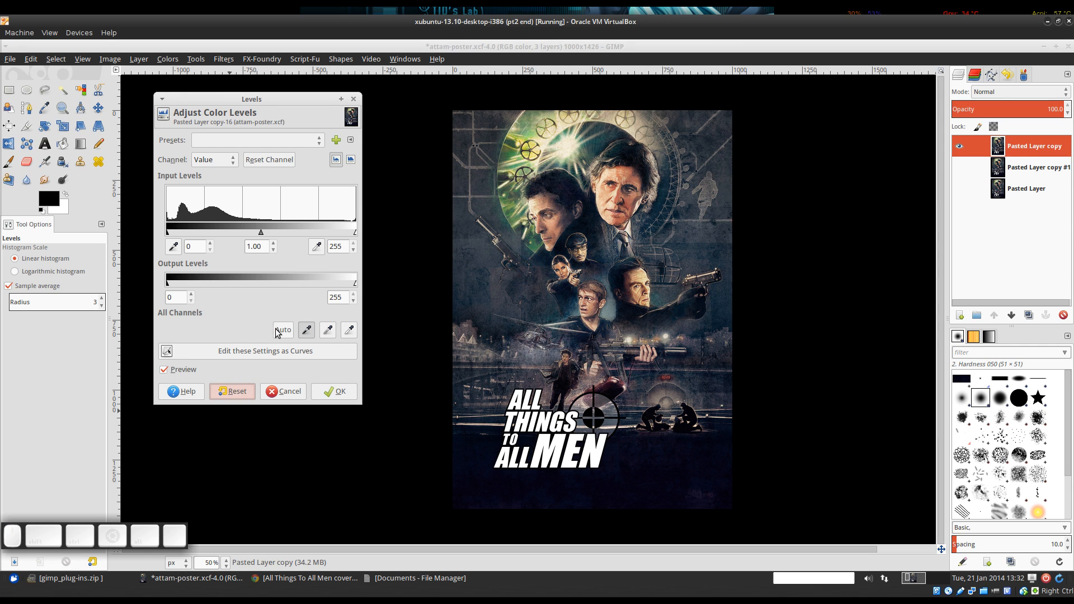
Sample the crosshair's black centre as the all-channel black point and the white lettering of MEN as the white point.
{"action": "scroll", "coordinate": [599, 463], "scroll_direction": "up", "scroll_amount": 3}
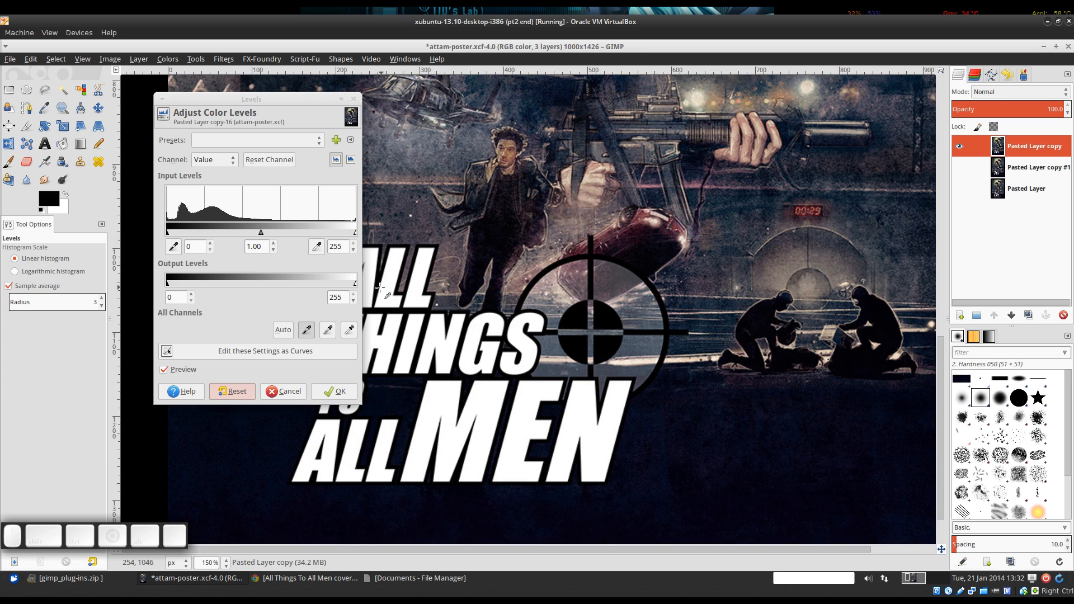
{"action": "left_click", "coordinate": [310, 330]}
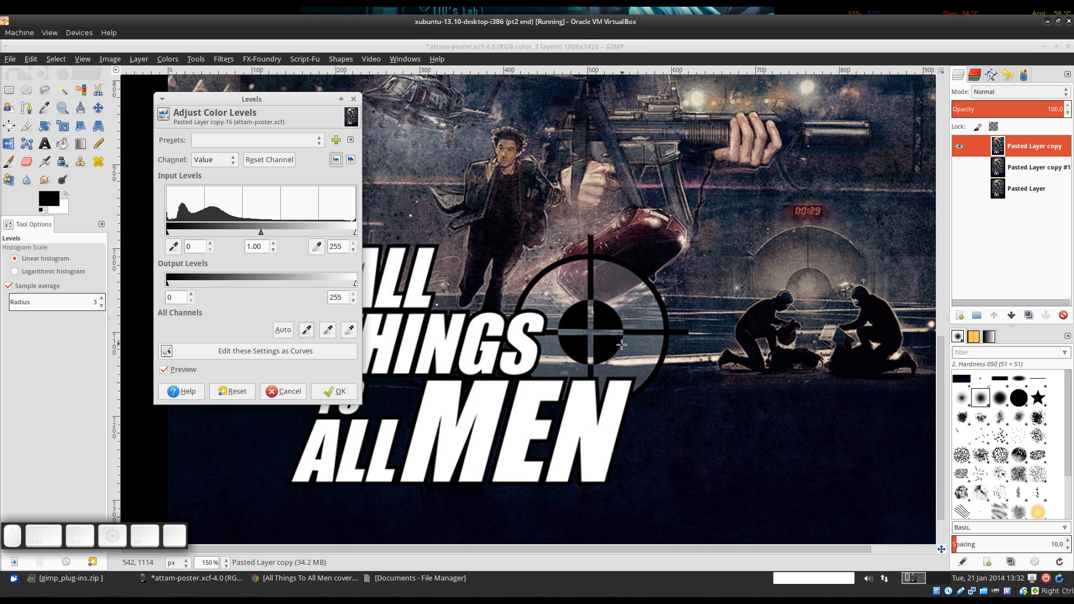
{"action": "left_click", "coordinate": [615, 347]}
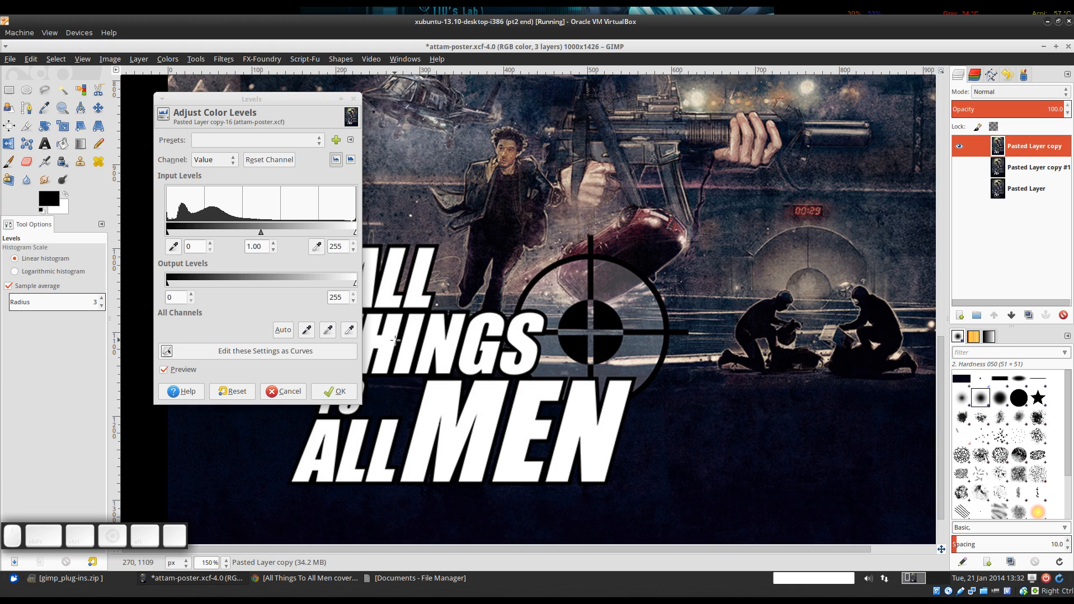
{"action": "left_click", "coordinate": [350, 332]}
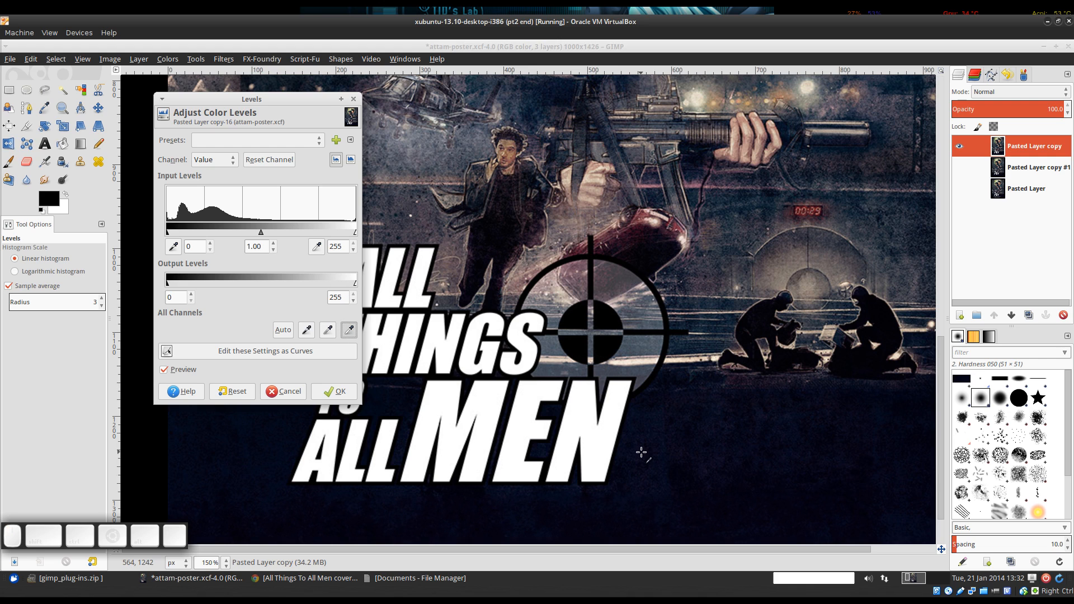
{"action": "left_click", "coordinate": [597, 442]}
{"action": "scroll", "coordinate": [630, 398], "scroll_direction": "down", "scroll_amount": 2}
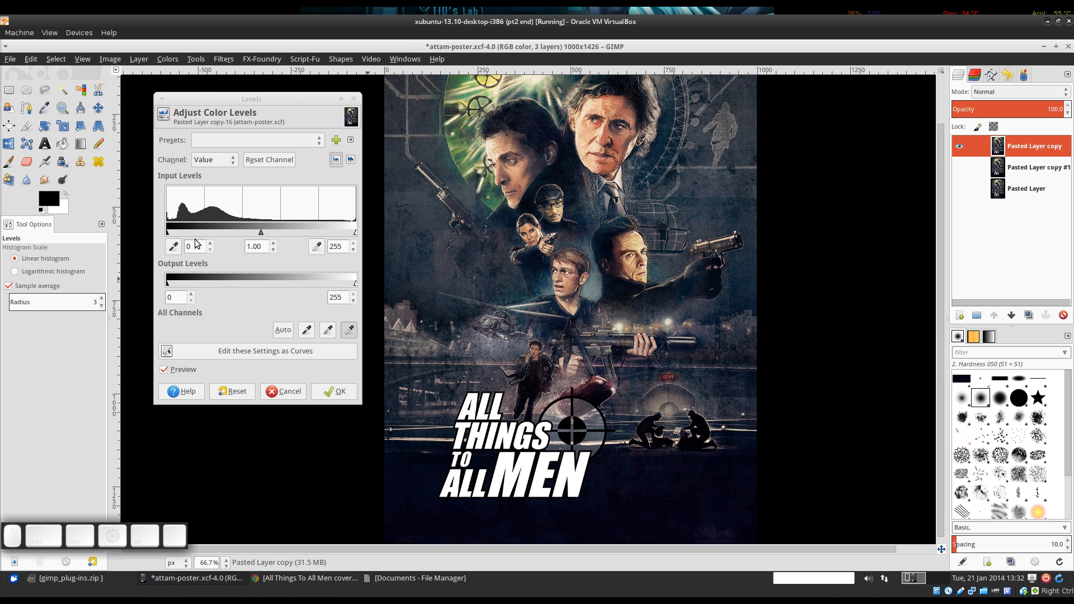
Set the black input level to 5 and apply the Levels adjustment to Pasted Layer copy.
{"action": "scroll", "coordinate": [196, 243], "scroll_direction": "up", "scroll_amount": 2}
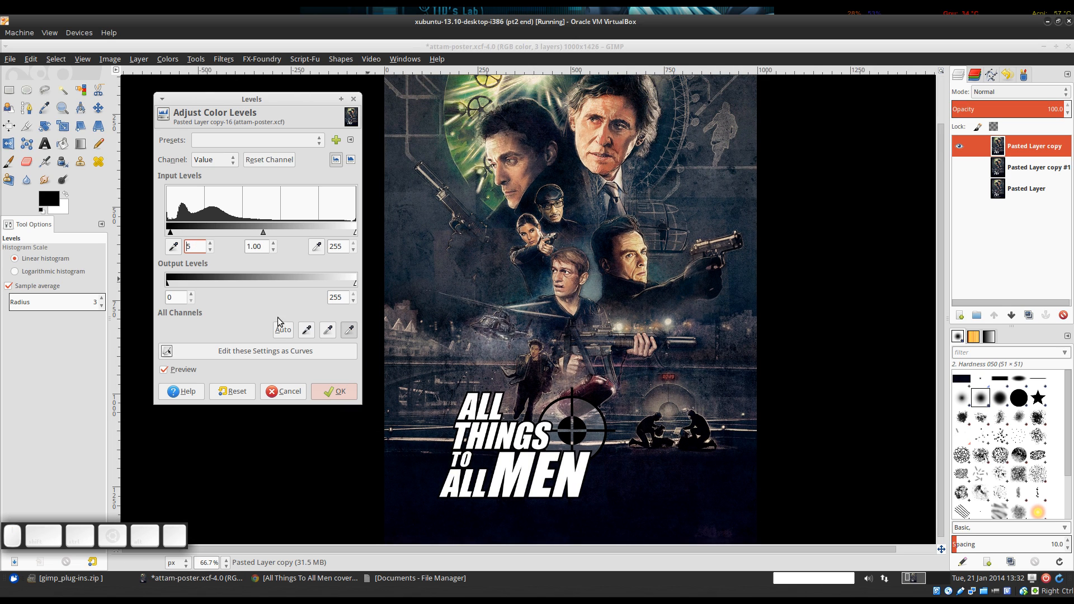
{"action": "left_click", "coordinate": [334, 391]}
{"action": "scroll", "coordinate": [637, 313], "scroll_direction": "up", "scroll_amount": 3}
{"action": "scroll", "coordinate": [637, 314], "scroll_direction": "down", "scroll_amount": 1}
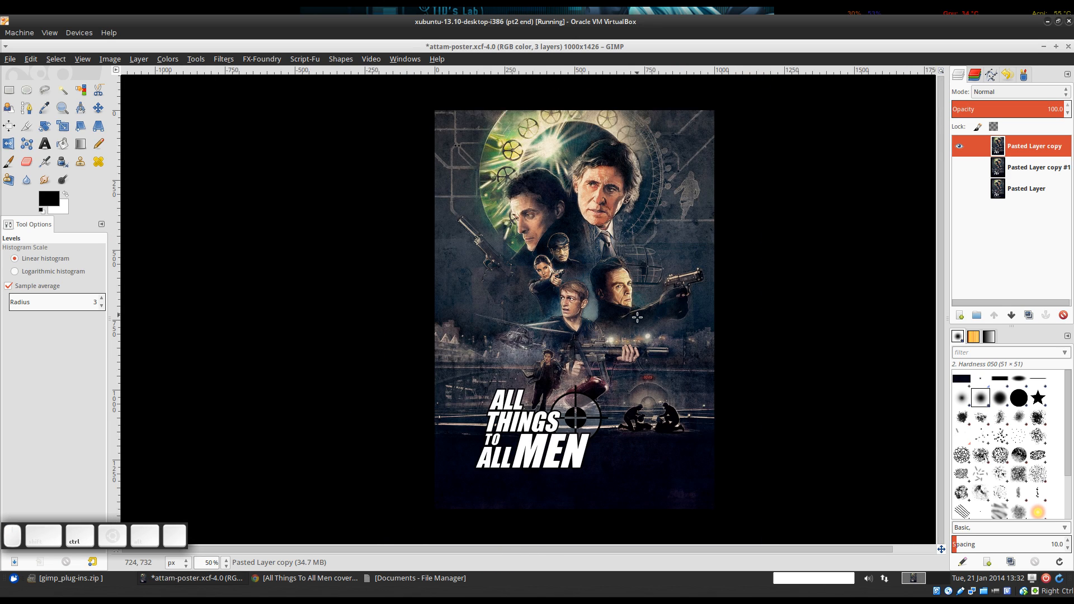
{"action": "scroll", "coordinate": [631, 328], "scroll_direction": "up", "scroll_amount": 1}
{"action": "mouse_move", "coordinate": [633, 315]}
{"action": "left_mouse_down"}
{"action": "mouse_move", "coordinate": [632, 358]}
{"action": "mouse_move", "coordinate": [619, 305]}
{"action": "mouse_move", "coordinate": [620, 330]}
{"action": "left_mouse_up"}
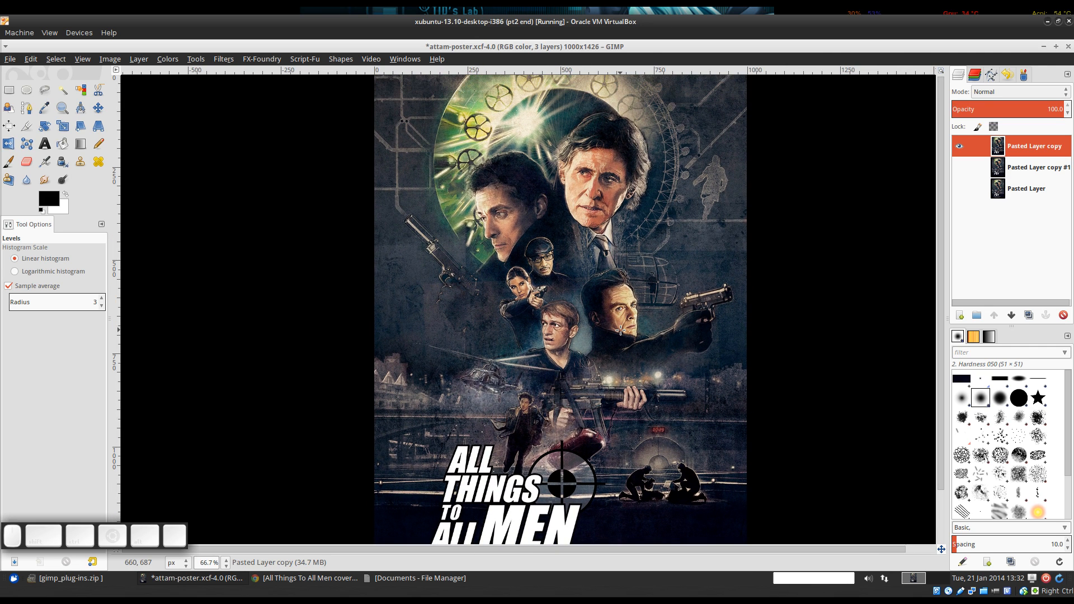
{"action": "key", "text": "ctrl+u"}
{"action": "left_click_drag", "start_coordinate": [622, 186], "coordinate": [260, 113]}
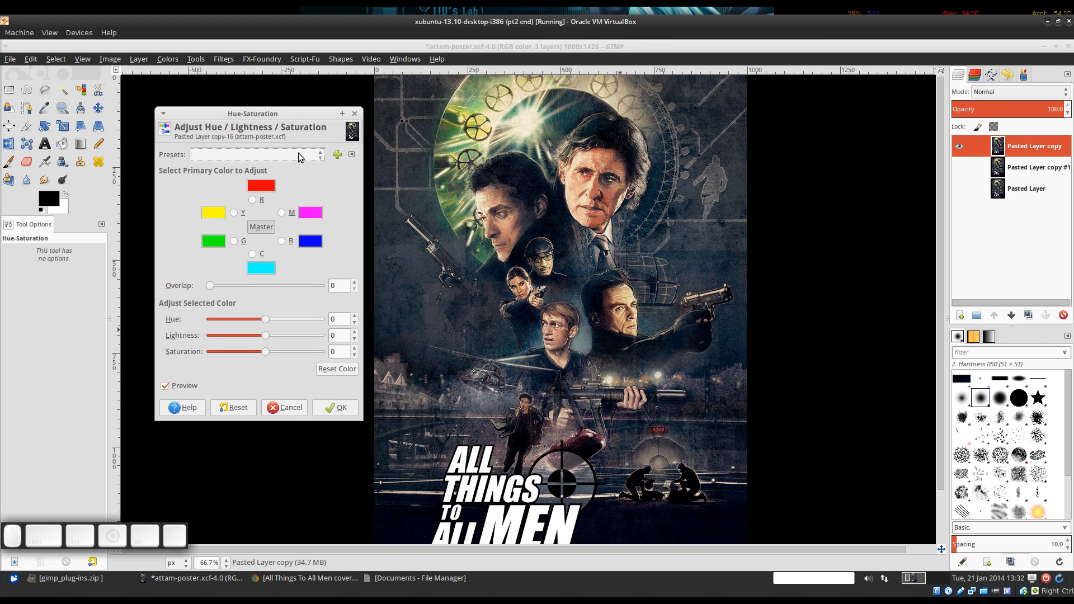
{"action": "left_click", "coordinate": [355, 114]}
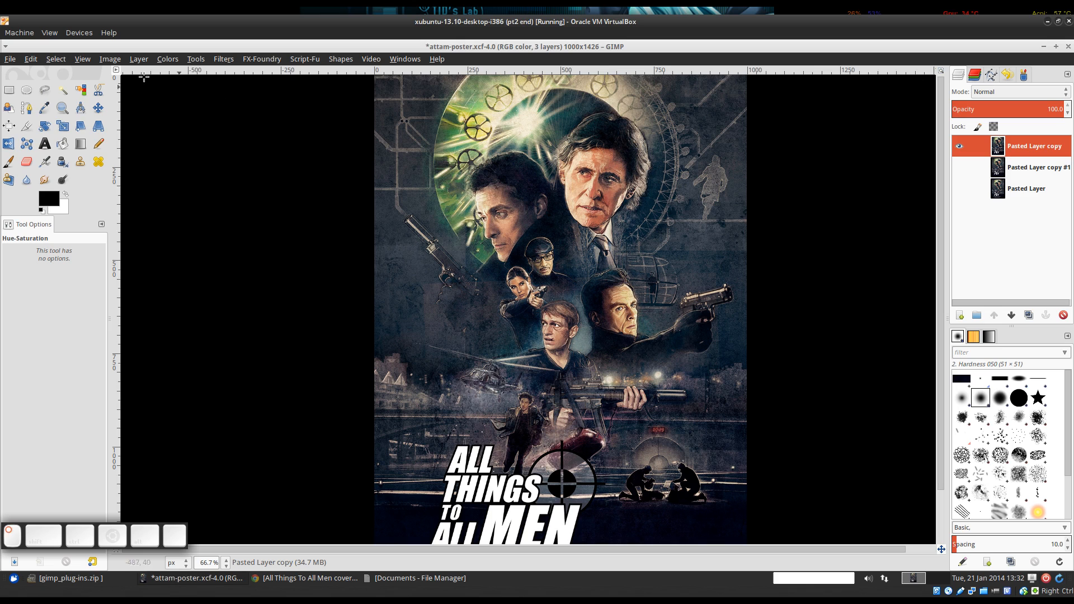
{"action": "left_click", "coordinate": [167, 59]}
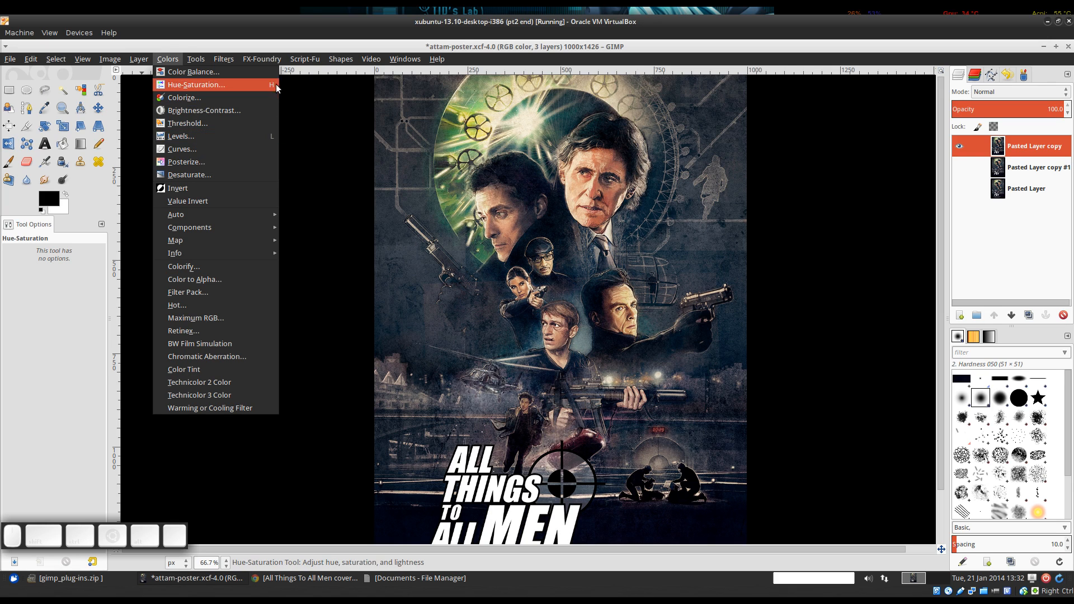
{"action": "mouse_move", "coordinate": [370, 59]}
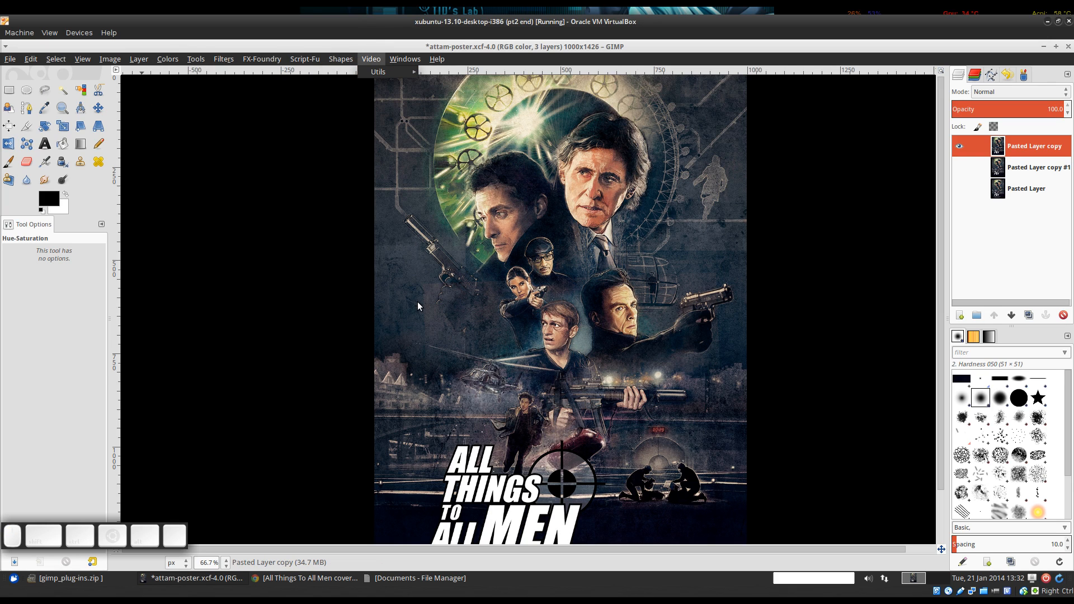
{"action": "left_click", "coordinate": [323, 179]}
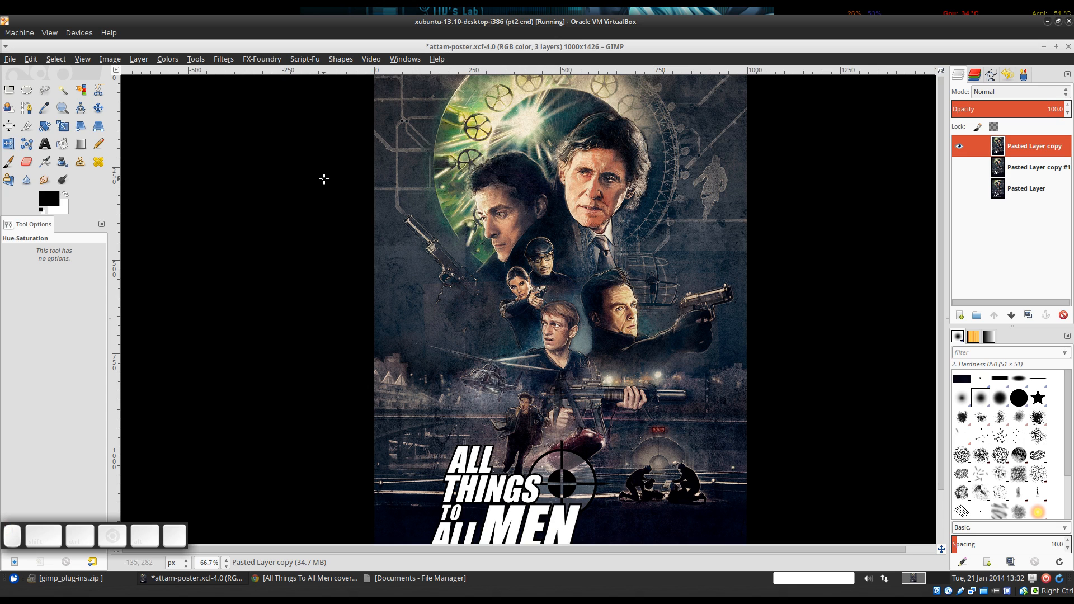
Open the Hue-Saturation adjustment for Pasted Layer copy and try raising the master saturation to 54.
{"action": "left_click", "coordinate": [324, 179]}
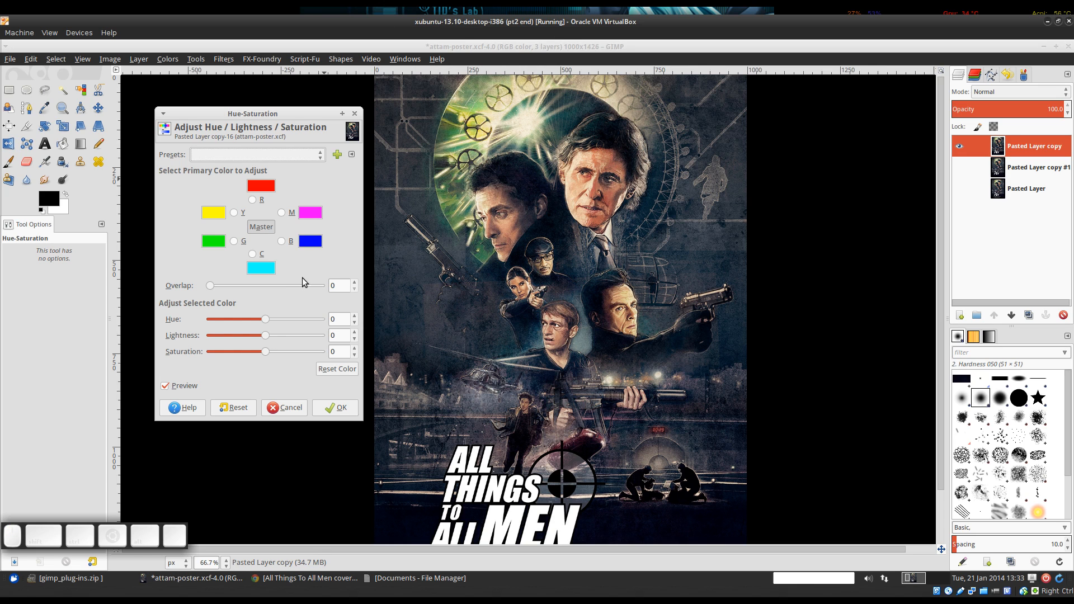
{"action": "scroll", "coordinate": [582, 401], "scroll_direction": "down", "scroll_amount": 1}
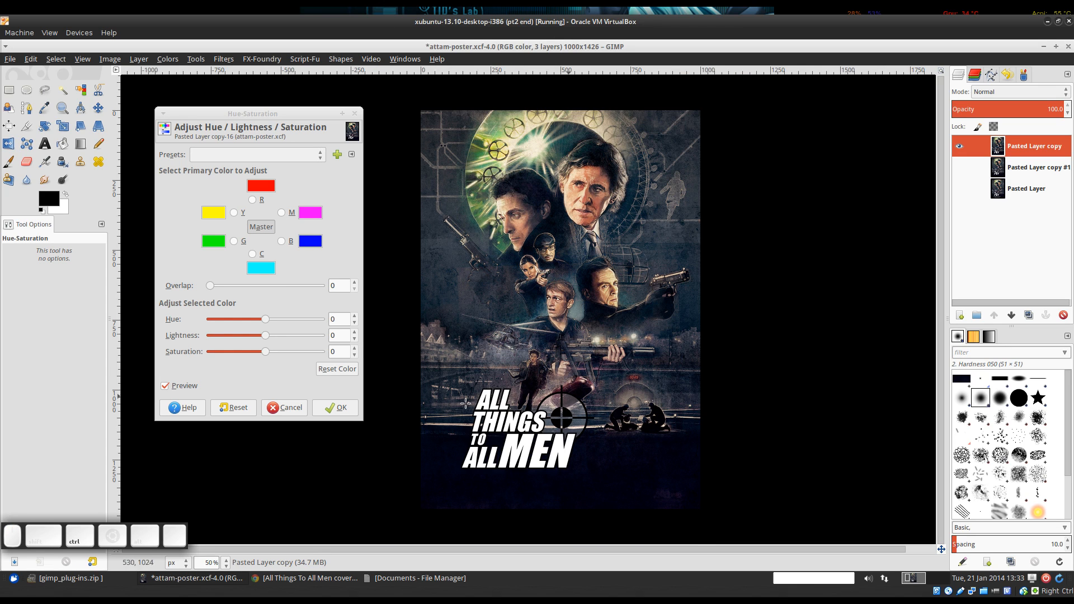
{"action": "left_click", "coordinate": [342, 352]}
{"action": "type", "text": "1"}
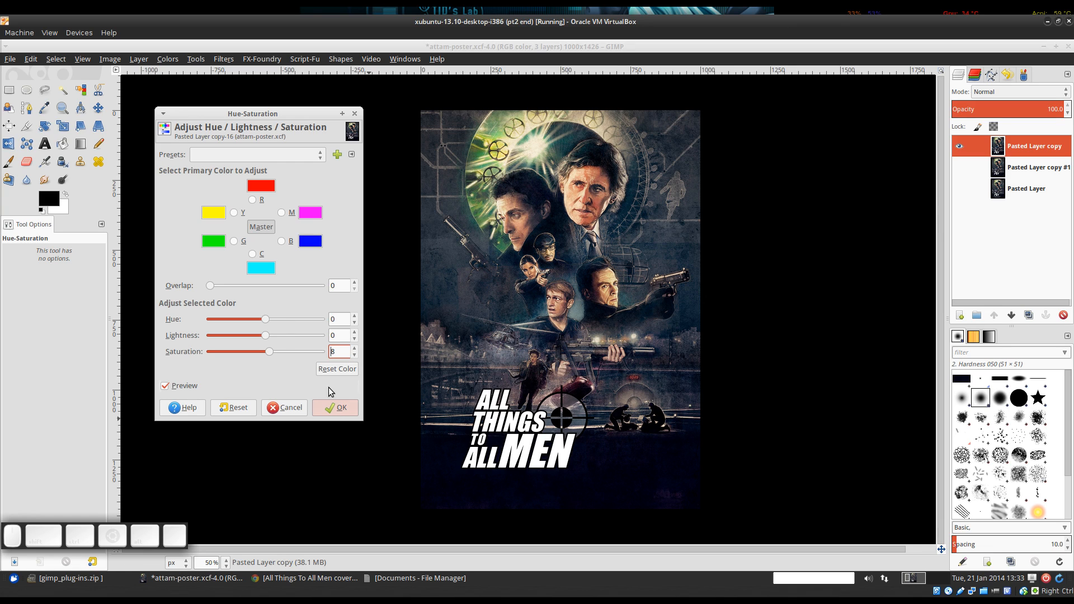
{"action": "left_click_drag", "start_coordinate": [269, 351], "coordinate": [284, 352]}
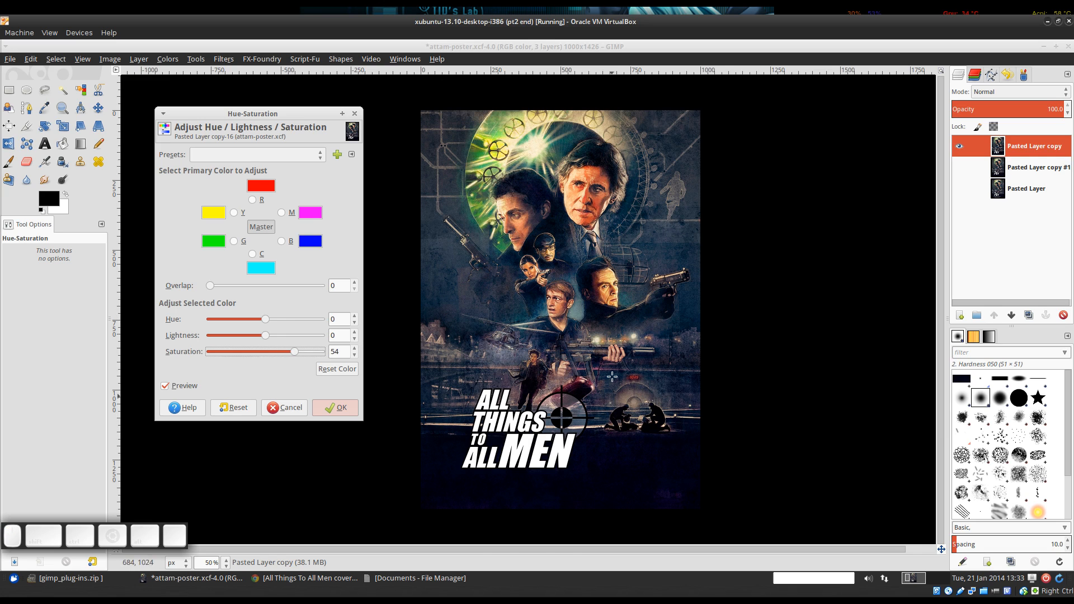
{"action": "scroll", "coordinate": [614, 347], "scroll_direction": "up", "scroll_amount": 2}
{"action": "scroll", "coordinate": [613, 347], "scroll_direction": "down", "scroll_amount": 2}
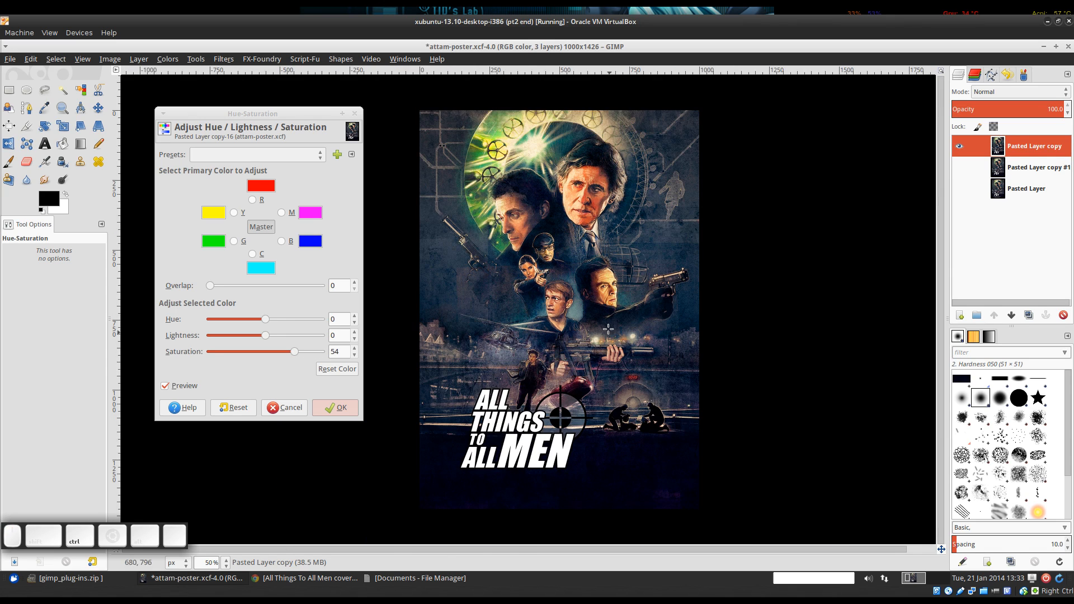
{"action": "scroll", "coordinate": [392, 381], "scroll_direction": "up", "scroll_amount": 1}
Set the saturation to 9 and apply Hue-Saturation with Pasted Layer copy #1 shown in place of Pasted Layer copy.
{"action": "left_click_drag", "start_coordinate": [294, 351], "coordinate": [273, 358]}
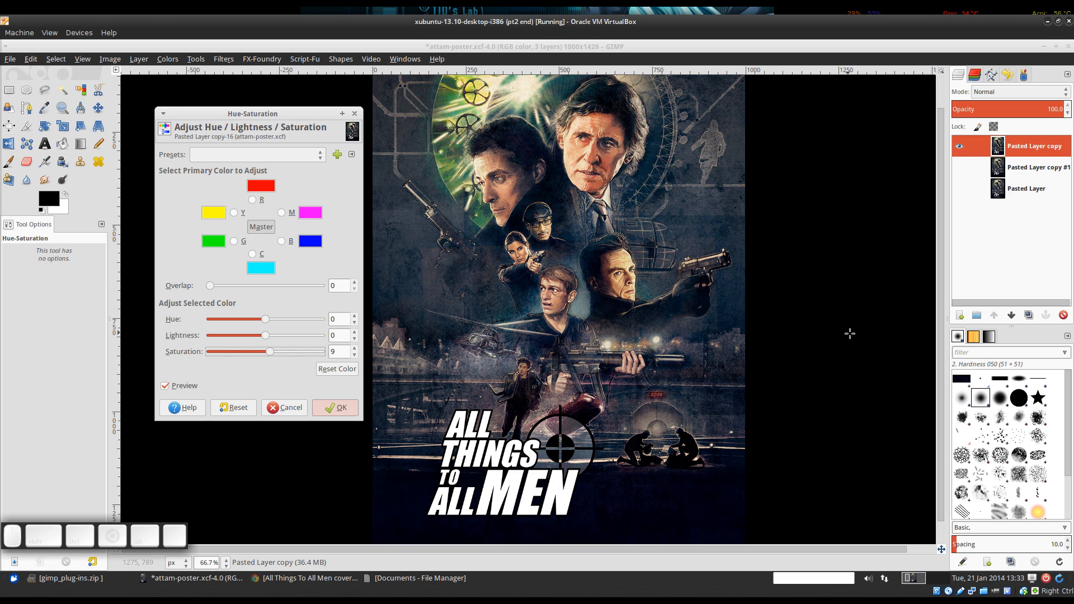
{"action": "left_click", "coordinate": [959, 166]}
{"action": "left_click", "coordinate": [958, 147]}
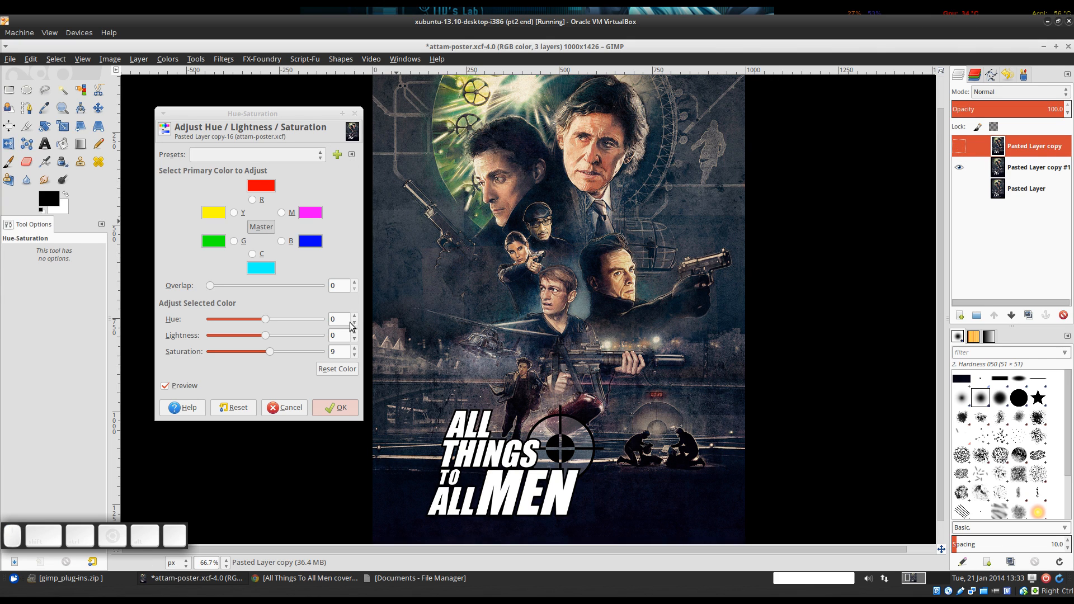
{"action": "left_click", "coordinate": [336, 407]}
{"action": "scroll", "coordinate": [607, 288], "scroll_direction": "down", "scroll_amount": 1}
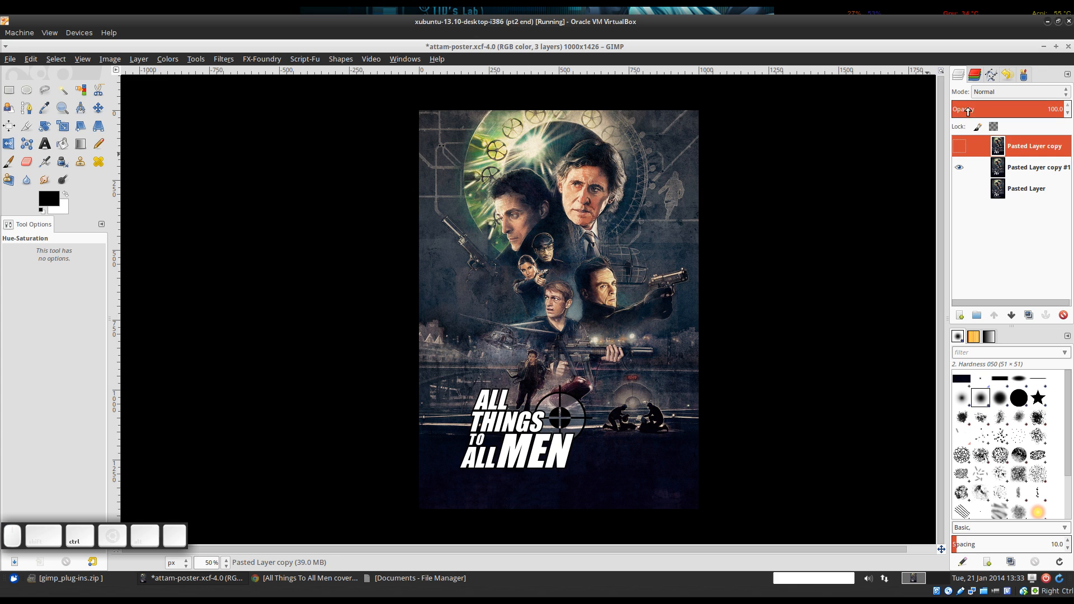
Make Pasted Layer copy visible again and inspect the adjusted poster.
{"action": "left_click", "coordinate": [960, 147]}
{"action": "scroll", "coordinate": [638, 292], "scroll_direction": "up", "scroll_amount": 1}
{"action": "scroll", "coordinate": [638, 291], "scroll_direction": "down", "scroll_amount": 1}
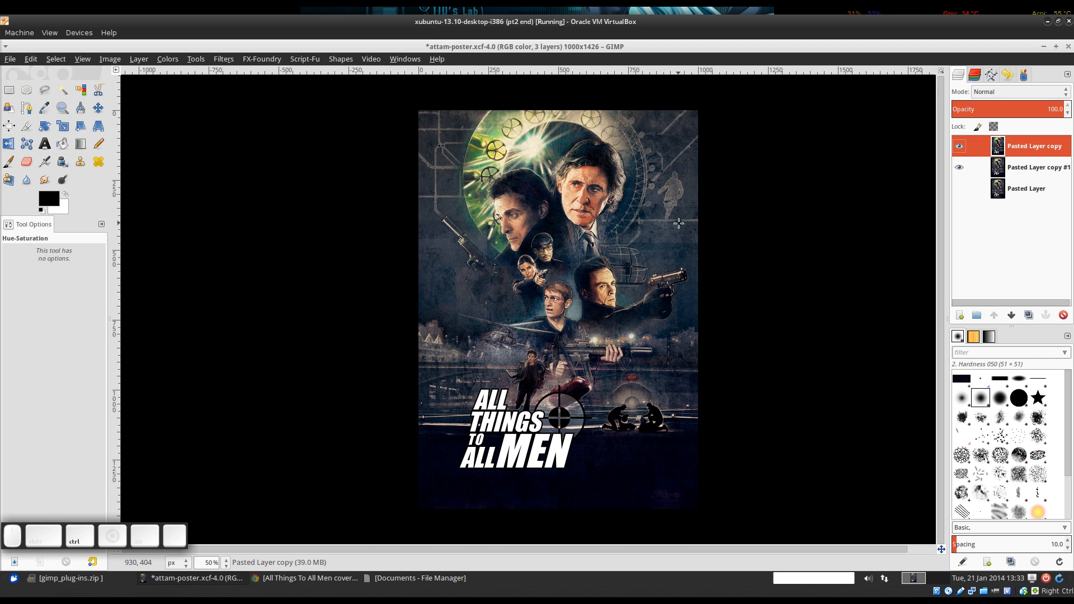
{"action": "scroll", "coordinate": [805, 313], "scroll_direction": "up", "scroll_amount": 1}
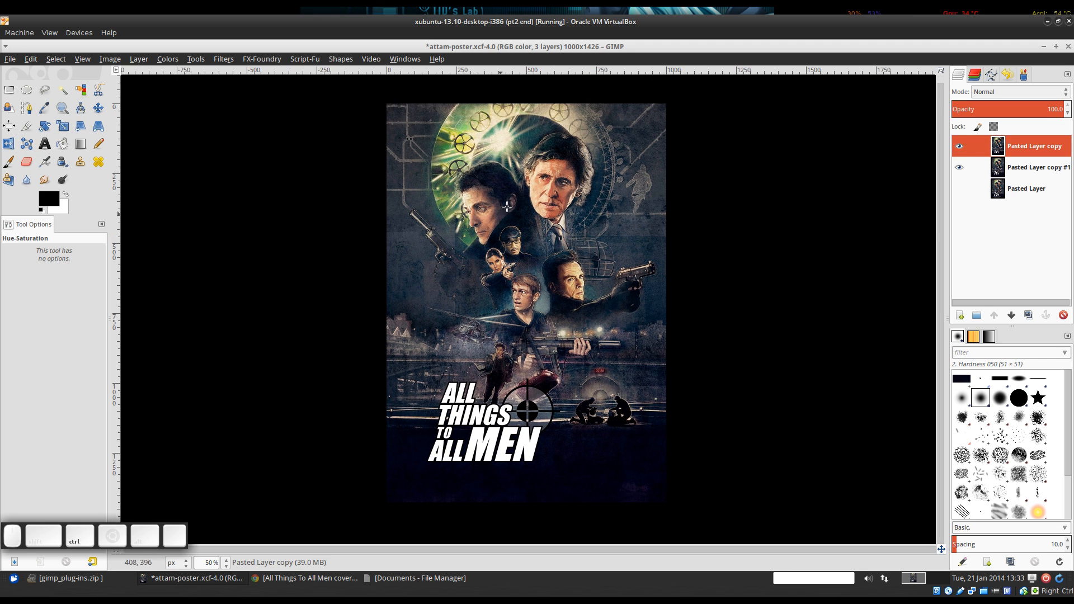
Examine the colour-adjusted poster up close and as a whole, including the faces, the pistol and the background.
{"action": "scroll", "coordinate": [515, 191], "scroll_direction": "up", "scroll_amount": 1}
{"action": "scroll", "coordinate": [515, 189], "scroll_direction": "down", "scroll_amount": 1}
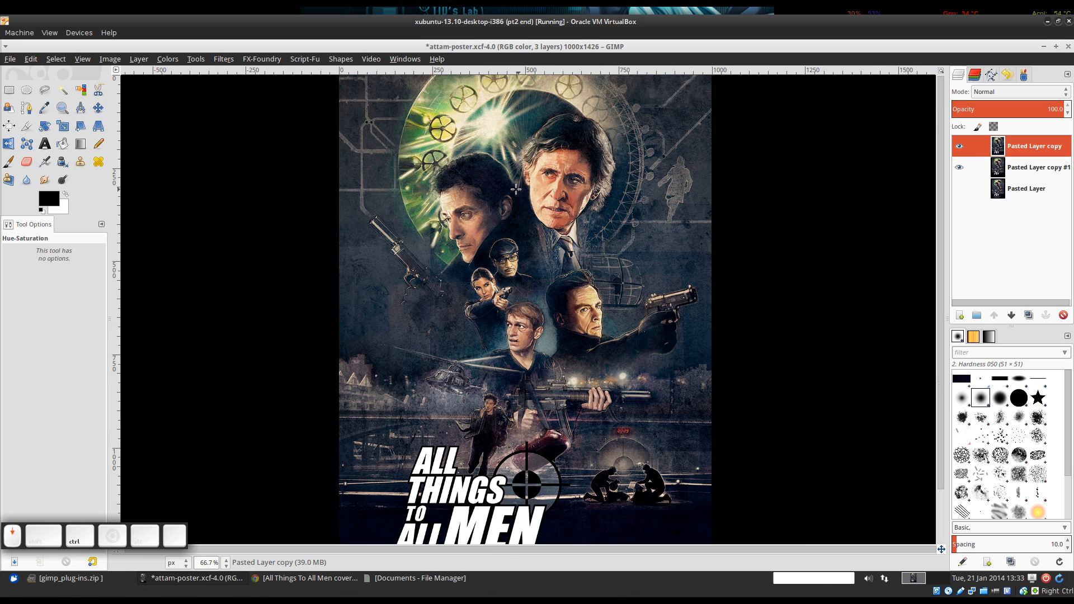
{"action": "scroll", "coordinate": [512, 215], "scroll_direction": "up", "scroll_amount": 1}
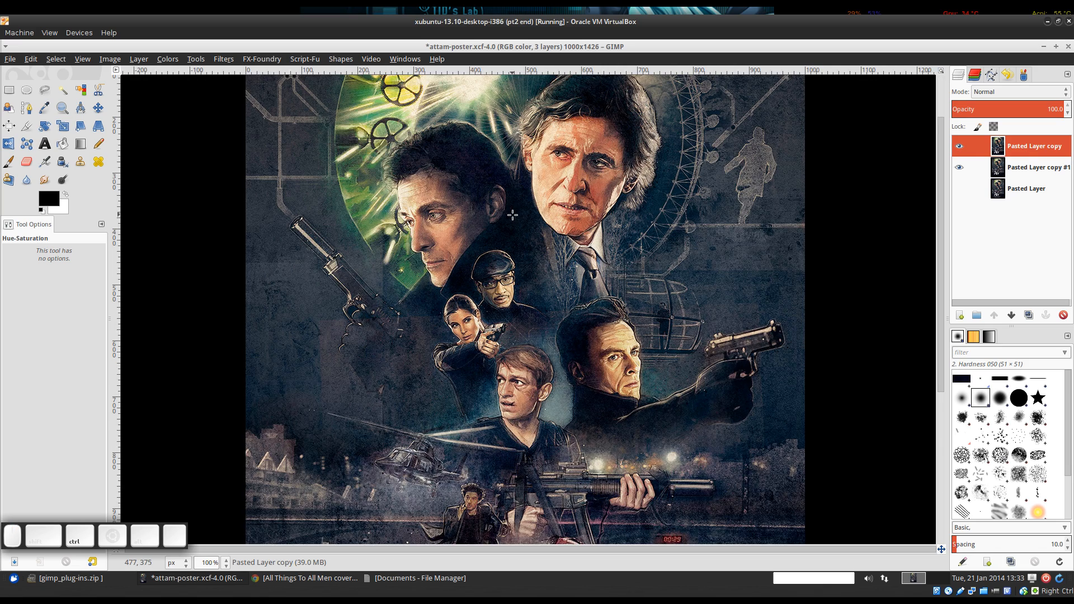
{"action": "left_click_drag", "start_coordinate": [518, 190], "coordinate": [572, 288]}
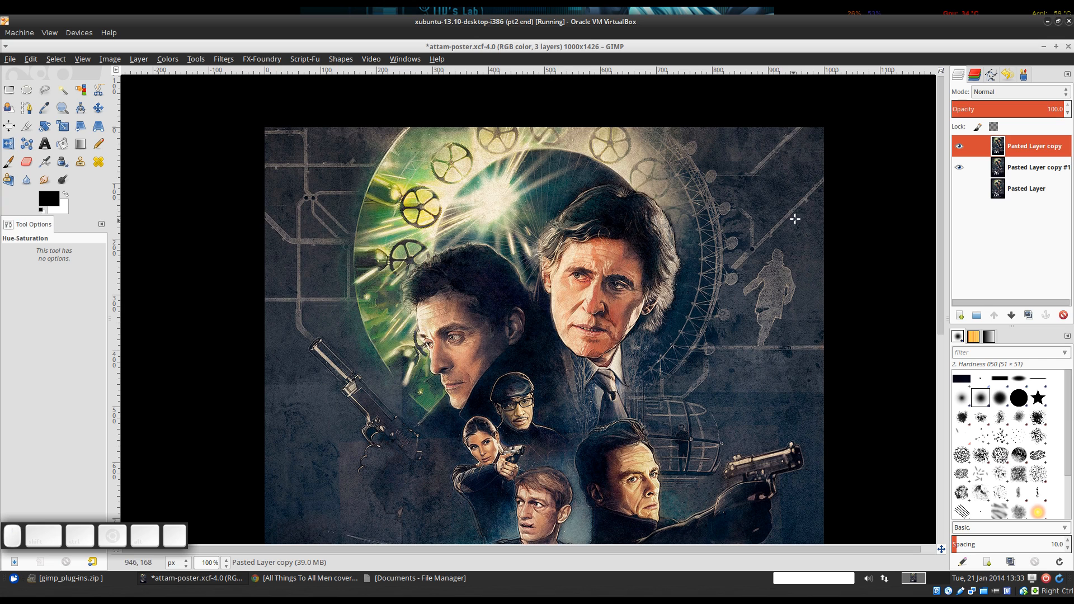
{"action": "scroll", "coordinate": [794, 218], "scroll_direction": "down", "scroll_amount": 1}
{"action": "left_click_drag", "start_coordinate": [757, 302], "coordinate": [759, 251]}
{"action": "scroll", "coordinate": [746, 244], "scroll_direction": "down", "scroll_amount": 1}
{"action": "scroll", "coordinate": [734, 253], "scroll_direction": "up", "scroll_amount": 1}
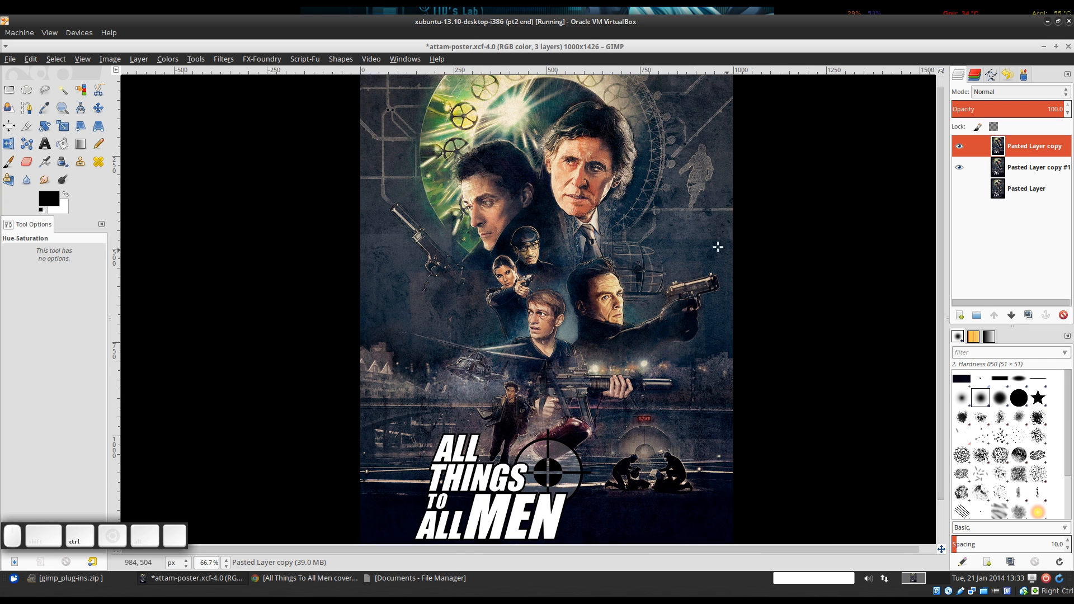
{"action": "left_click_drag", "start_coordinate": [629, 179], "coordinate": [635, 204]}
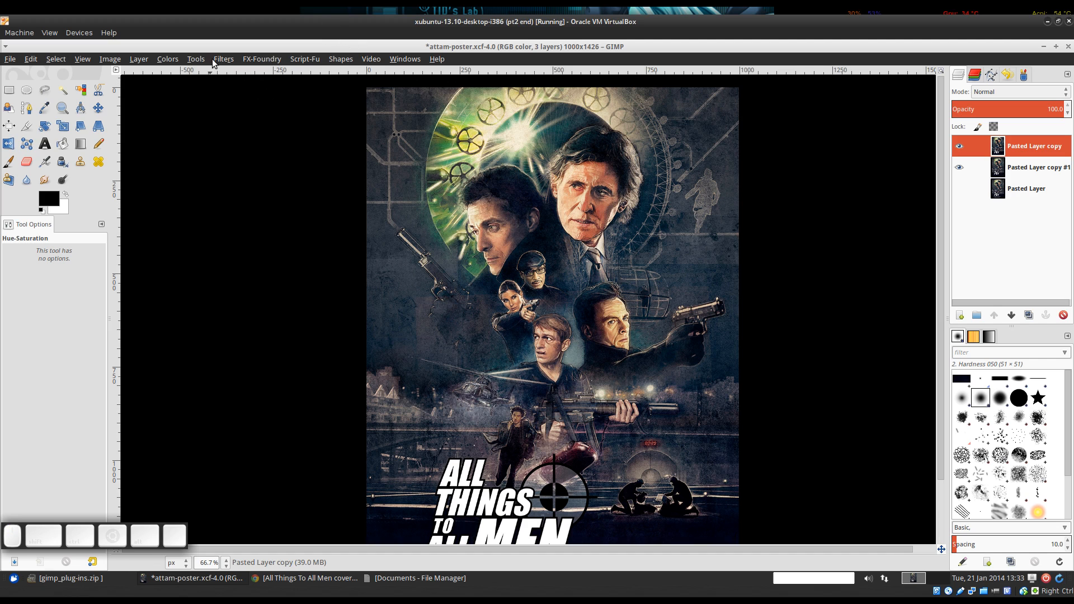
{"action": "left_click_drag", "start_coordinate": [482, 272], "coordinate": [488, 289]}
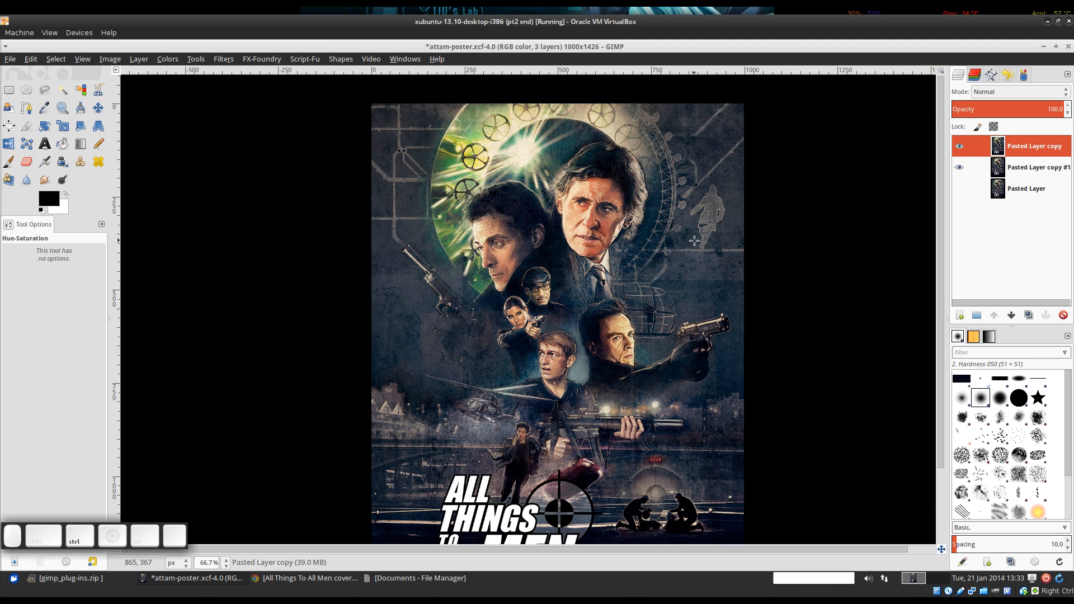
{"action": "left_click_drag", "start_coordinate": [694, 241], "coordinate": [685, 252]}
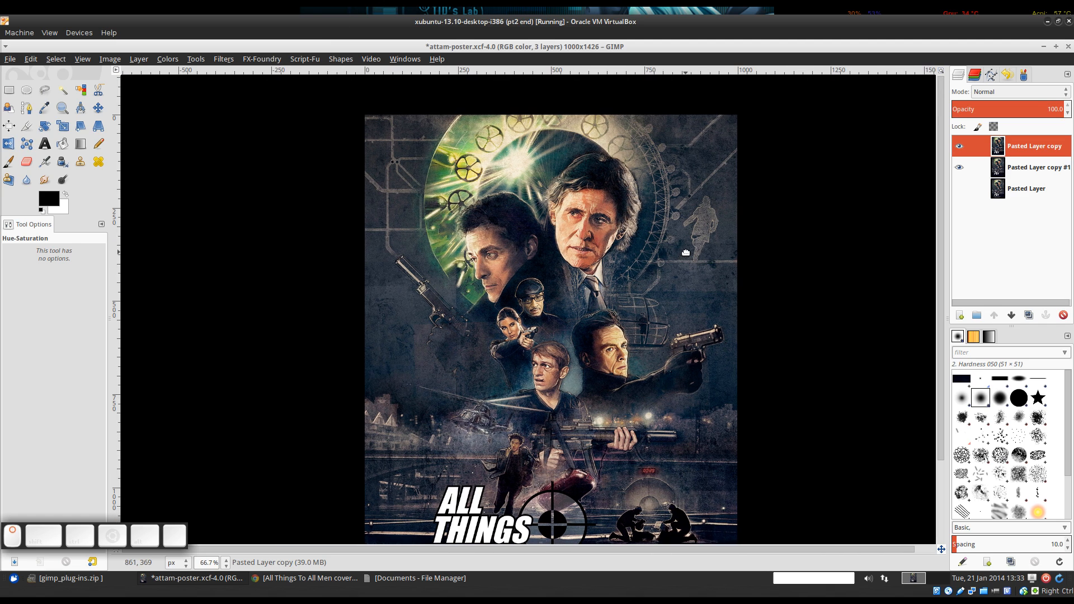
{"action": "left_click_drag", "start_coordinate": [561, 290], "coordinate": [556, 257]}
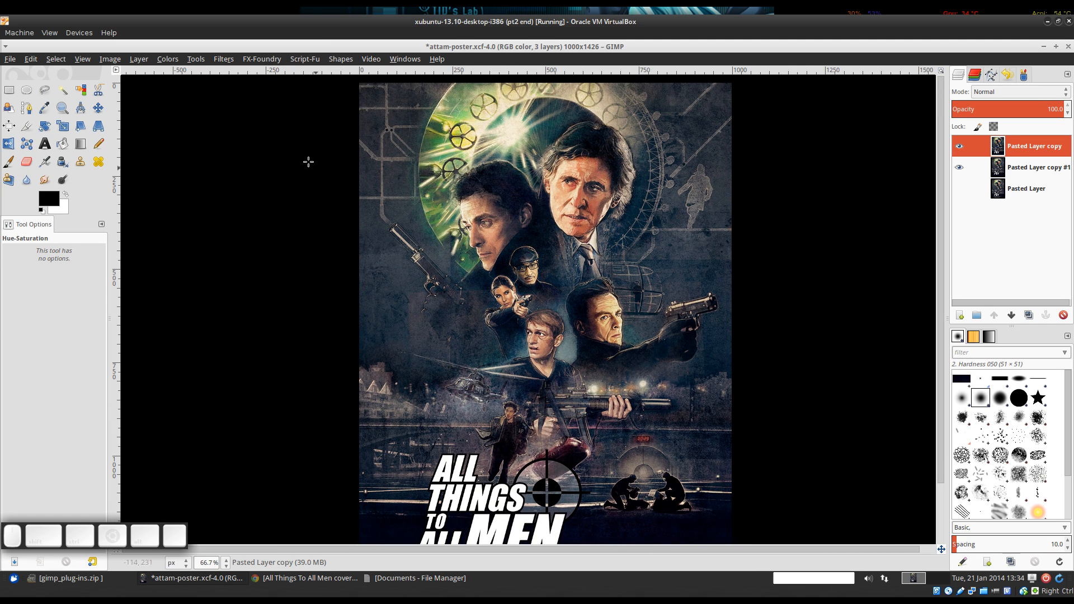
{"action": "scroll", "coordinate": [447, 255], "scroll_direction": "up", "scroll_amount": 4, "text": "ctrl"}
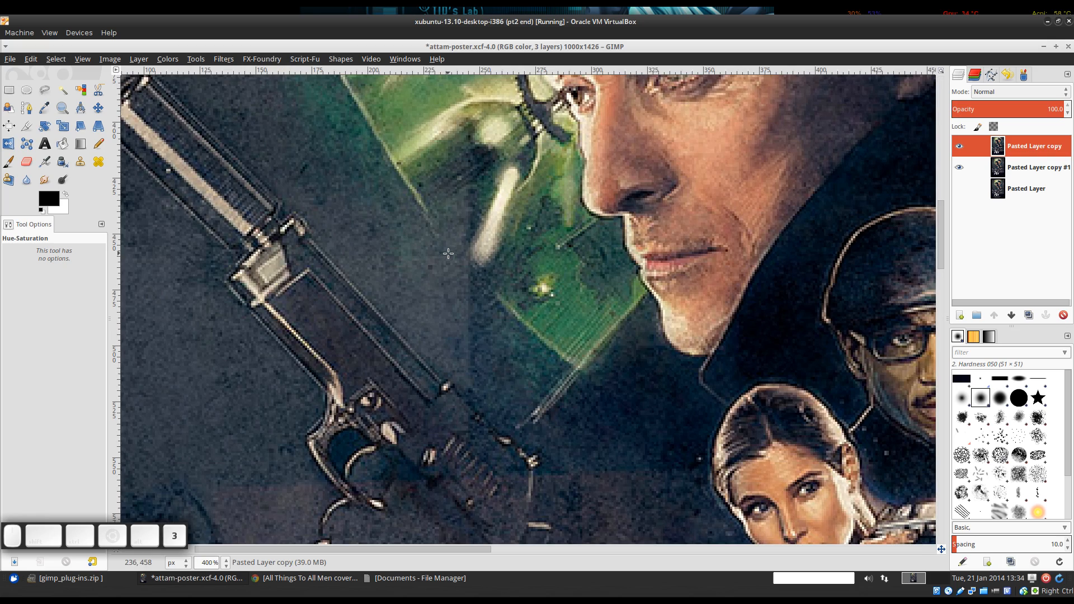
{"action": "scroll", "coordinate": [639, 248], "scroll_direction": "down", "scroll_amount": 3, "text": "ctrl"}
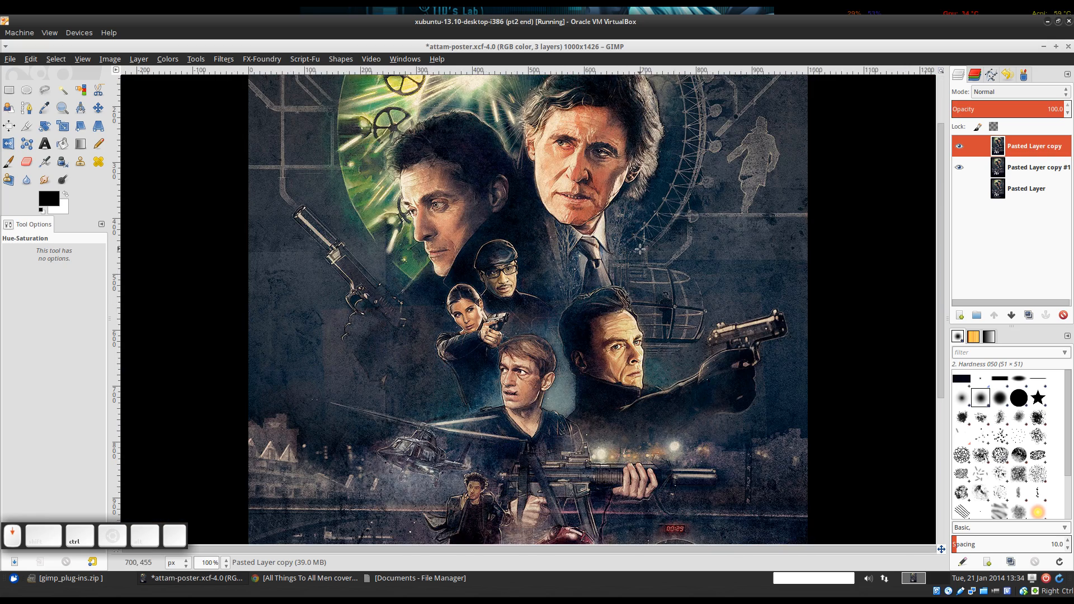
{"action": "scroll", "coordinate": [639, 249], "scroll_direction": "down", "scroll_amount": 2, "text": "ctrl"}
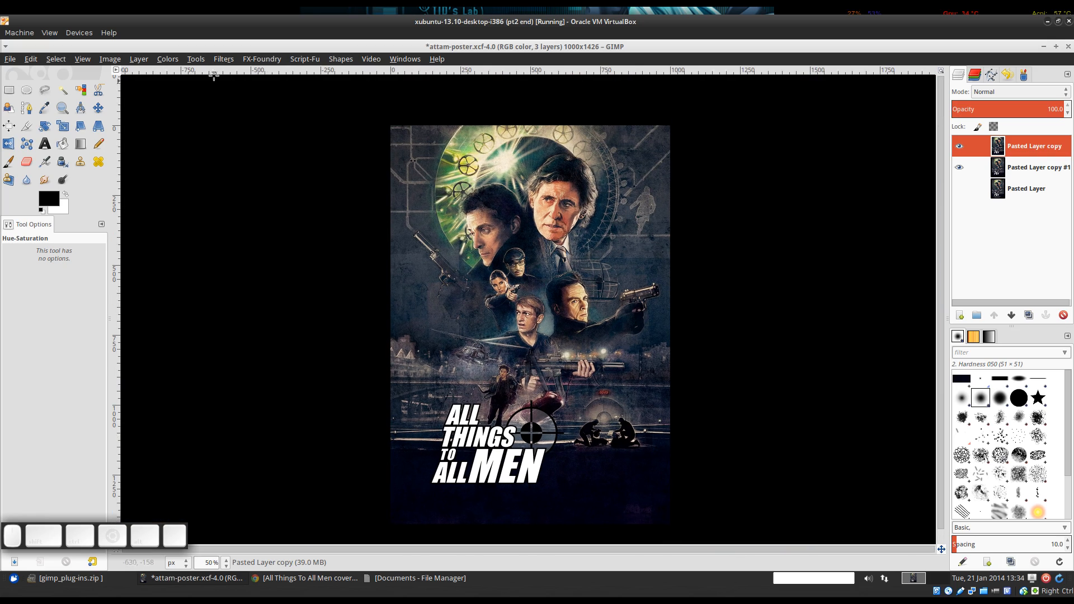
{"action": "left_click", "coordinate": [224, 59]}
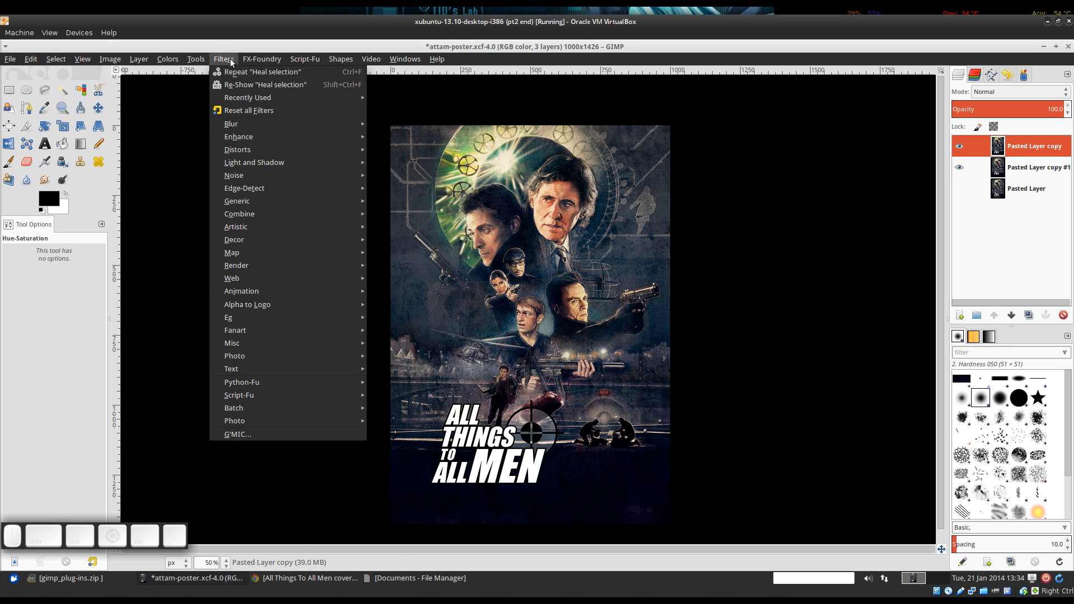
{"action": "mouse_move", "coordinate": [288, 126]}
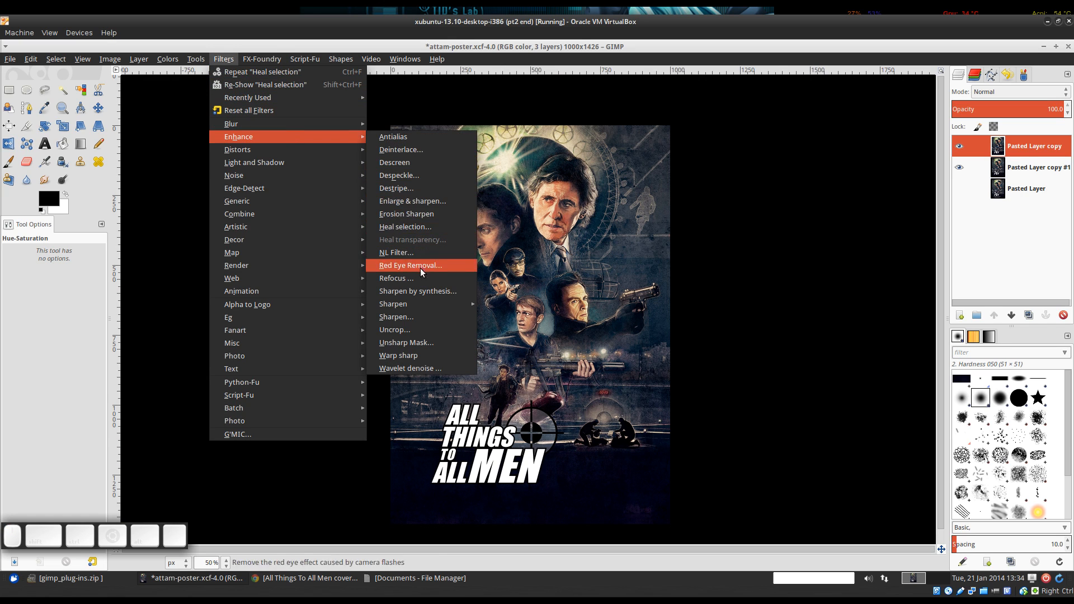
{"action": "mouse_move", "coordinate": [431, 309]}
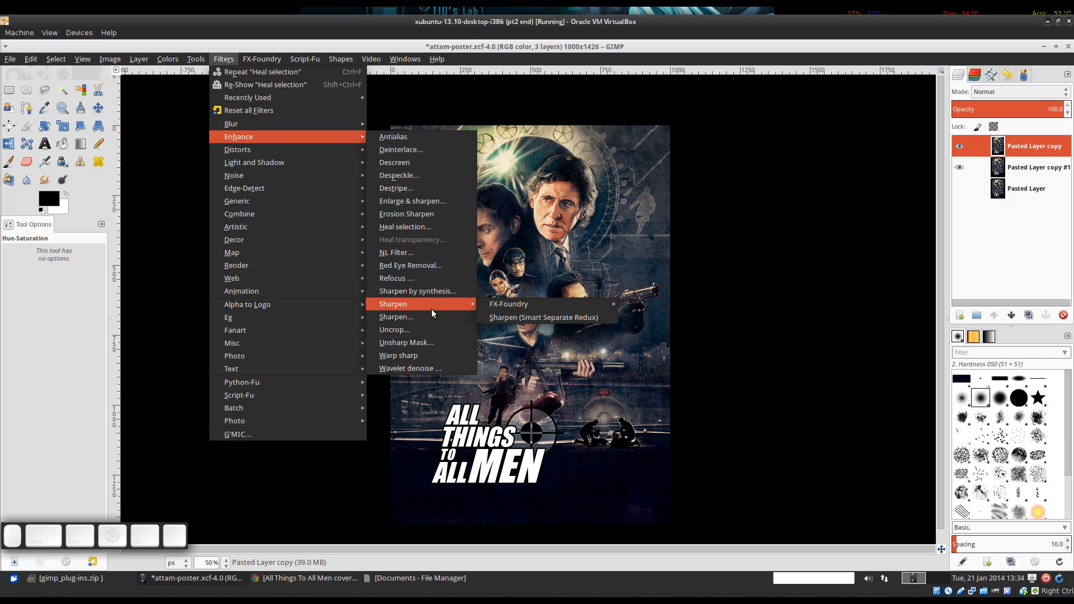
{"action": "left_click", "coordinate": [521, 317]}
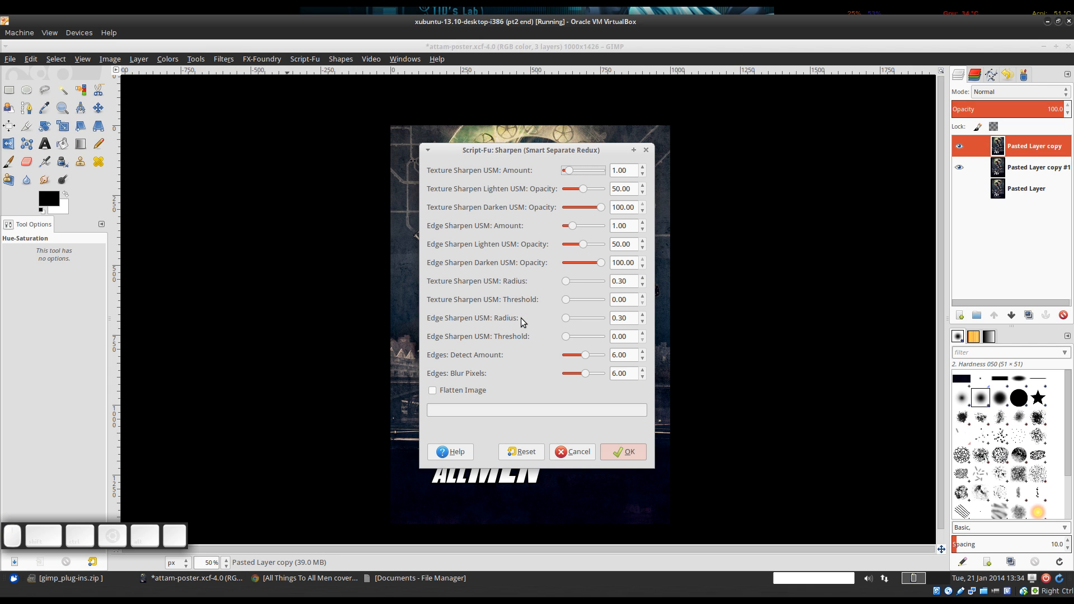
{"action": "left_click", "coordinate": [571, 452]}
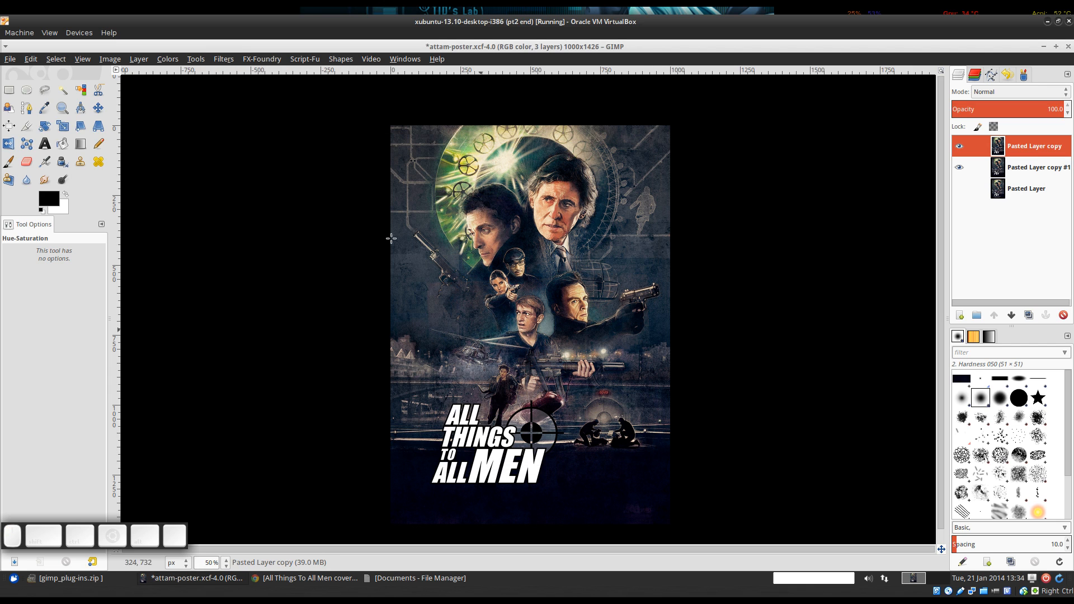
{"action": "left_click", "coordinate": [223, 58]}
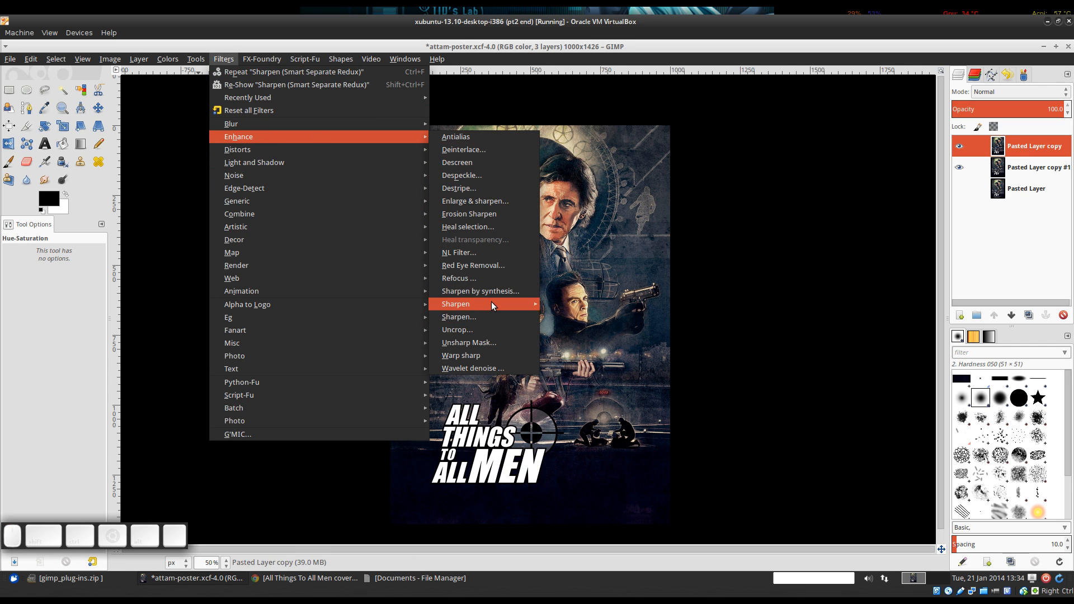
{"action": "mouse_move", "coordinate": [491, 303]}
{"action": "mouse_move", "coordinate": [593, 303]}
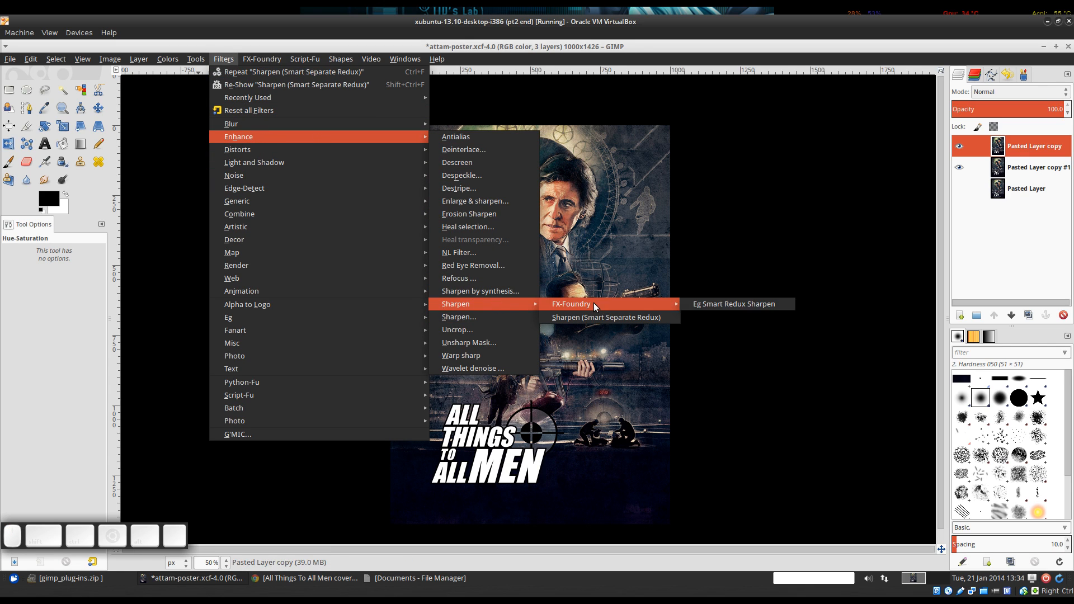
{"action": "left_click", "coordinate": [697, 303]}
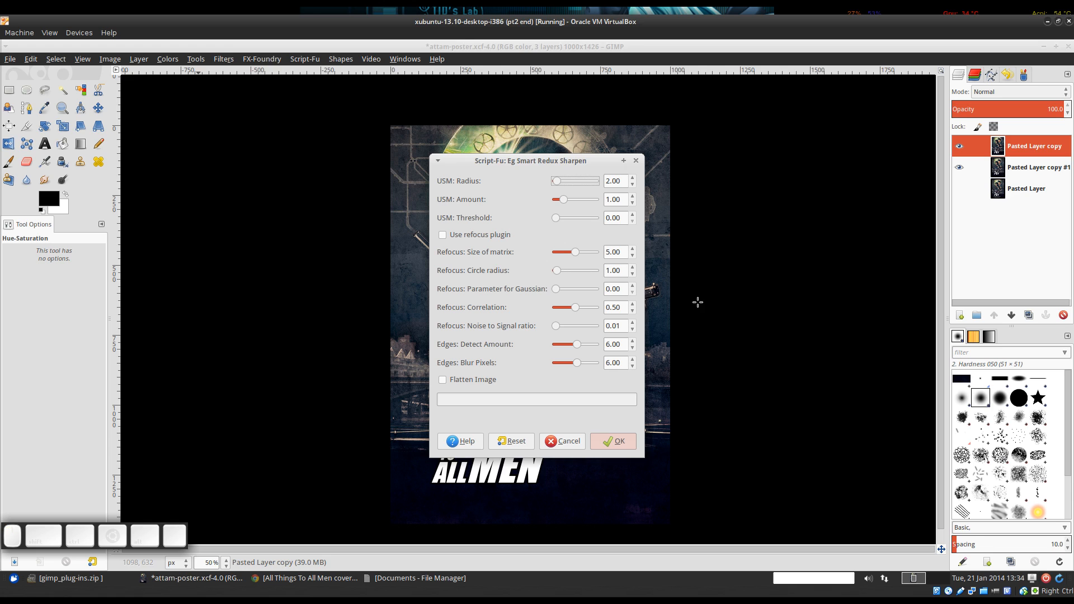
{"action": "left_click", "coordinate": [566, 445]}
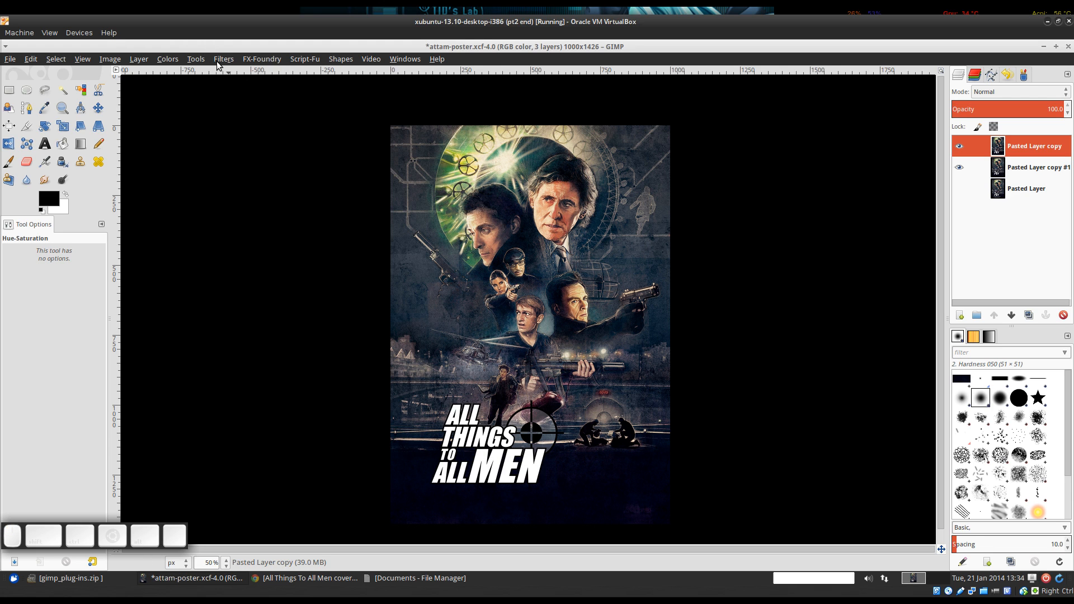
Sharpen Pasted Layer copy with Eg Smart Redux Sharpen, enabling the refocus plugin and keeping the other default settings.
{"action": "left_click", "coordinate": [219, 60]}
{"action": "mouse_move", "coordinate": [240, 137]}
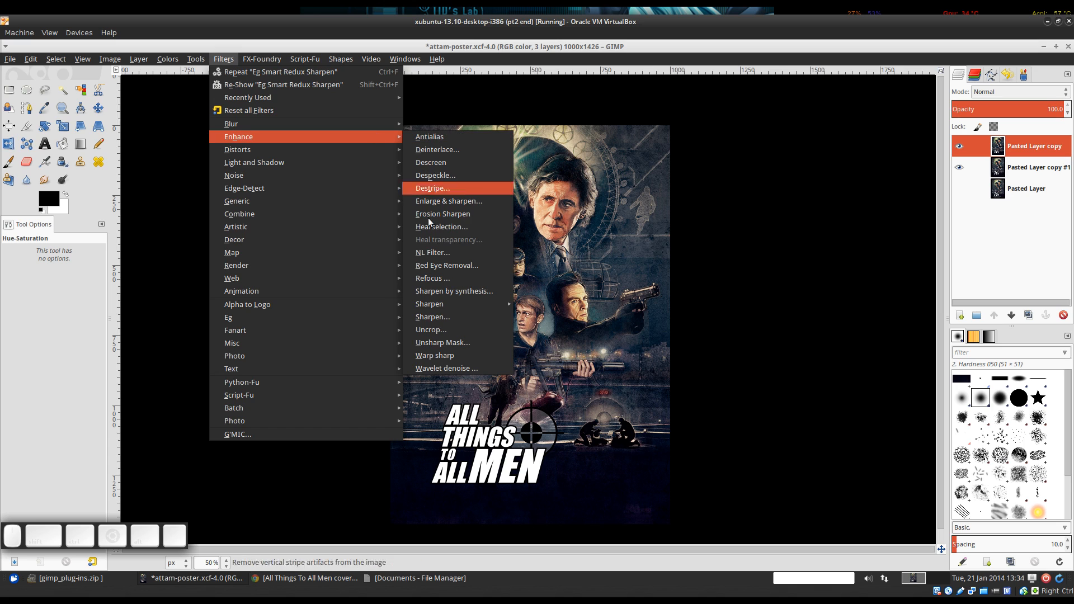
{"action": "mouse_move", "coordinate": [559, 304]}
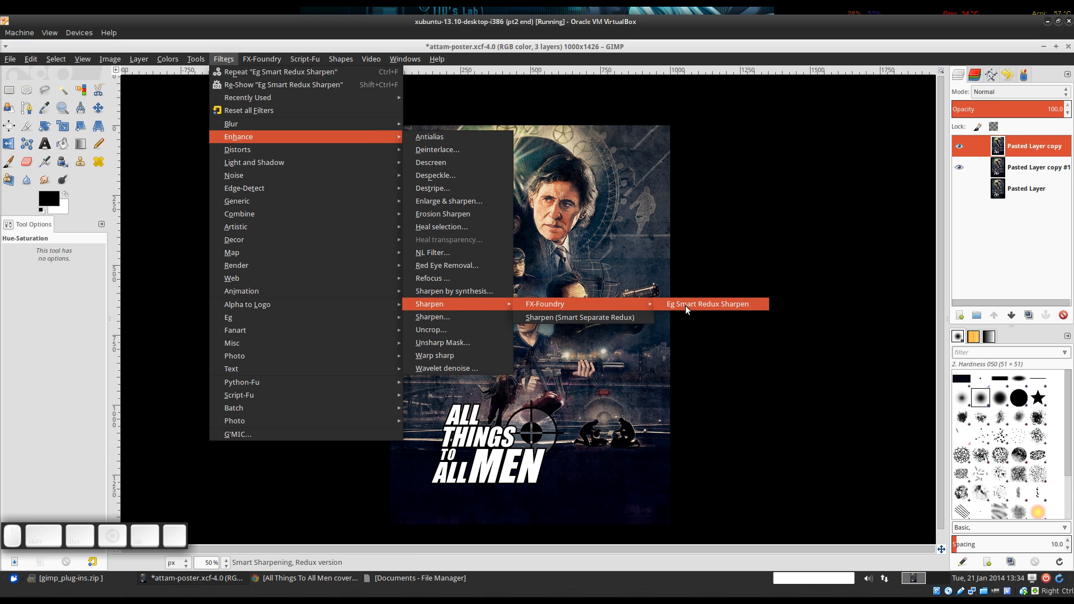
{"action": "left_click", "coordinate": [804, 221]}
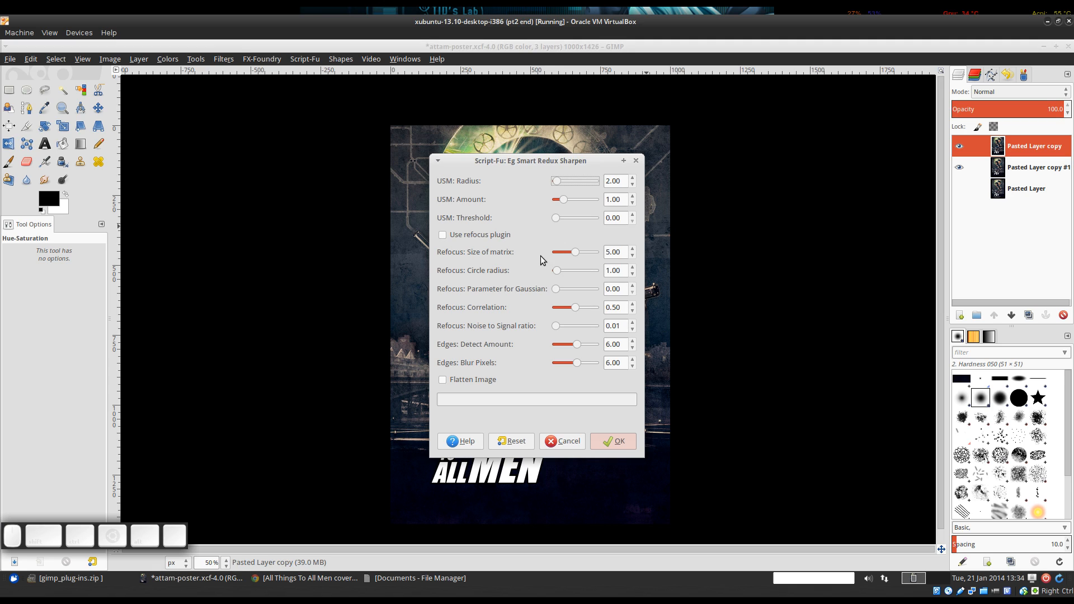
{"action": "left_click", "coordinate": [442, 236]}
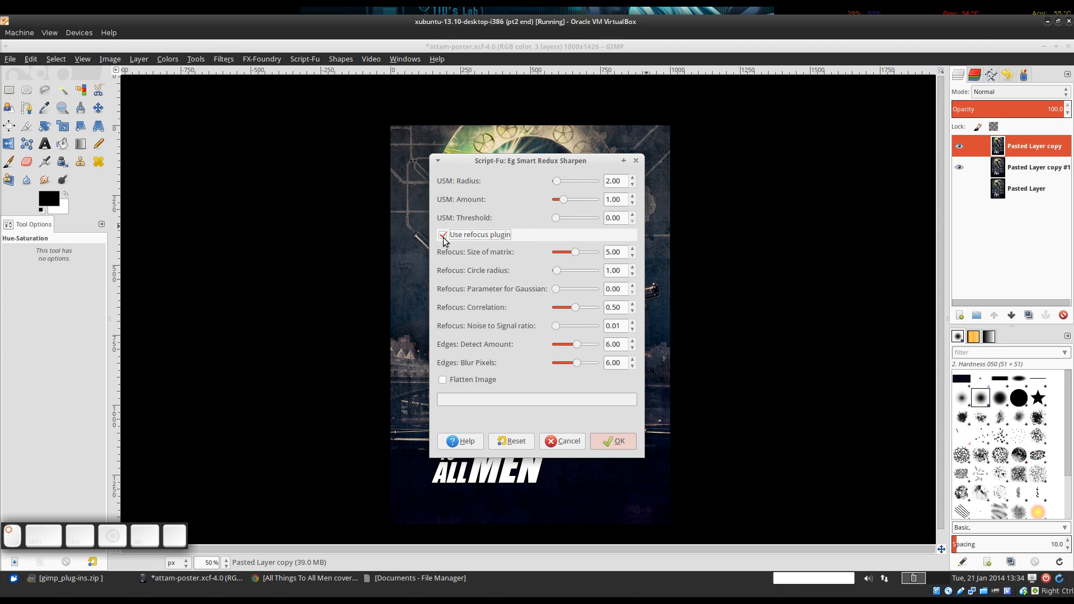
{"action": "left_click_drag", "start_coordinate": [563, 162], "coordinate": [378, 159]}
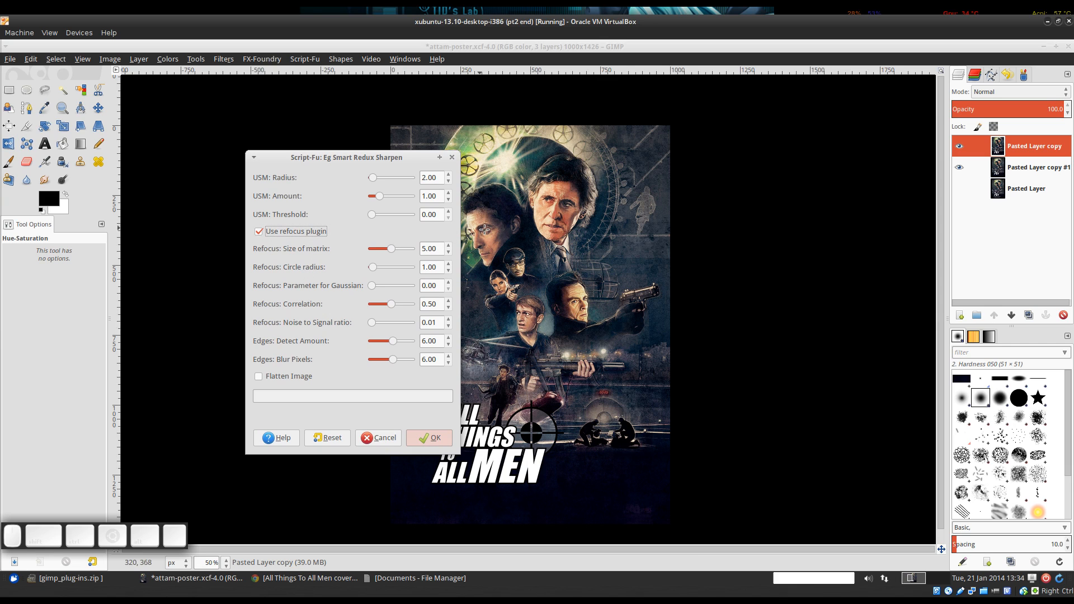
{"action": "left_click_drag", "start_coordinate": [347, 157], "coordinate": [307, 191]}
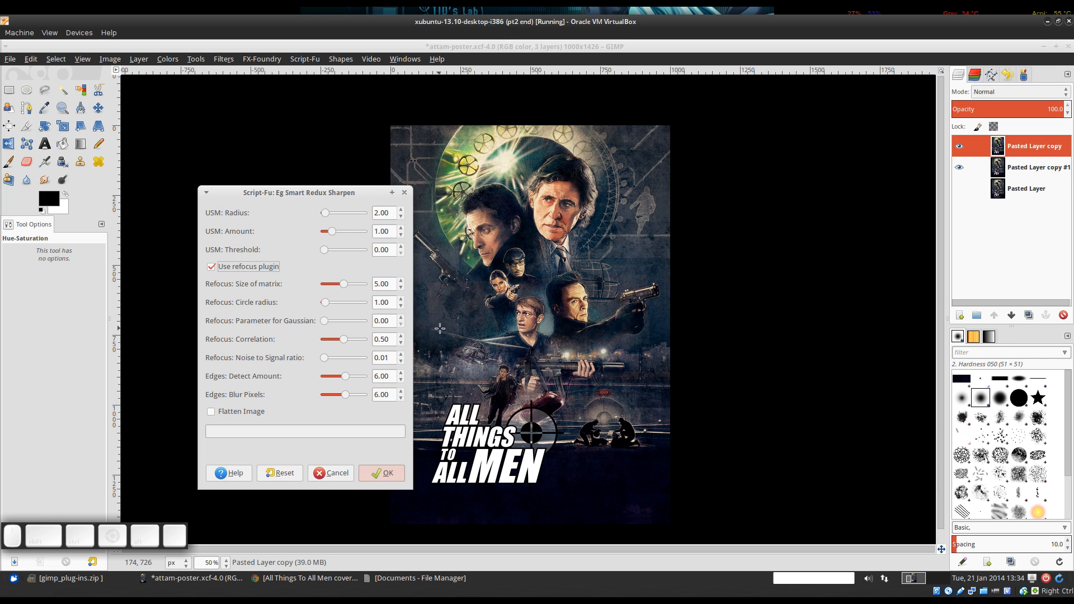
{"action": "left_click", "coordinate": [387, 474]}
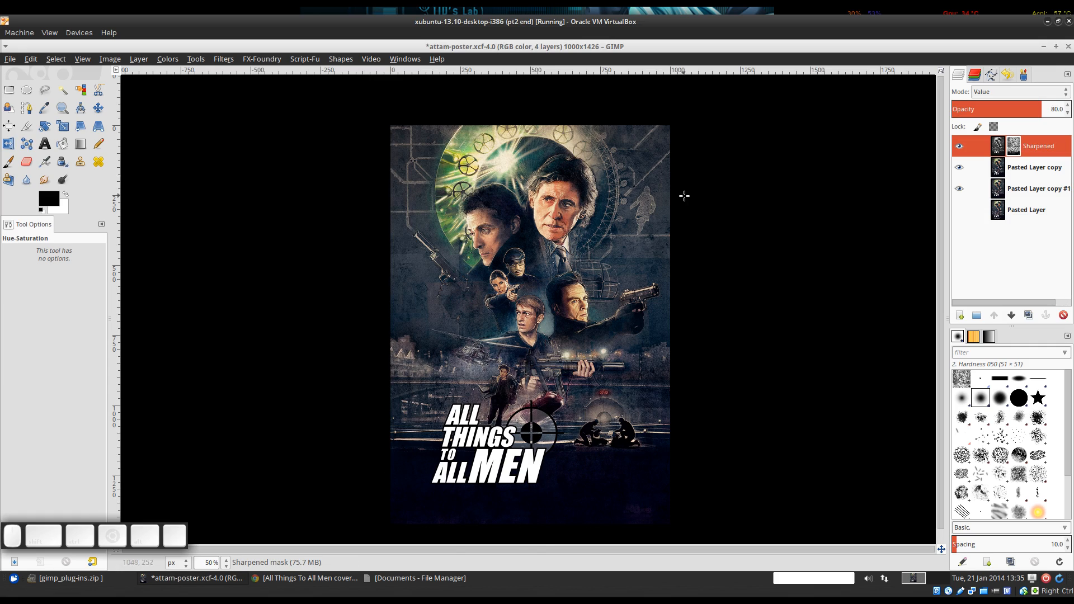
Inspect the sharpening on the poster's faces and lower the Sharpened layer's opacity to 50.2.
{"action": "scroll", "coordinate": [600, 213], "scroll_direction": "up", "scroll_amount": 1}
{"action": "scroll", "coordinate": [600, 213], "scroll_direction": "up", "scroll_amount": 1}
{"action": "scroll", "coordinate": [600, 212], "scroll_direction": "down", "scroll_amount": 1}
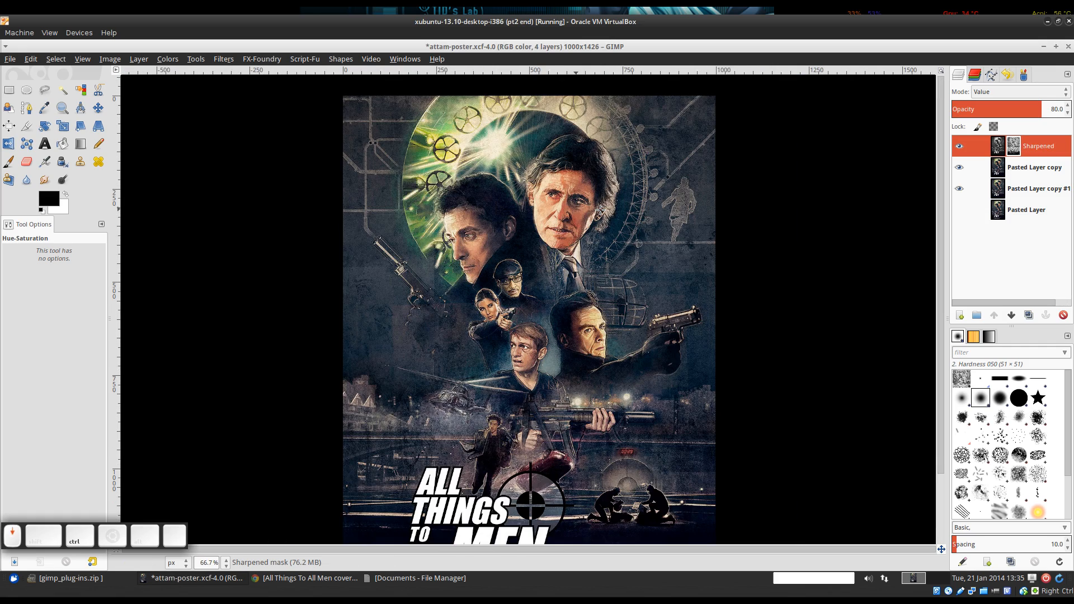
{"action": "scroll", "coordinate": [600, 212], "scroll_direction": "up", "scroll_amount": 1}
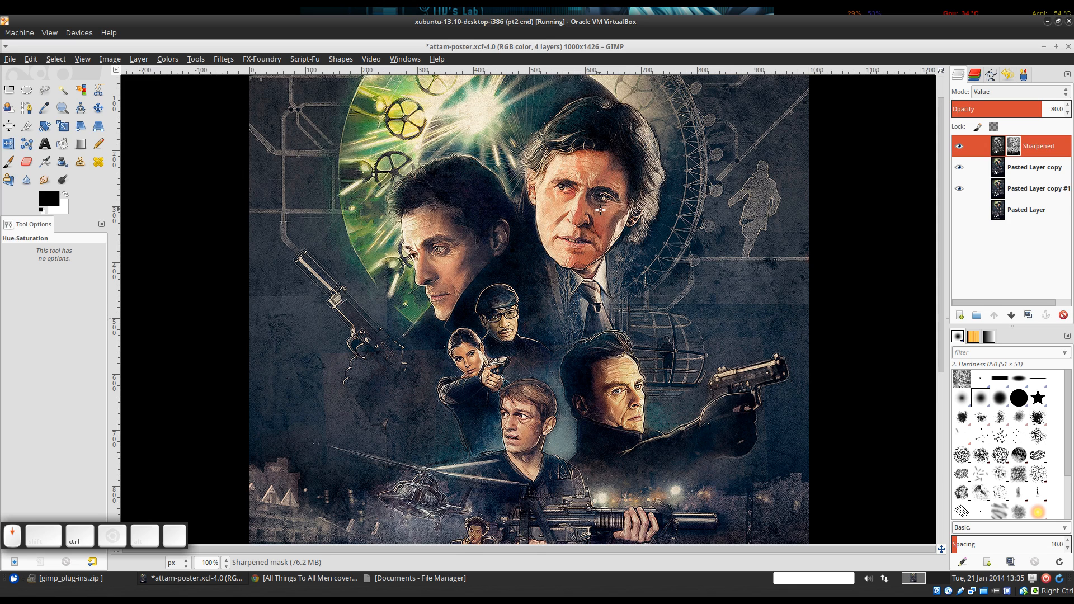
{"action": "scroll", "coordinate": [600, 210], "scroll_direction": "down", "scroll_amount": 1}
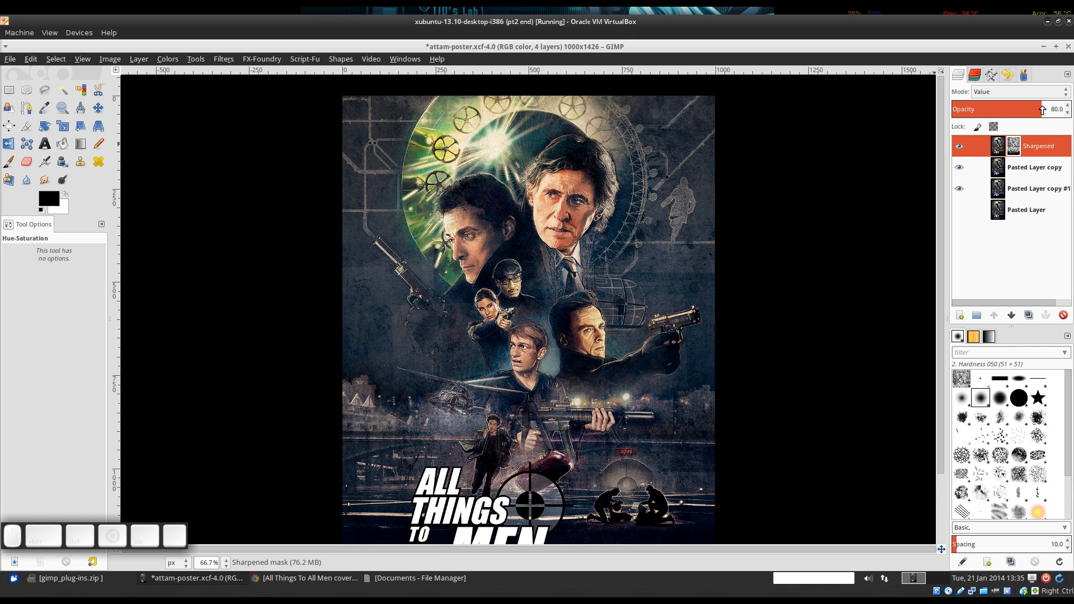
{"action": "key", "text": "1"}
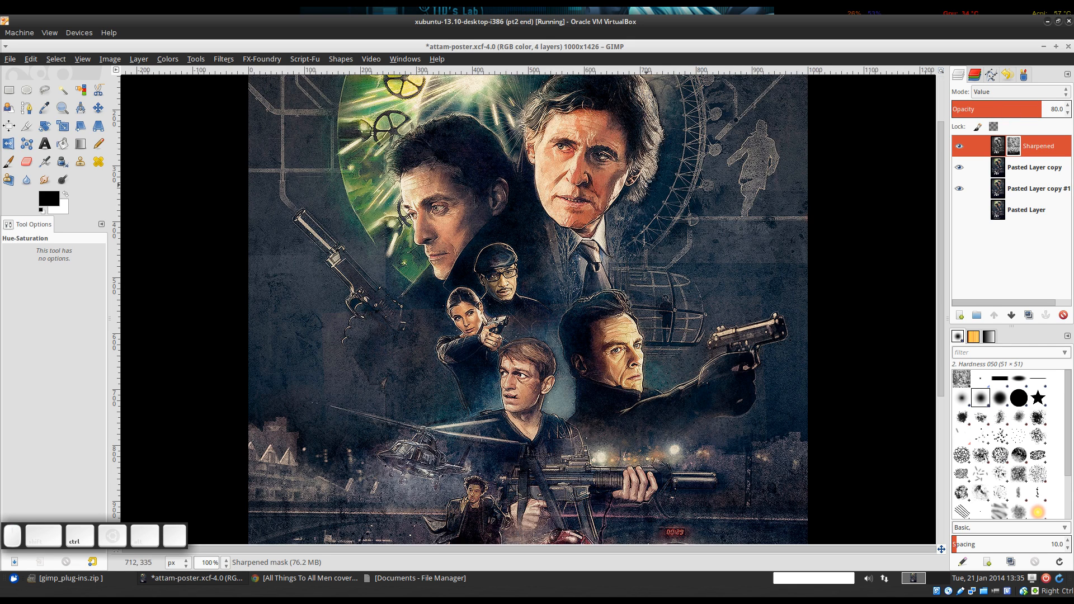
{"action": "key", "text": "2"}
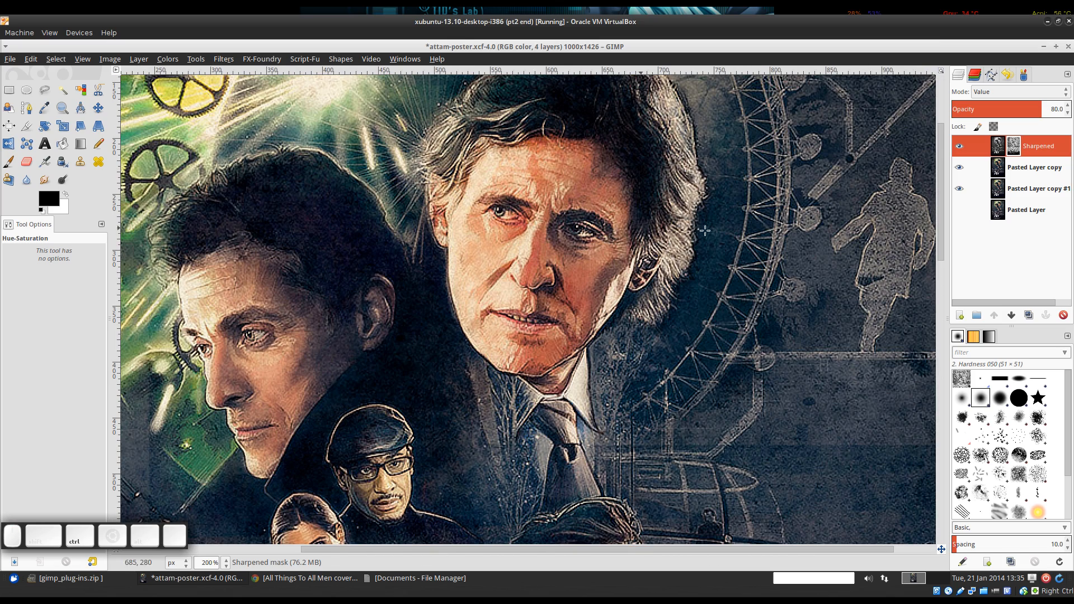
{"action": "left_click_drag", "start_coordinate": [1031, 109], "coordinate": [1008, 109]}
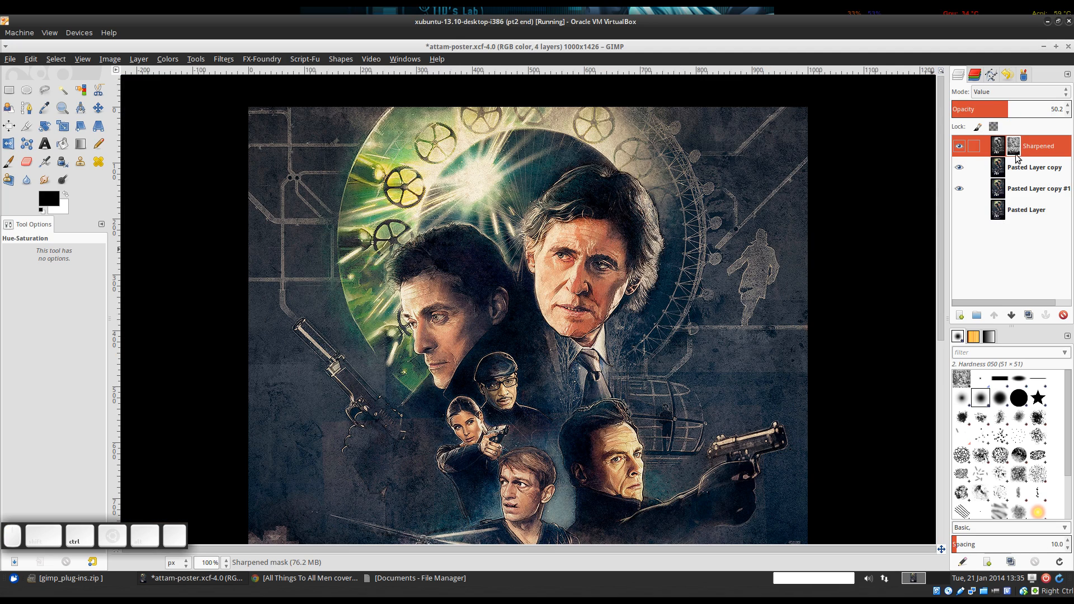
Compare the poster with and without the Sharpened layer and reduce that layer's opacity to 45.2.
{"action": "left_click", "coordinate": [960, 146]}
{"action": "left_click", "coordinate": [960, 147]}
{"action": "left_click", "coordinate": [960, 146]}
{"action": "scroll", "coordinate": [710, 221], "scroll_direction": "up", "scroll_amount": 1}
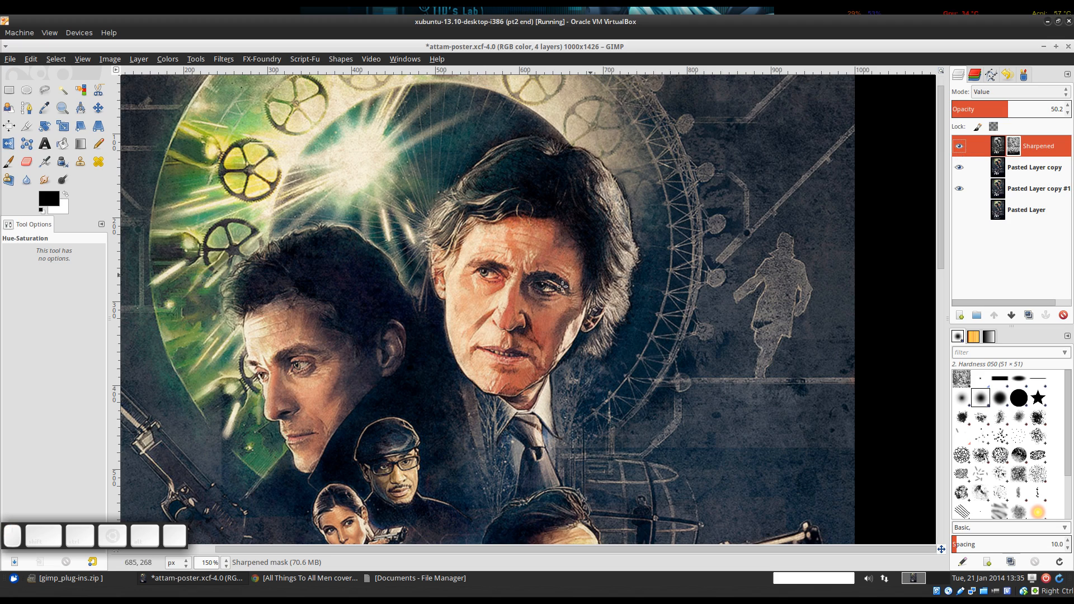
{"action": "scroll", "coordinate": [564, 288], "scroll_direction": "down", "scroll_amount": 1}
{"action": "scroll", "coordinate": [576, 392], "scroll_direction": "down", "scroll_amount": 8}
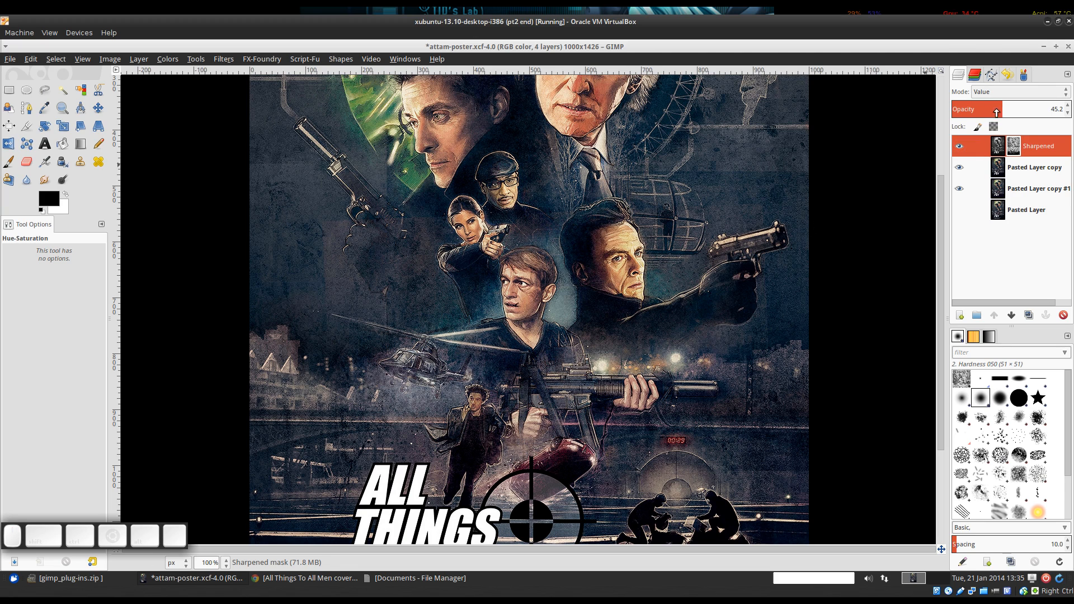
Reduce the Sharpened layer's opacity to 40.2 and inspect the faces on the poster.
{"action": "scroll", "coordinate": [991, 109], "scroll_direction": "down", "scroll_amount": 3}
{"action": "scroll", "coordinate": [717, 247], "scroll_direction": "down", "scroll_amount": 2}
{"action": "scroll", "coordinate": [651, 303], "scroll_direction": "up", "scroll_amount": 2}
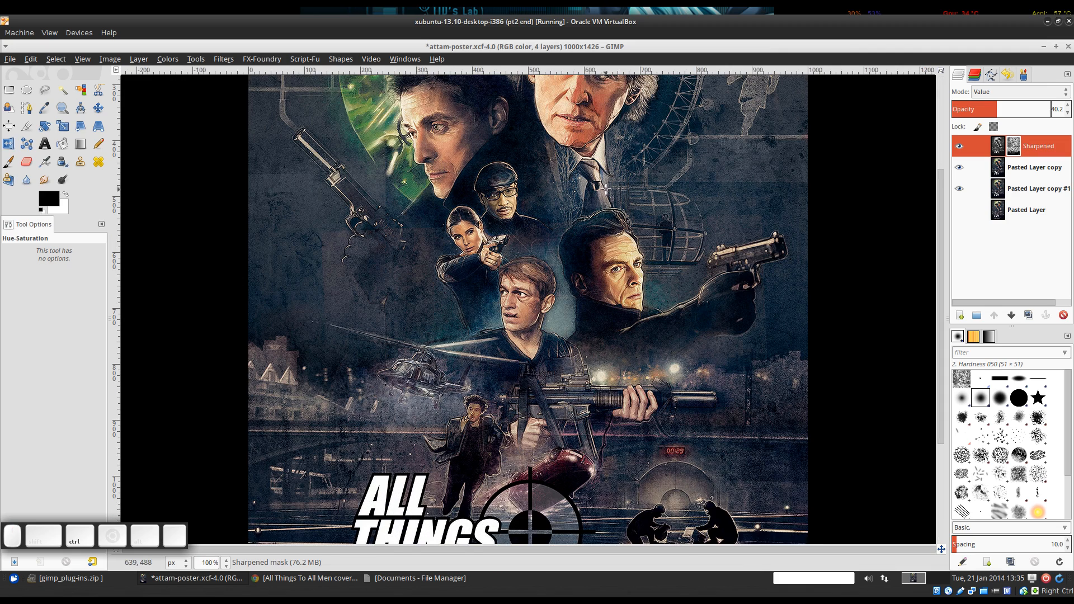
{"action": "scroll", "coordinate": [756, 147], "scroll_direction": "up", "scroll_amount": 2}
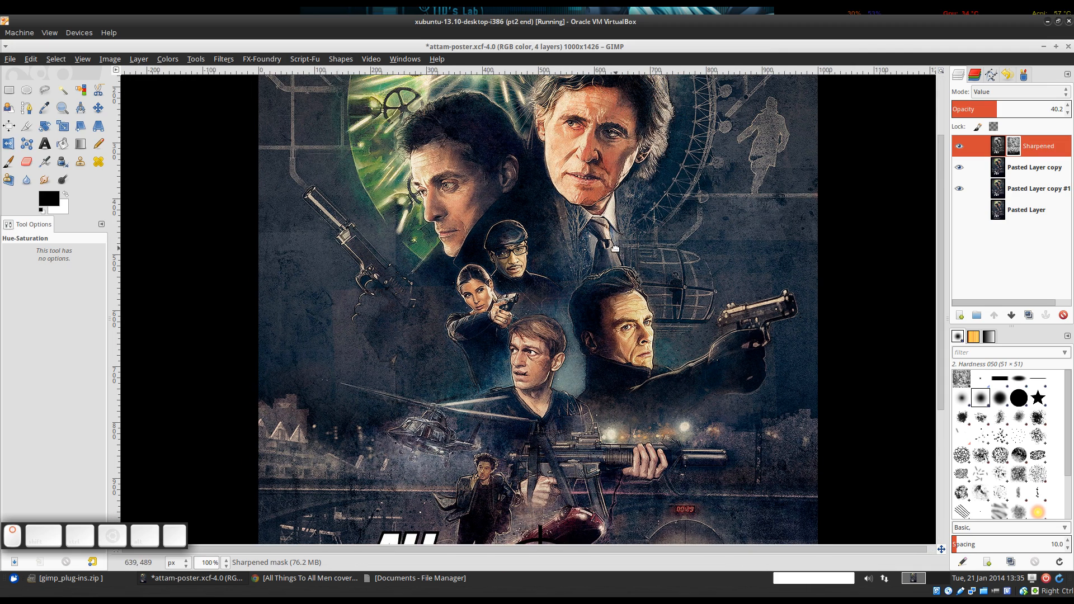
Hide Pasted Layer copy #1 and create a new layer from visible above the Sharpened layer.
{"action": "left_click", "coordinate": [1035, 143]}
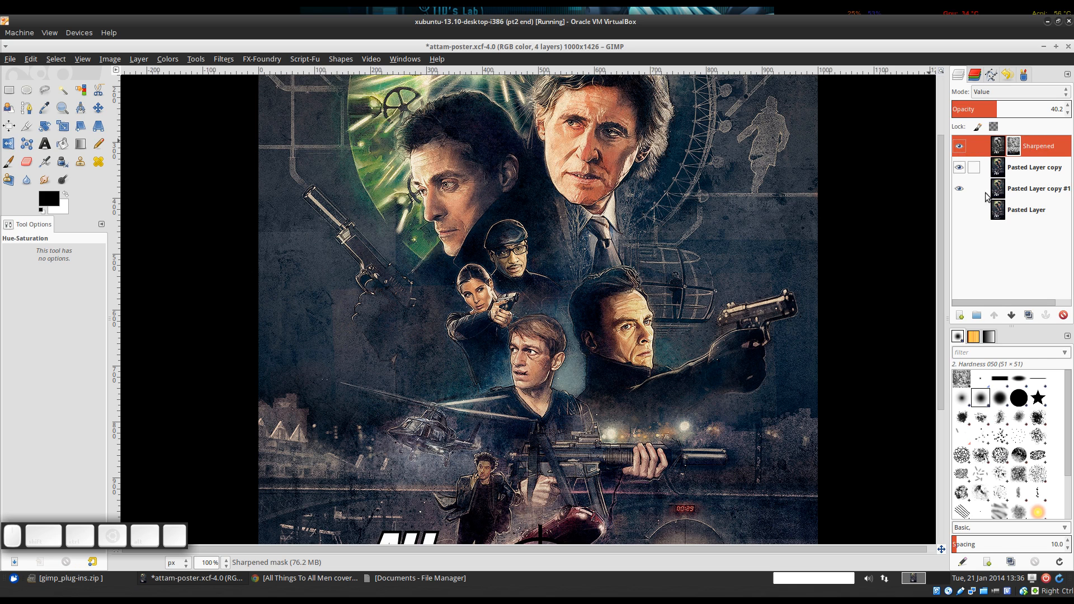
{"action": "left_click", "coordinate": [958, 148]}
{"action": "left_click", "coordinate": [1023, 170]}
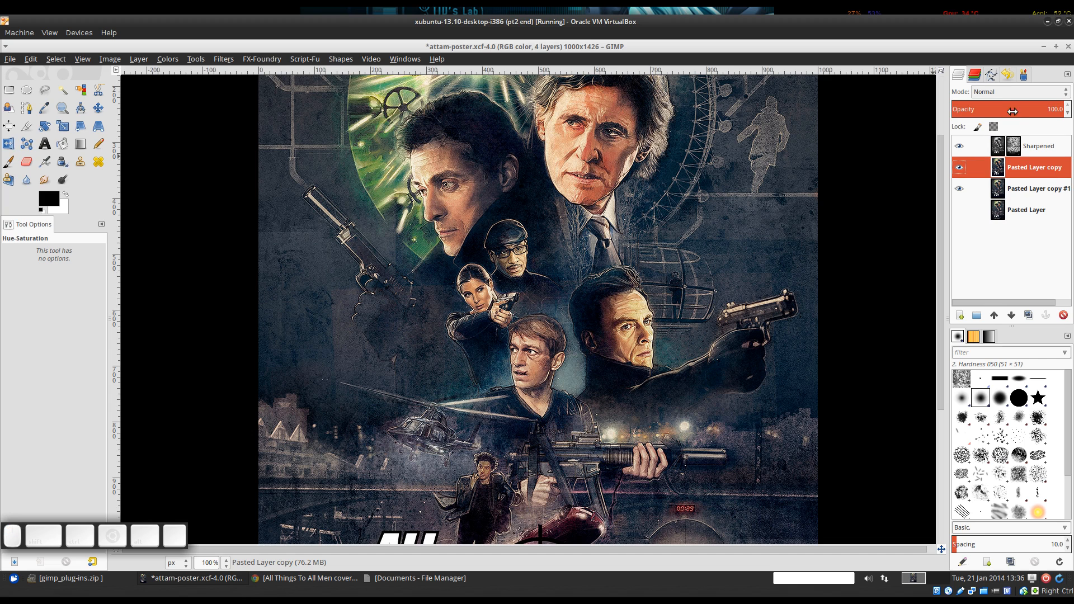
{"action": "left_click", "coordinate": [959, 189]}
{"action": "left_click", "coordinate": [1034, 148]}
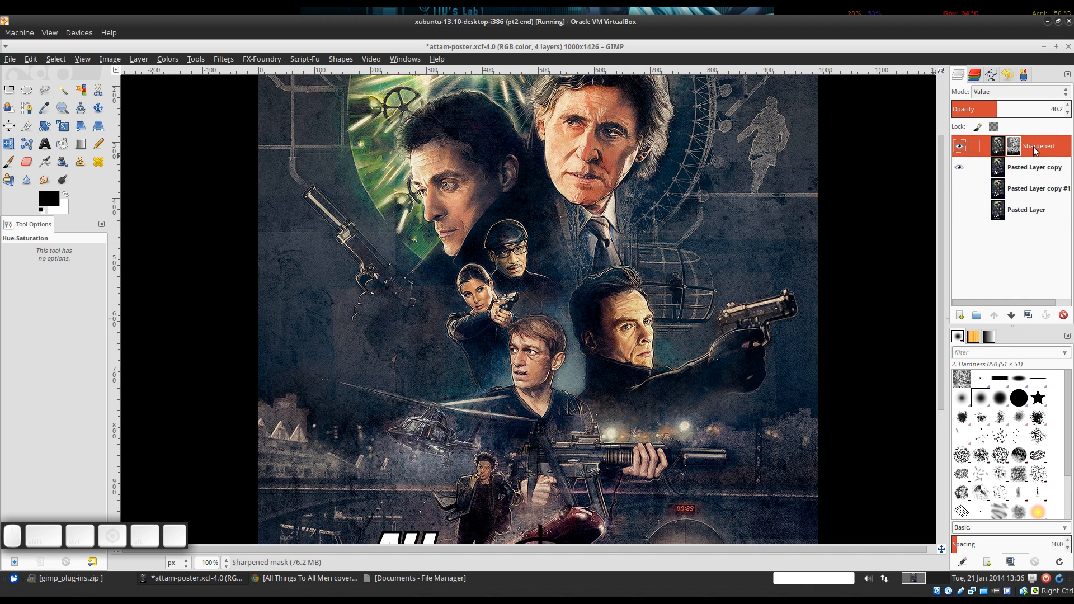
{"action": "right_click", "coordinate": [1033, 146]}
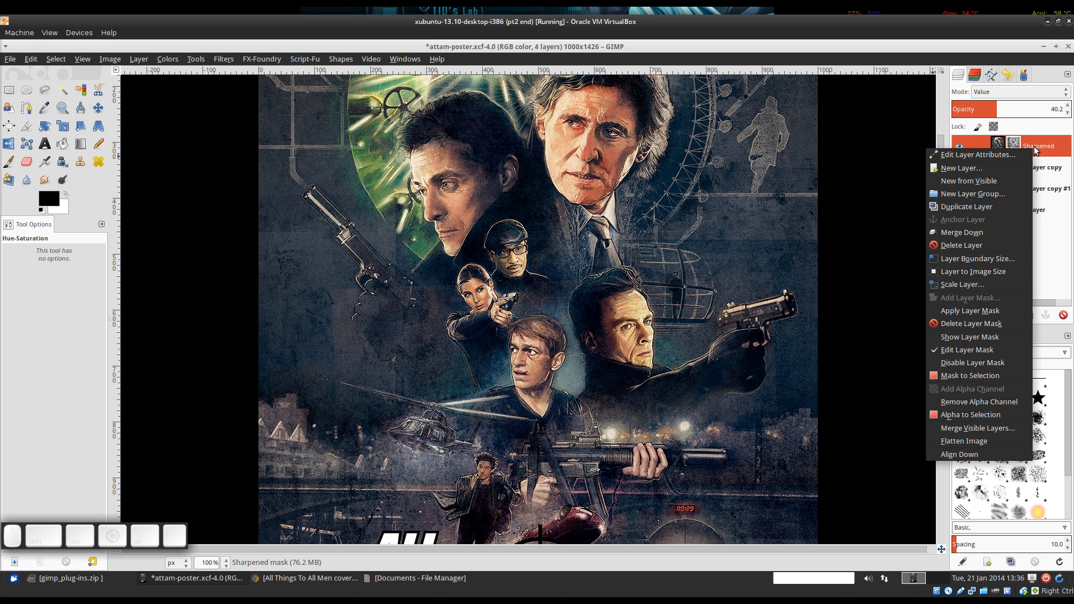
{"action": "left_click", "coordinate": [979, 180]}
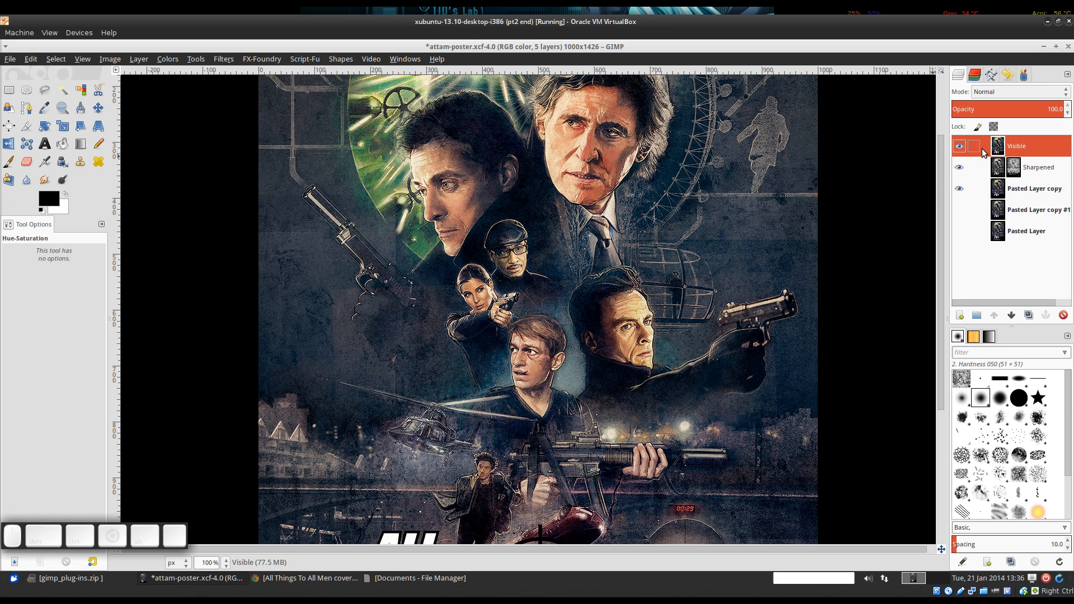
Hide the Sharpened and Pasted Layer copy layers and inspect the poster on the Visible layer alone.
{"action": "left_click", "coordinate": [958, 168]}
{"action": "left_click", "coordinate": [960, 187]}
{"action": "scroll", "coordinate": [794, 295], "scroll_direction": "down", "scroll_amount": 2}
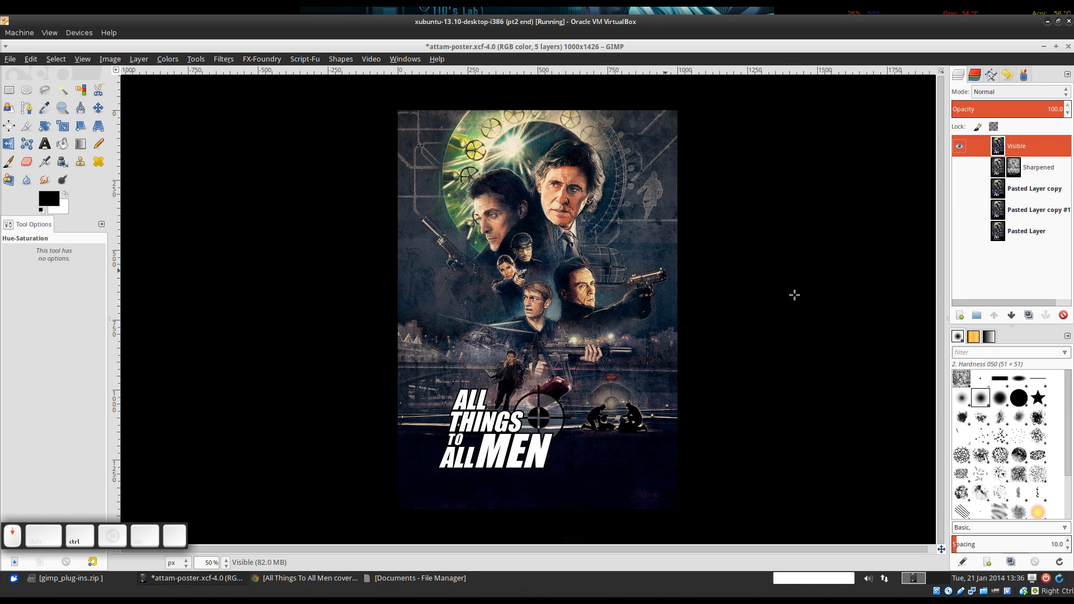
{"action": "scroll", "coordinate": [594, 201], "scroll_direction": "up", "scroll_amount": 1}
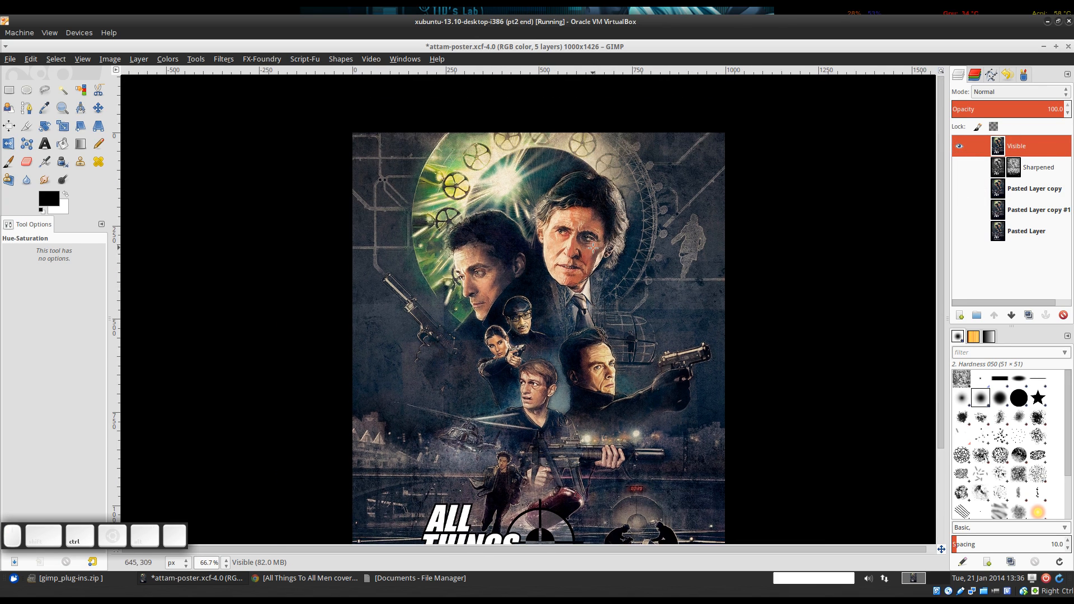
{"action": "scroll", "coordinate": [593, 248], "scroll_direction": "up", "scroll_amount": 1}
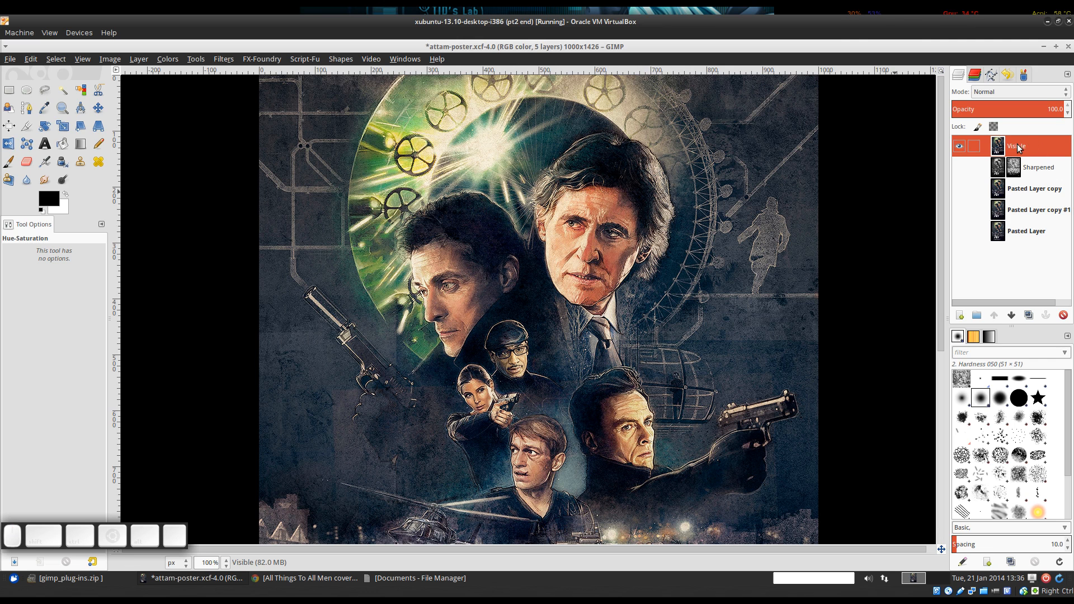
{"action": "scroll", "coordinate": [622, 253], "scroll_direction": "down", "scroll_amount": 1}
{"action": "scroll", "coordinate": [596, 245], "scroll_direction": "down", "scroll_amount": 1}
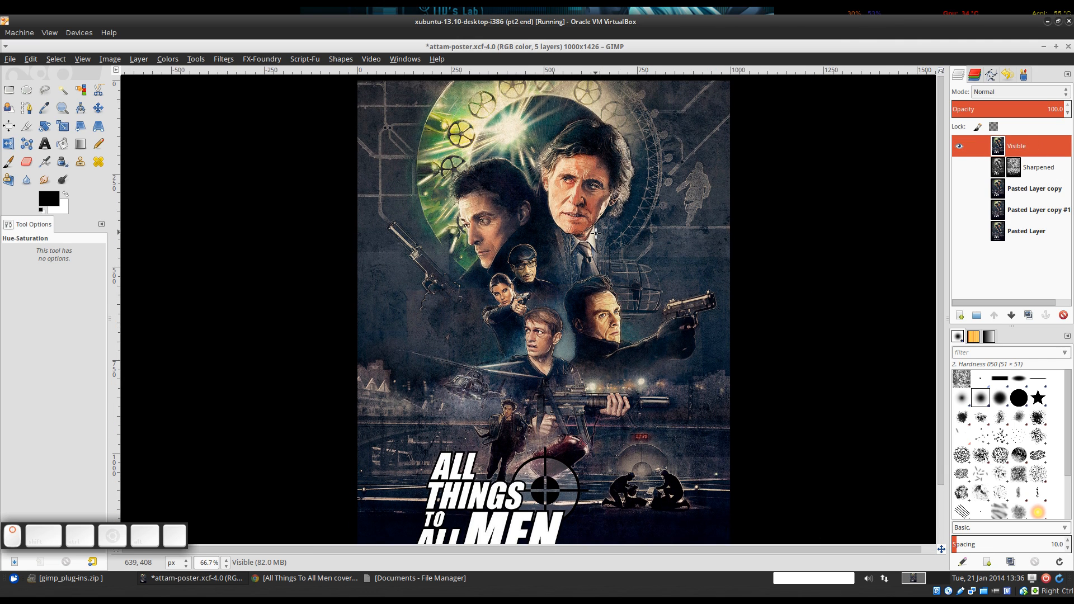
{"action": "scroll", "coordinate": [593, 212], "scroll_direction": "down", "scroll_amount": 1}
{"action": "left_click_drag", "start_coordinate": [593, 213], "coordinate": [601, 291]}
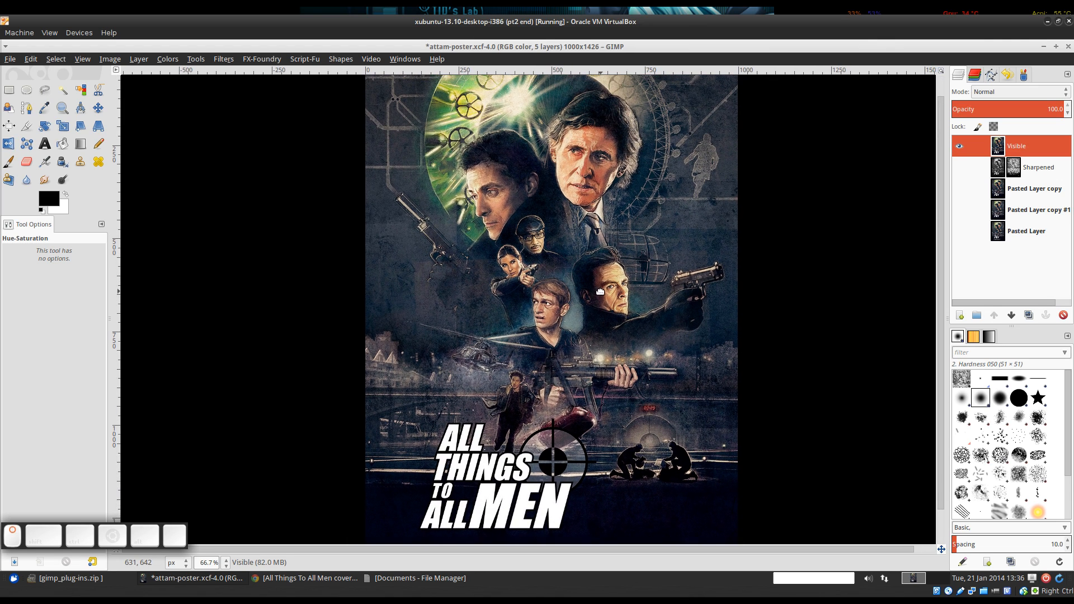
Export the image to the Documents folder as attam-poster.jpg with JPEG quality 96.
{"action": "key", "text": "ctrl+shift+e"}
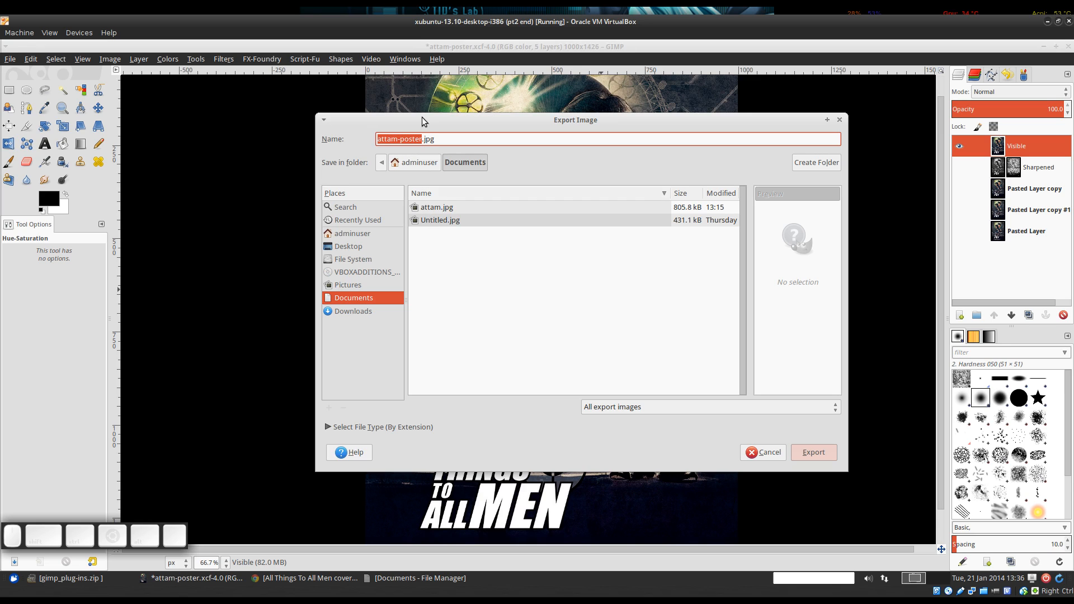
{"action": "left_click", "coordinate": [440, 140]}
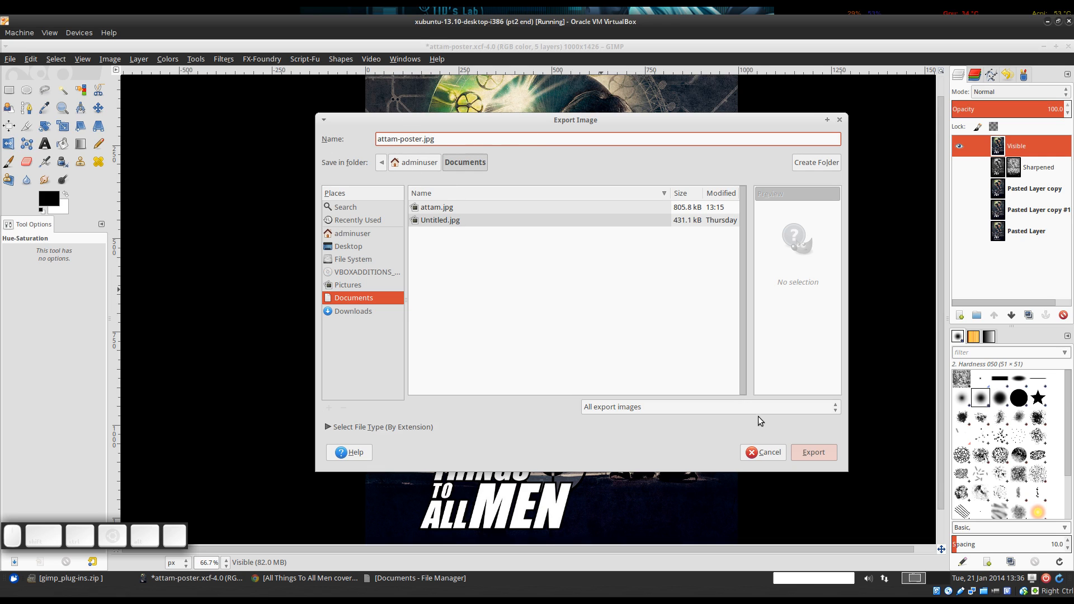
{"action": "left_click", "coordinate": [817, 453]}
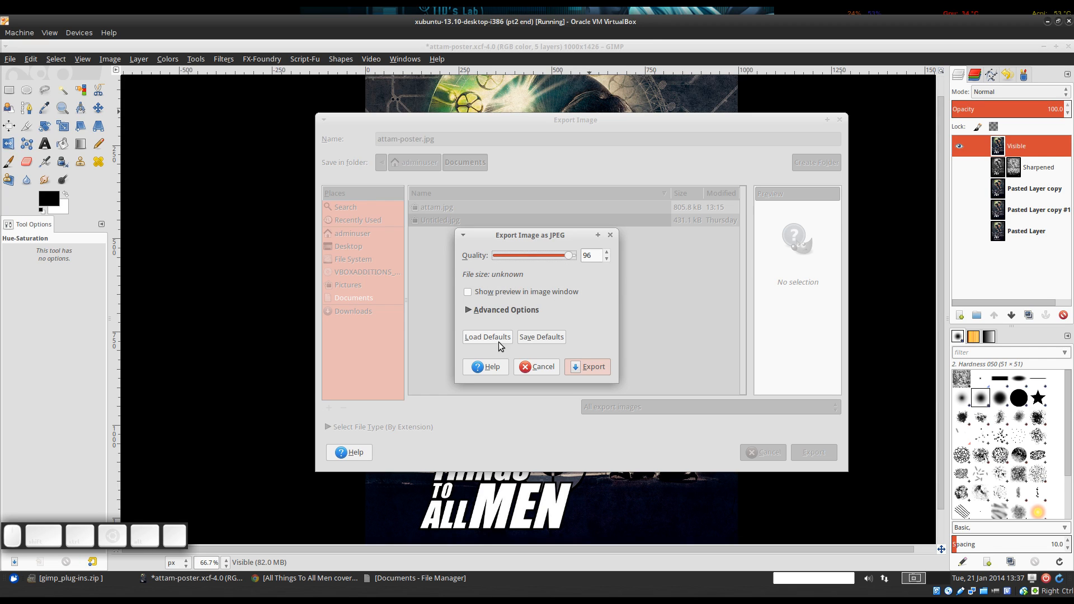
{"action": "scroll", "coordinate": [594, 255], "scroll_direction": "up", "scroll_amount": 3}
{"action": "scroll", "coordinate": [598, 258], "scroll_direction": "down", "scroll_amount": 1}
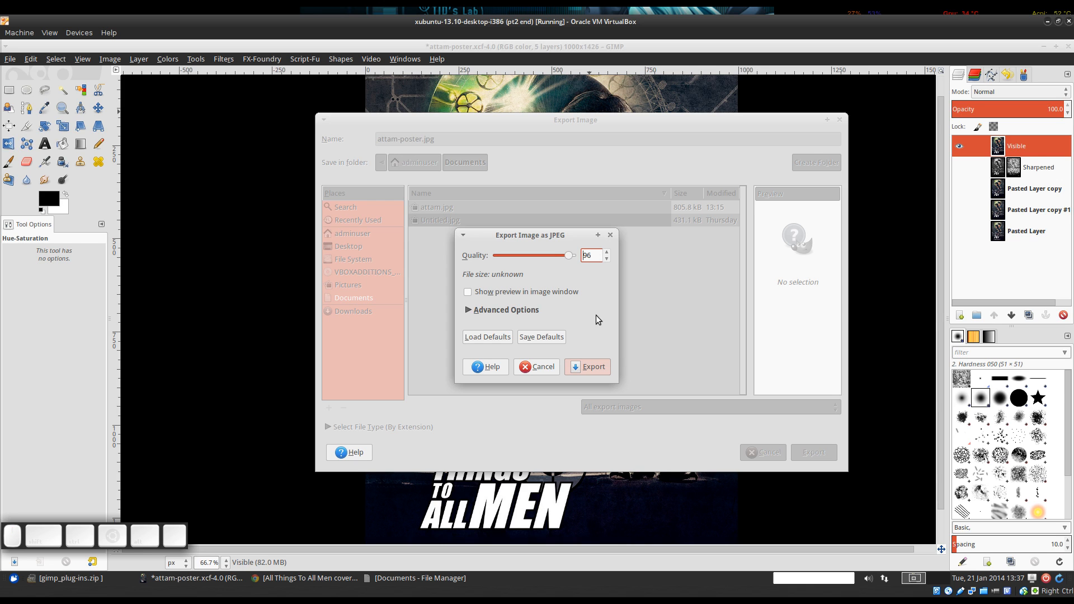
{"action": "left_click", "coordinate": [596, 367]}
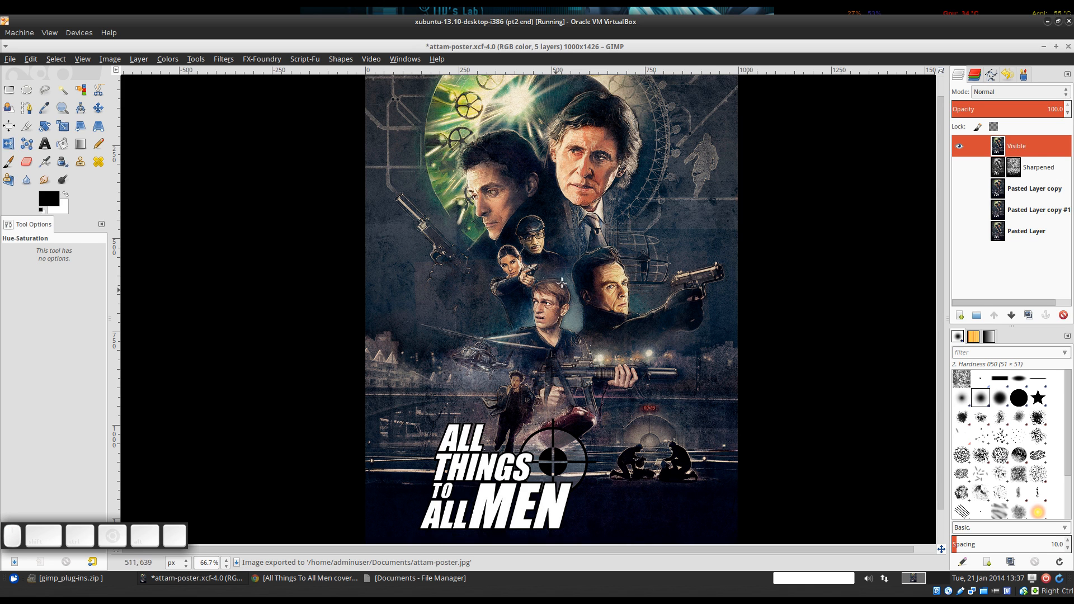
{"action": "left_click_drag", "start_coordinate": [659, 202], "coordinate": [657, 321]}
{"action": "scroll", "coordinate": [649, 256], "scroll_direction": "down", "scroll_amount": 1}
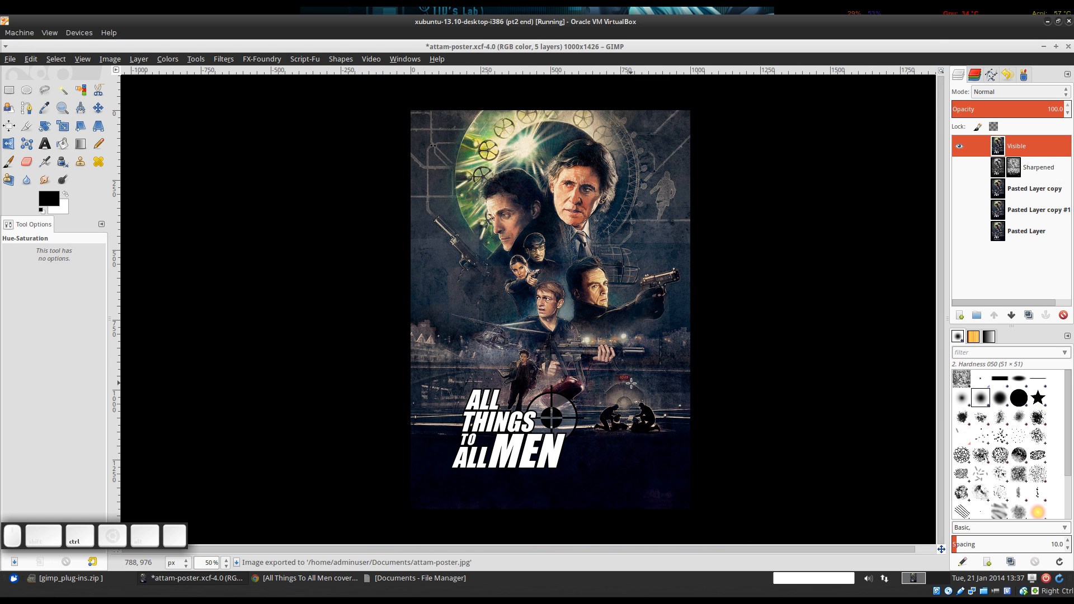
{"action": "mouse_move", "coordinate": [632, 384]}
{"action": "left_mouse_down"}
{"action": "mouse_move", "coordinate": [632, 328]}
{"action": "mouse_move", "coordinate": [623, 368]}
{"action": "left_mouse_up"}
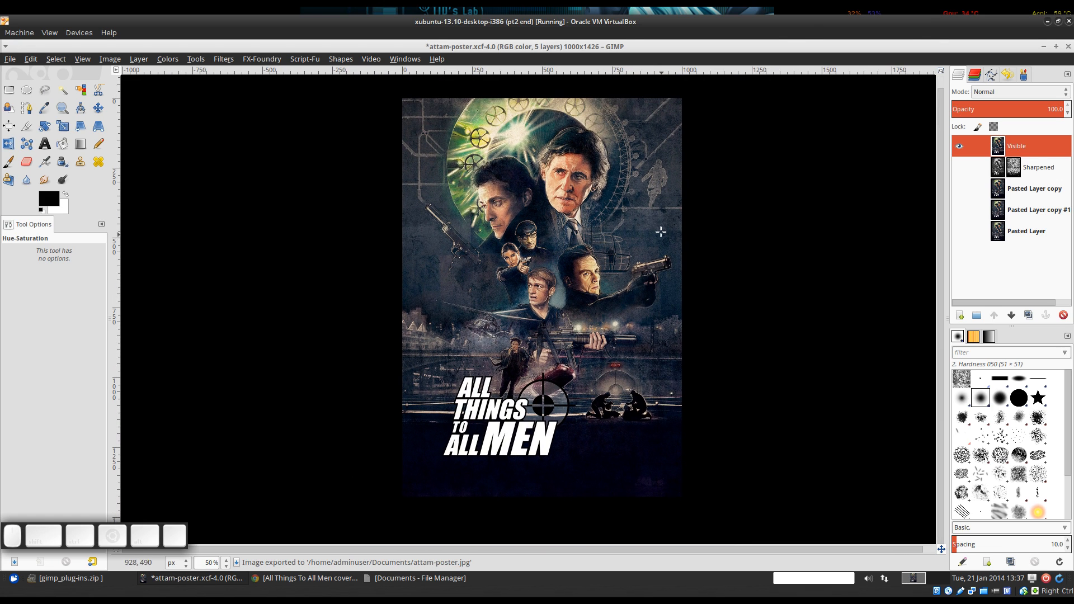
{"action": "left_click_drag", "start_coordinate": [660, 226], "coordinate": [661, 275]}
{"action": "left_click_drag", "start_coordinate": [622, 319], "coordinate": [559, 286]}
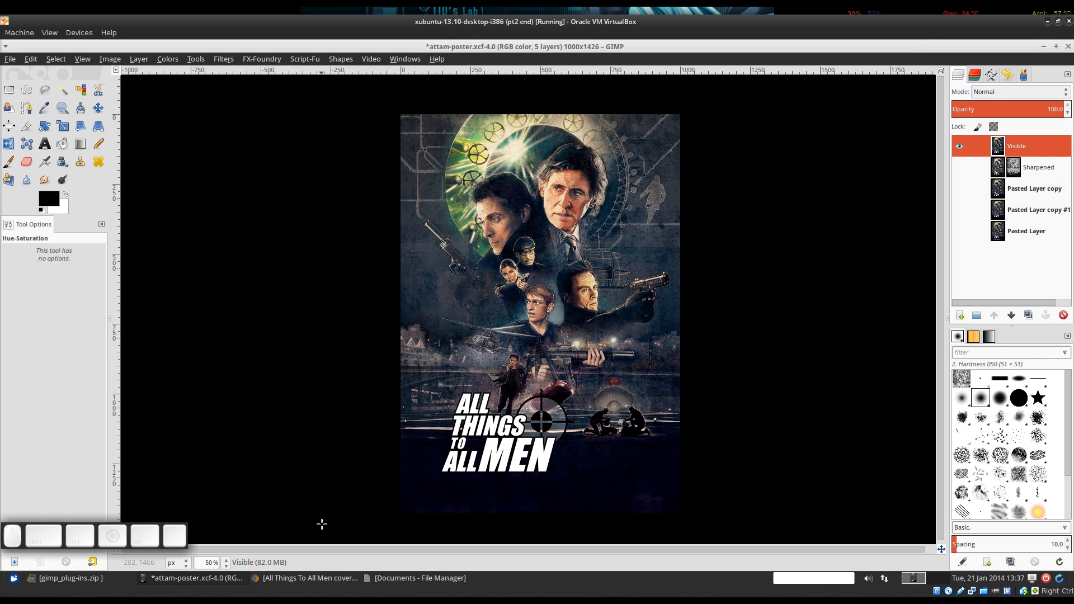
Switch to the file manager, check the size of the exported attam-poster.jpg in Documents, and return to GIMP.
{"action": "left_click", "coordinate": [404, 585]}
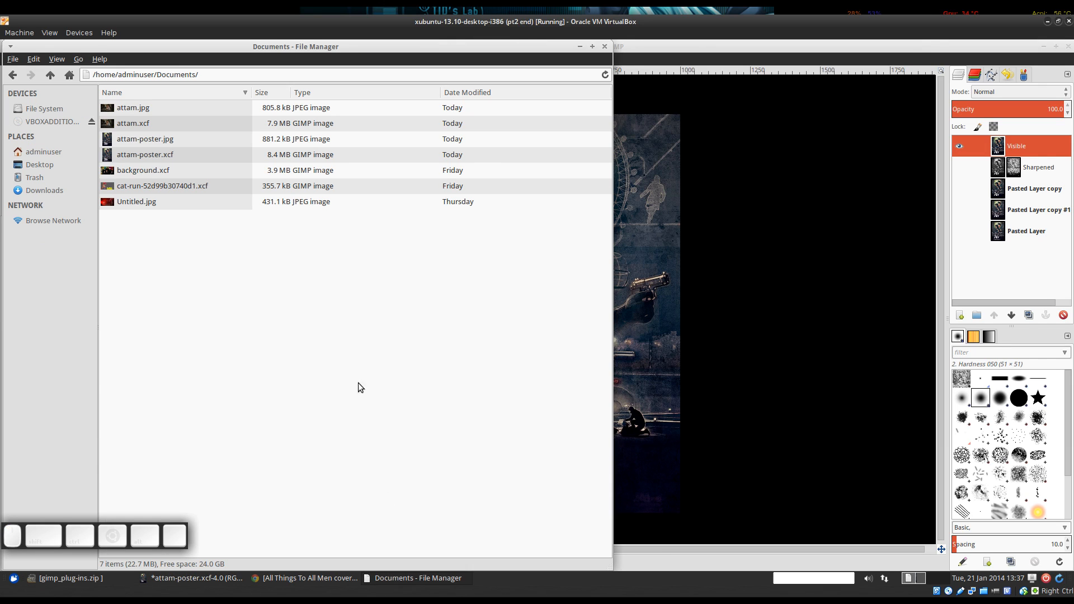
{"action": "left_click", "coordinate": [139, 140]}
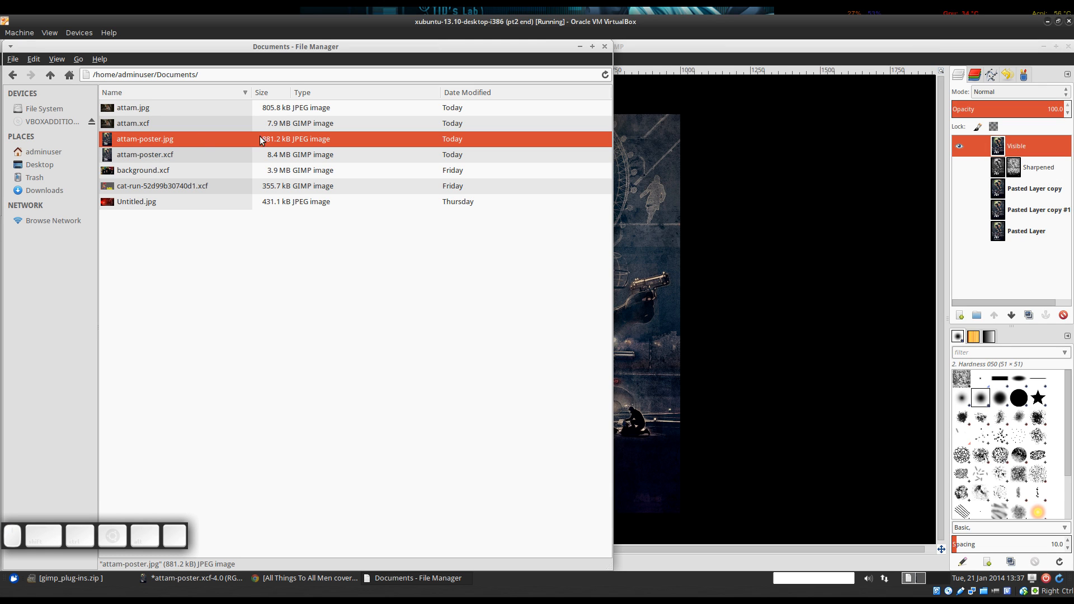
{"action": "left_click", "coordinate": [580, 46]}
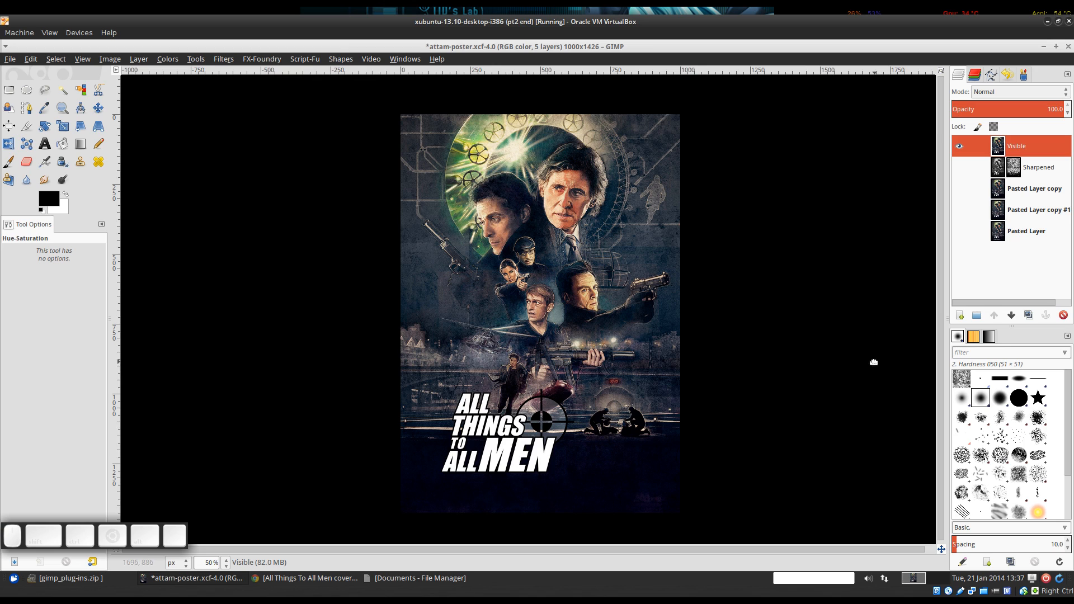
{"action": "left_click_drag", "start_coordinate": [873, 363], "coordinate": [829, 357]}
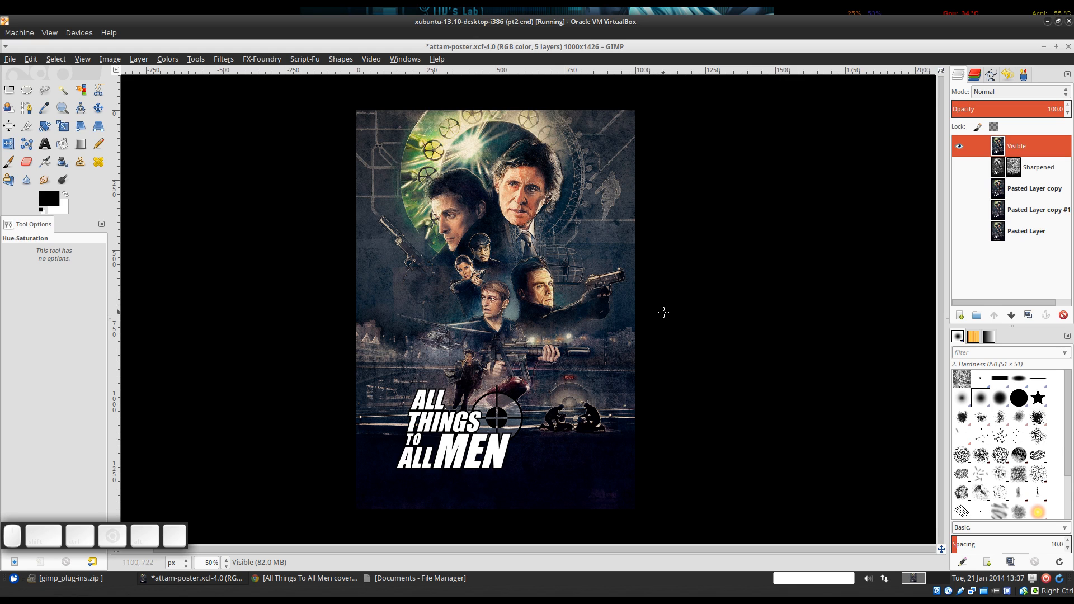
{"action": "mouse_move", "coordinate": [660, 312]}
{"action": "left_mouse_down"}
{"action": "mouse_move", "coordinate": [666, 295]}
{"action": "mouse_move", "coordinate": [667, 318]}
{"action": "left_mouse_up"}
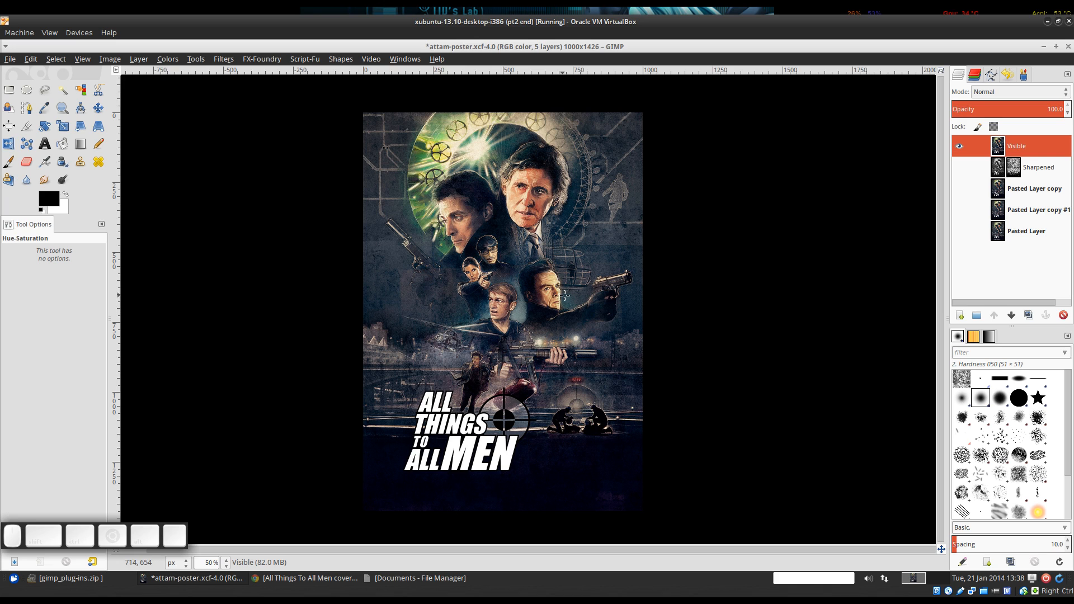
{"action": "mouse_move", "coordinate": [566, 297]}
{"action": "left_mouse_down"}
{"action": "mouse_move", "coordinate": [577, 262]}
{"action": "mouse_move", "coordinate": [564, 295]}
{"action": "left_mouse_up"}
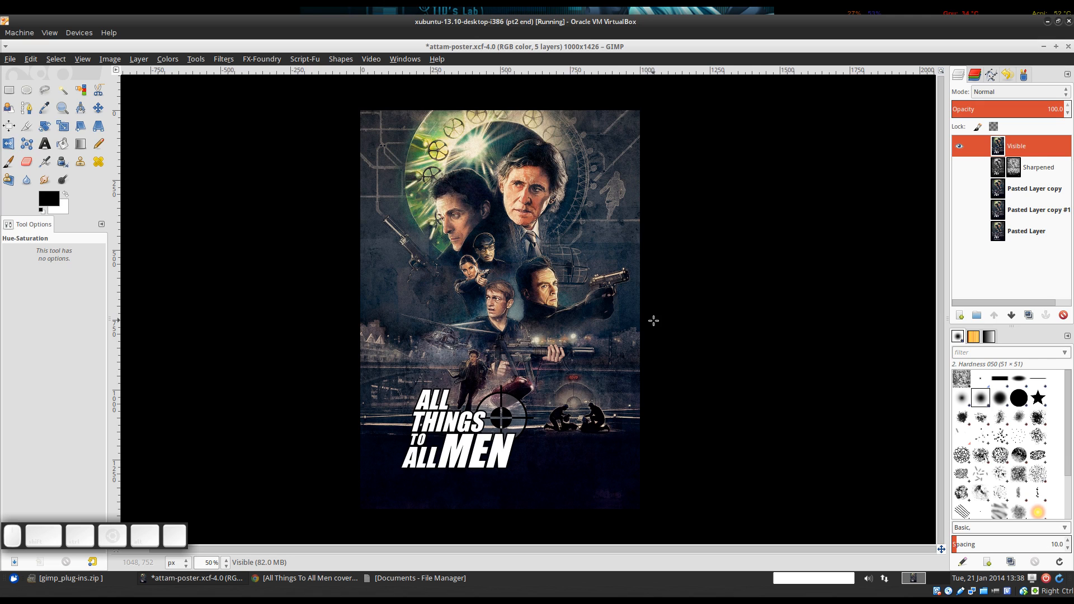
{"action": "mouse_move", "coordinate": [652, 318]}
{"action": "left_mouse_down"}
{"action": "mouse_move", "coordinate": [635, 311]}
{"action": "mouse_move", "coordinate": [659, 311]}
{"action": "left_mouse_up"}
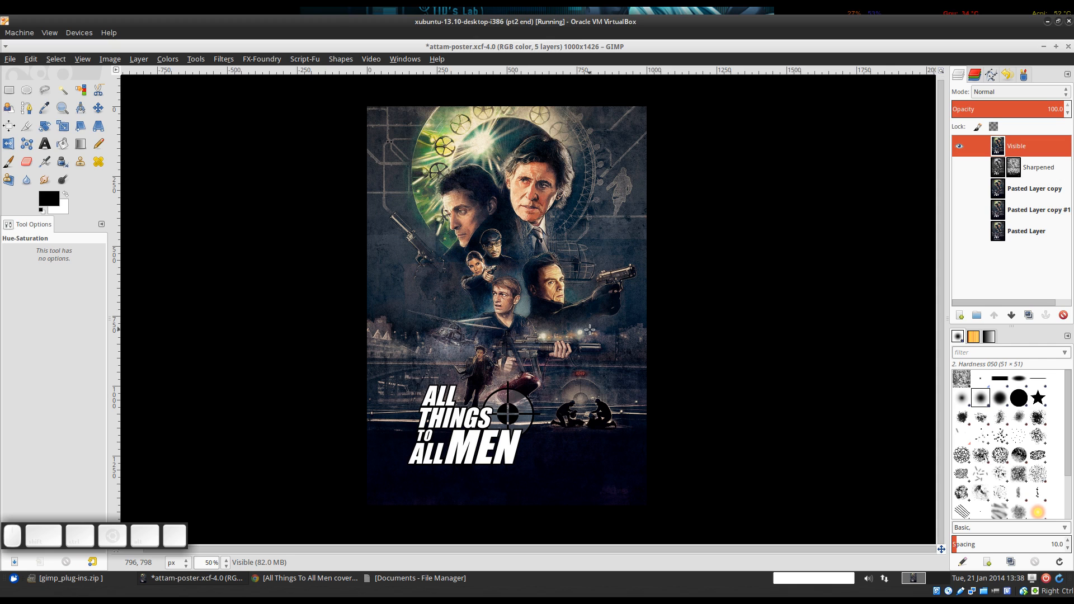
{"action": "mouse_move", "coordinate": [564, 323]}
{"action": "left_mouse_down"}
{"action": "mouse_move", "coordinate": [559, 339]}
{"action": "mouse_move", "coordinate": [577, 315]}
{"action": "left_mouse_up"}
{"action": "left_click_drag", "start_coordinate": [811, 321], "coordinate": [804, 331]}
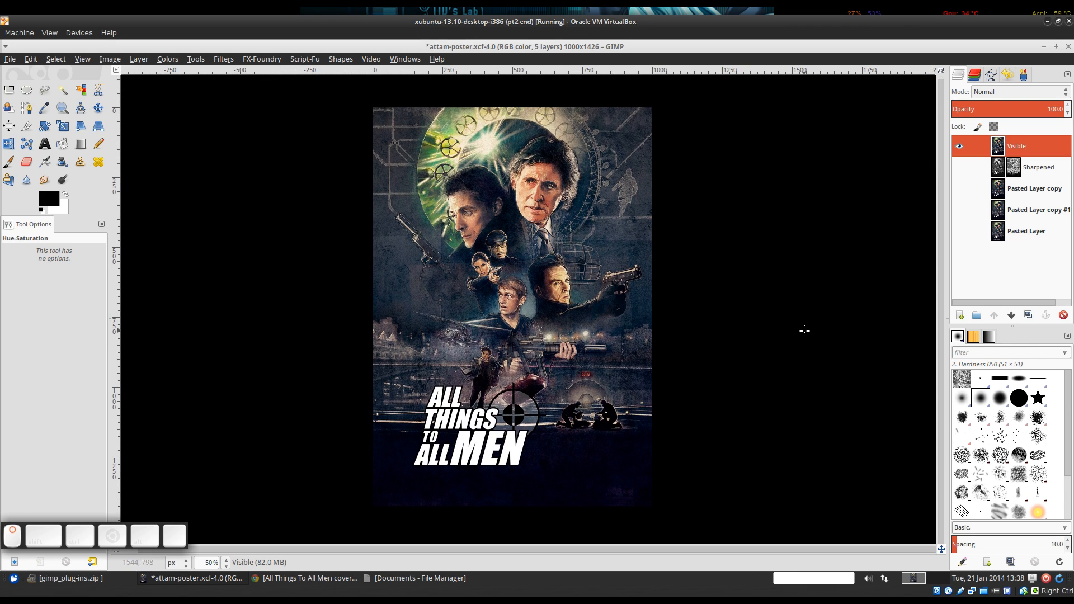